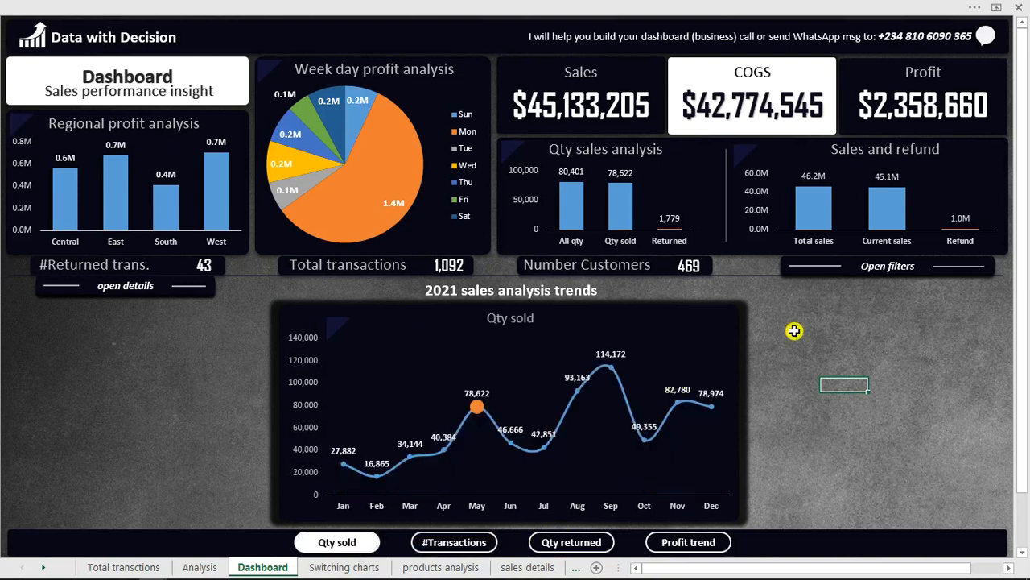
Step: Open the dashboard's filters panel and the returned transactions details panel
click(890, 269)
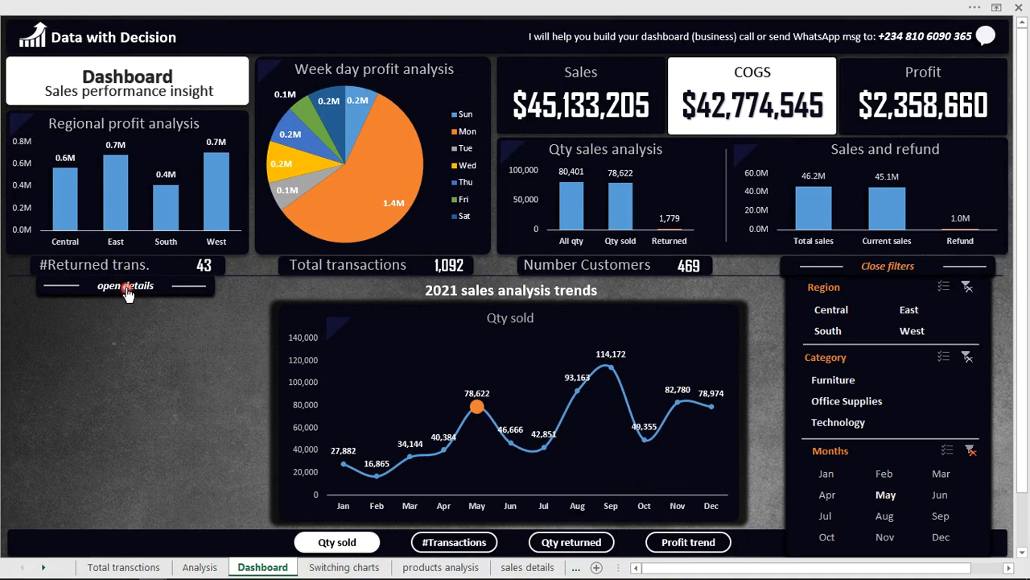
click(127, 289)
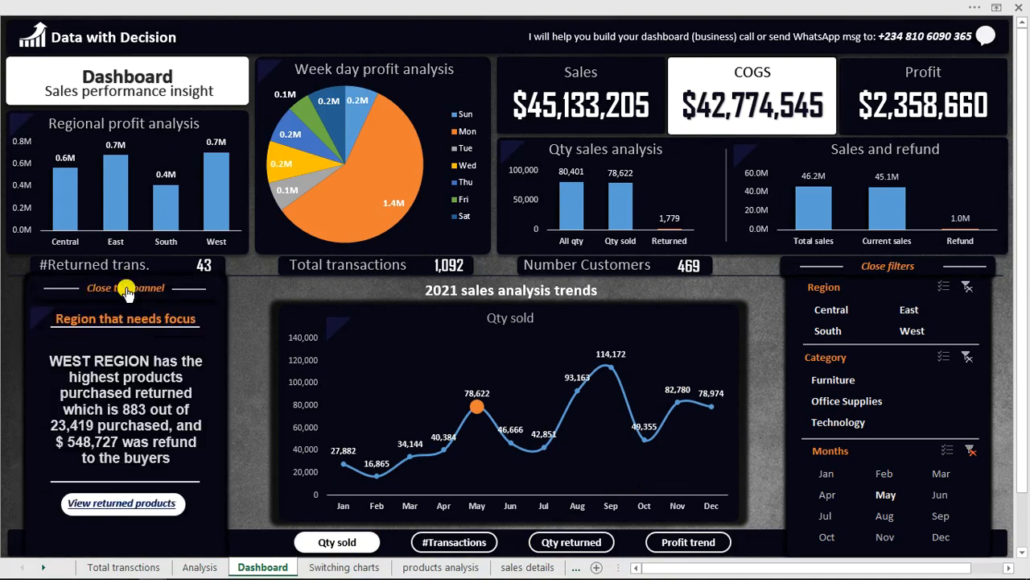
Step: View the source tables behind the Qty sold trend and the weekday profit chart, returning to the dashboard after each
click(339, 324)
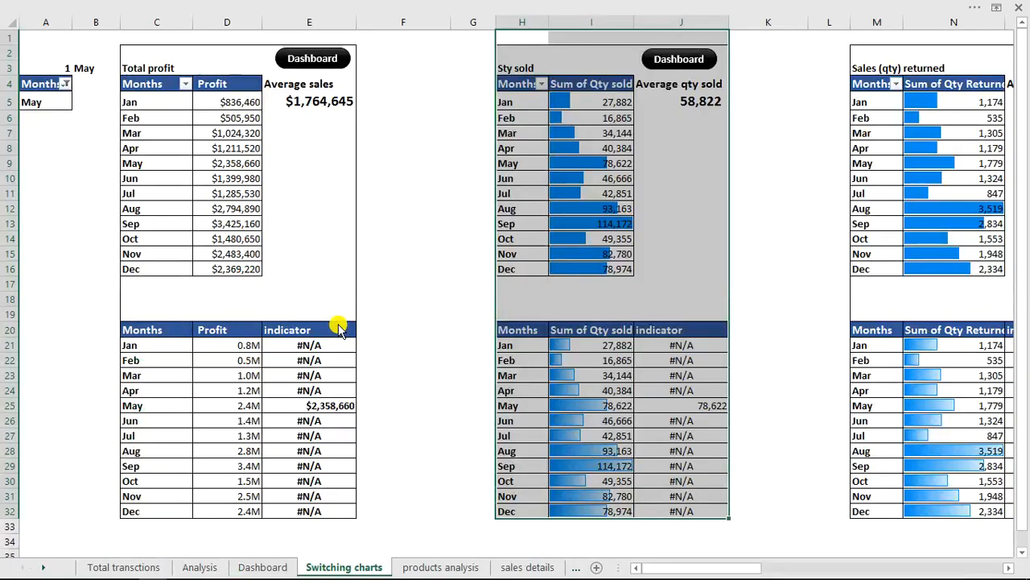
click(689, 59)
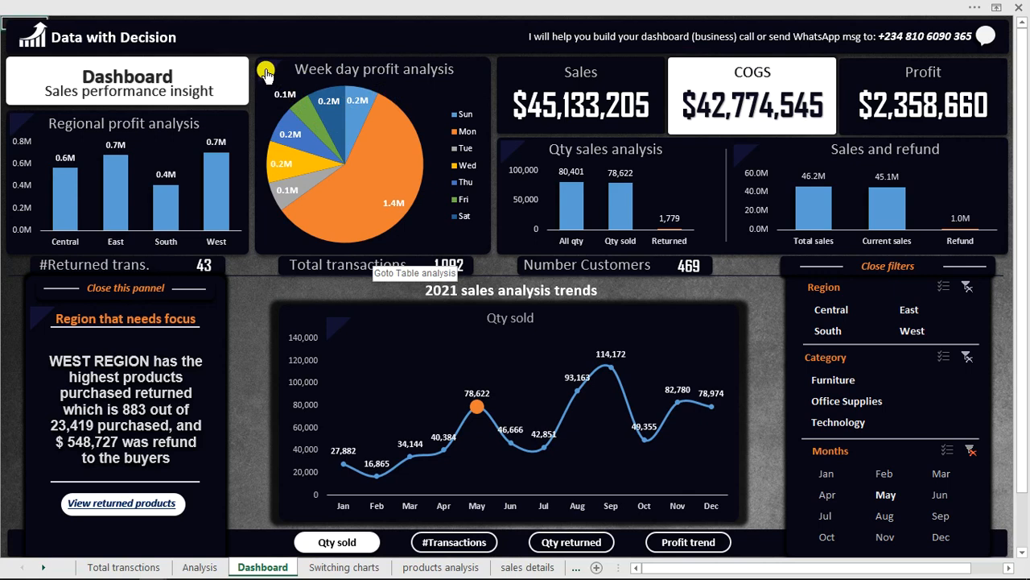
click(267, 74)
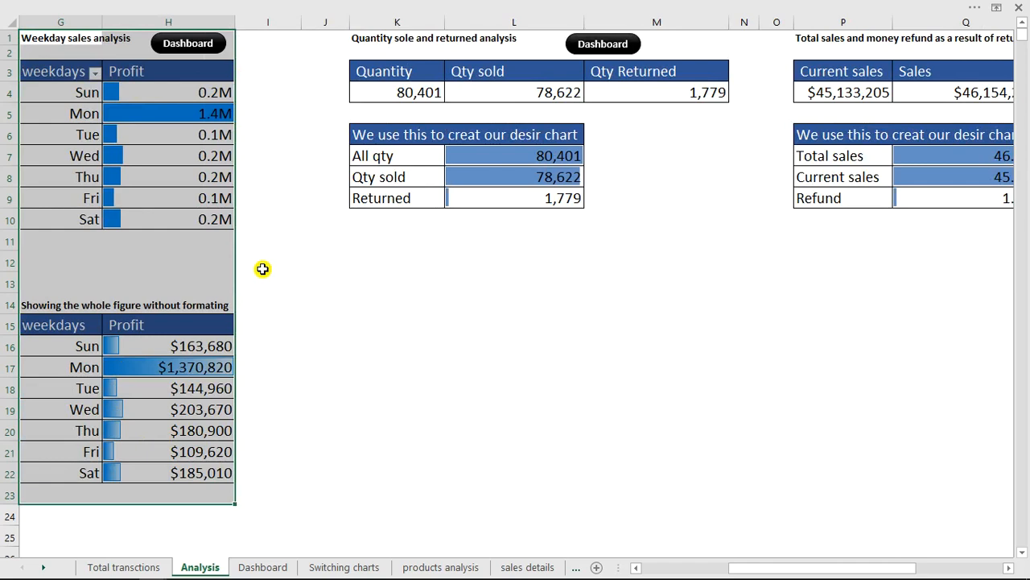
click(202, 43)
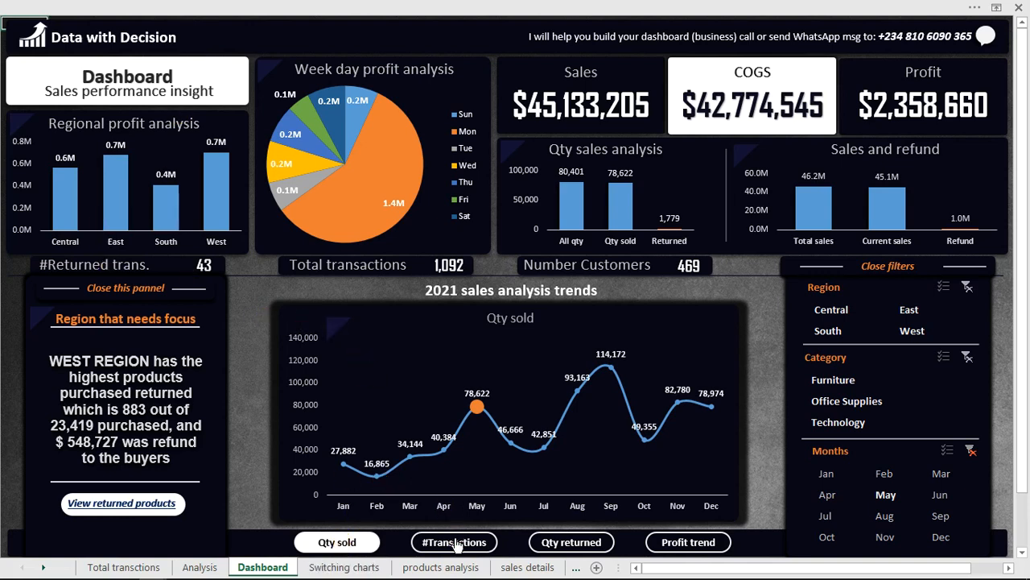
Step: Switch the trend chart to #Transactions and view its source table before returning to the dashboard
click(456, 543)
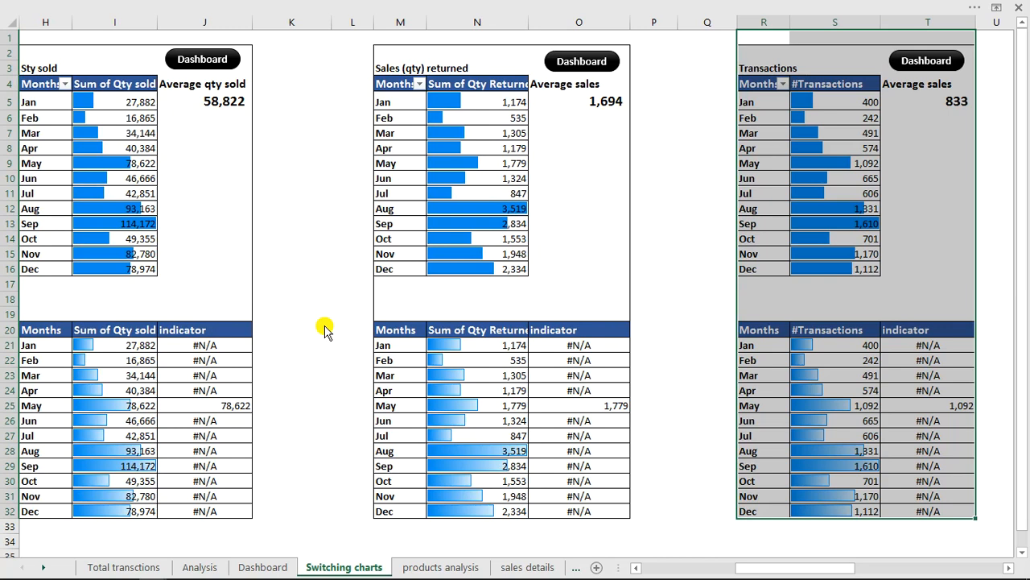
click(919, 64)
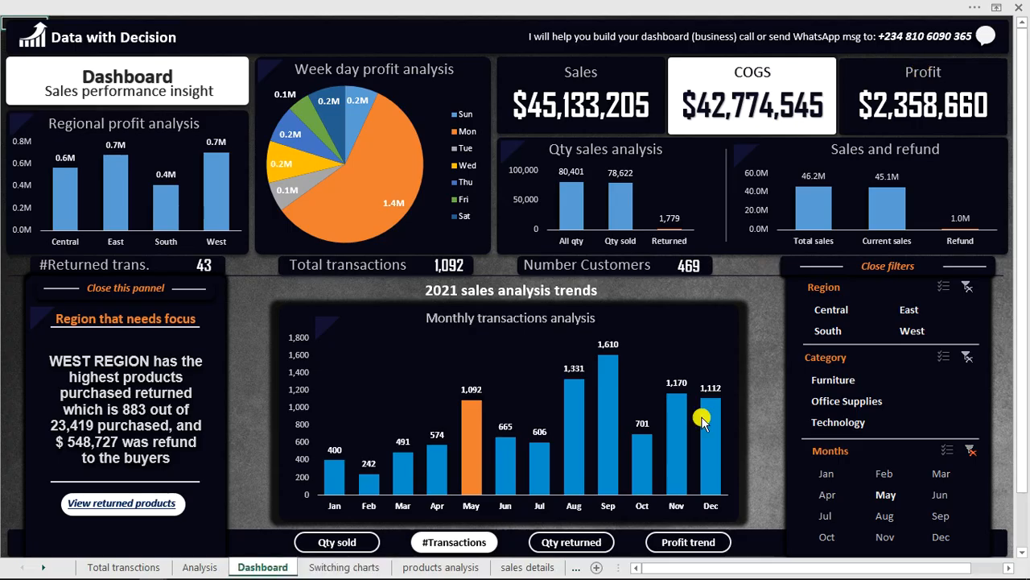
Step: Switch the trend chart to Profit trend and filter the dashboard to the month of Dec
click(677, 549)
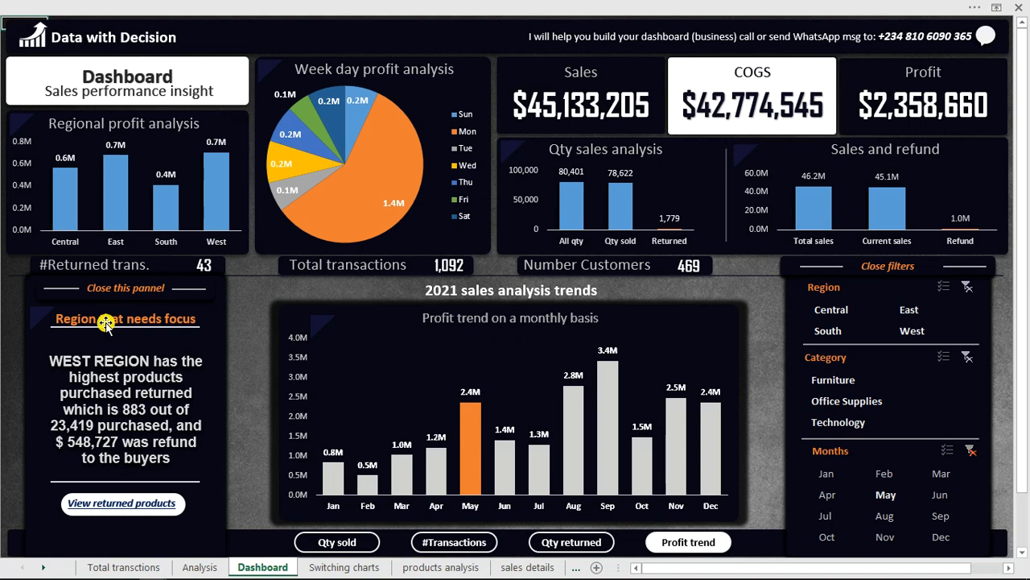
click(886, 515)
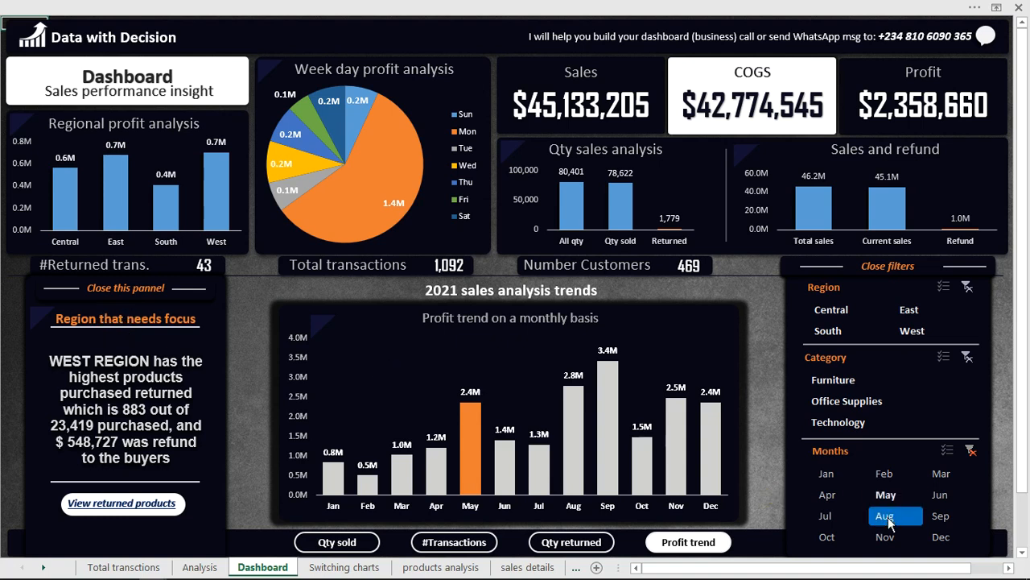
click(947, 539)
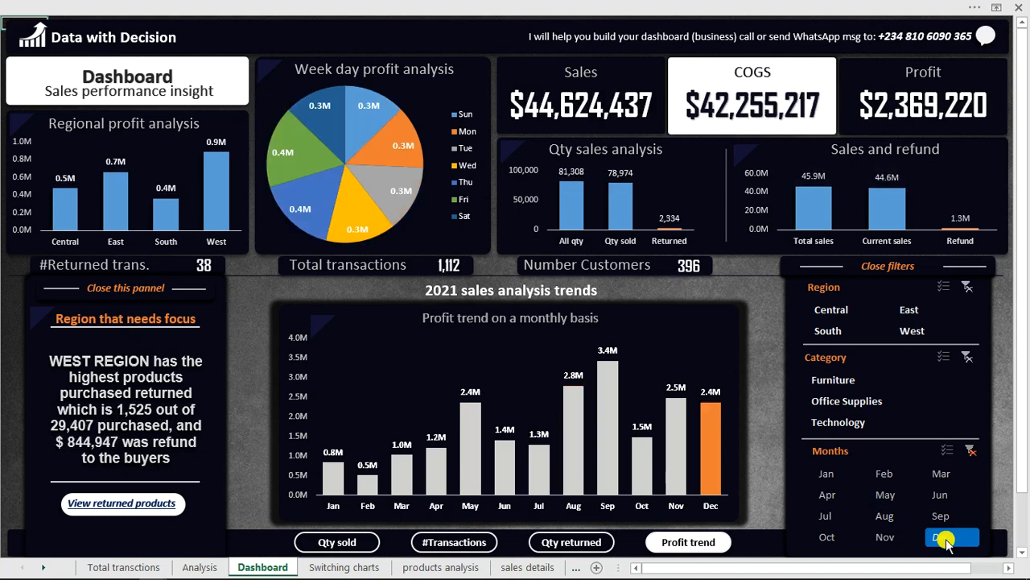
Step: Open the Data sheet to view the sales records
click(470, 537)
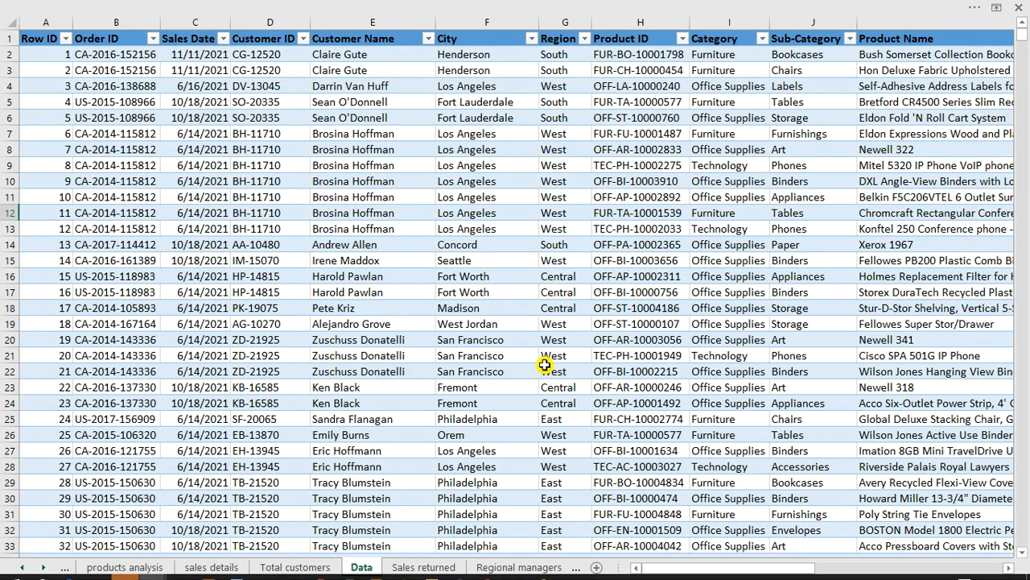
click(545, 357)
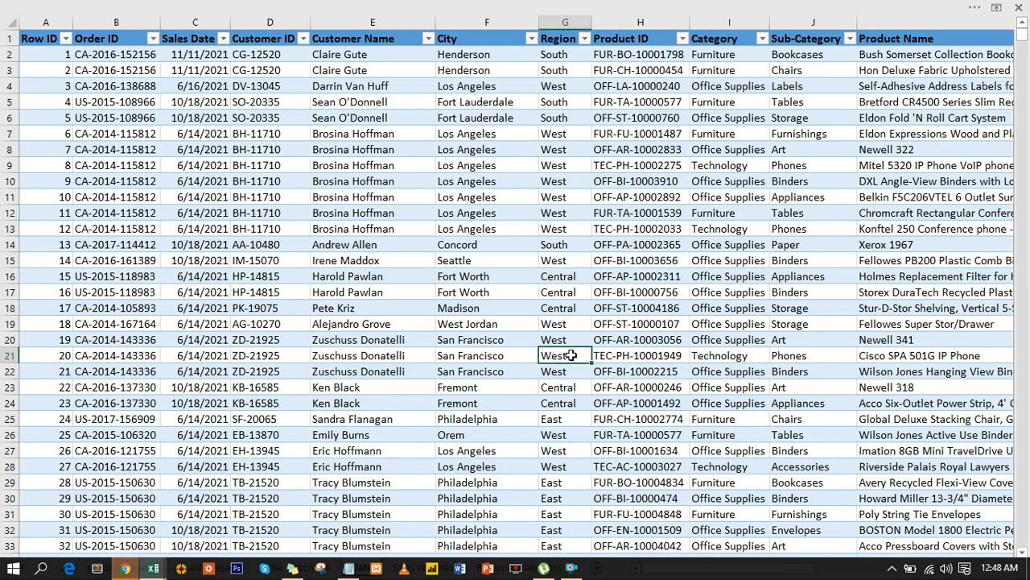
click(570, 568)
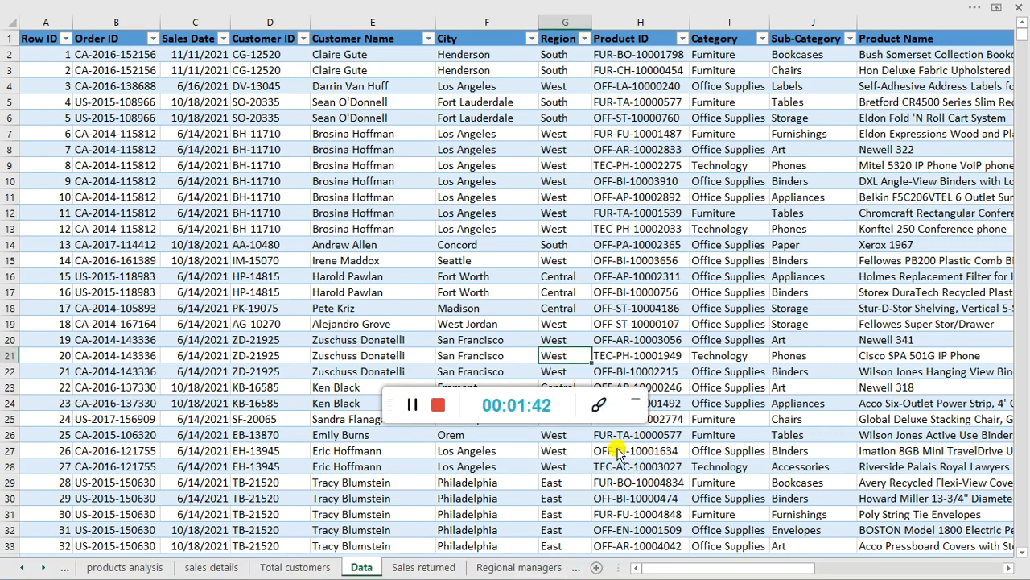
click(635, 406)
Step: Open the Sales returned sheet and examine the Order ID column and the Returned quantities
click(437, 515)
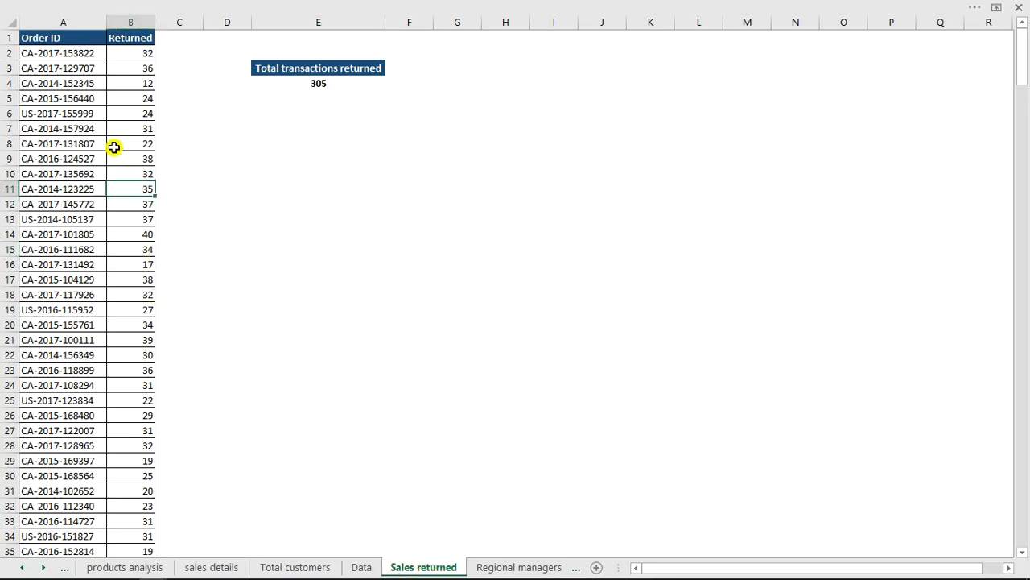
click(95, 117)
click(63, 80)
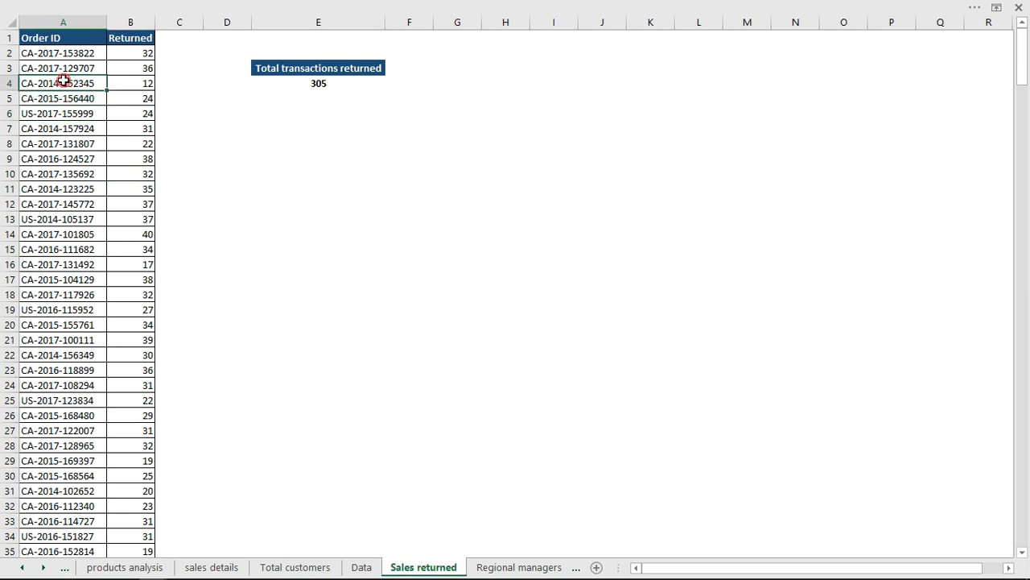
drag(62, 50, 63, 173)
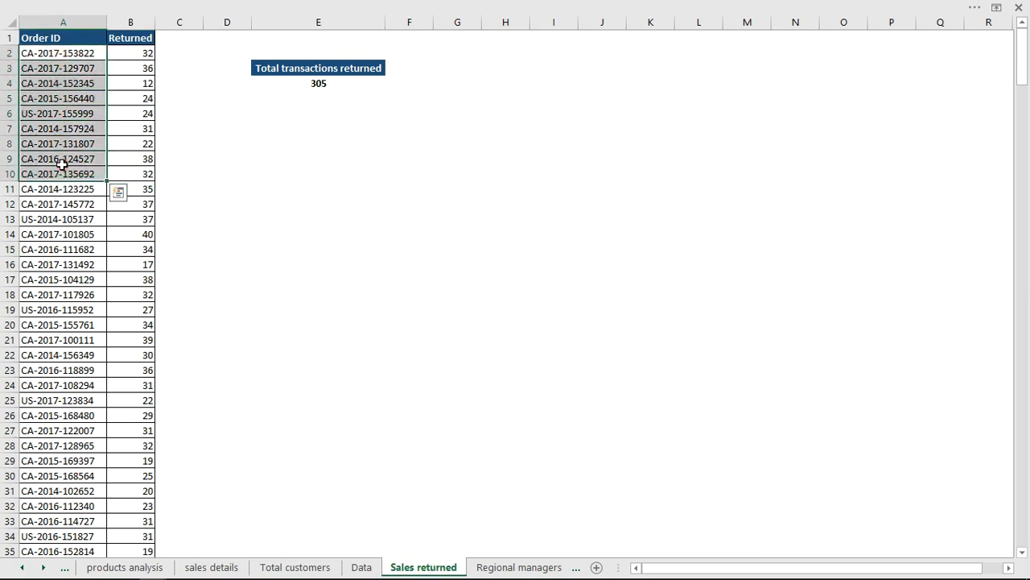
click(129, 54)
click(132, 68)
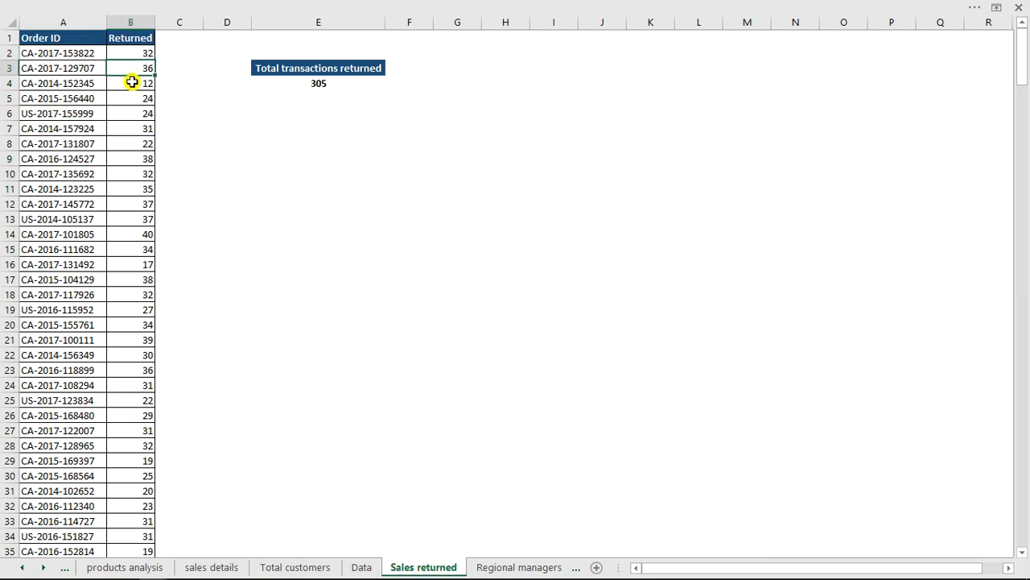
click(134, 97)
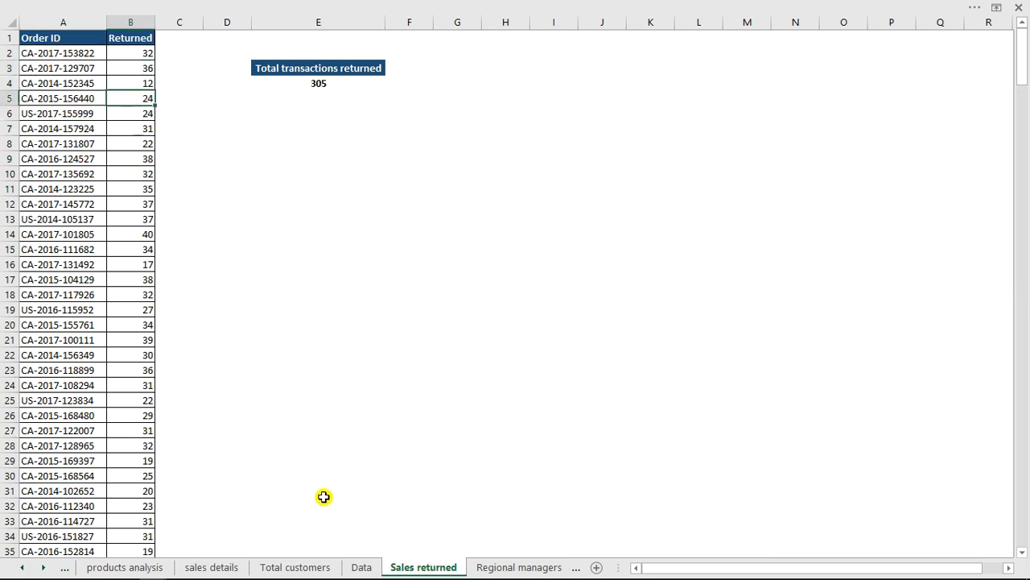
Step: Go back to the Data sheet and look through its further columns up to Product Name
click(361, 568)
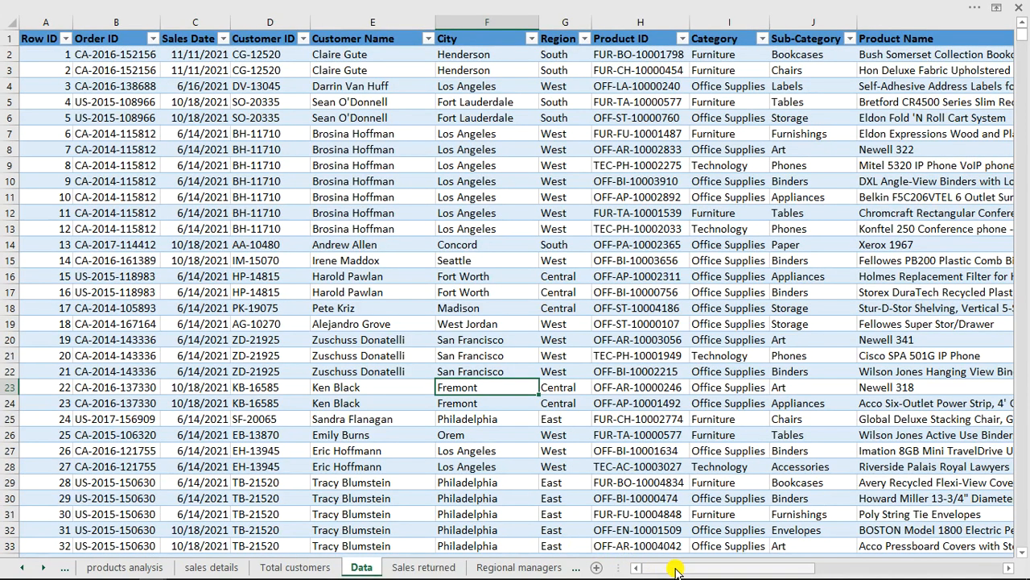
drag(840, 573, 775, 569)
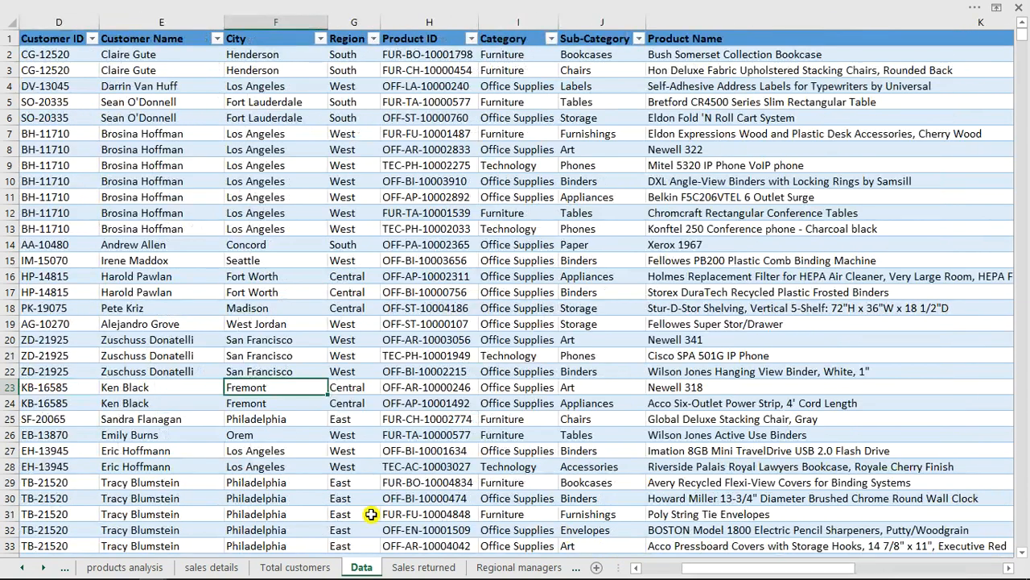
Step: Return to the Dashboard sheet and view the source table behind the Qty sales analysis chart
click(27, 568)
click(27, 568)
click(26, 568)
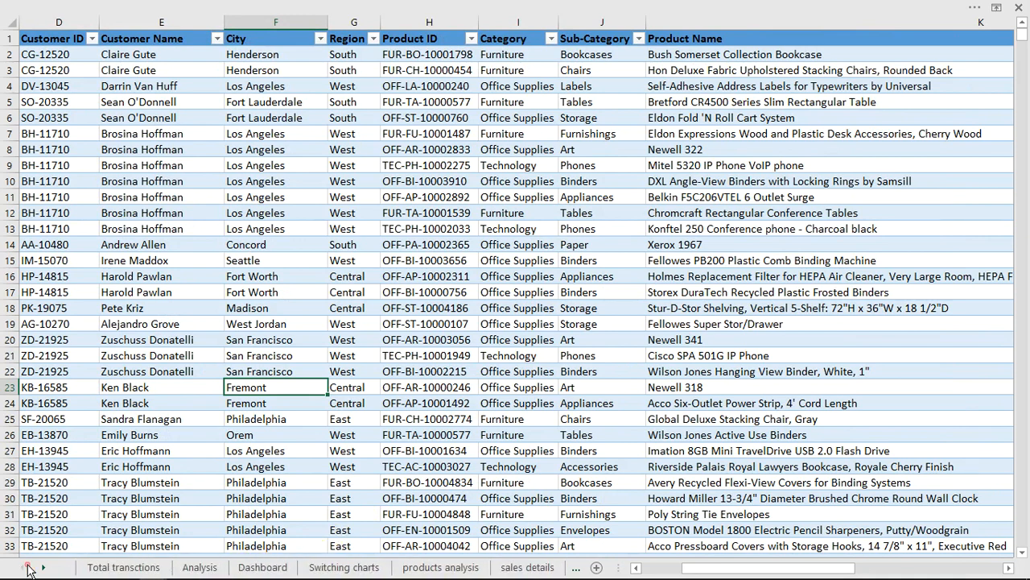
click(262, 568)
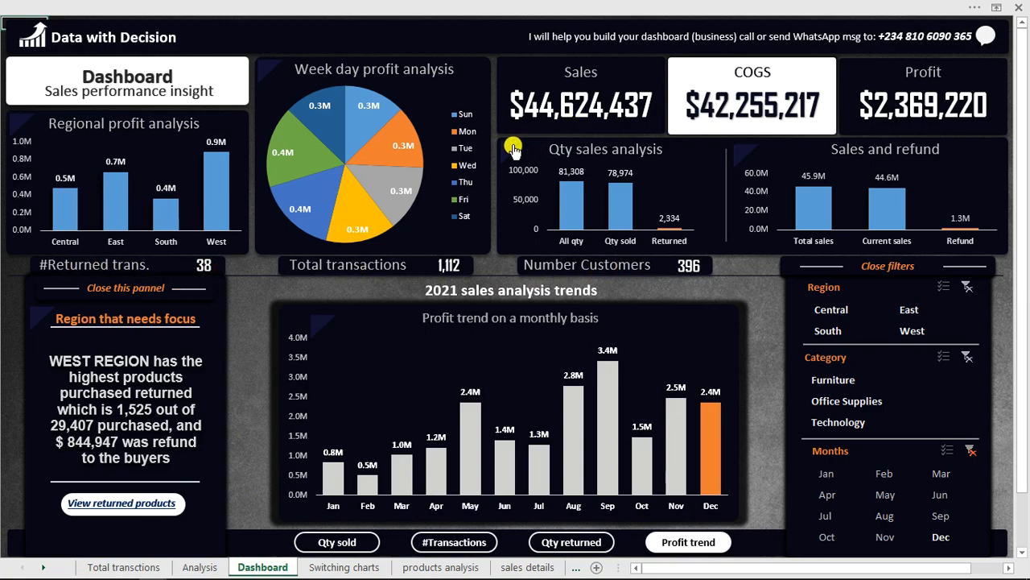
click(513, 145)
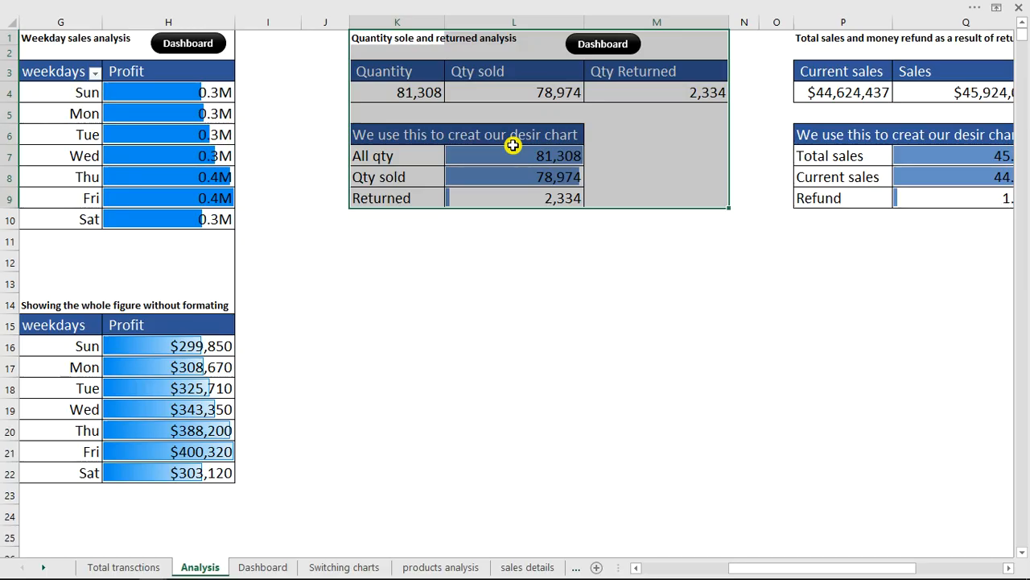
Step: Switch to the workbook "Youtube lesson on excel dashboard" and nudge the Region that needs focus panel slightly to the right
mouse_move(145, 573)
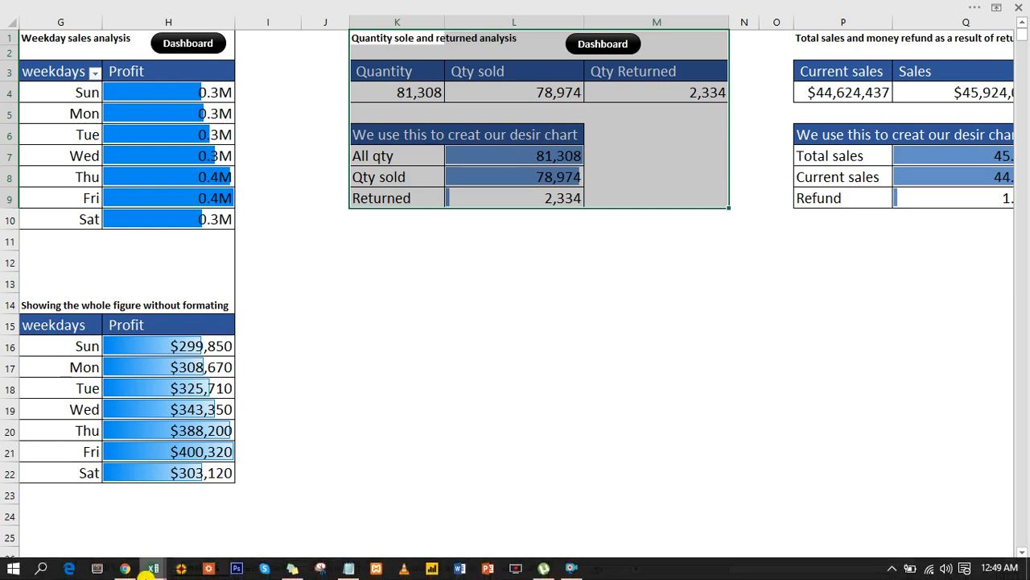
click(119, 523)
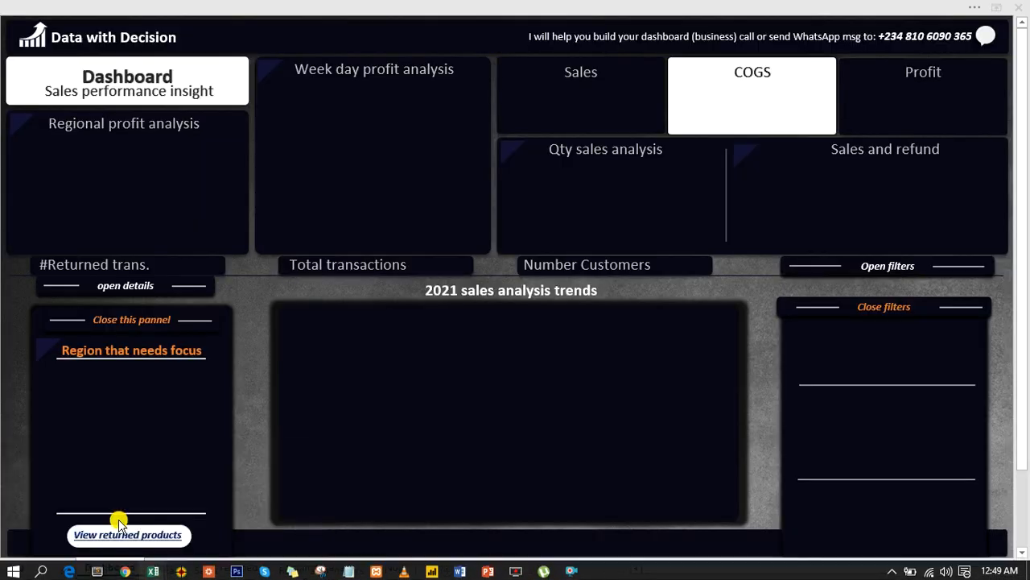
click(244, 294)
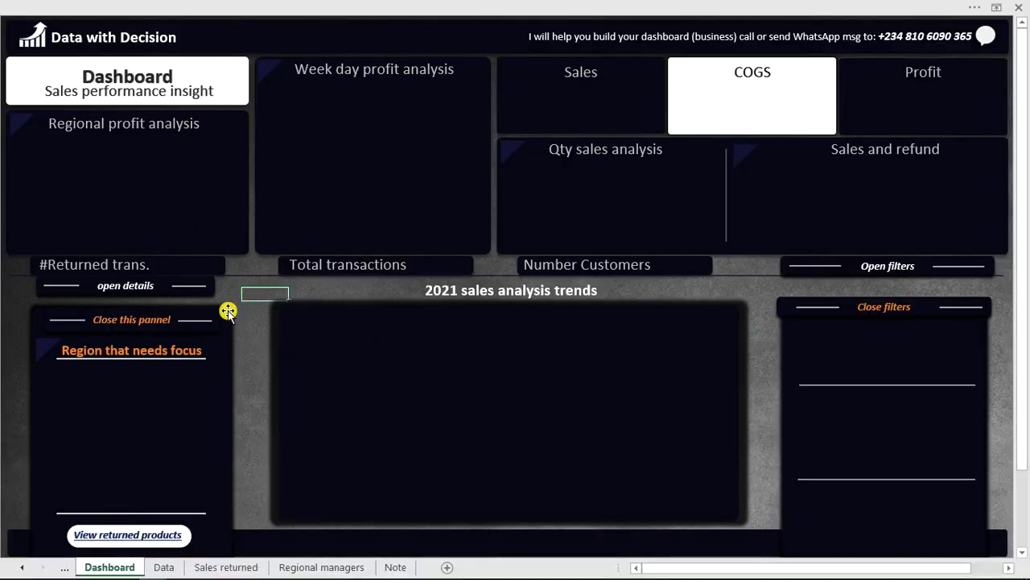
click(195, 358)
mouse_move(191, 384)
mouse_down()
mouse_move(322, 349)
mouse_move(161, 401)
mouse_move(193, 383)
mouse_up()
click(301, 168)
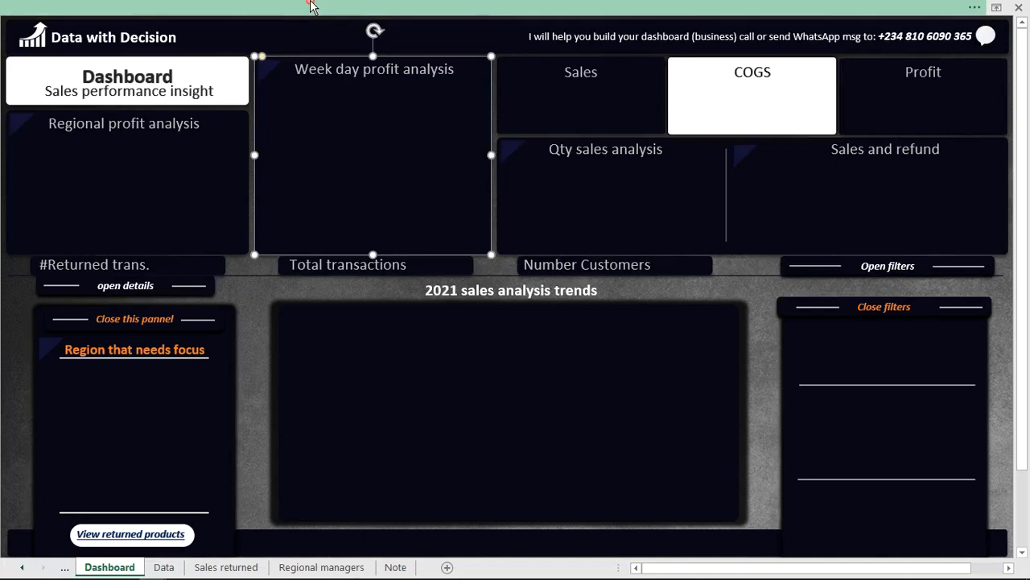
Step: Switch to Chrome and look through the uploads on the Data with Decision YouTube channel
click(349, 8)
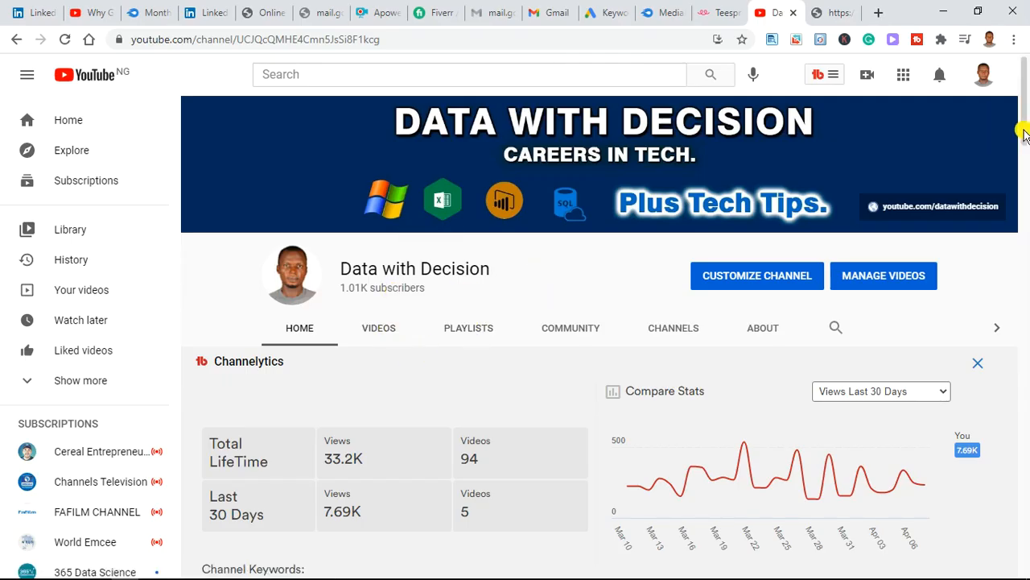
drag(1024, 141, 1025, 289)
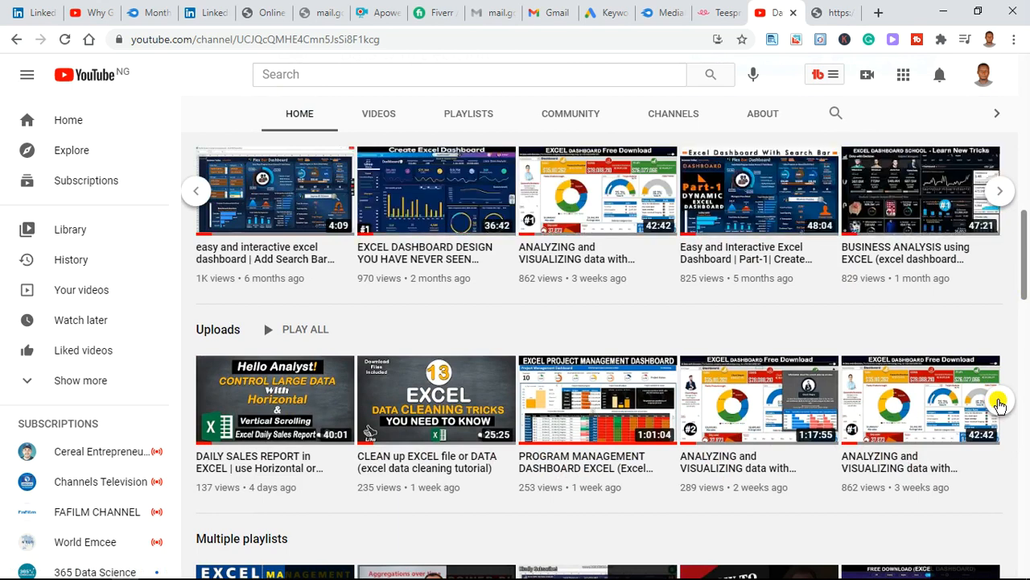
click(998, 402)
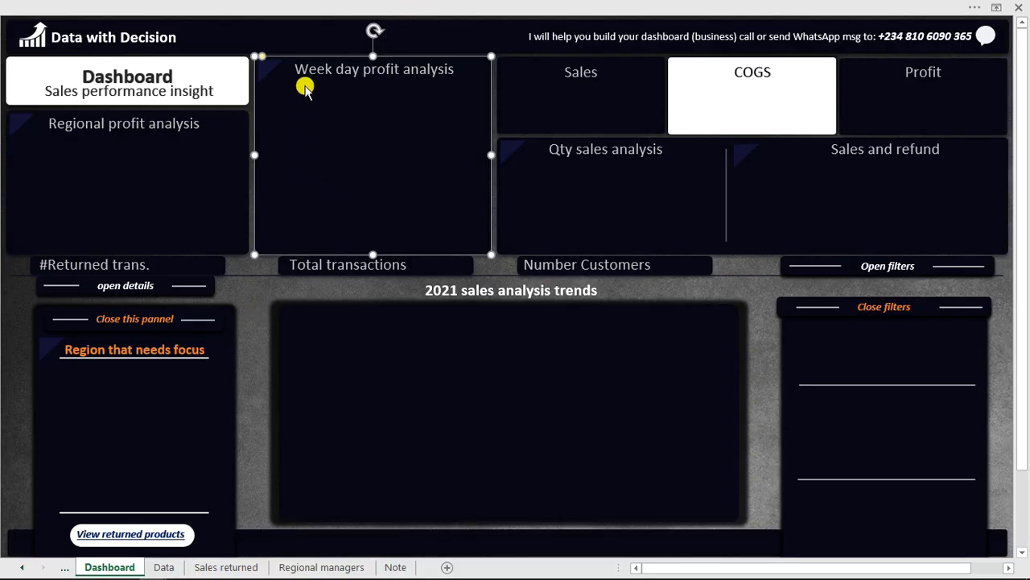
Step: Draw a rounded rectangle inside the 2021 sales analysis trends panel on the Dashboard sheet
click(266, 9)
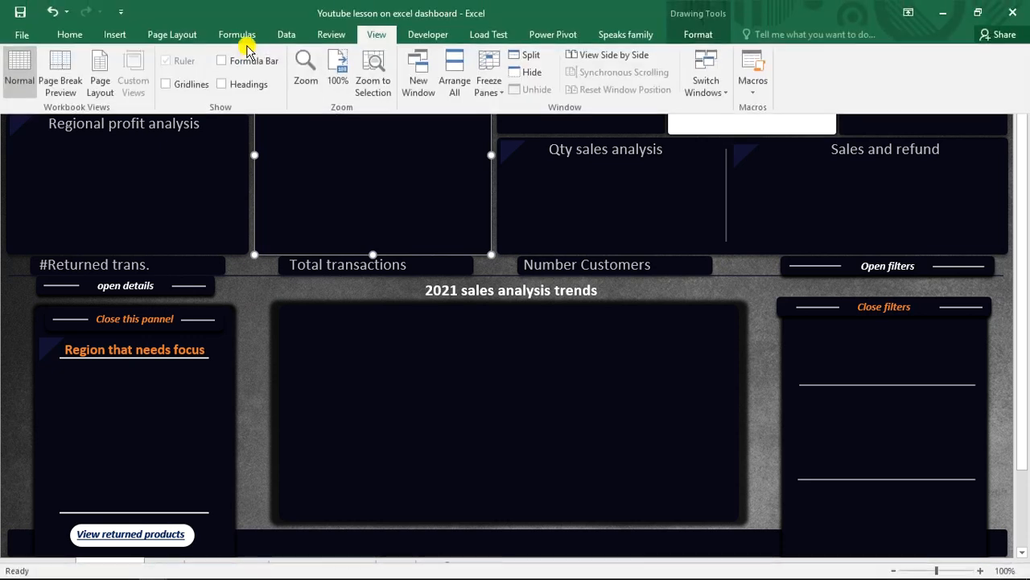
click(115, 33)
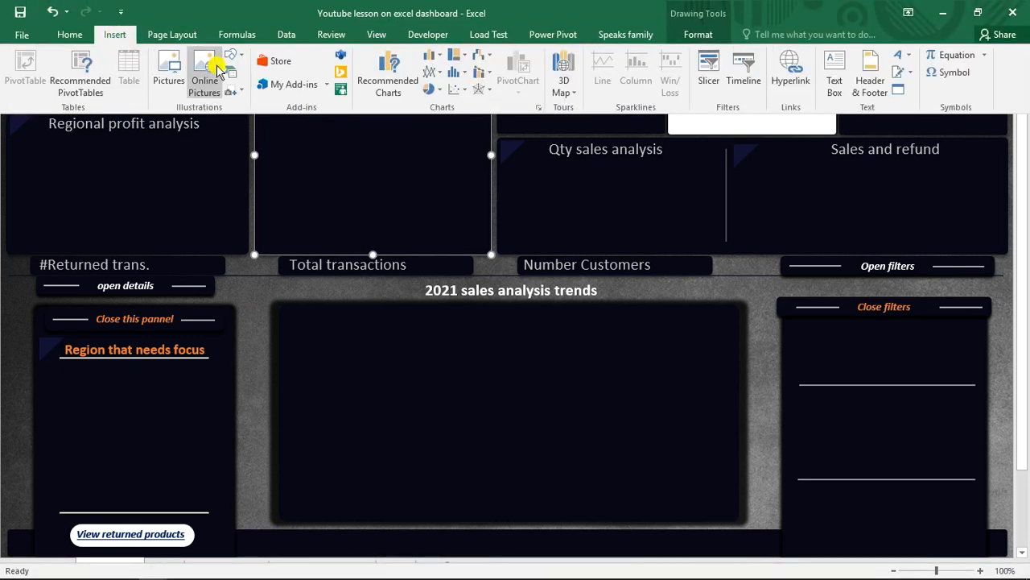
click(240, 60)
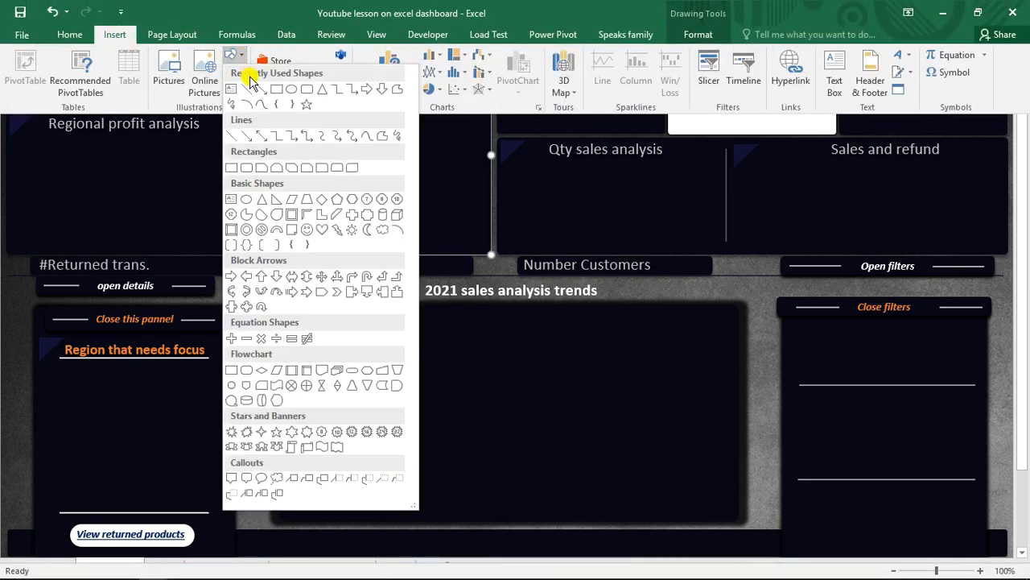
click(306, 90)
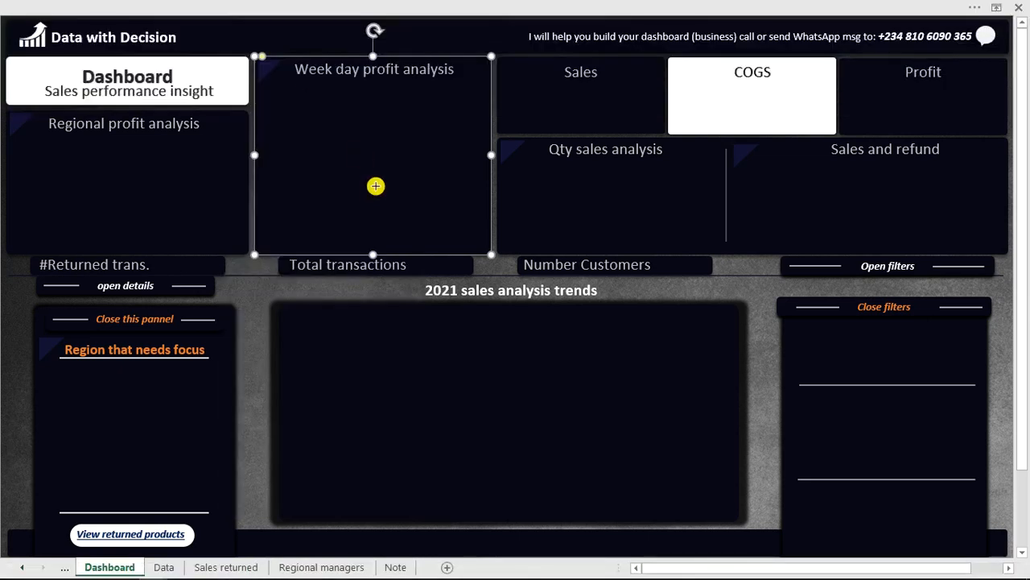
drag(324, 332, 398, 362)
drag(537, 433, 704, 511)
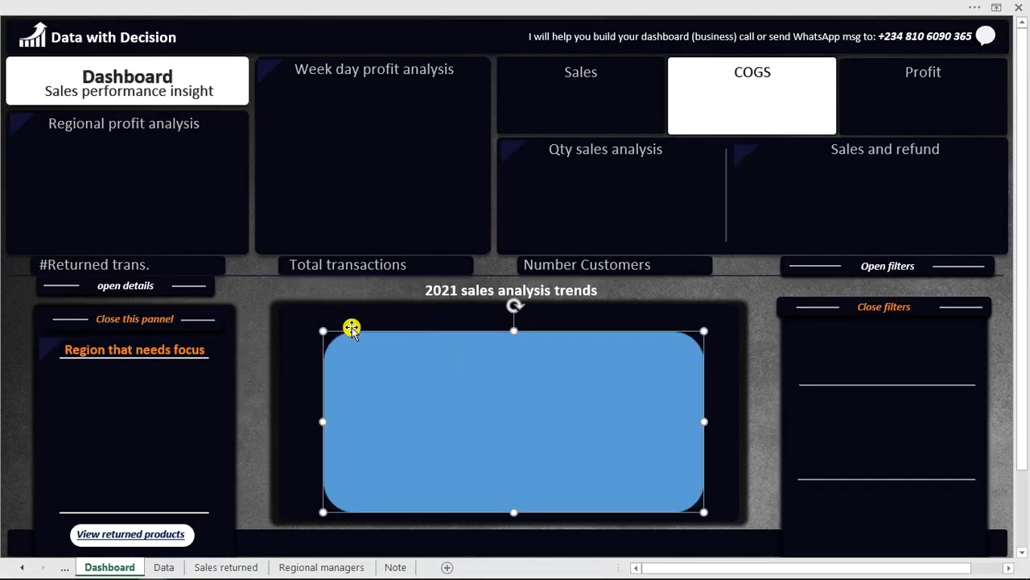
Step: Square off the corners of the blue rectangle and delete the shape from the dashboard
drag(352, 331, 332, 332)
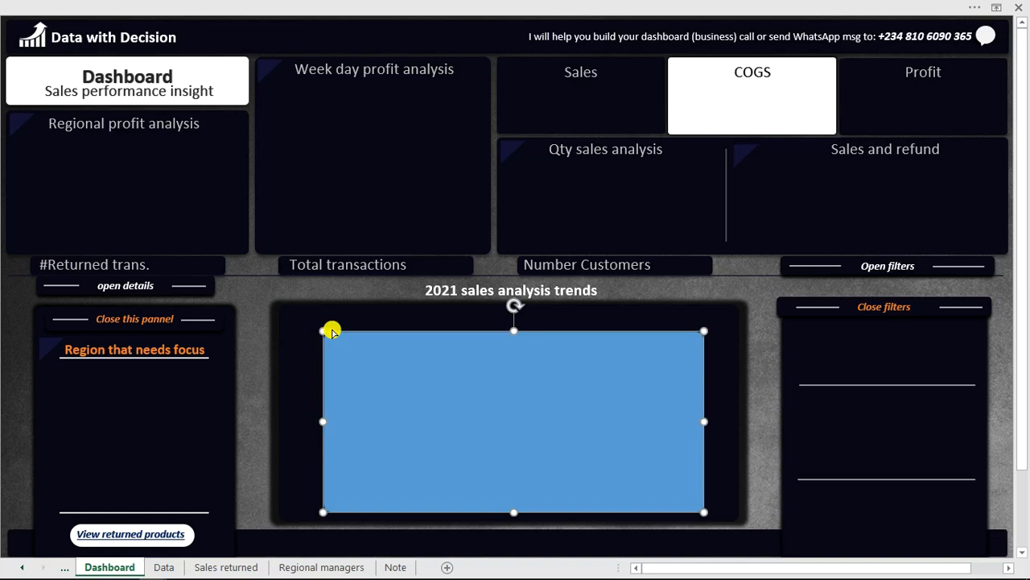
key(Delete)
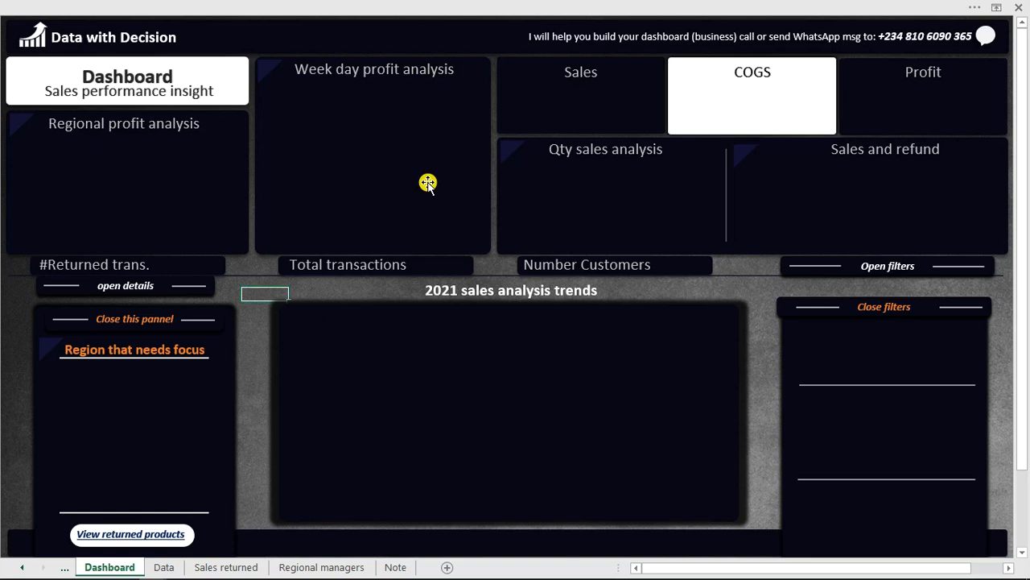
Step: Open the Data sheet and enlarge its zoom level by two increments
click(165, 567)
click(433, 279)
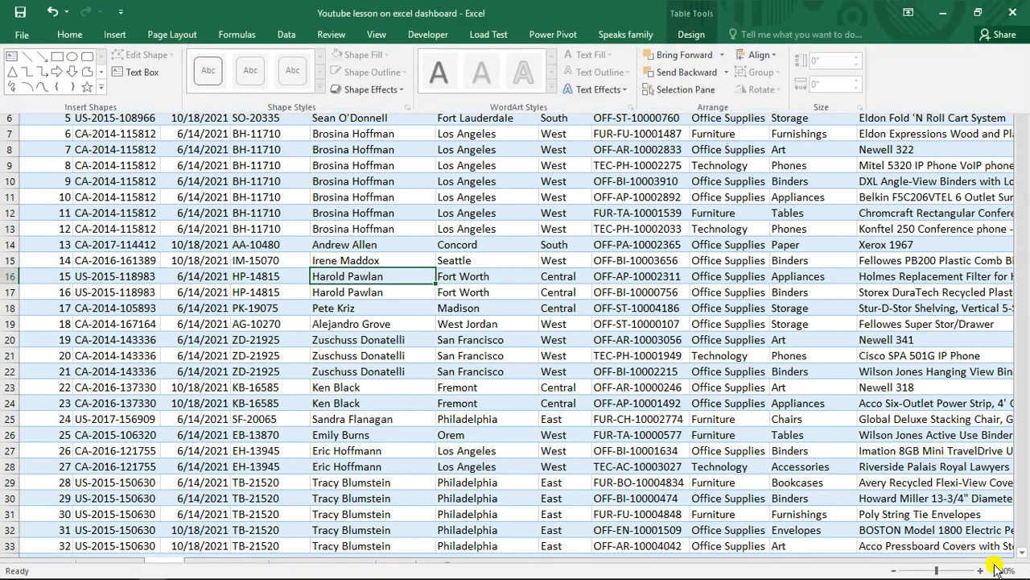
click(982, 571)
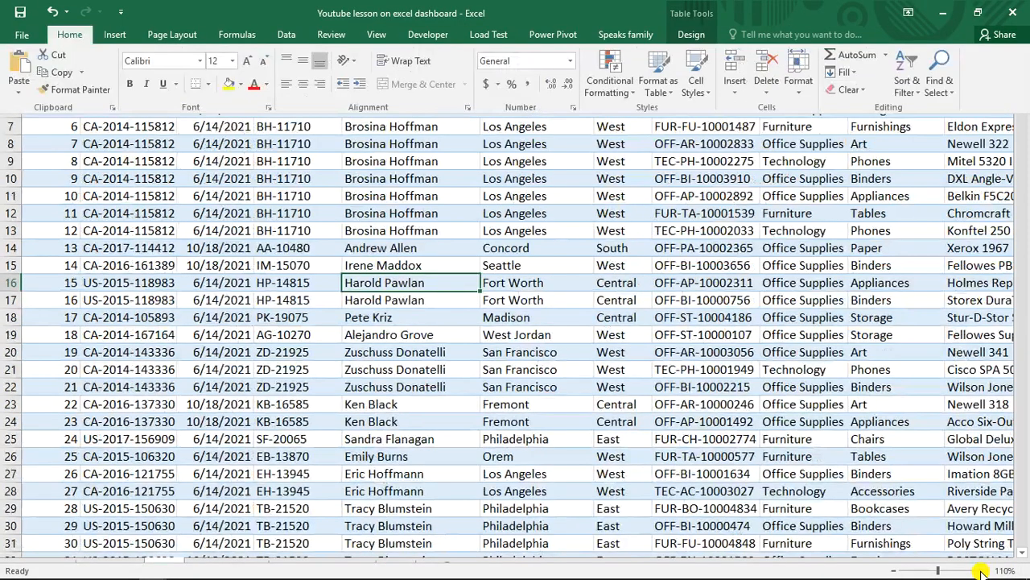
click(982, 570)
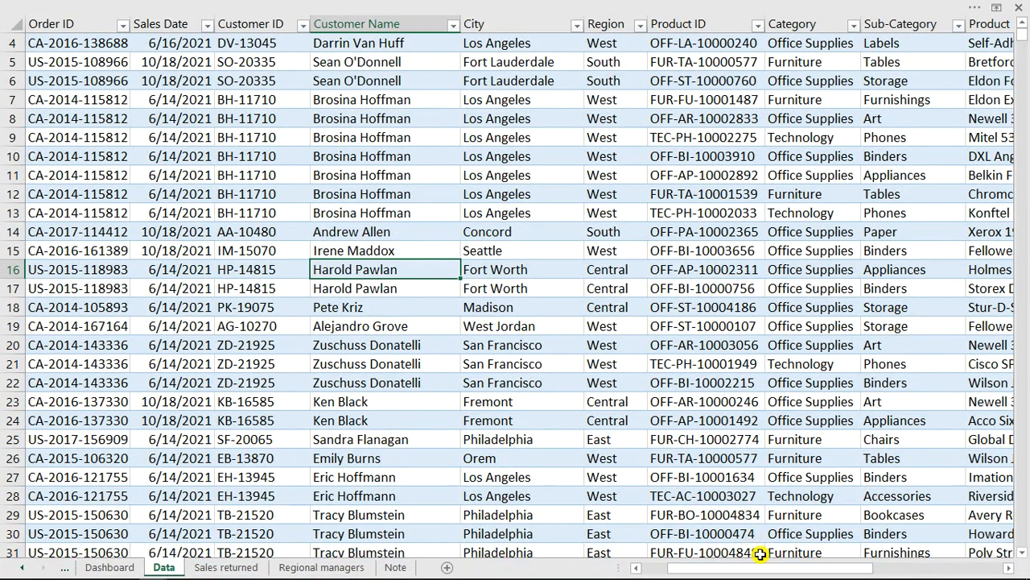
Step: Look through the Data sheet's last filled columns, examining the first record's Cost, Price and Quantity
drag(765, 568, 900, 567)
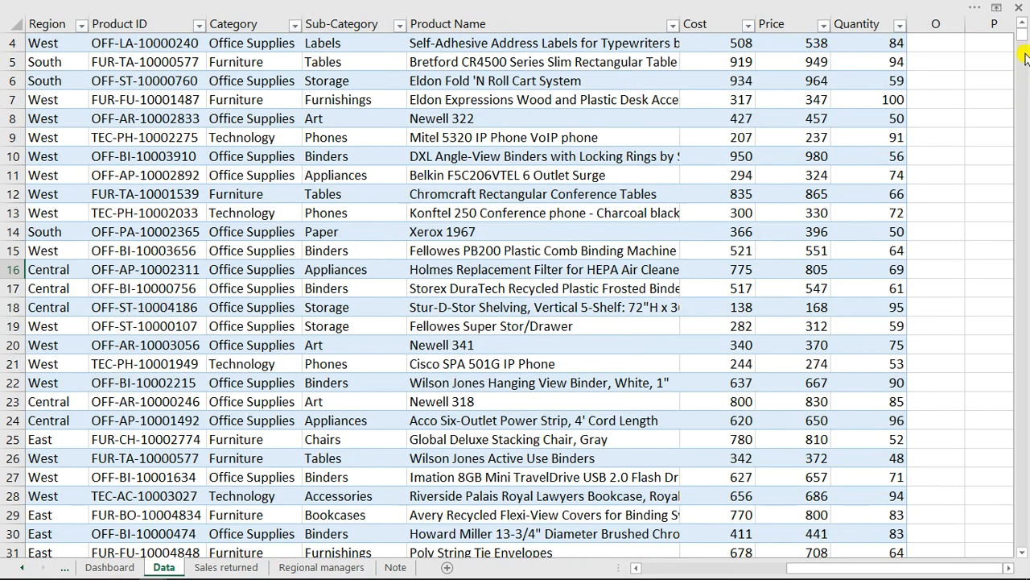
scroll(1023, 32, up, 1)
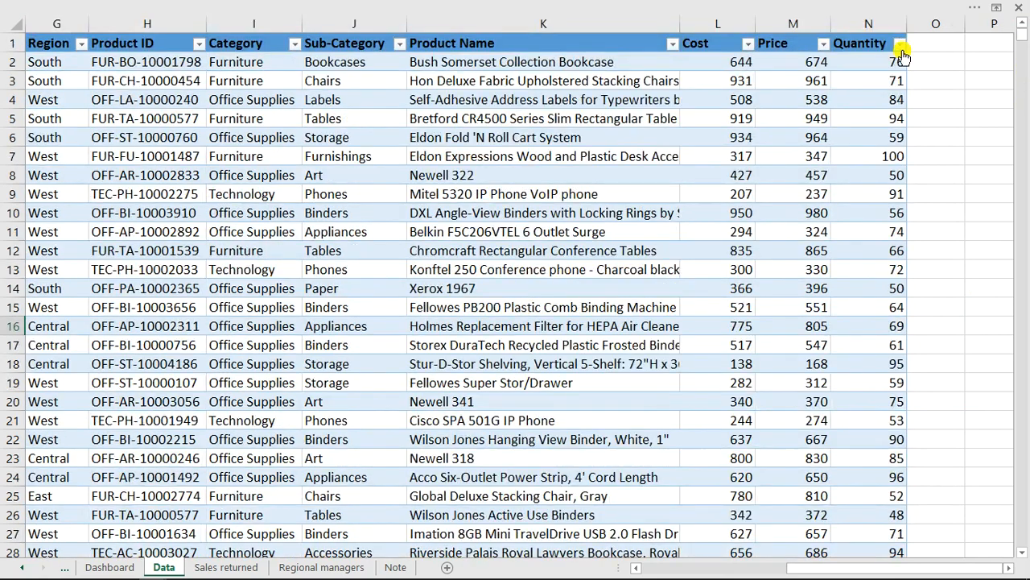
click(805, 58)
click(729, 62)
click(807, 58)
click(853, 60)
click(853, 61)
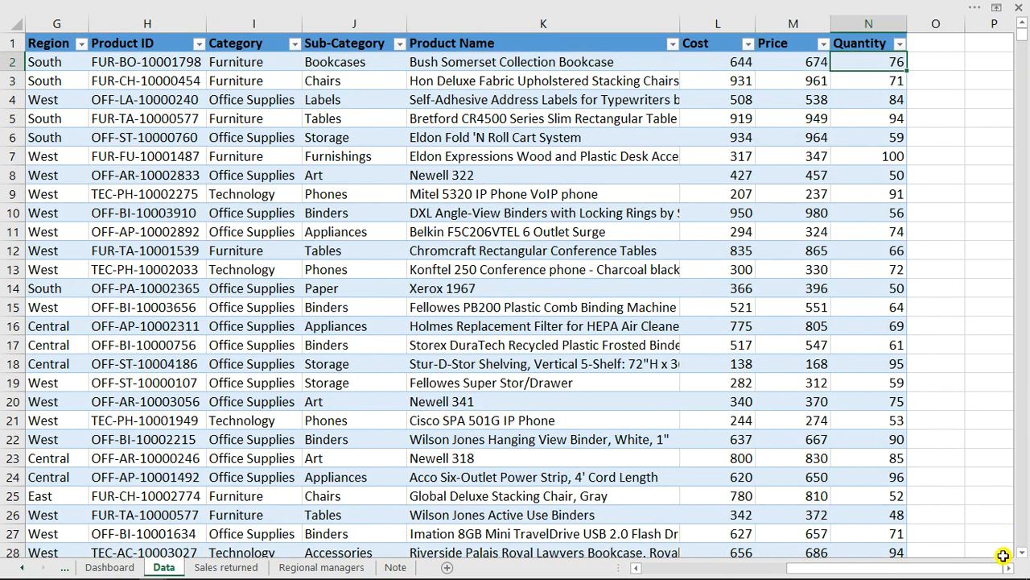
Step: Examine the empty columns after Quantity in the Data table, from Qty returned to Weekdays
drag(1010, 570, 1010, 570)
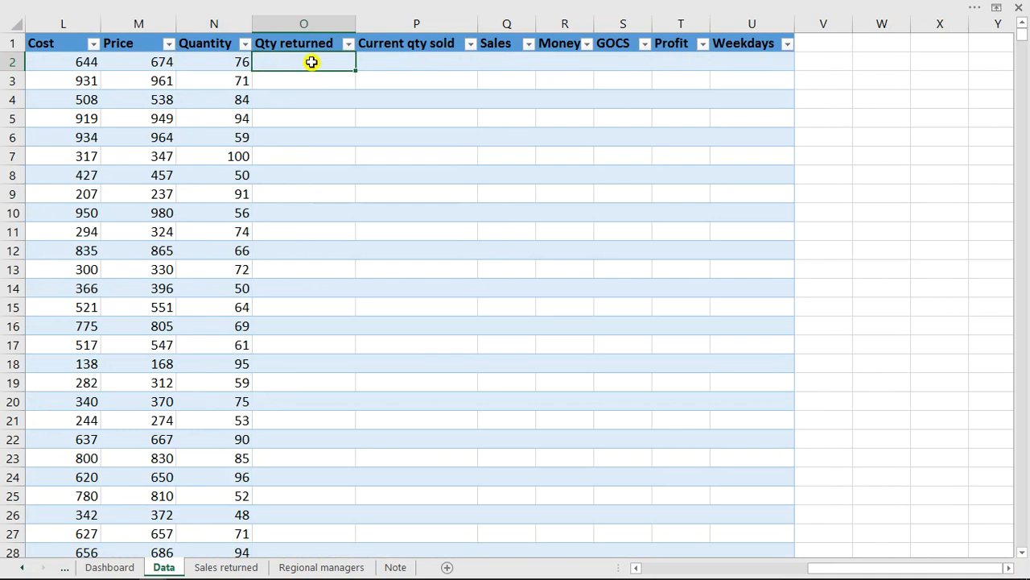
drag(312, 62, 333, 268)
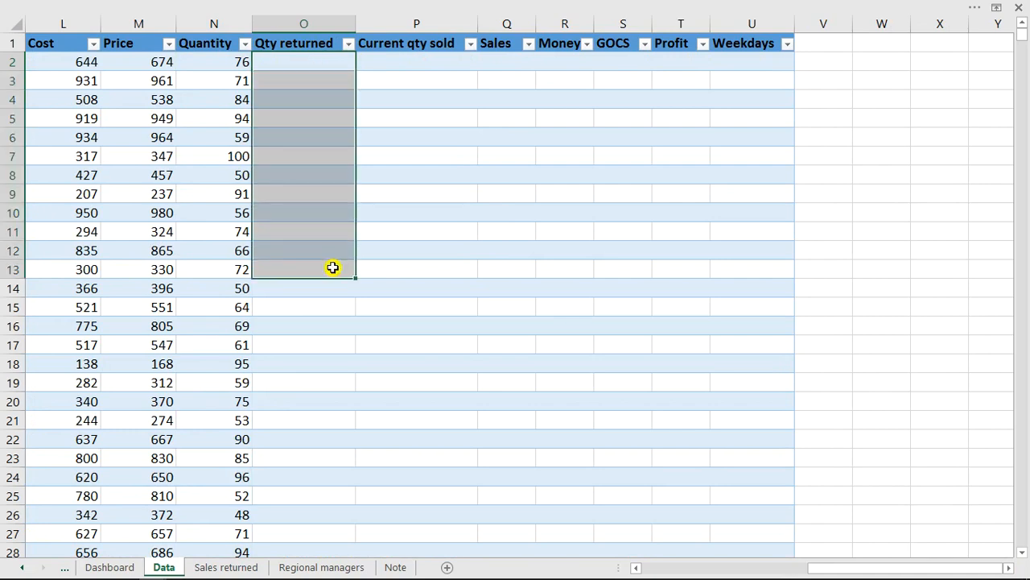
click(454, 153)
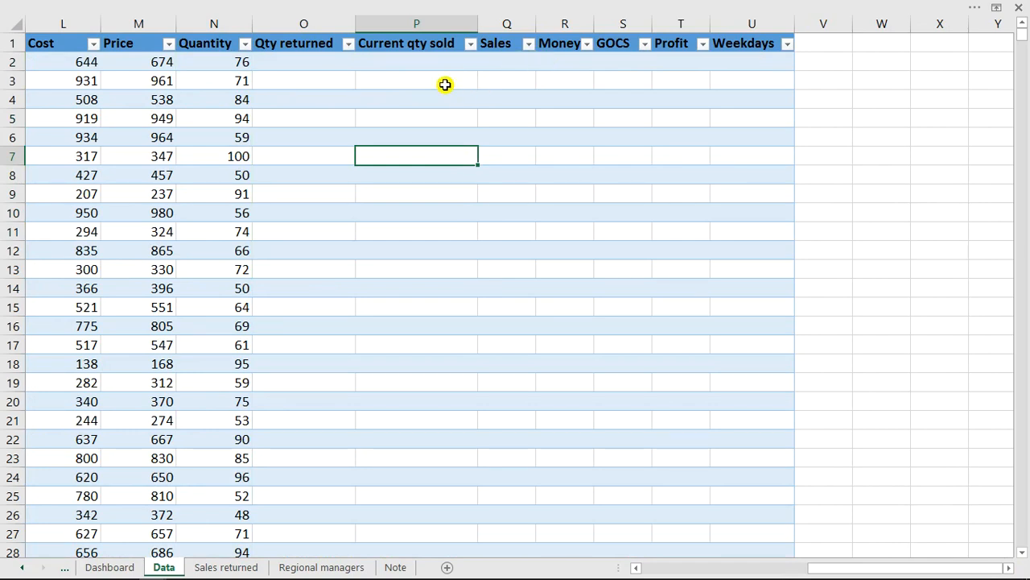
click(298, 56)
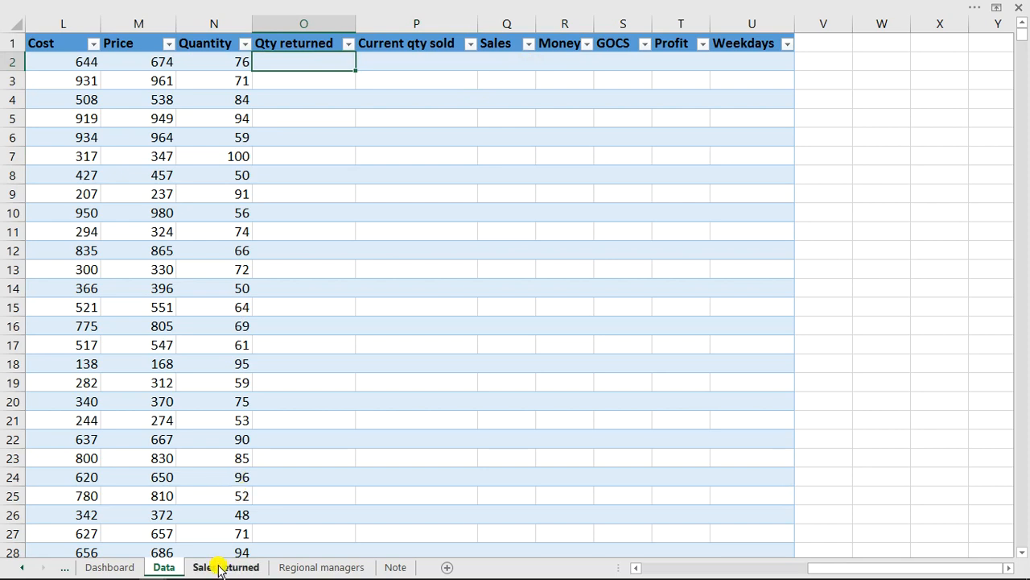
Step: On the Sales returned sheet, select all Order ID and Returned entries below the header row
click(222, 568)
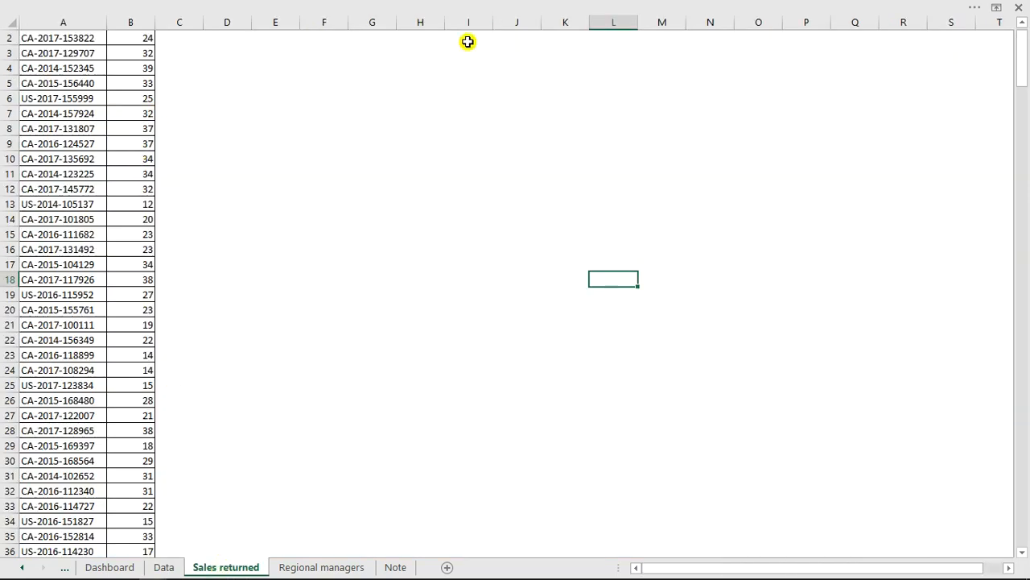
drag(1019, 51, 1021, 24)
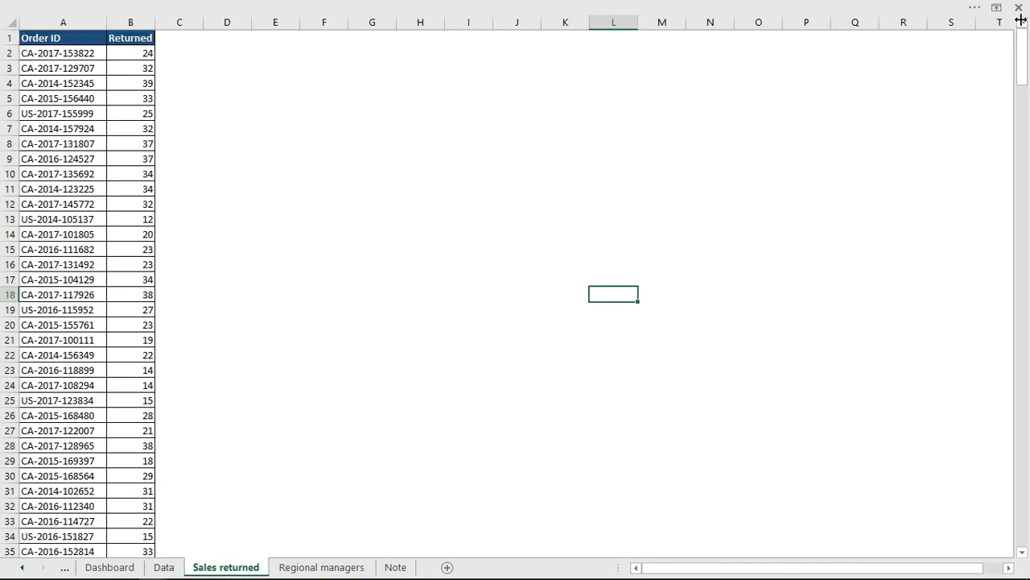
click(74, 54)
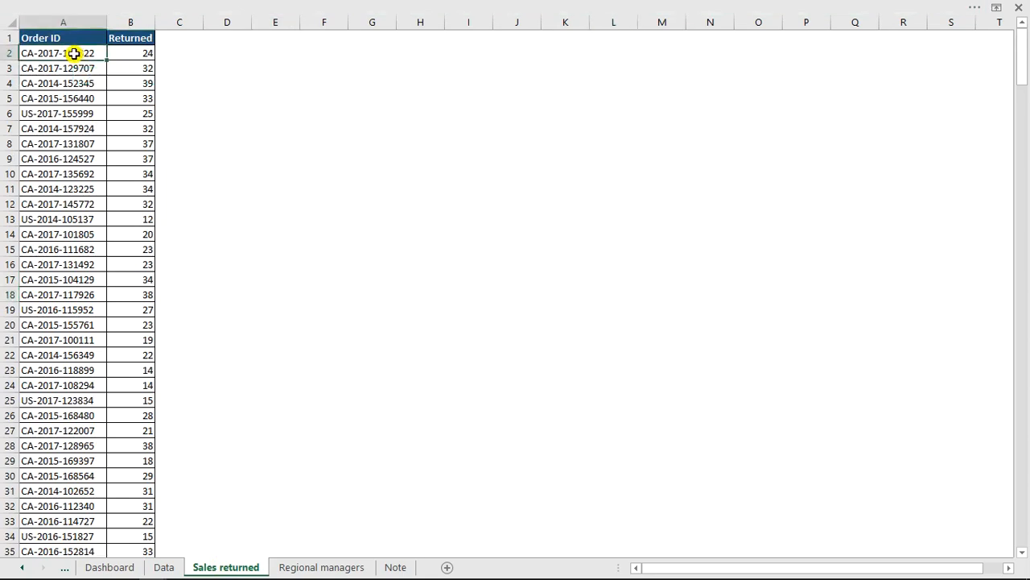
mouse_move(74, 54)
mouse_down()
mouse_move(144, 54)
mouse_move(116, 53)
mouse_up()
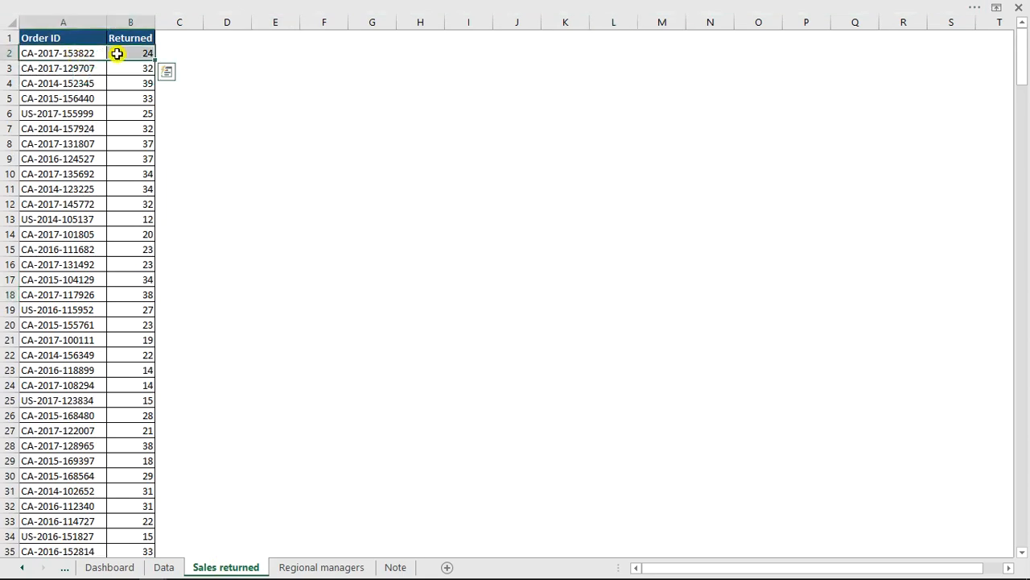
key(ctrl+shift+Down)
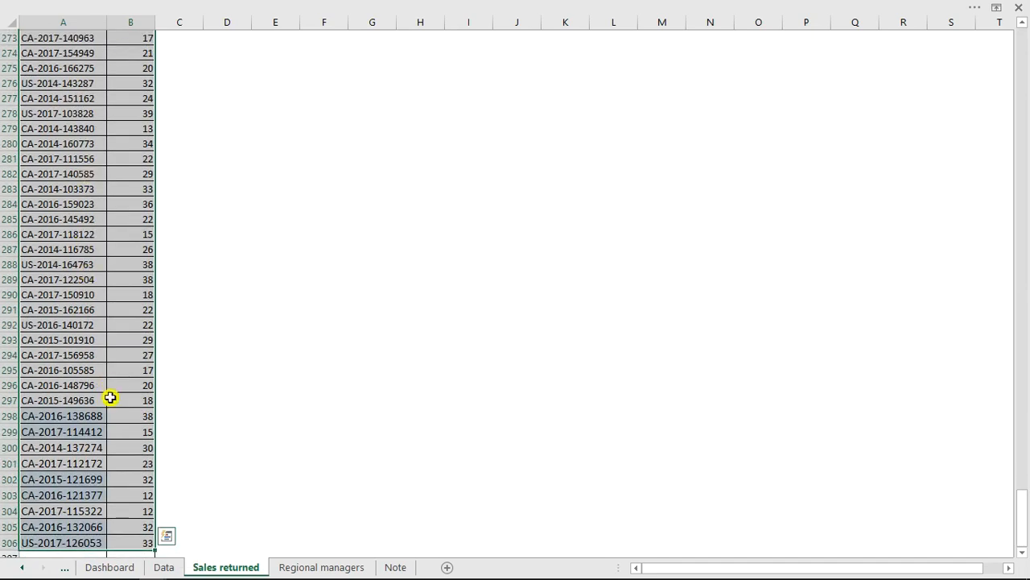
Step: Show the formula bar and return to the full-screen worksheet view
click(388, 3)
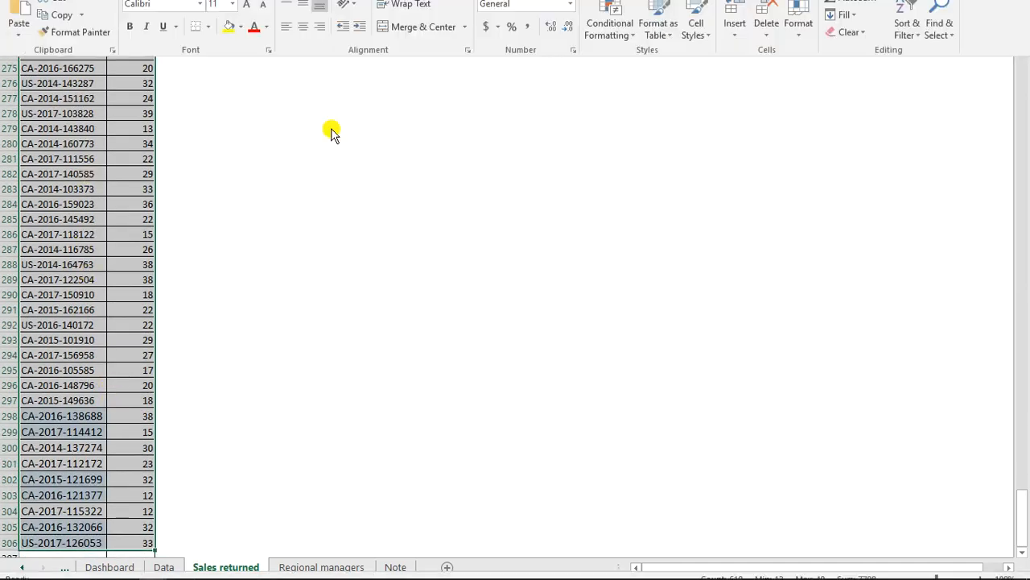
click(378, 36)
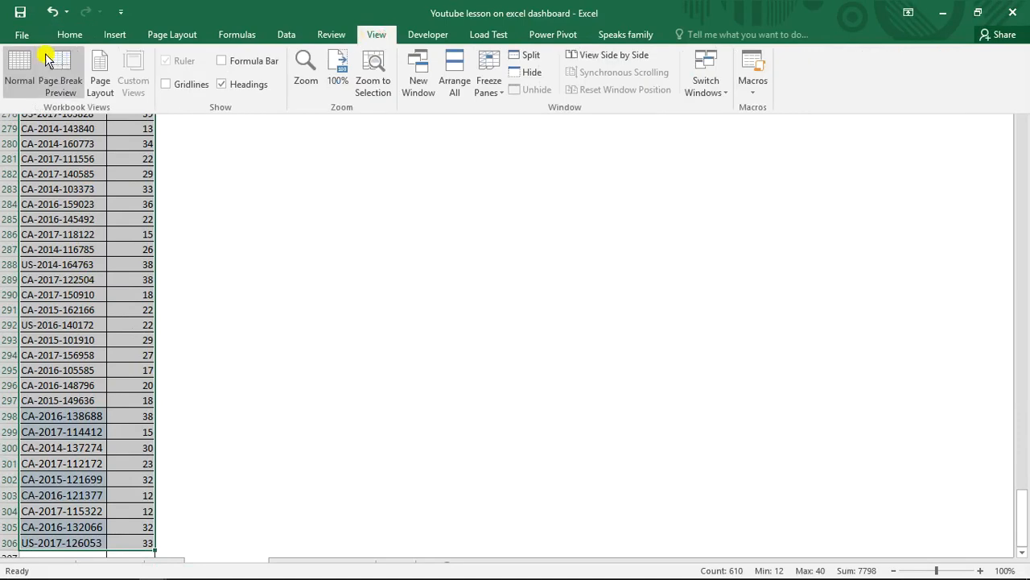
click(248, 64)
key(ctrl+shift+F1)
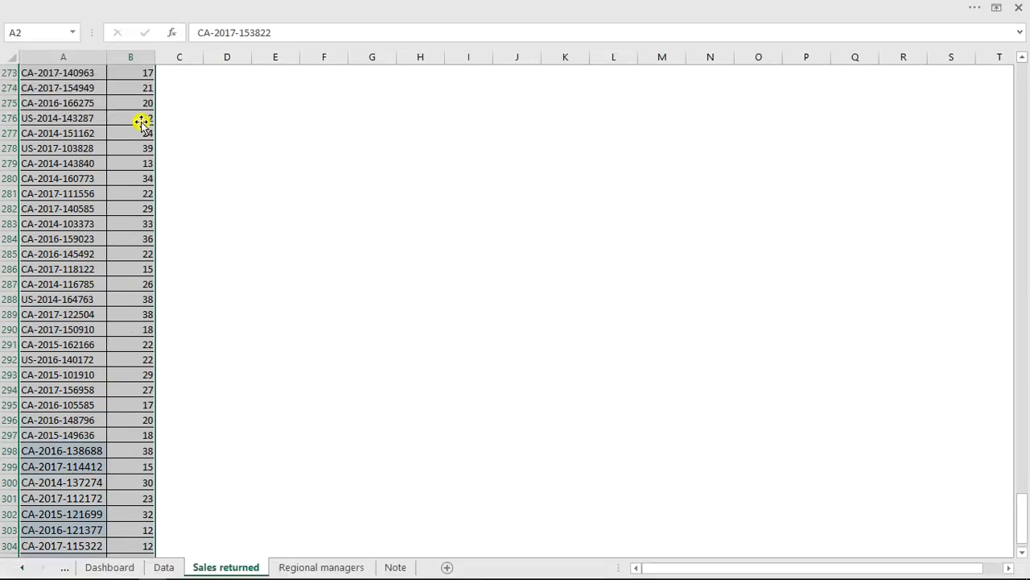
Step: Name the selected range of order IDs and returned quantities "returned"
click(56, 30)
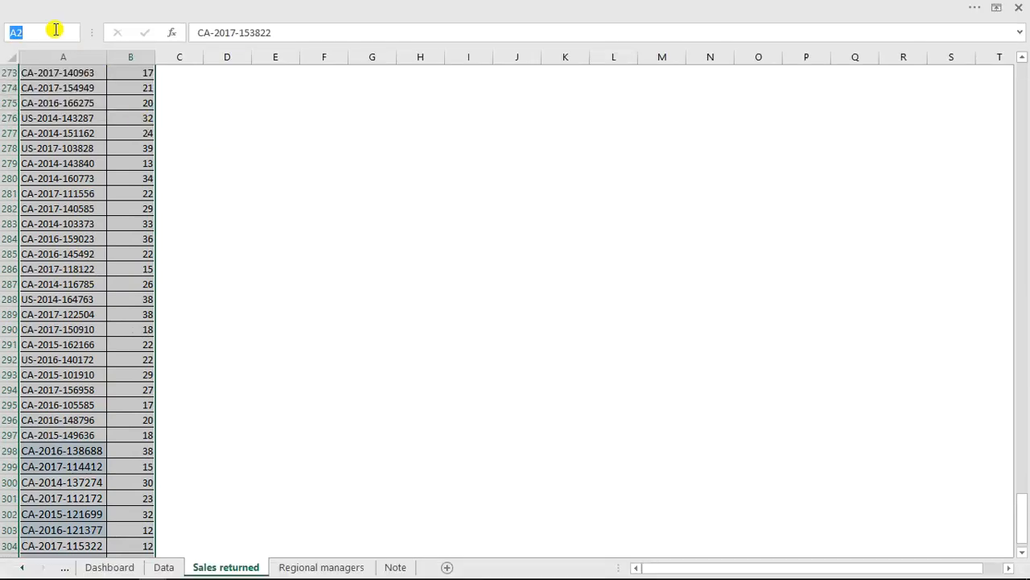
text(returned)
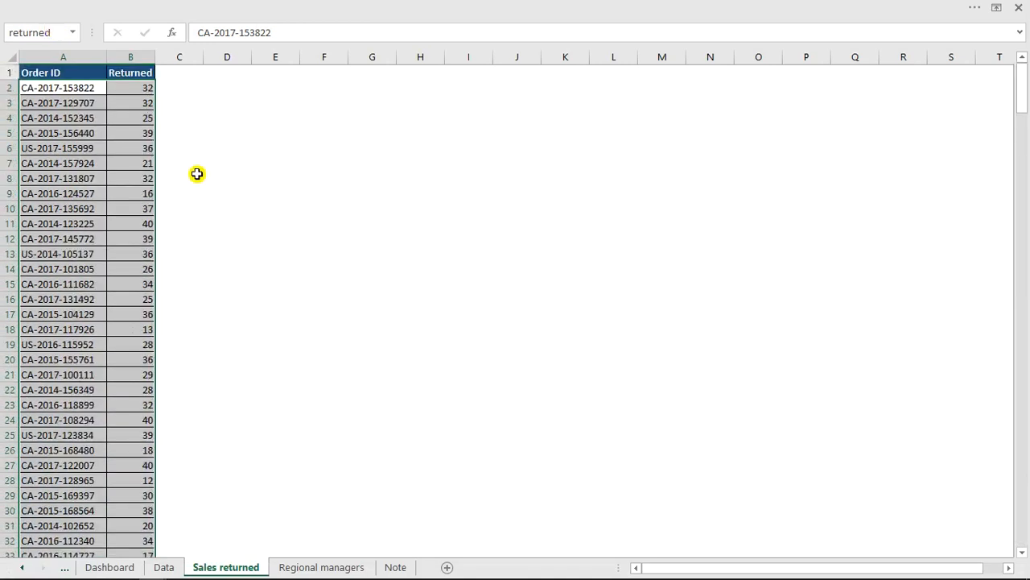
click(197, 174)
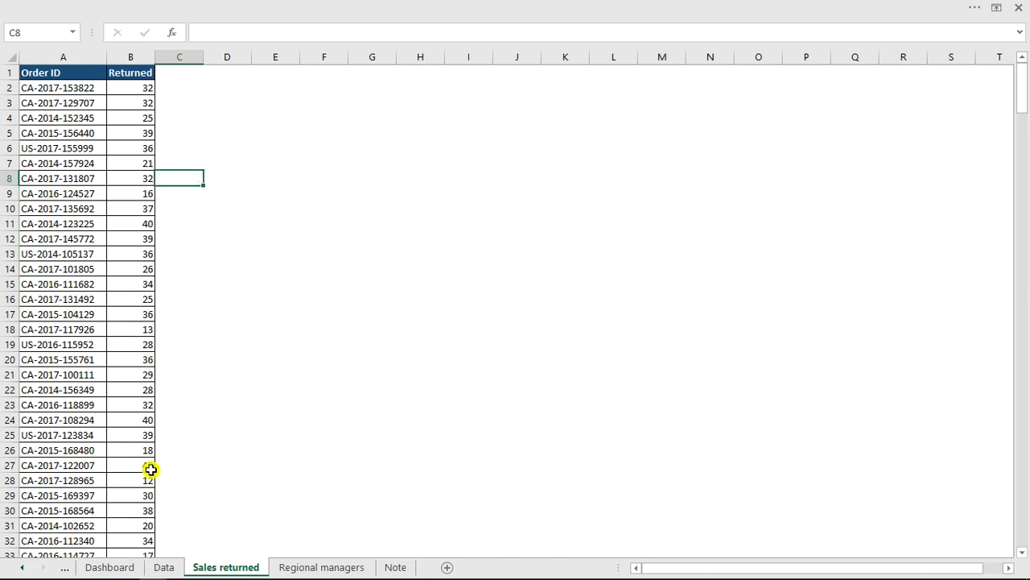
Step: In the Data table's first Qty returned cell, begin a VLOOKUP formula using the row's Order ID as the lookup value
click(164, 567)
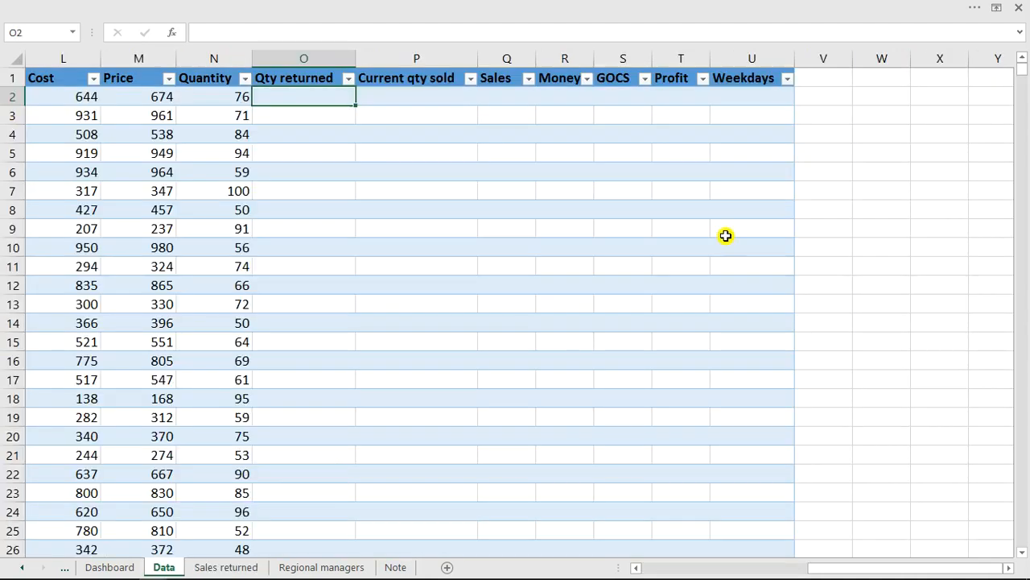
text(=)
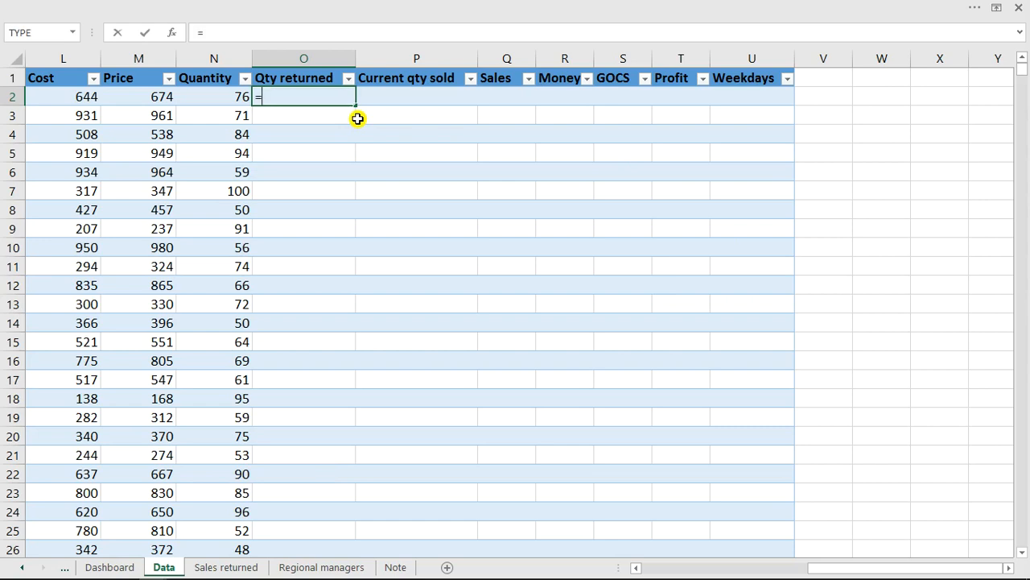
key(Escape)
text(=)
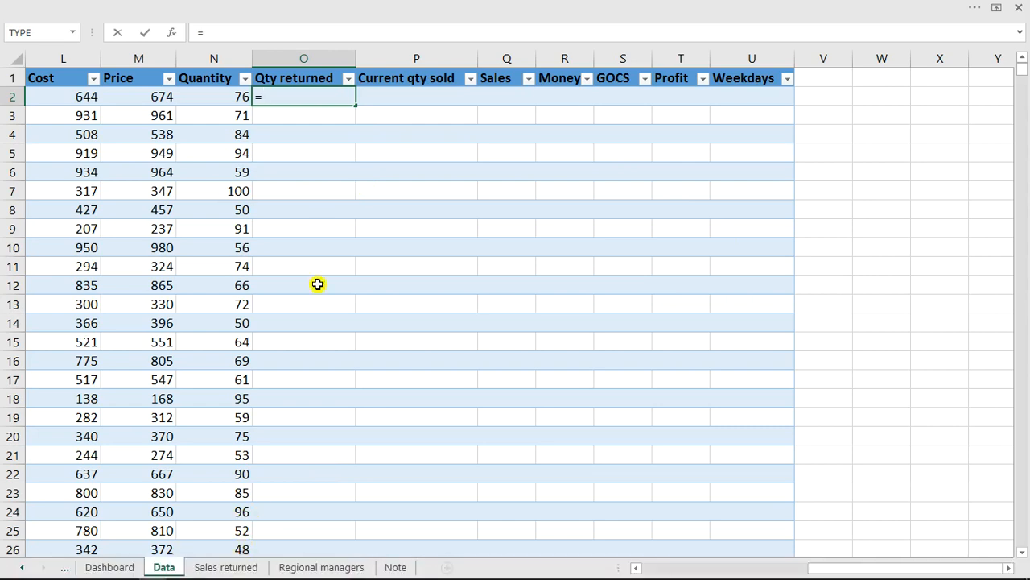
text(vl)
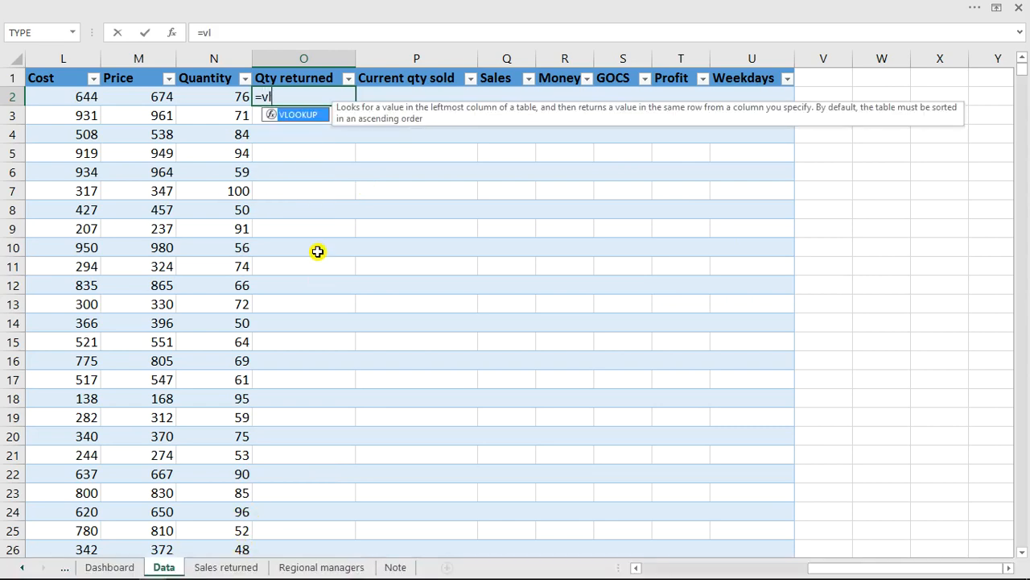
key(Tab)
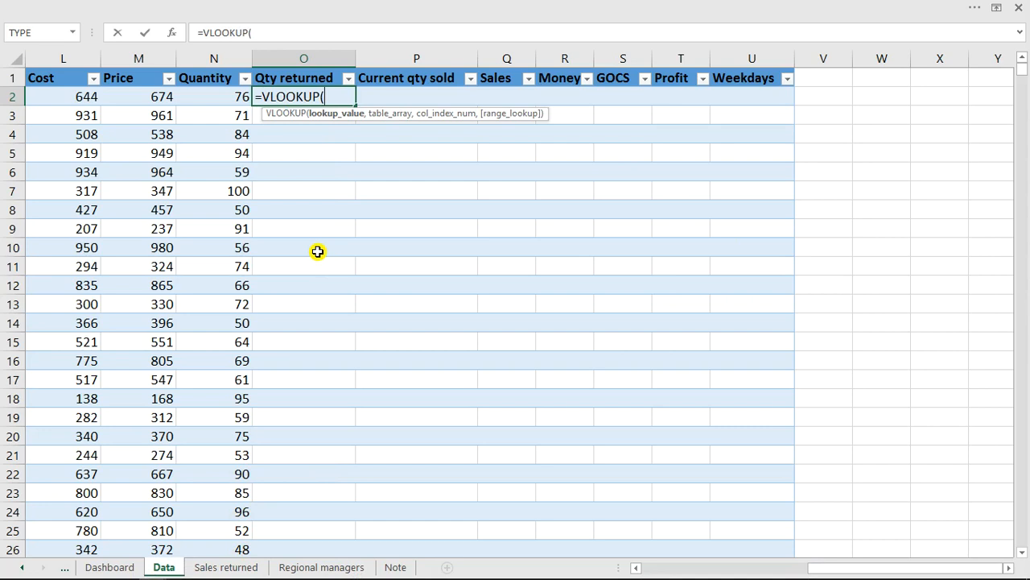
drag(832, 568, 657, 572)
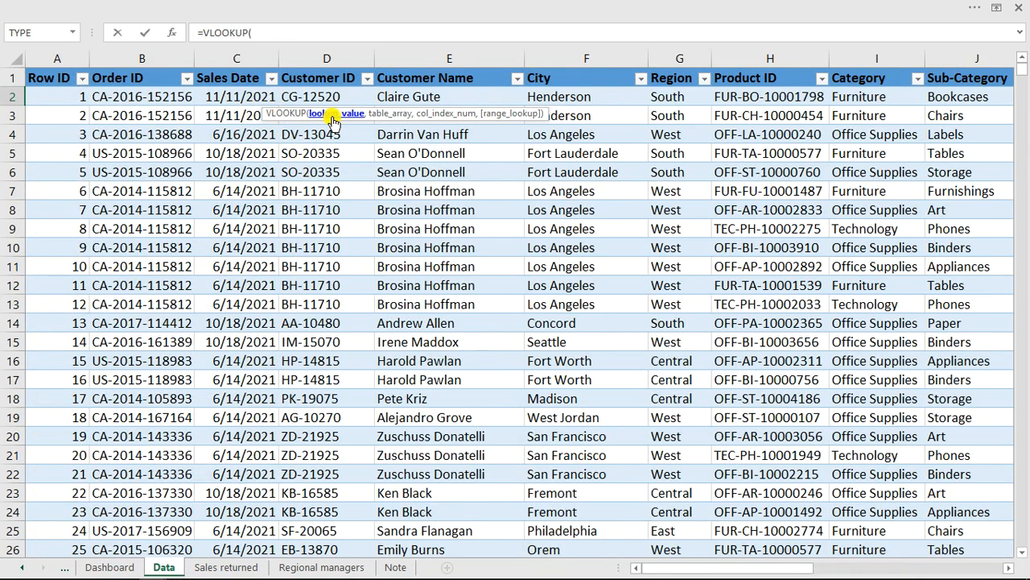
click(161, 98)
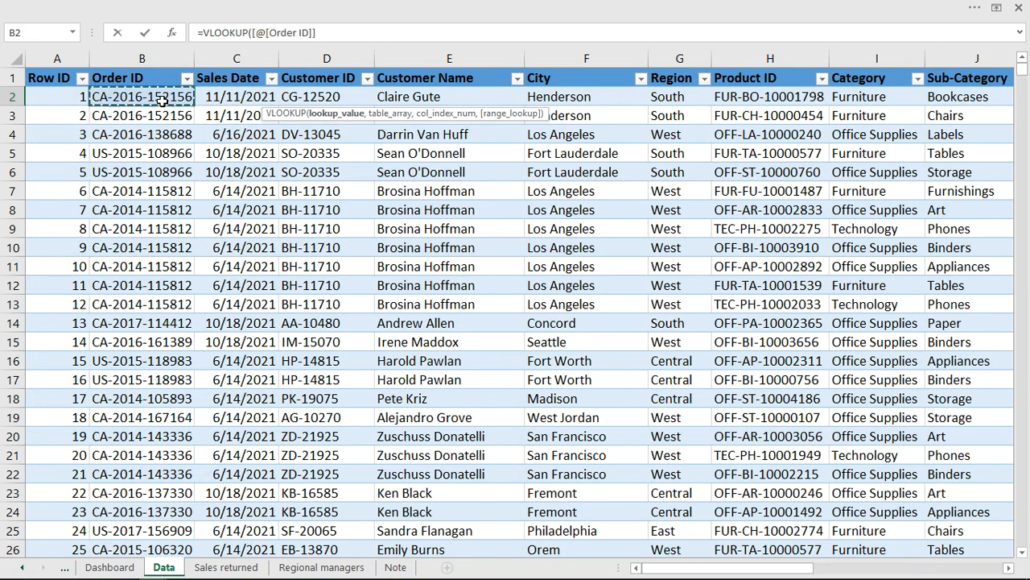
text(,)
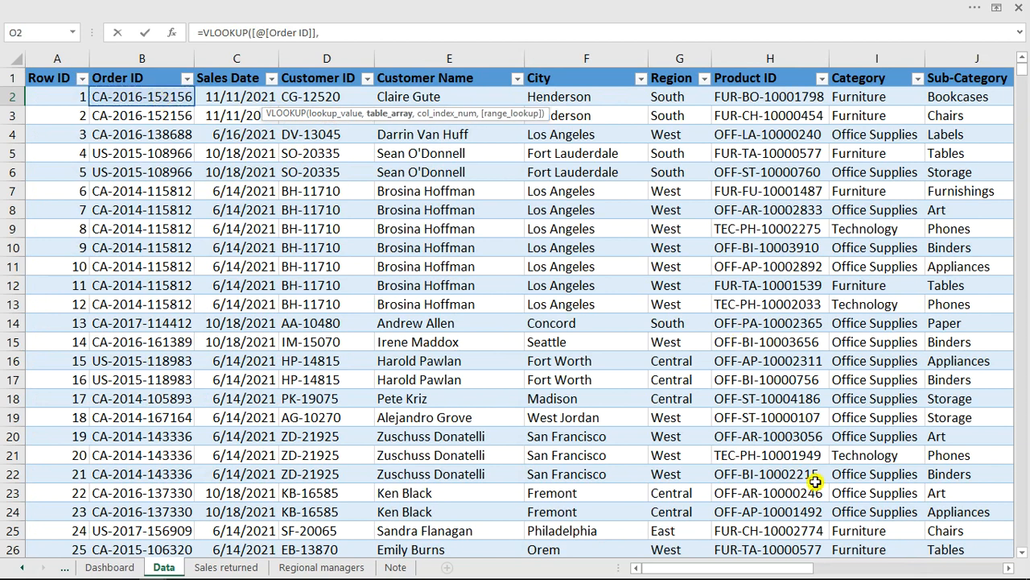
Step: Complete the Qty returned VLOOKUP with the named range returned, column index 2 and exact match 0, and enter it
drag(789, 570, 962, 567)
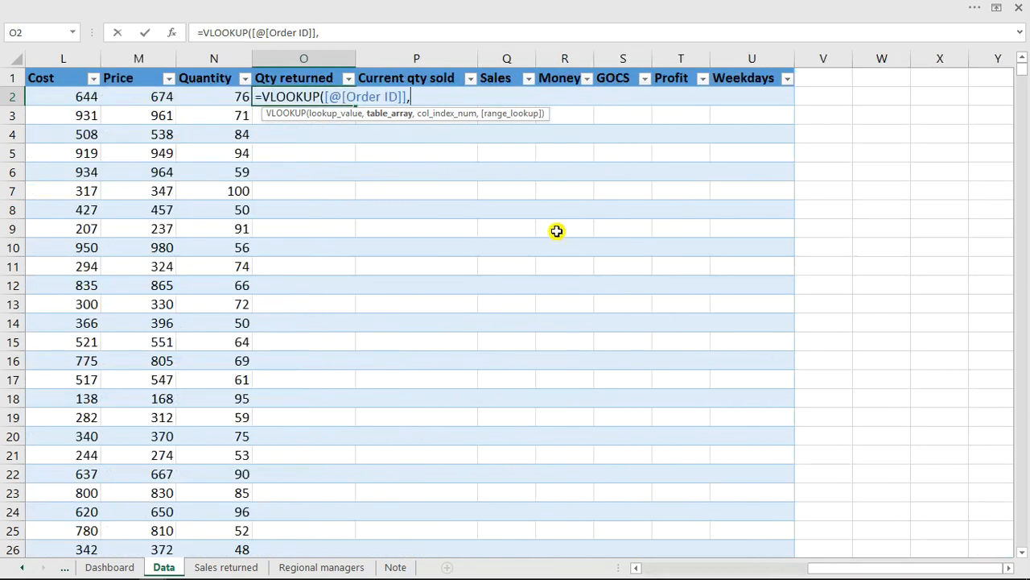
text(re)
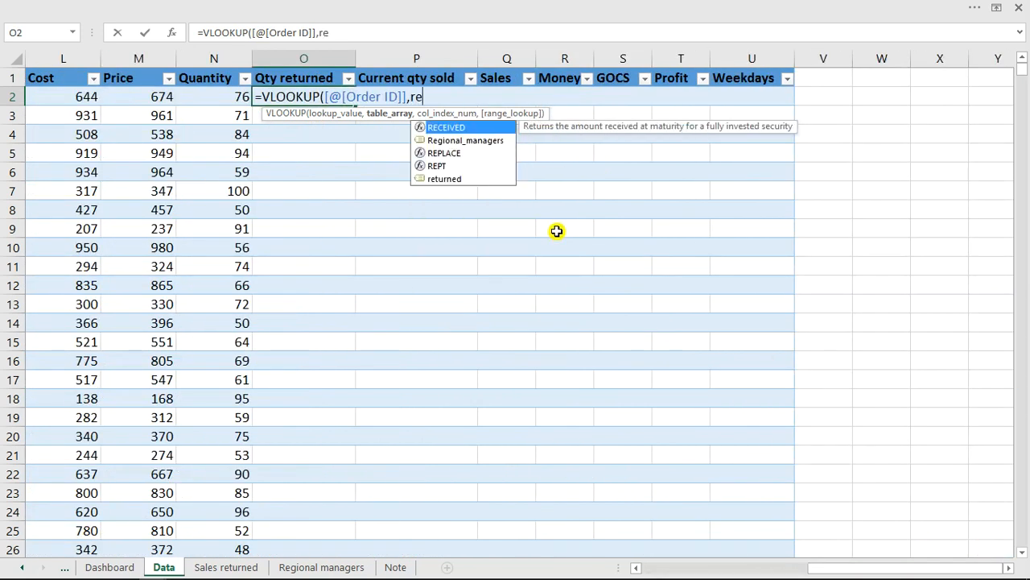
key(Down)
key(Down)
key(Down)
key(Down)
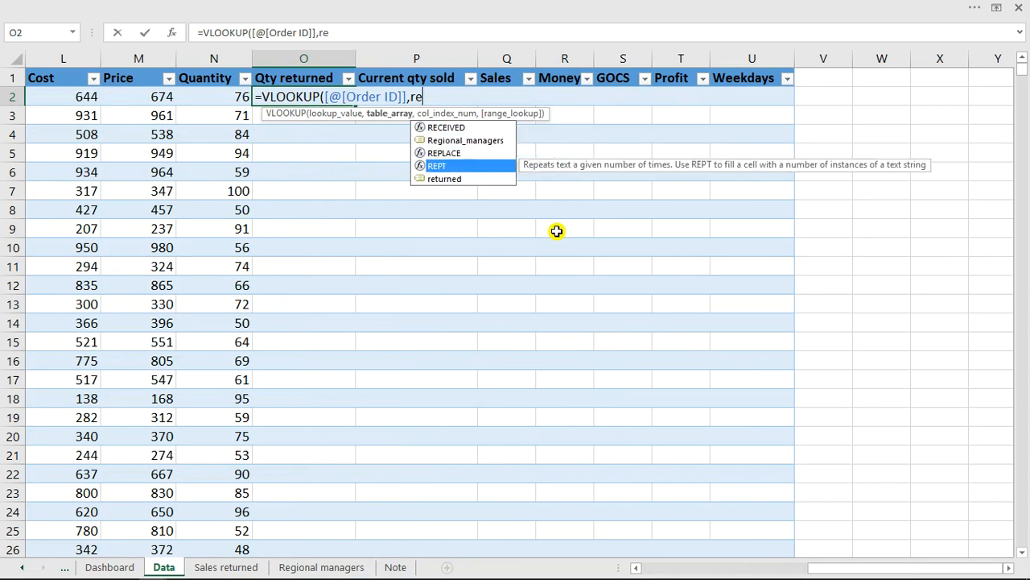
key(Tab)
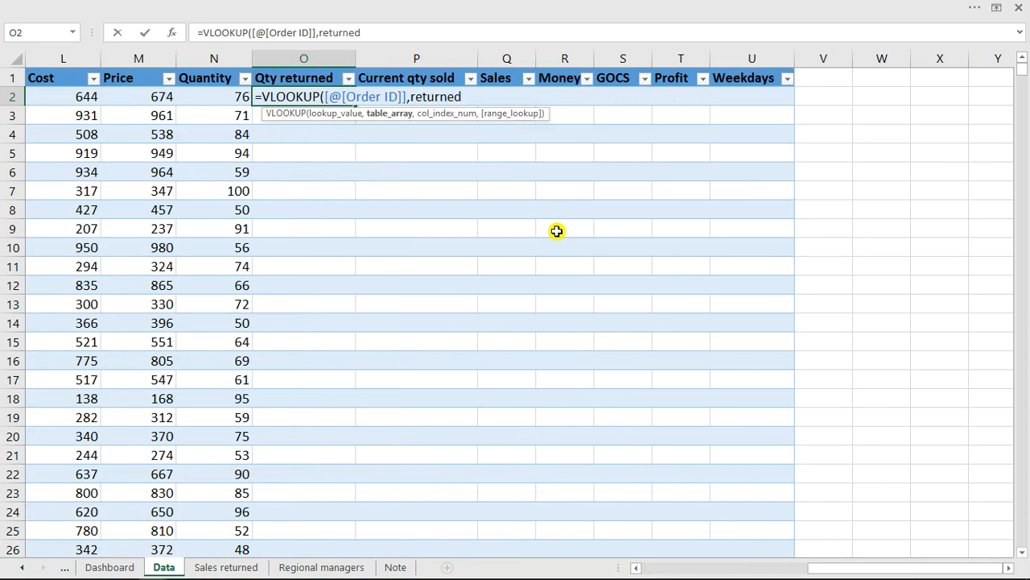
text(,)
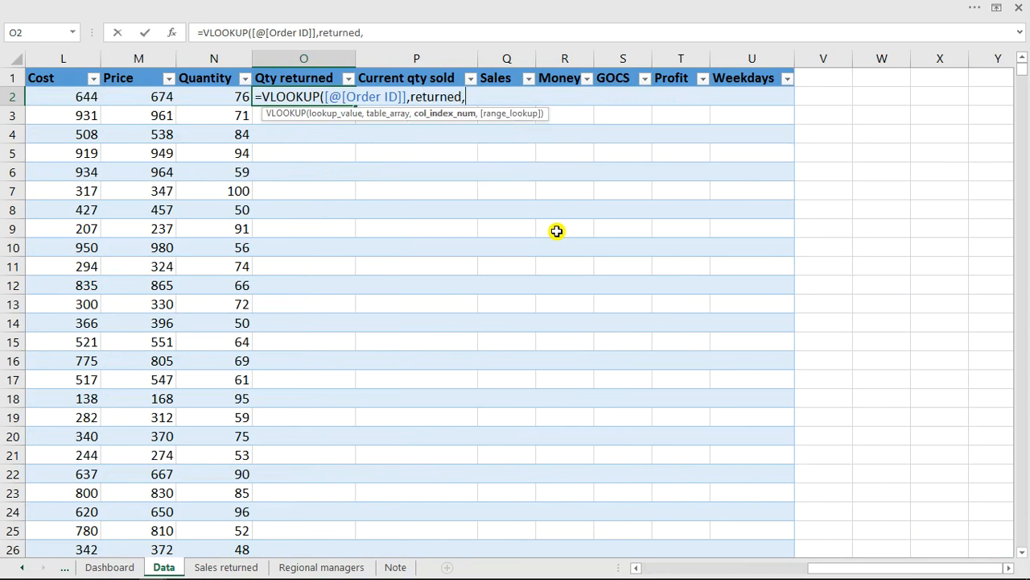
text(2,)
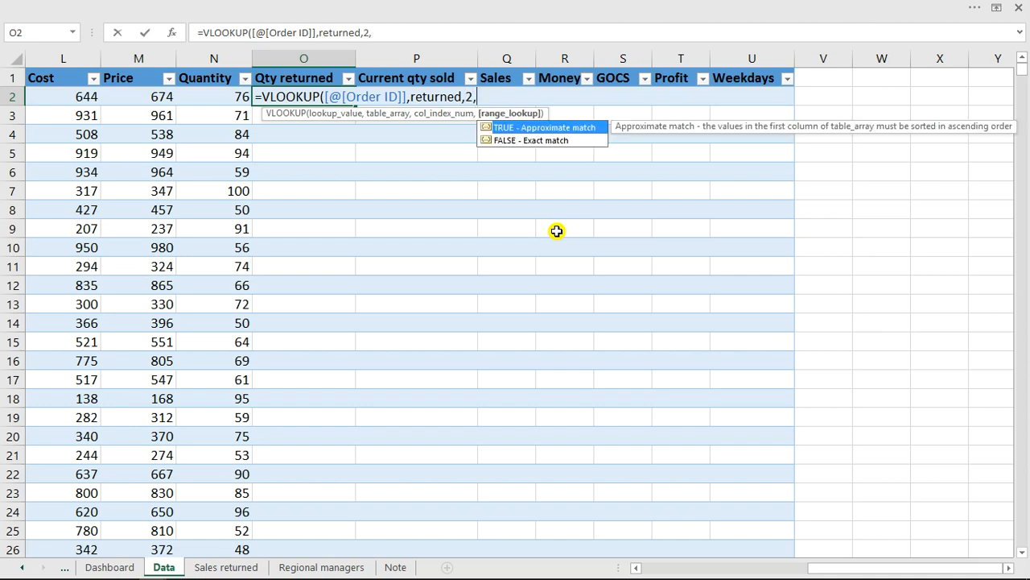
text(0))
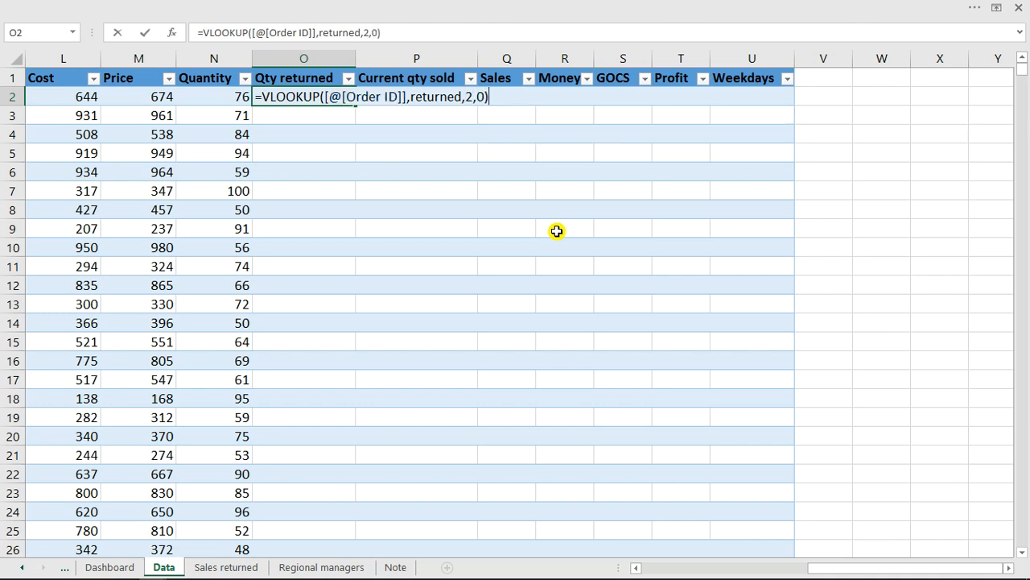
key(Return)
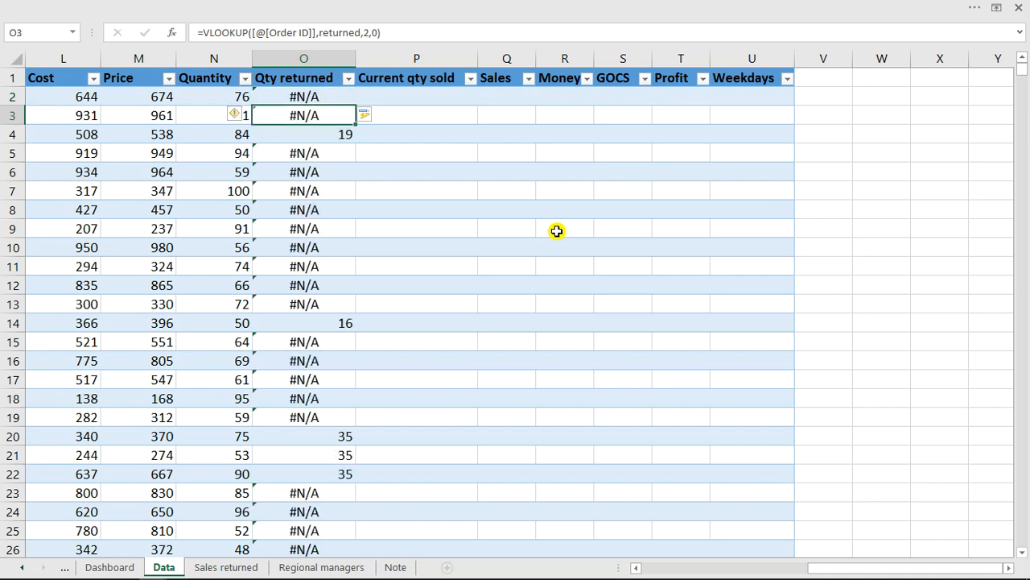
Step: Check the Qty returned results against the Quantity column and the order IDs listed on the Sales returned sheet
click(333, 130)
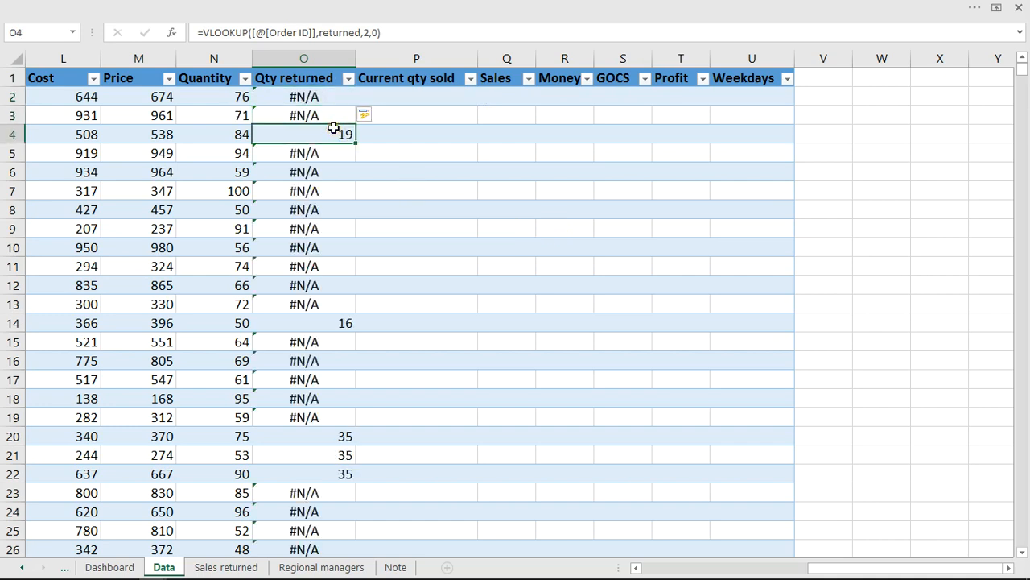
click(247, 135)
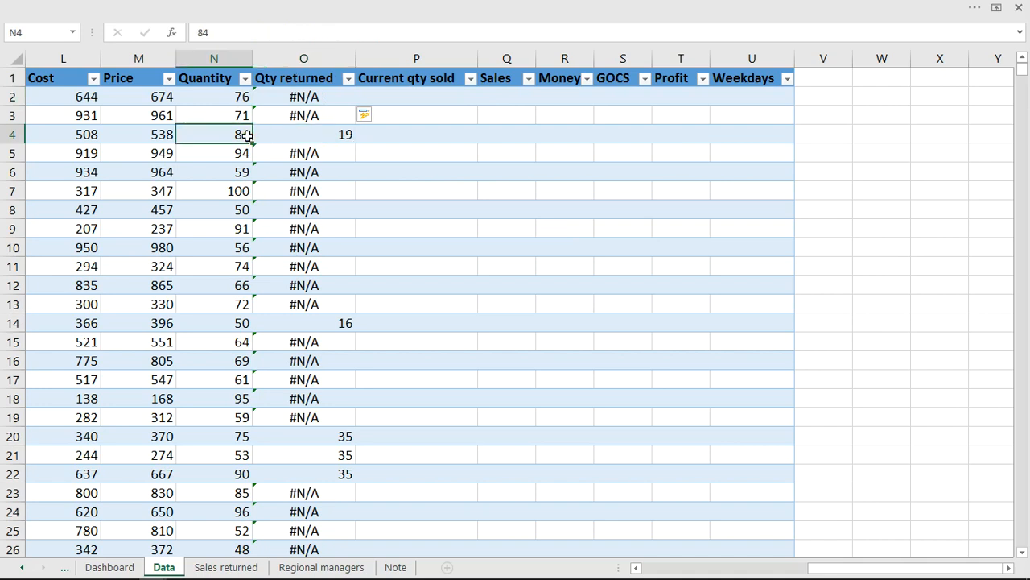
click(327, 136)
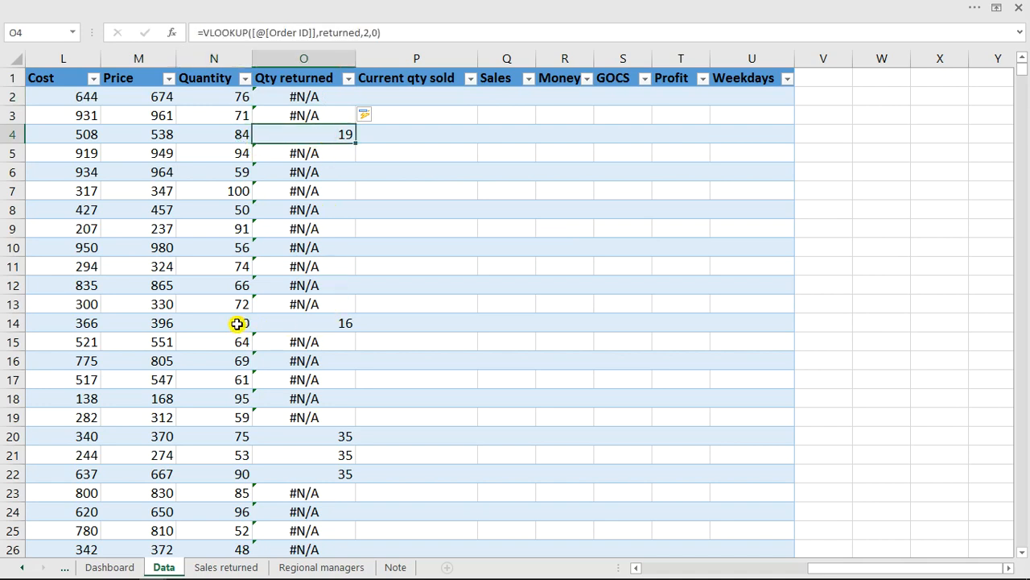
click(300, 322)
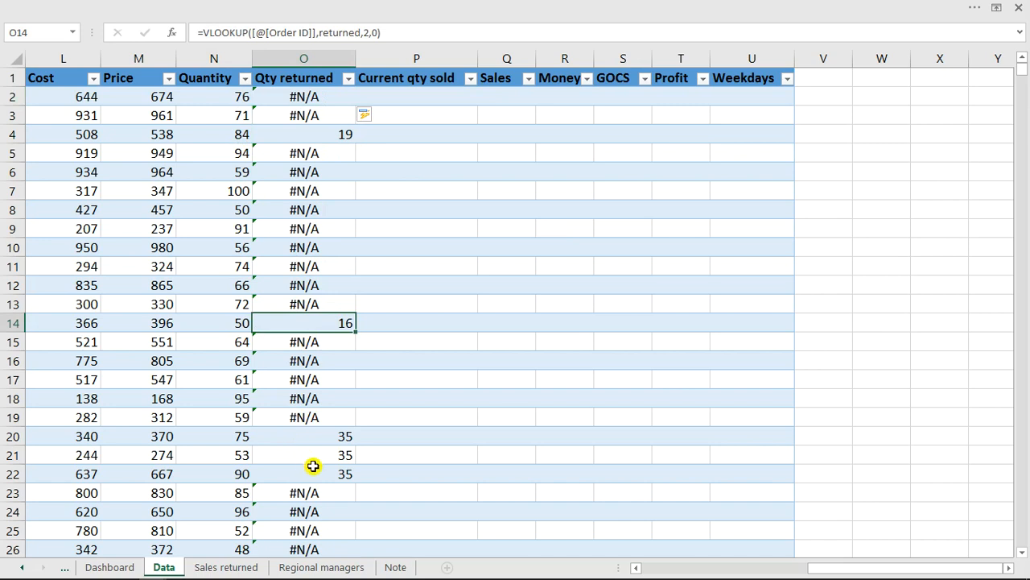
click(311, 157)
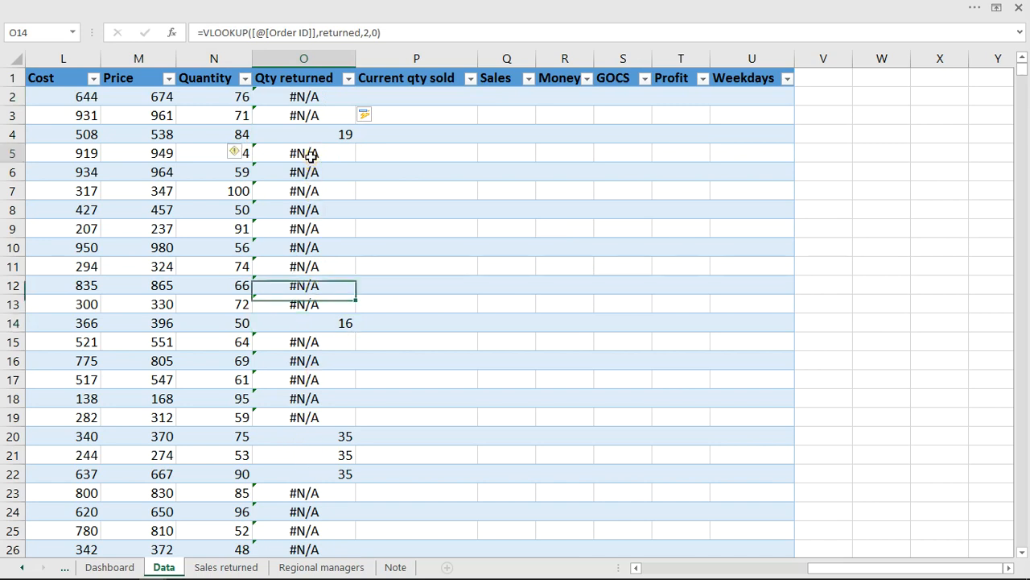
drag(311, 157, 306, 301)
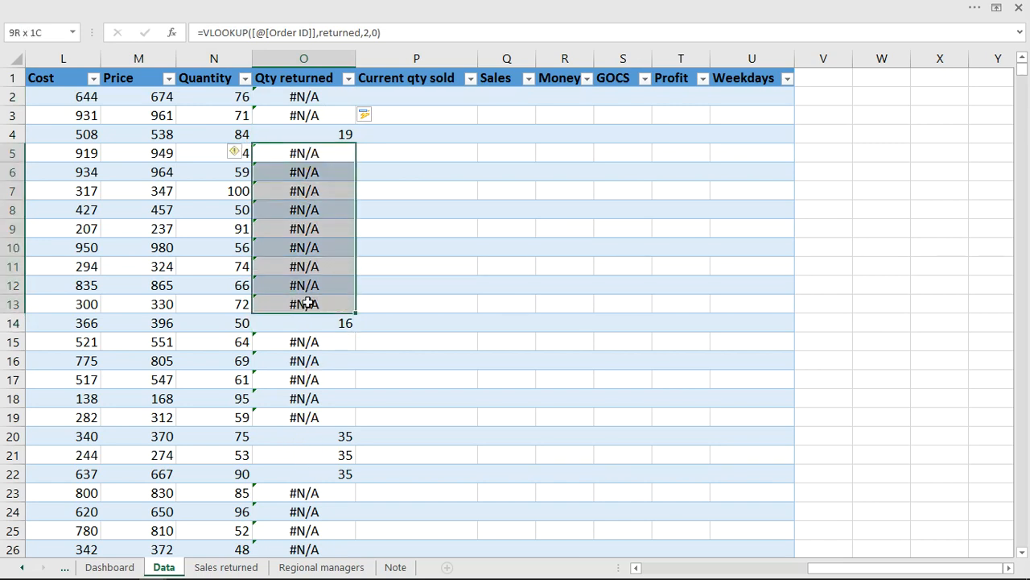
click(233, 567)
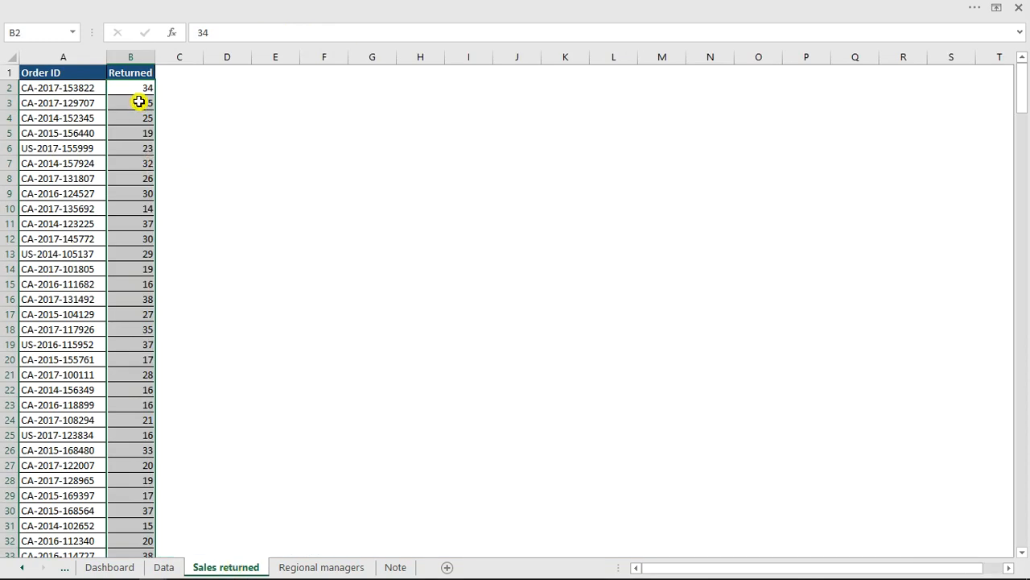
click(73, 113)
click(71, 87)
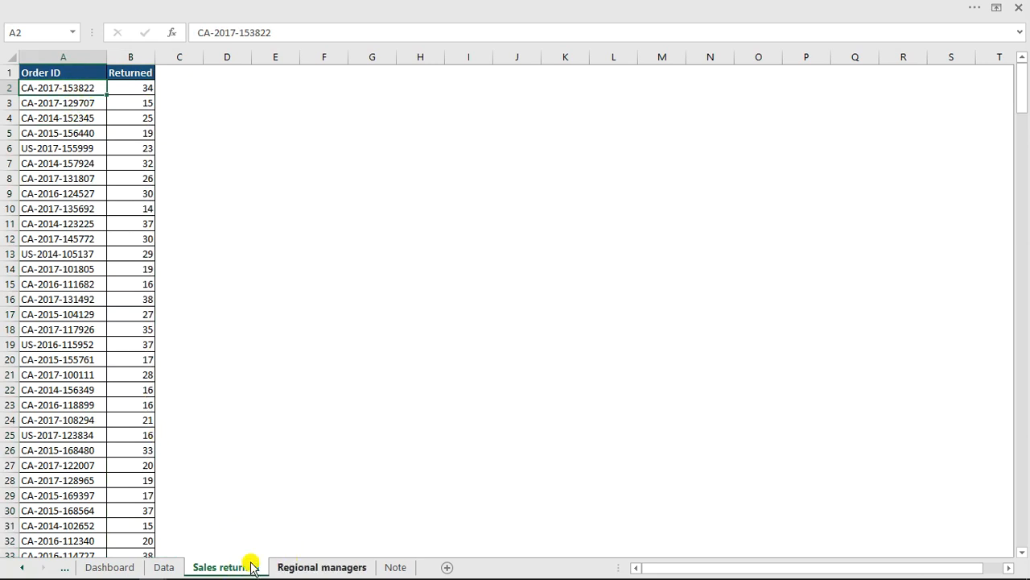
click(168, 568)
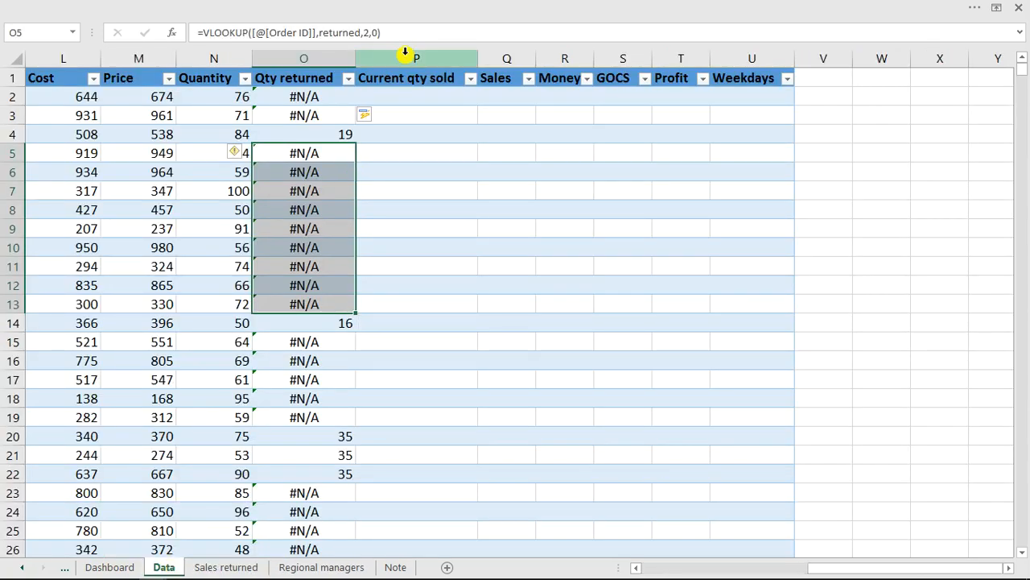
click(411, 96)
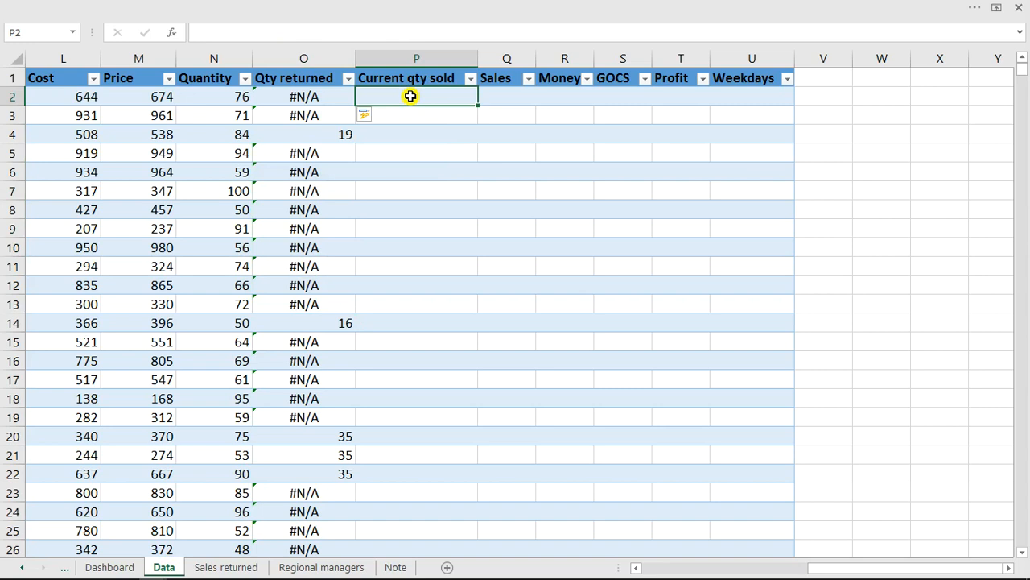
text(=)
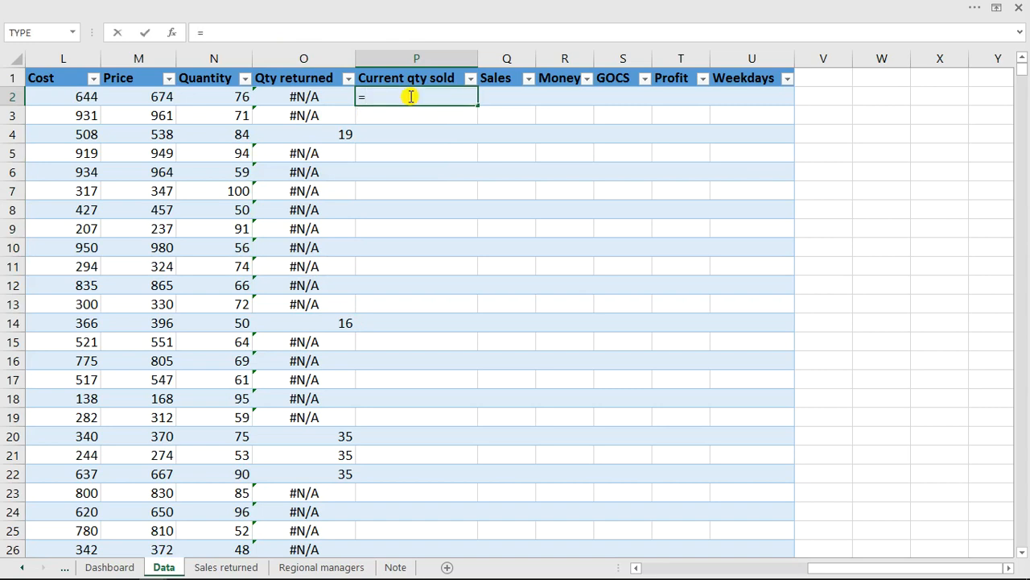
click(228, 103)
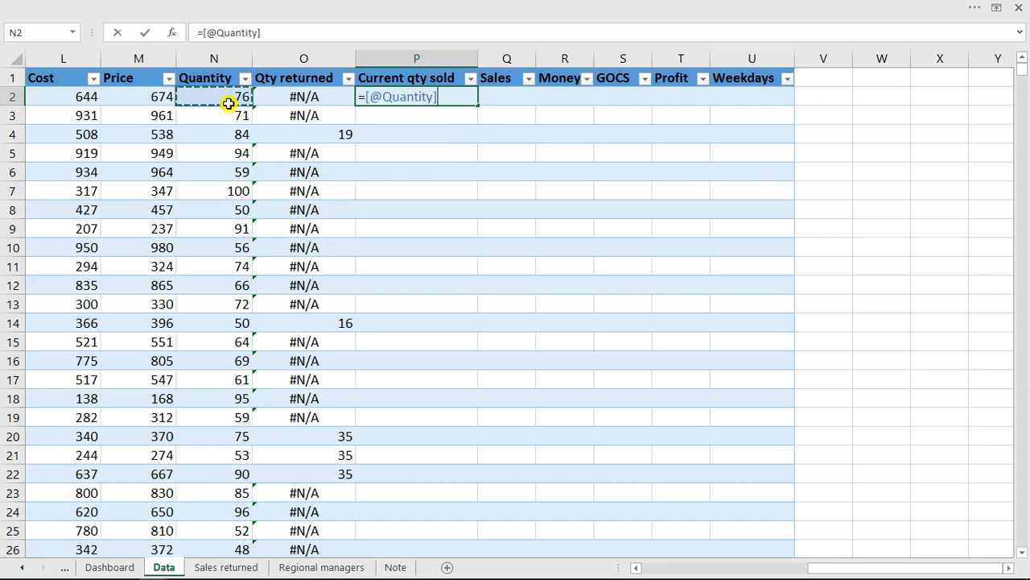
text(-)
click(297, 96)
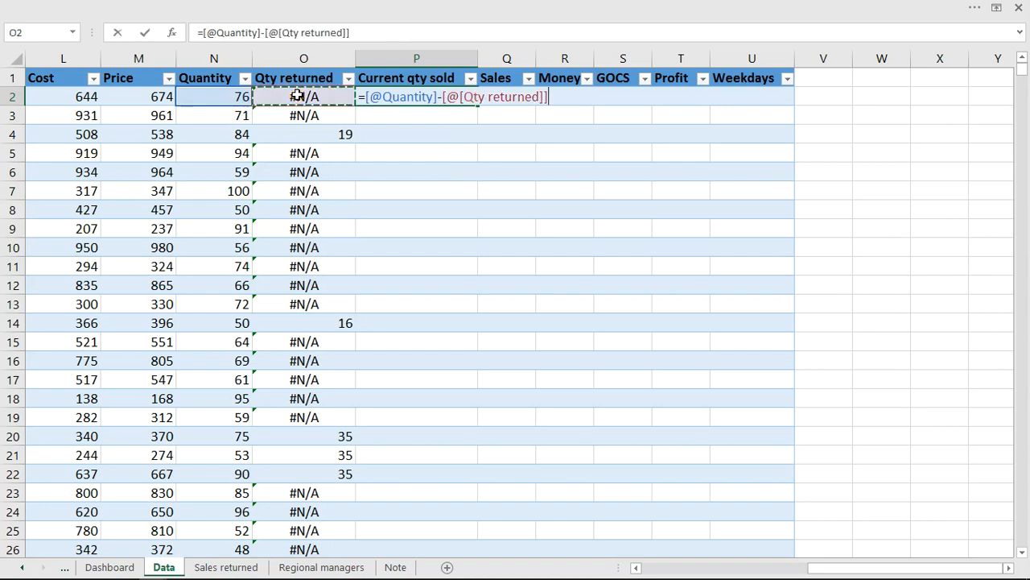
key(Return)
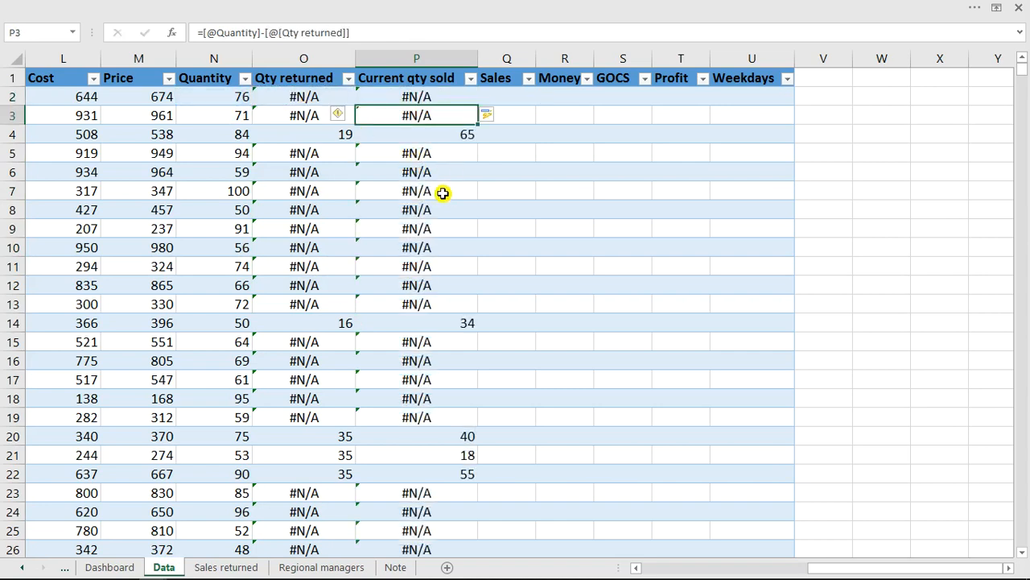
click(419, 156)
click(429, 226)
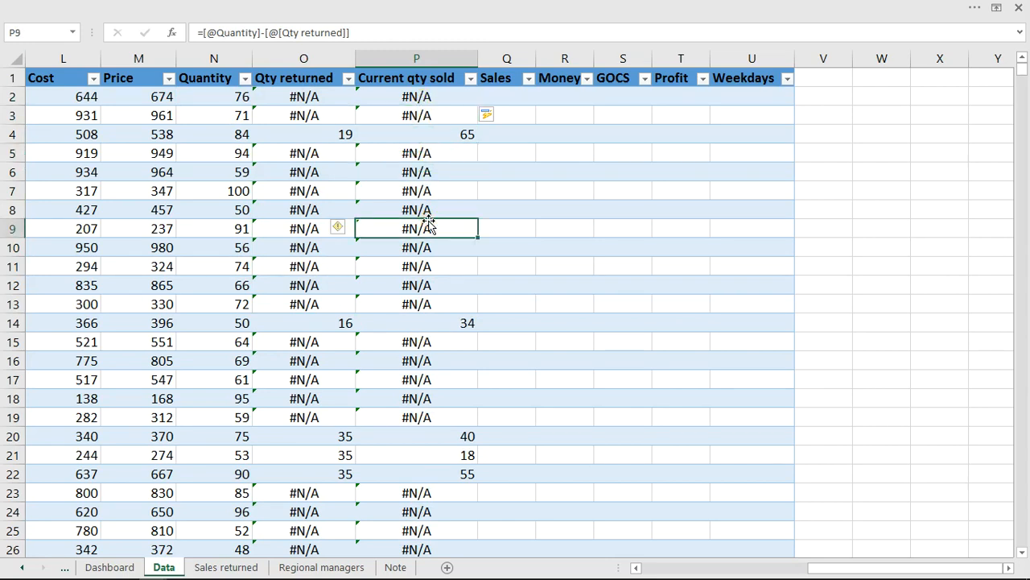
Step: Wrap the Qty returned column's VLOOKUP in IFERROR with 0 as the error value, and check the resulting Current qty sold figures
click(306, 97)
click(206, 33)
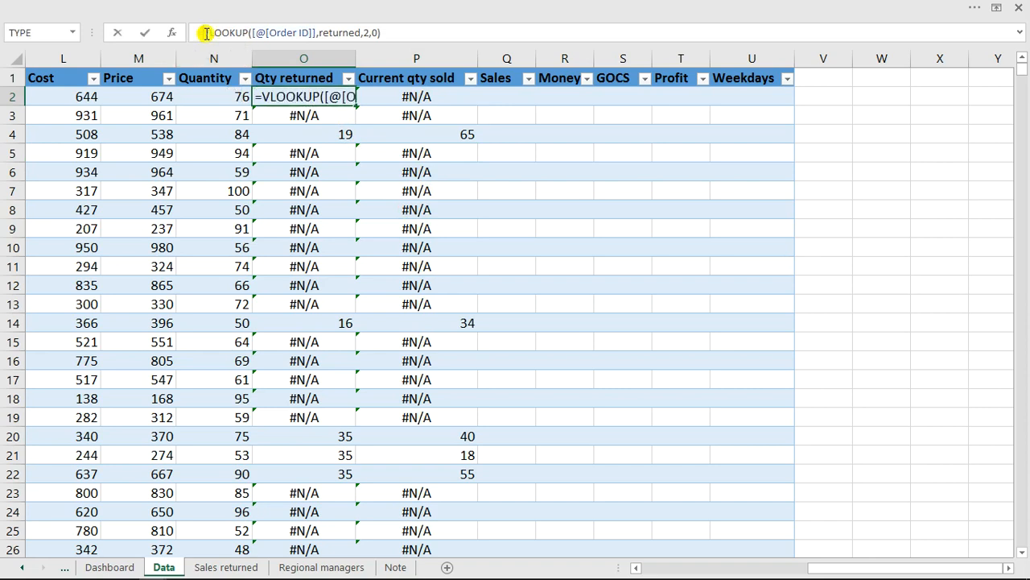
text(ife)
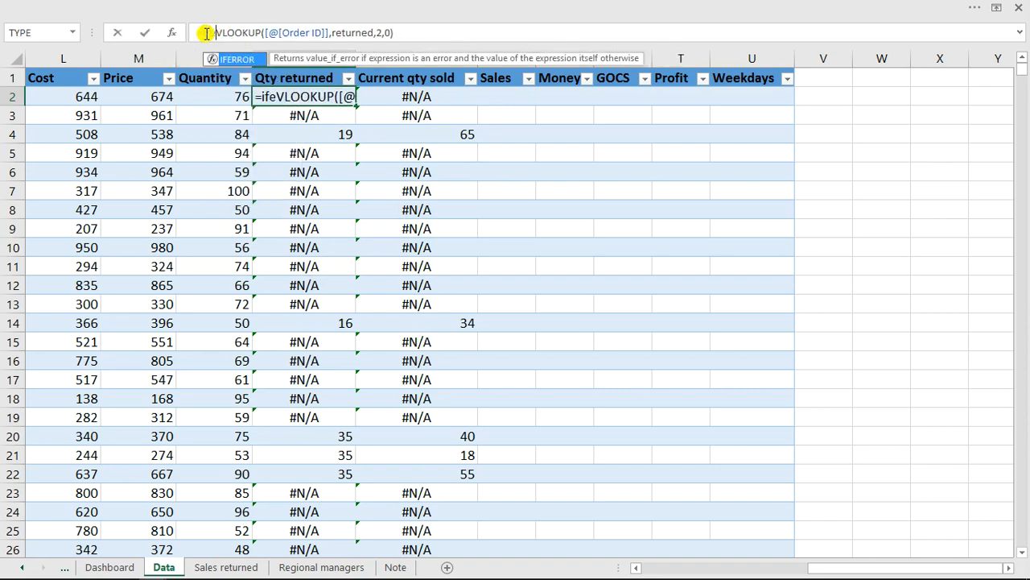
key(Tab)
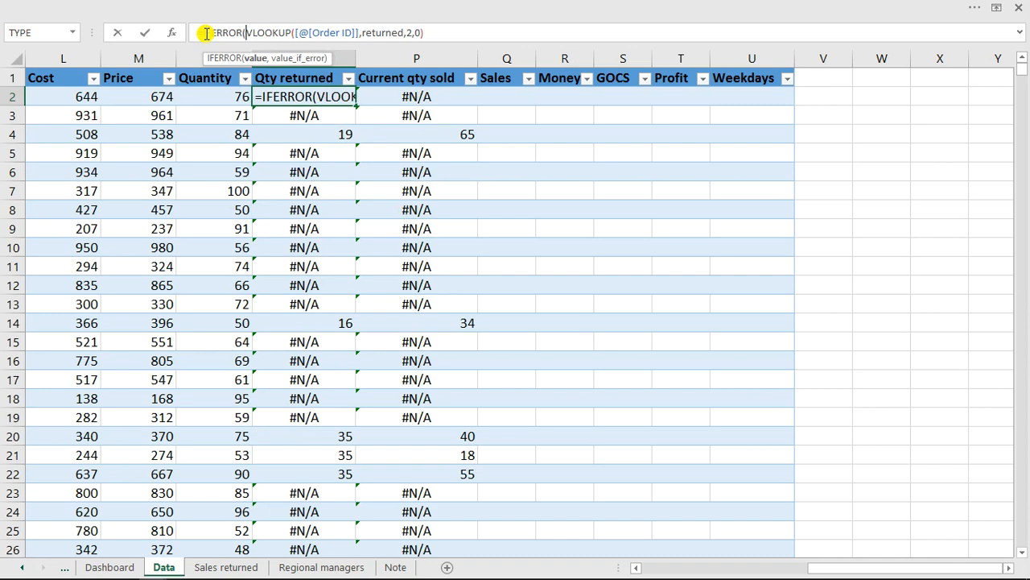
key(End)
text(,0)
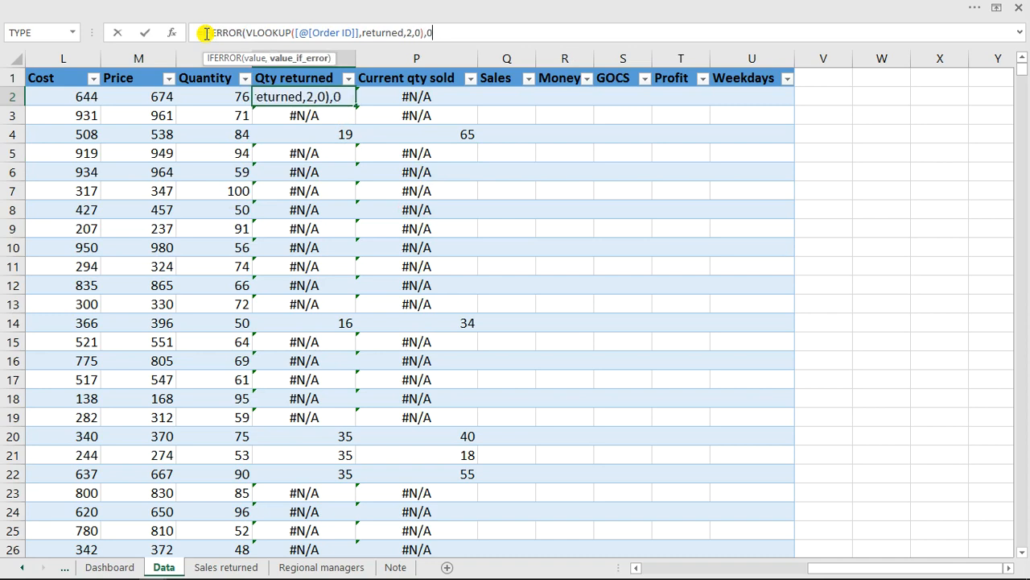
key(Return)
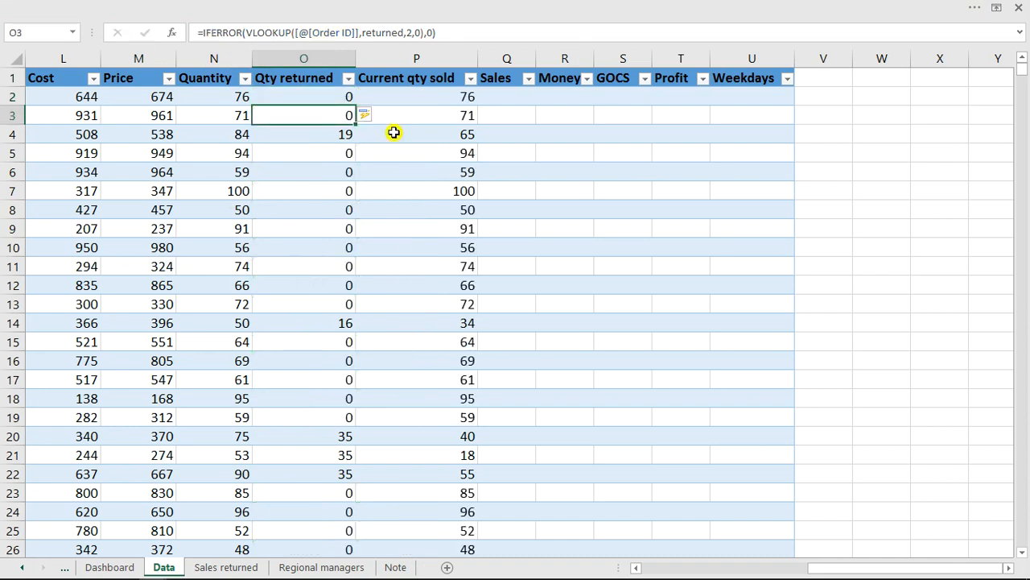
click(243, 193)
click(466, 192)
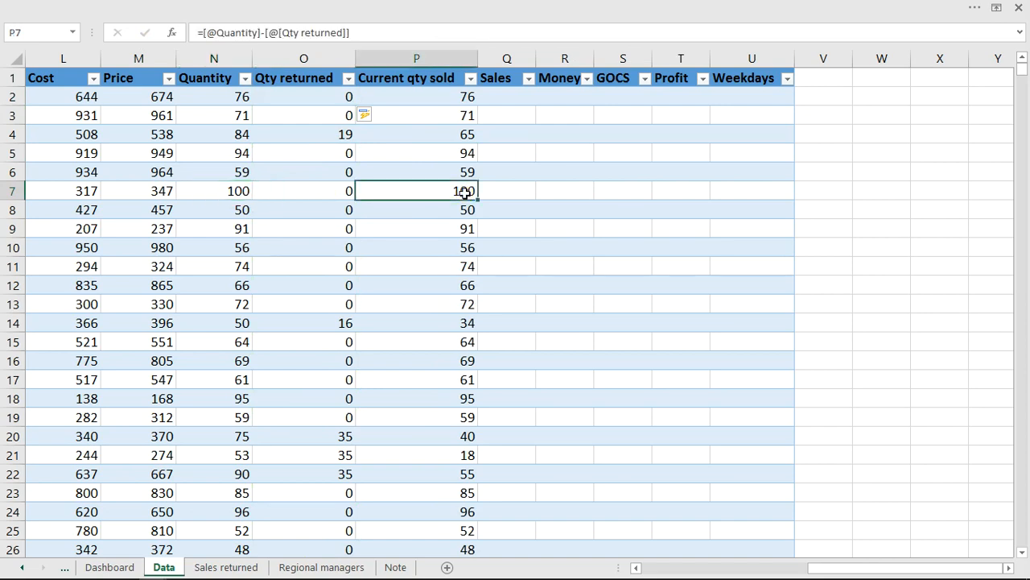
click(242, 137)
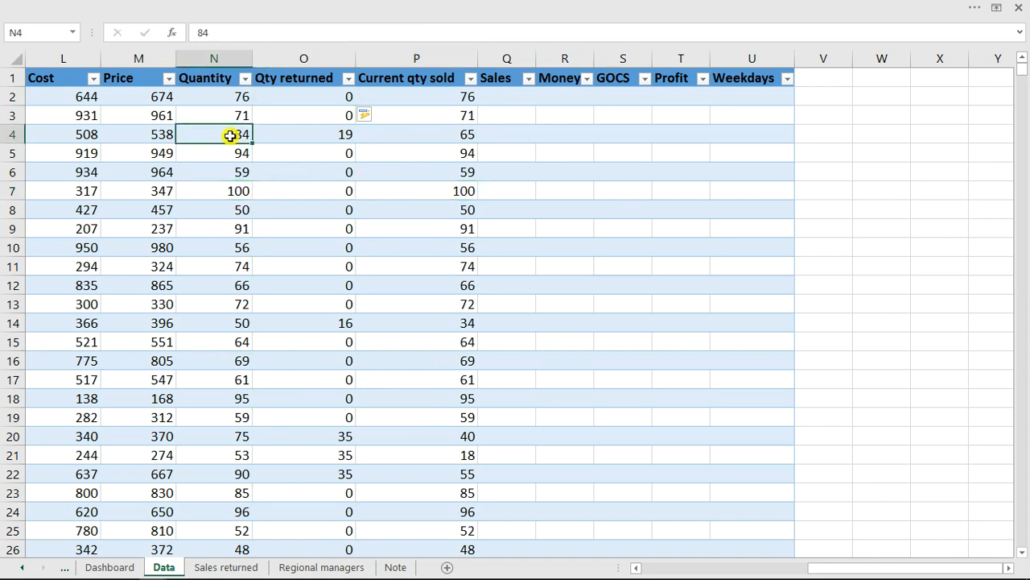
click(322, 135)
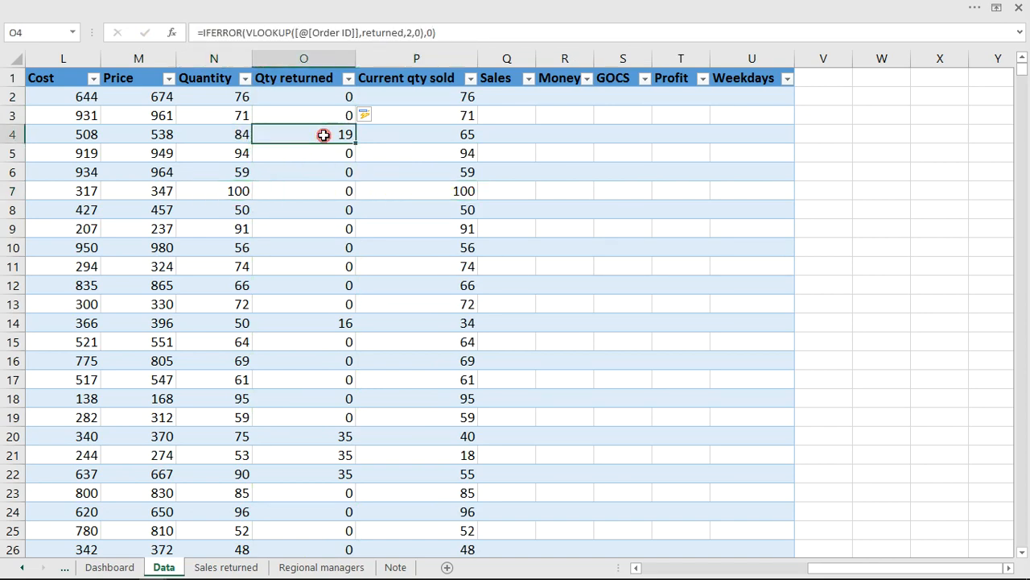
click(434, 134)
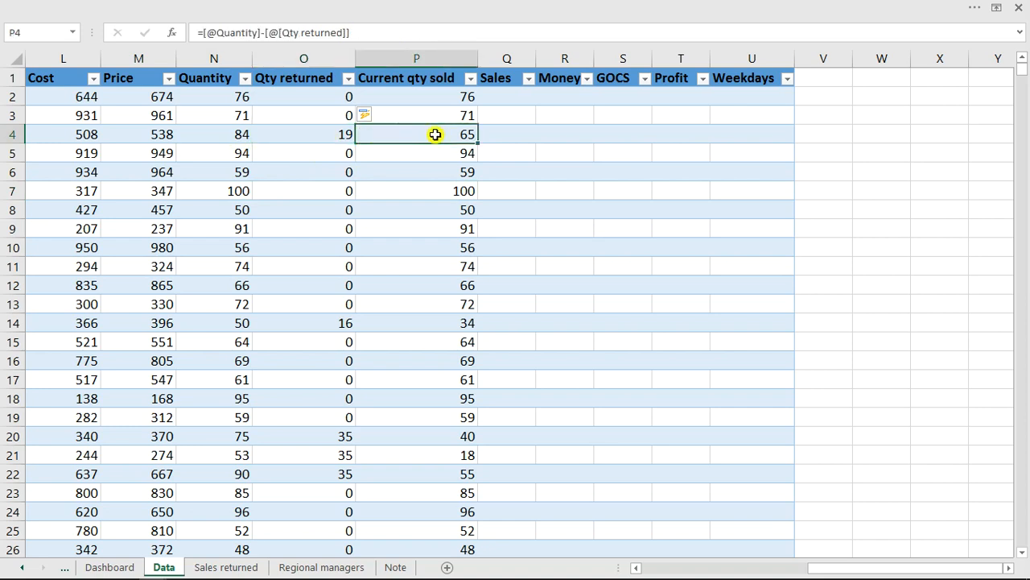
click(502, 95)
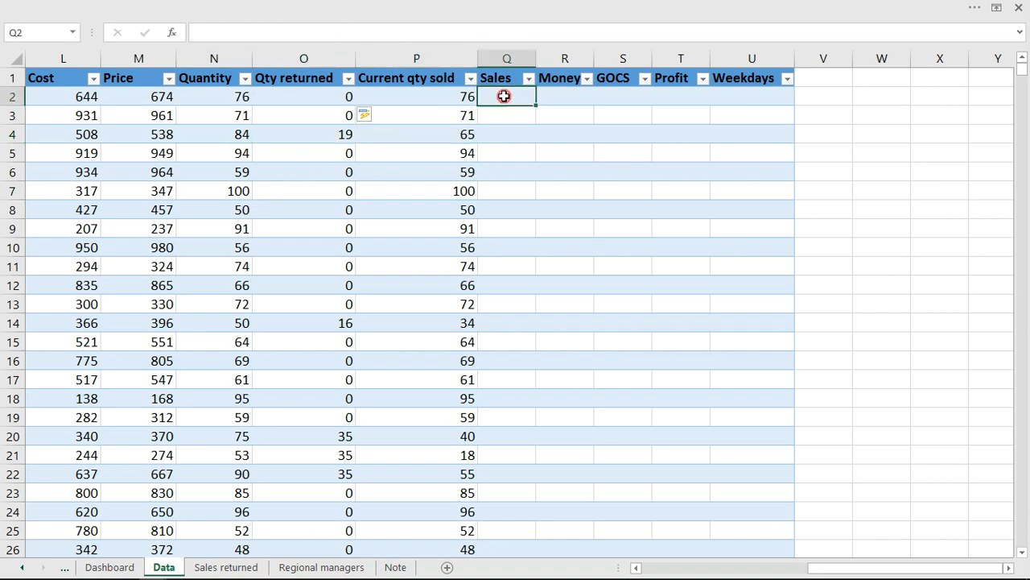
text(=*)
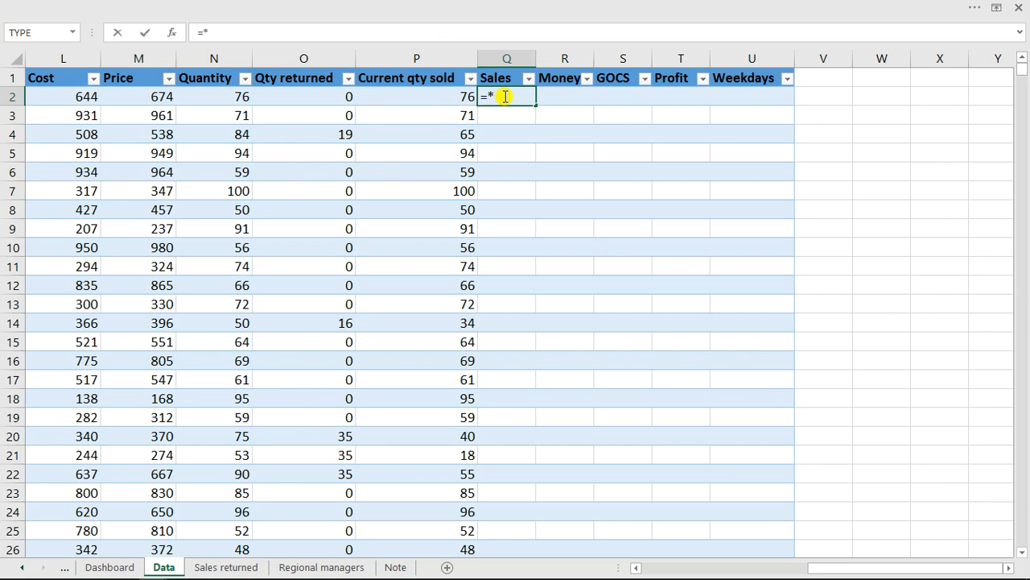
key(BackSpace)
click(136, 97)
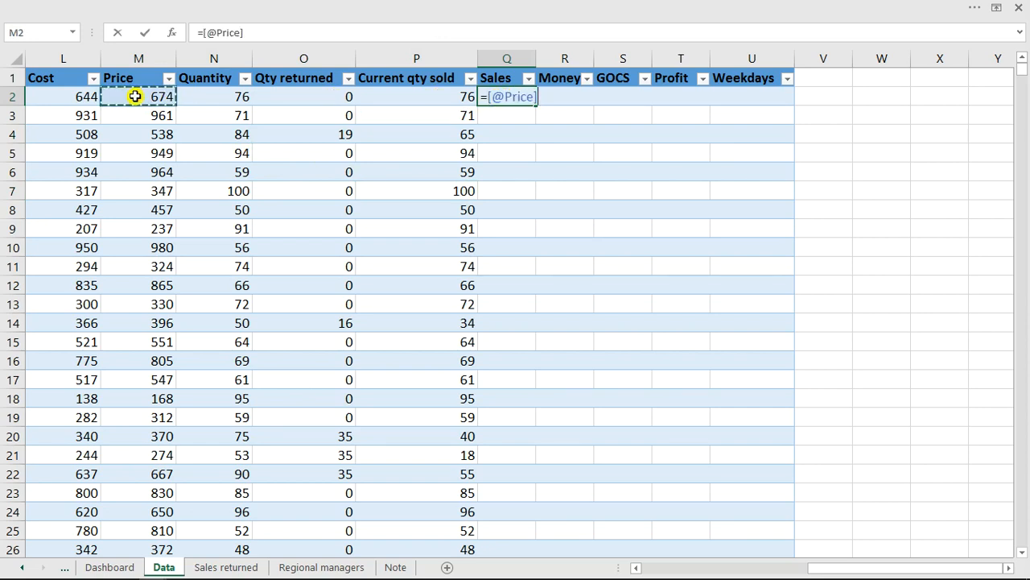
text(*)
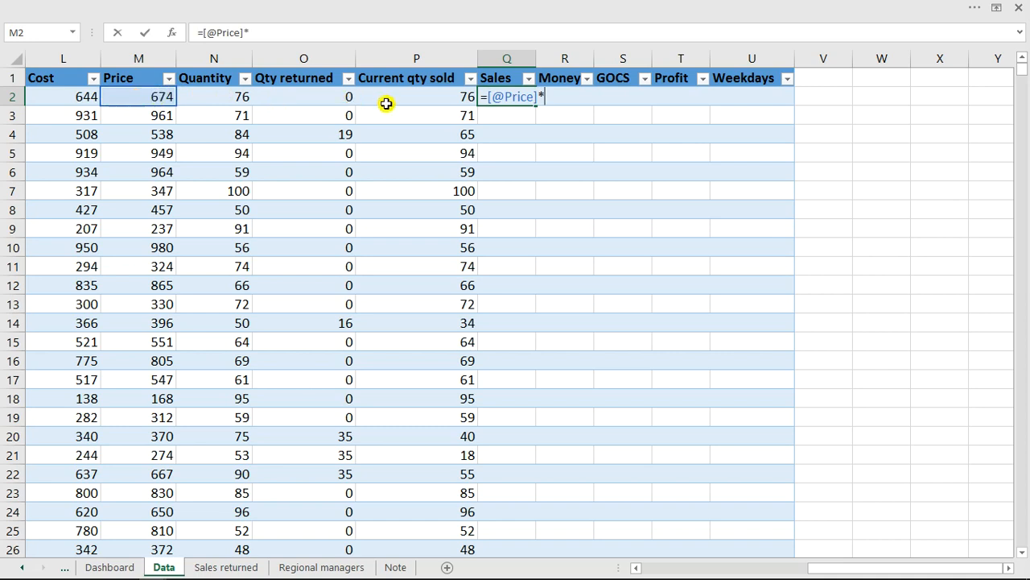
click(410, 91)
key(Return)
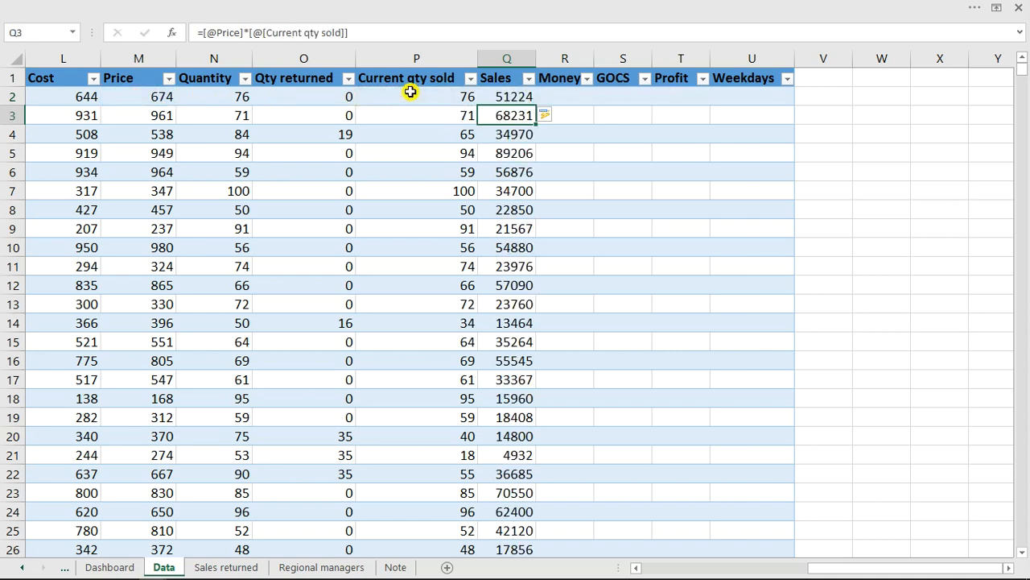
double_click(594, 58)
click(614, 99)
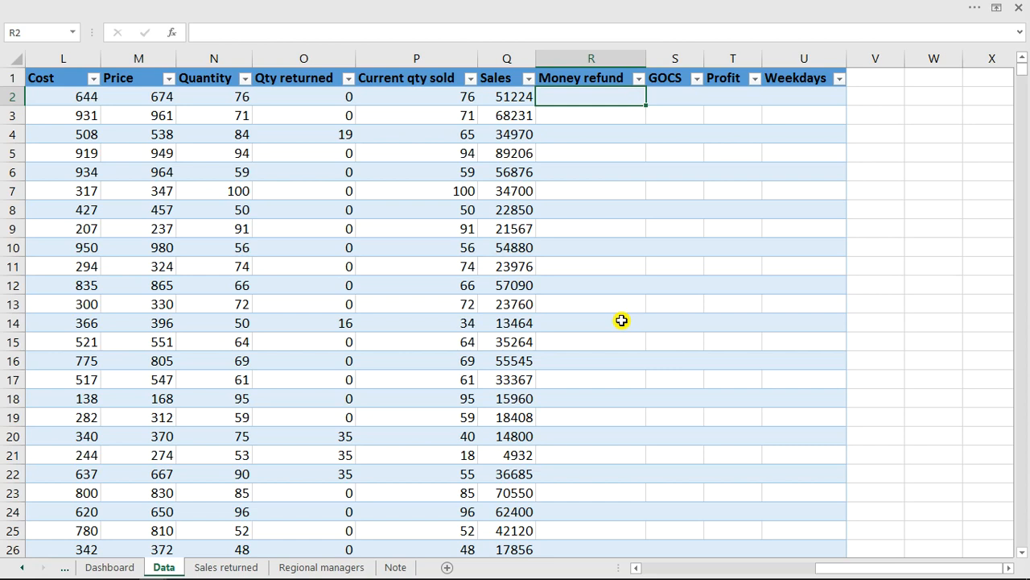
text(=)
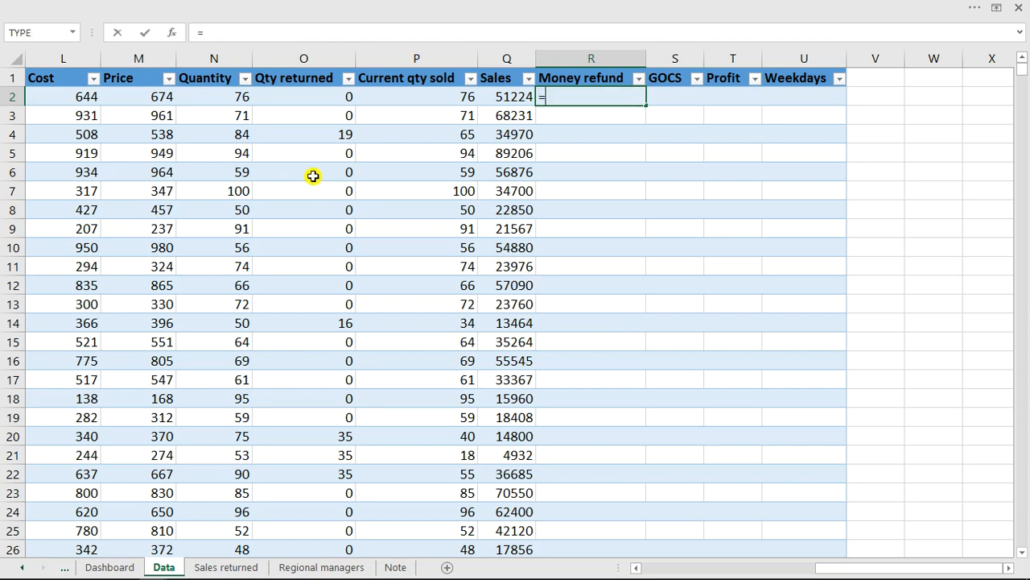
click(308, 98)
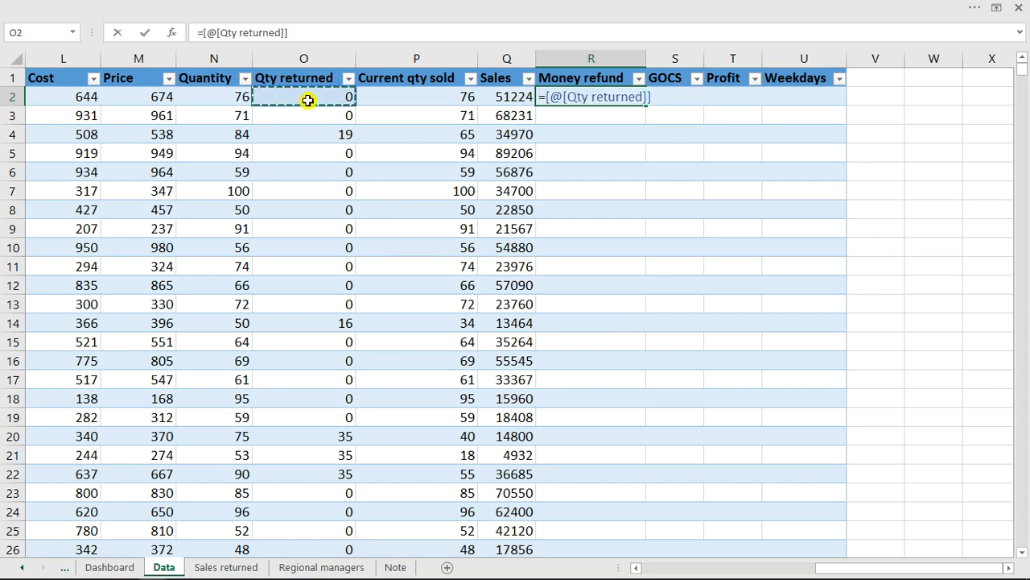
text(*)
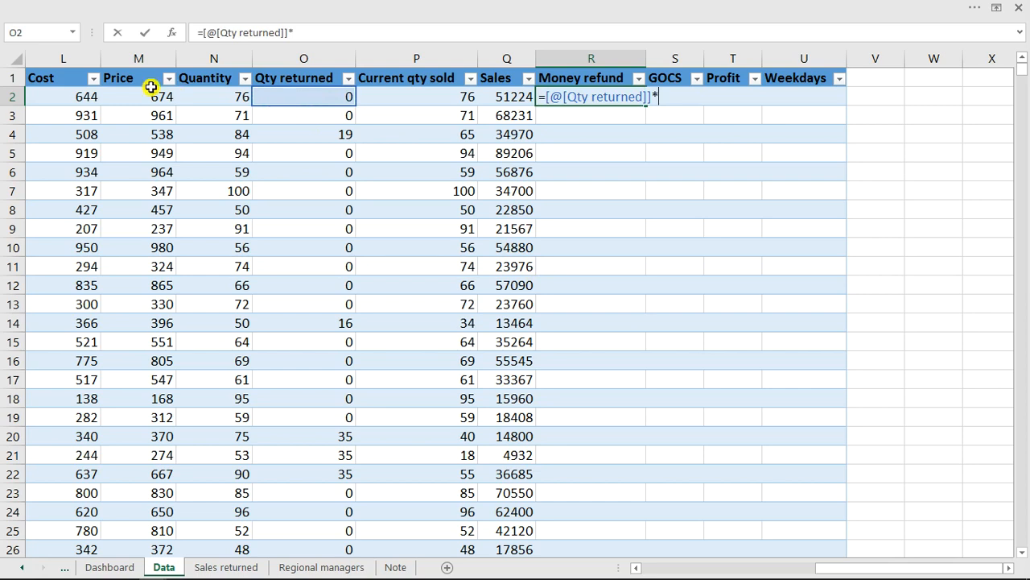
click(139, 96)
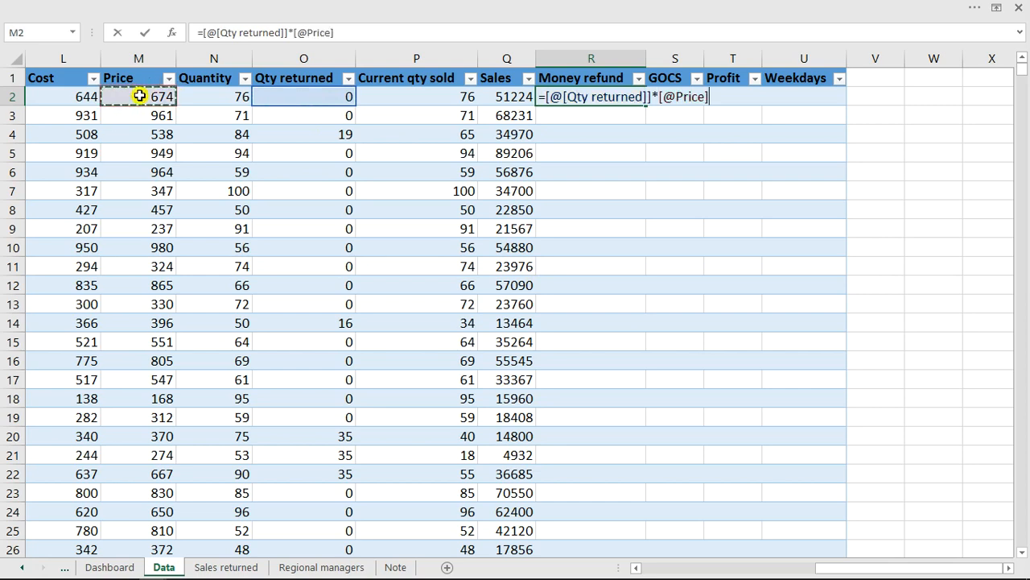
key(Return)
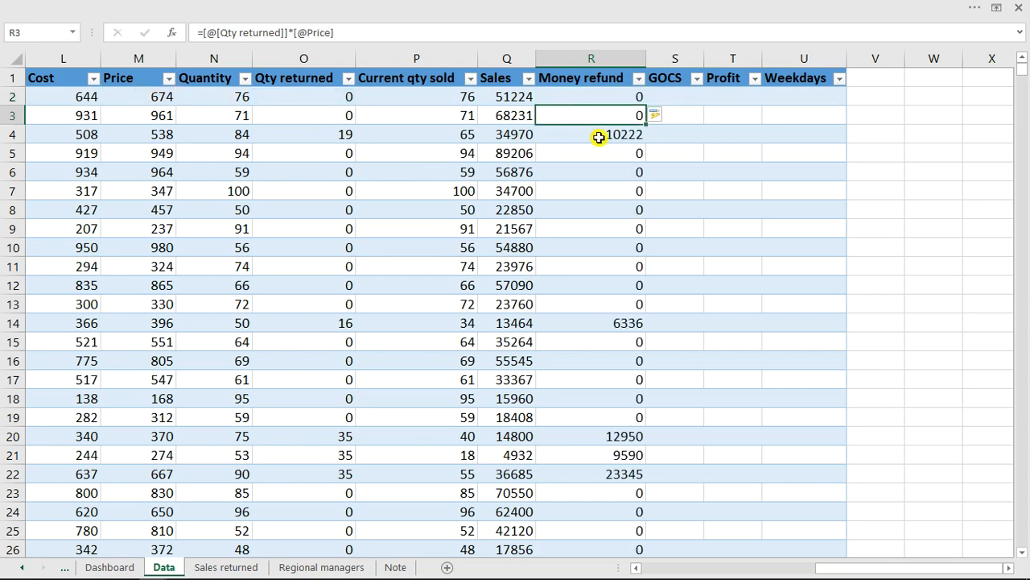
click(599, 136)
click(672, 92)
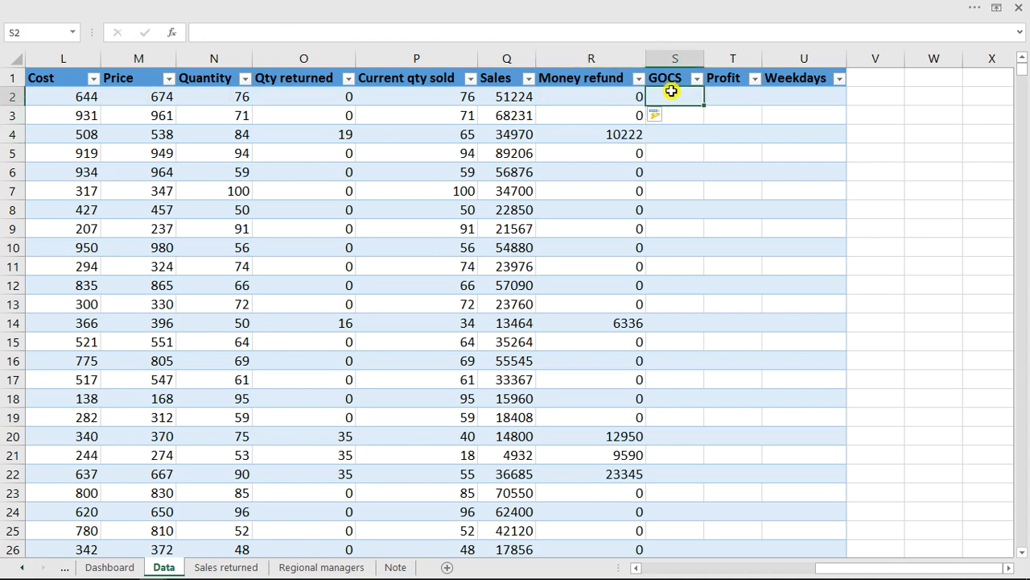
text(=)
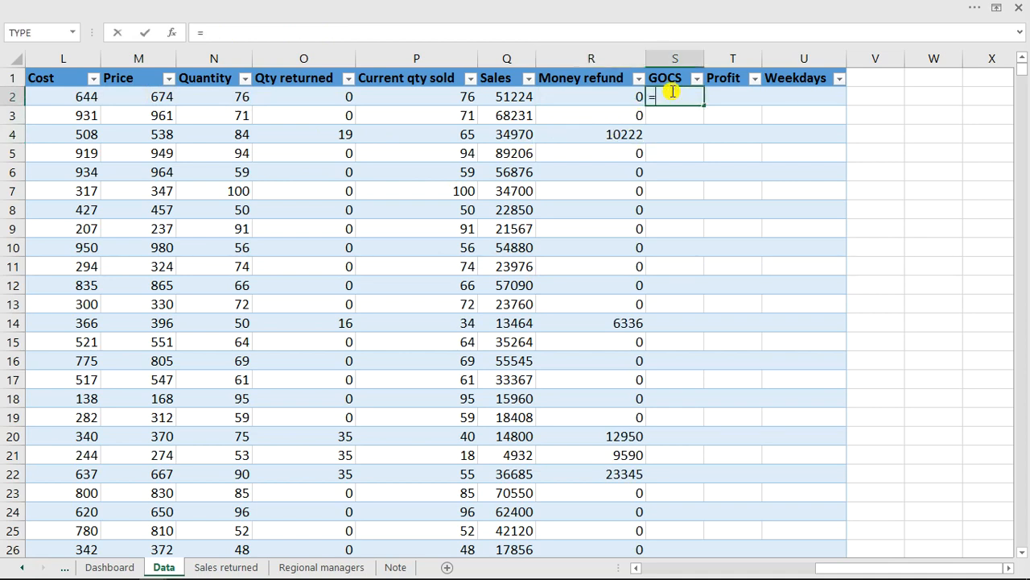
click(426, 96)
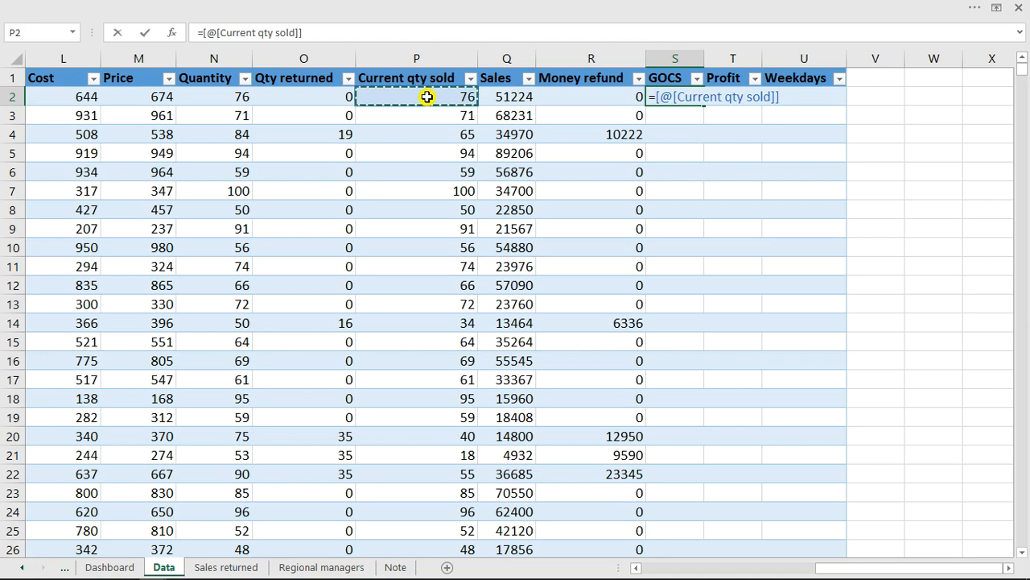
text(*)
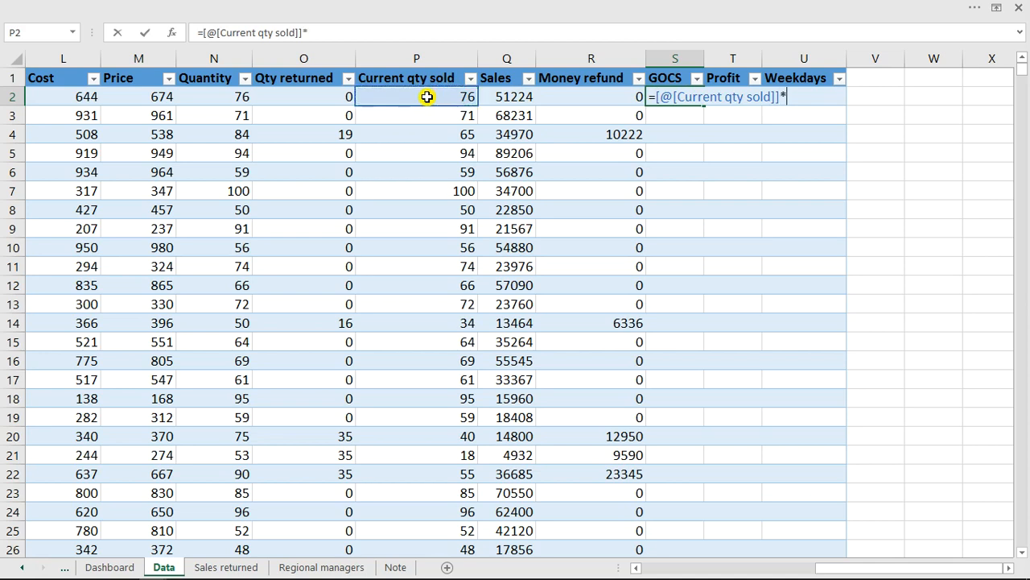
click(74, 97)
key(Return)
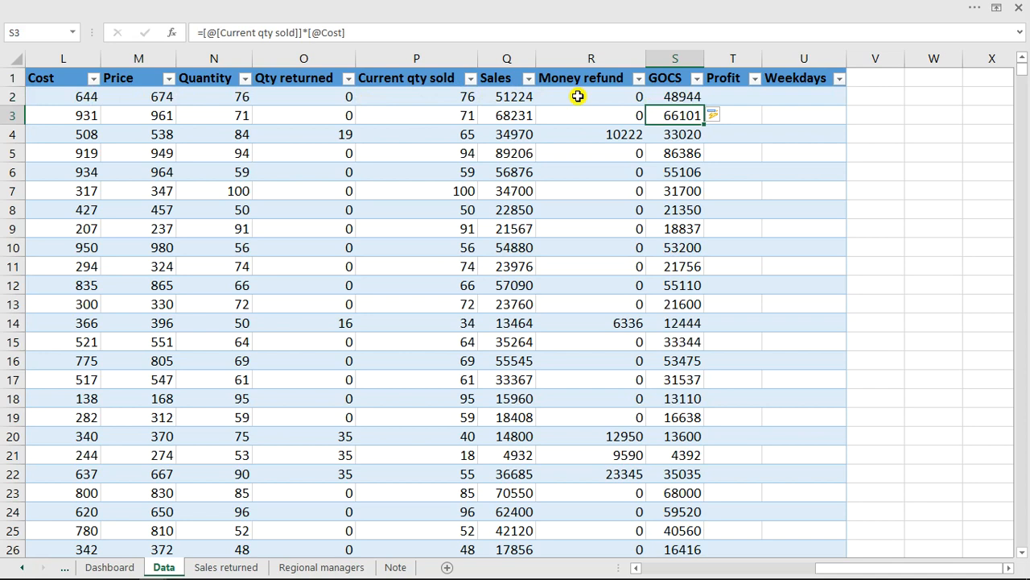
click(736, 94)
text(=)
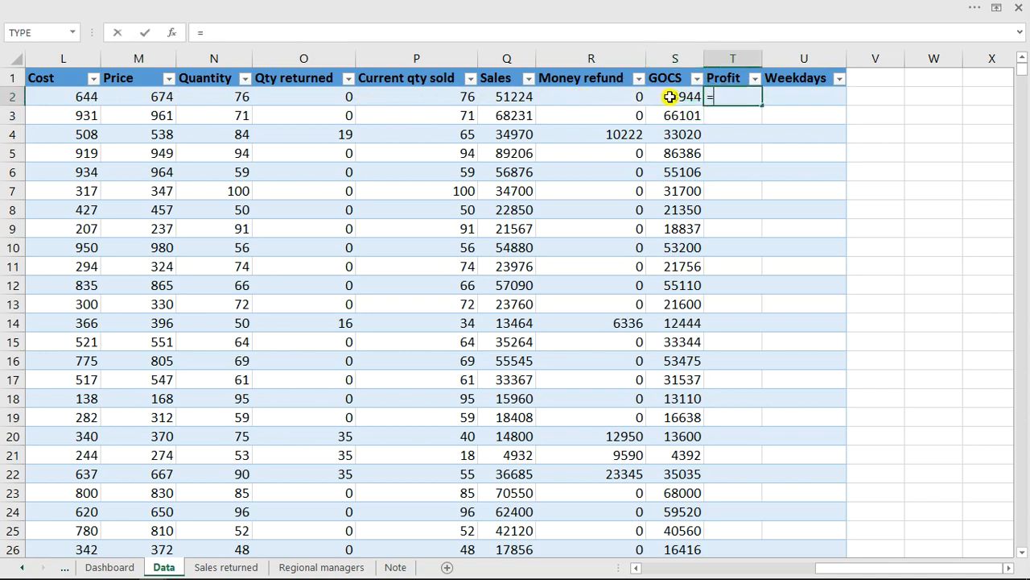
click(520, 98)
text(-)
click(683, 96)
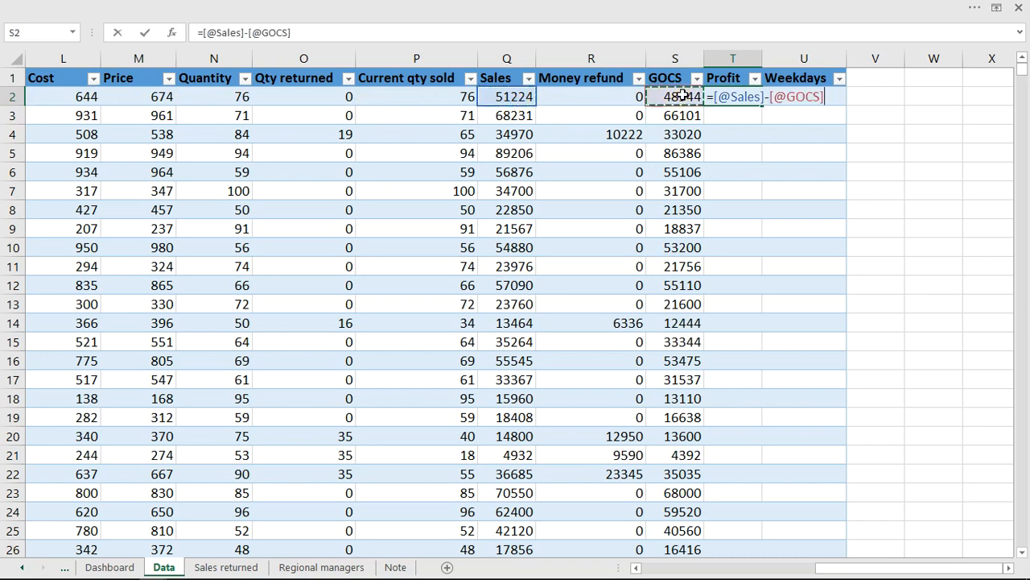
key(Return)
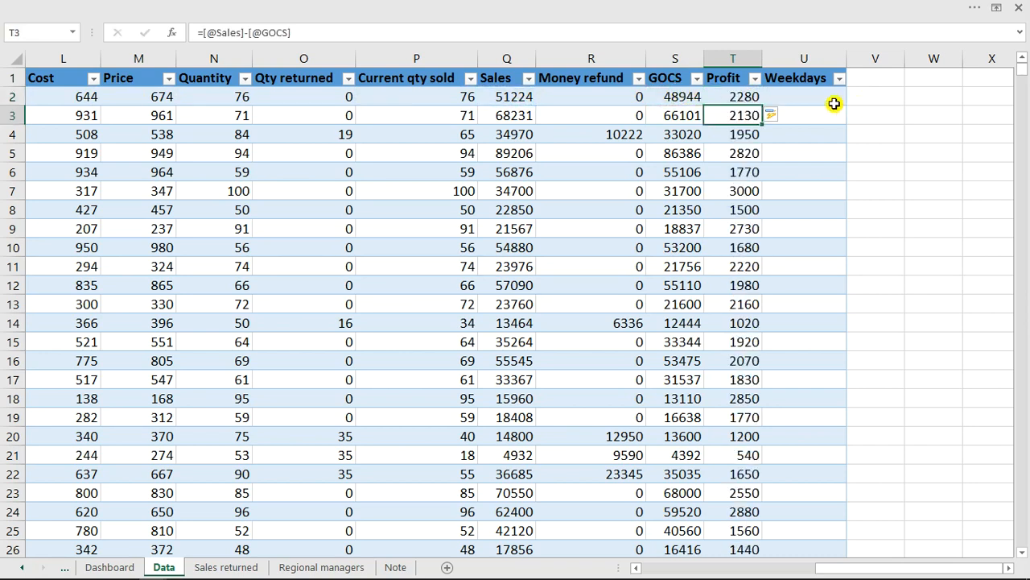
Step: Fill the Data table's Weekdays column with the formula =WEEKDAY([@[Sales Date]])
click(825, 99)
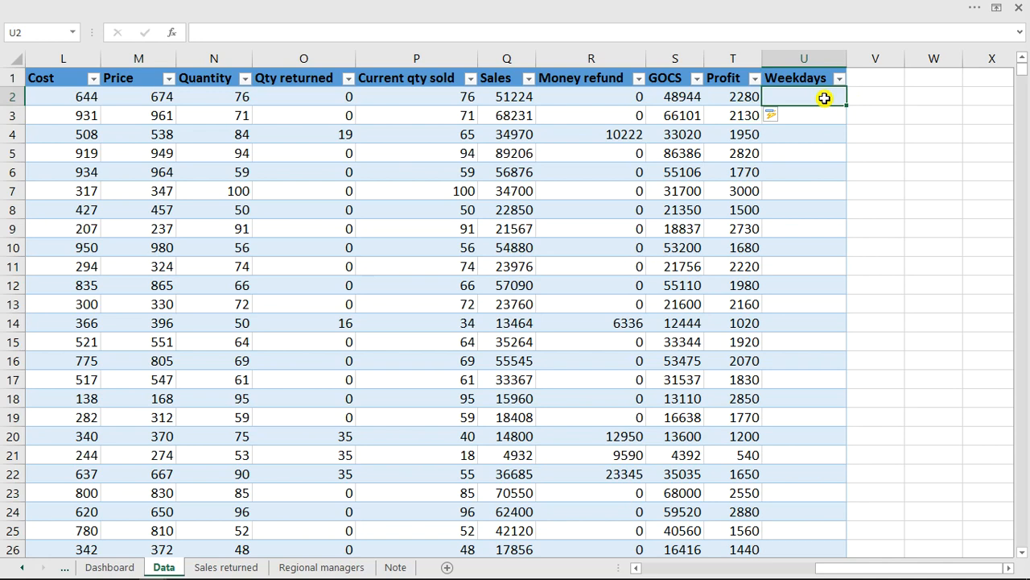
text(=)
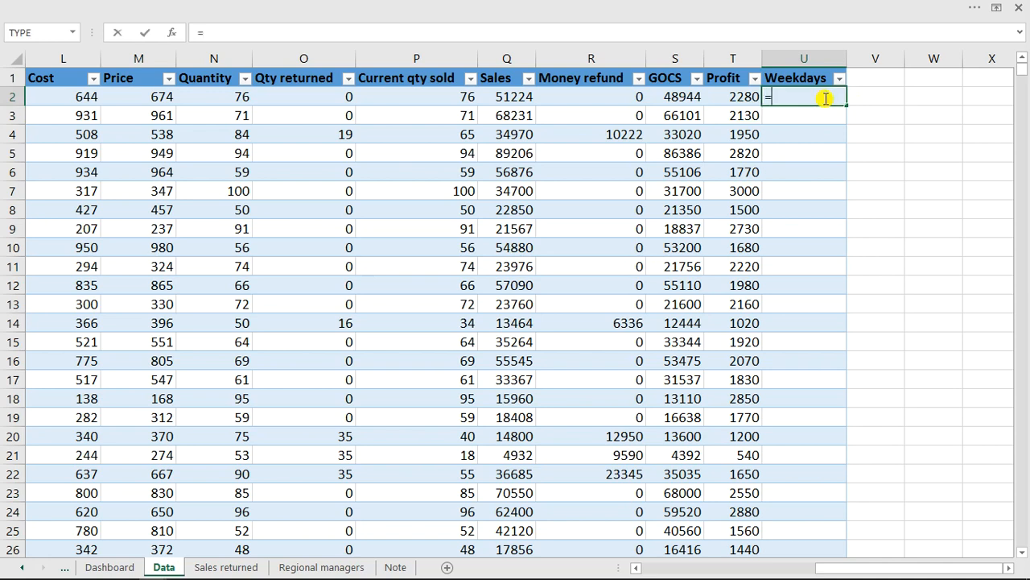
text(wee)
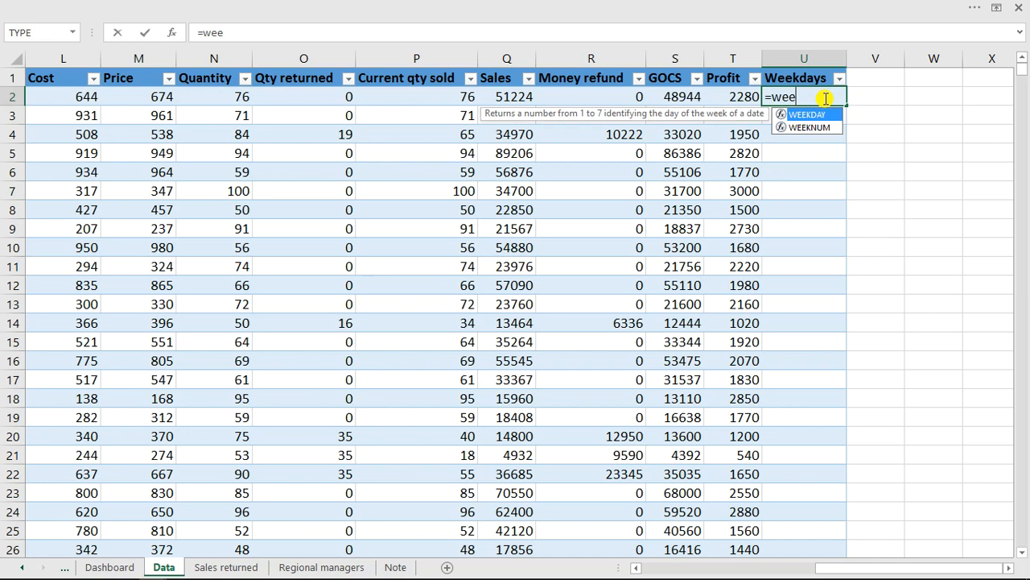
key(Tab)
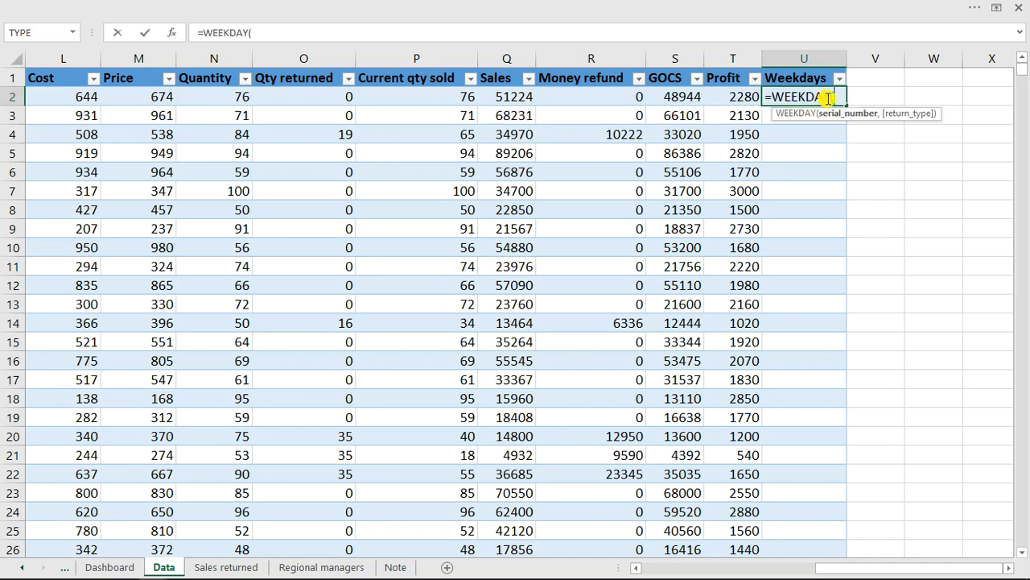
drag(883, 567, 674, 575)
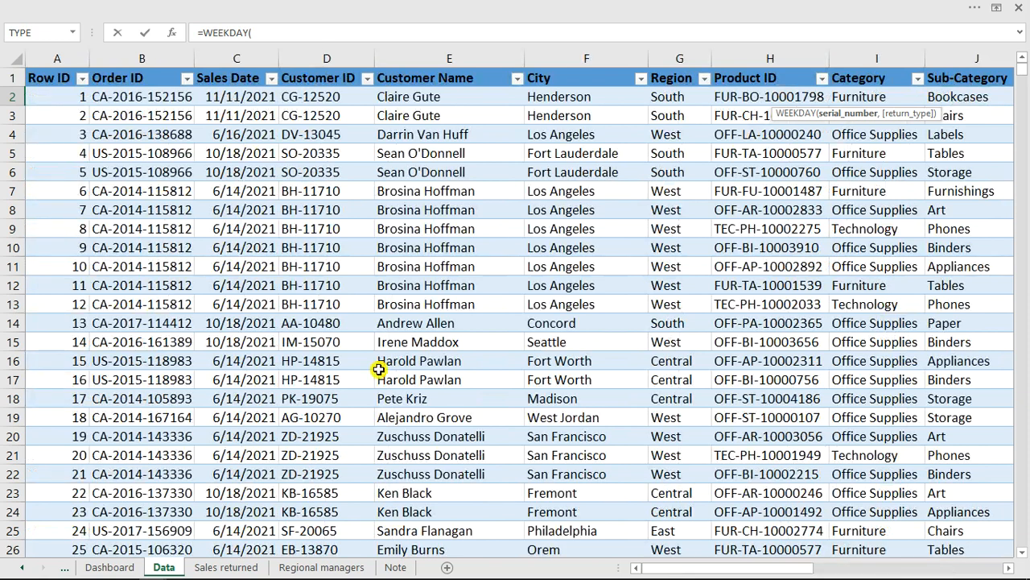
click(226, 96)
text())
key(ctrl+Return)
key(Return)
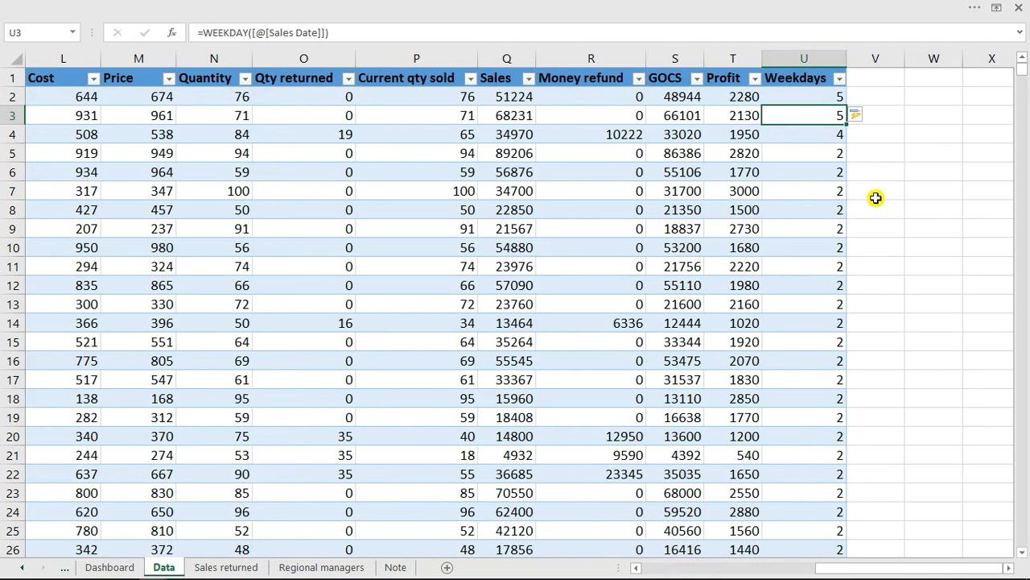
Step: Apply the custom number format ddd to the Data table's Weekdays column so it shows abbreviated day names
click(817, 70)
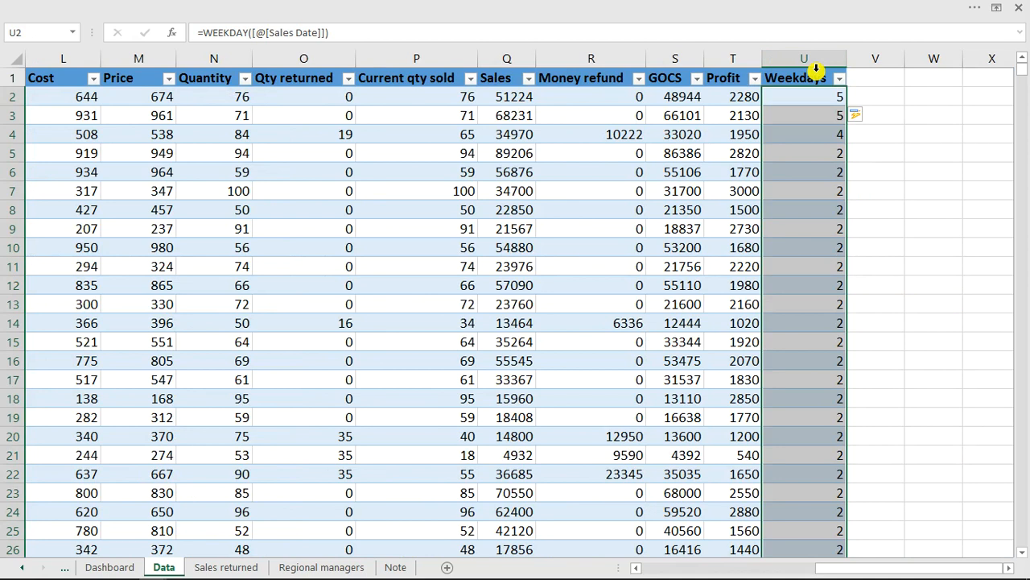
key(ctrl+1)
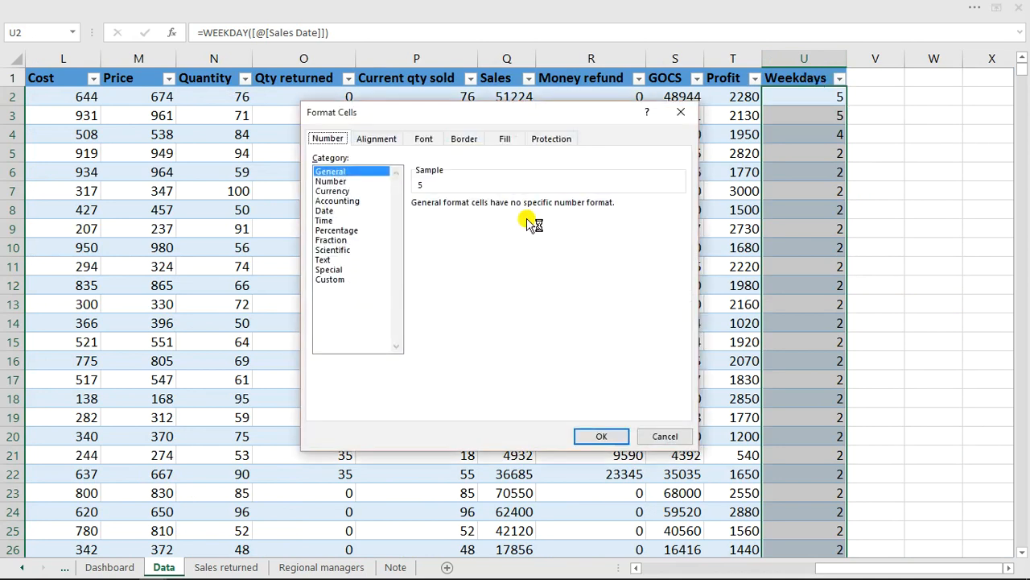
click(341, 278)
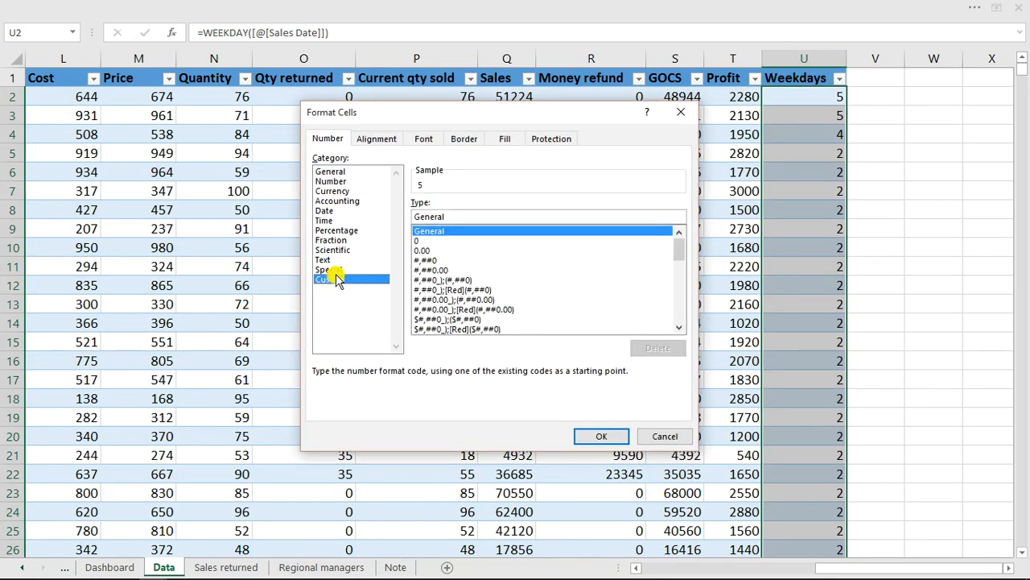
drag(458, 214, 405, 216)
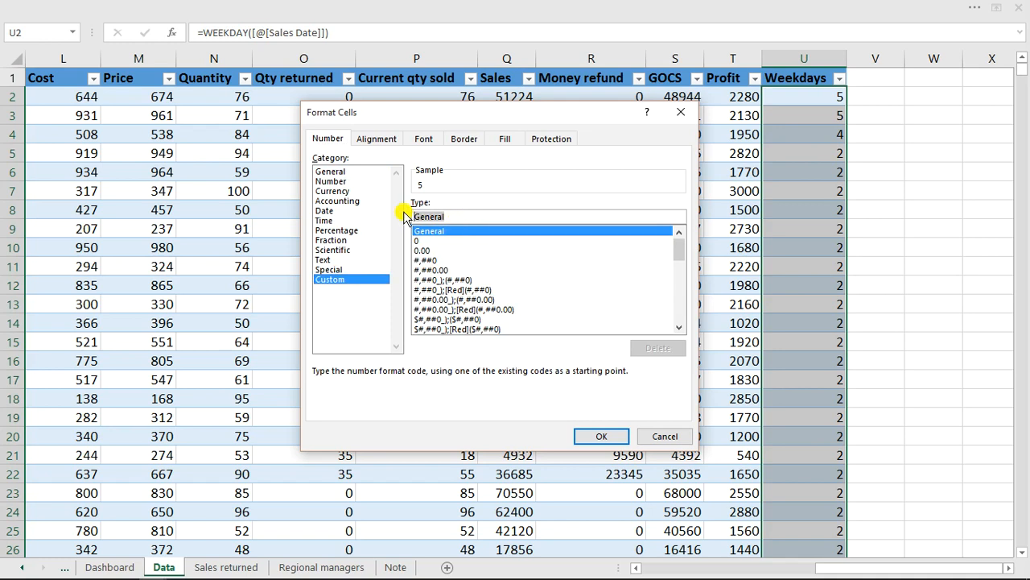
text(ddd)
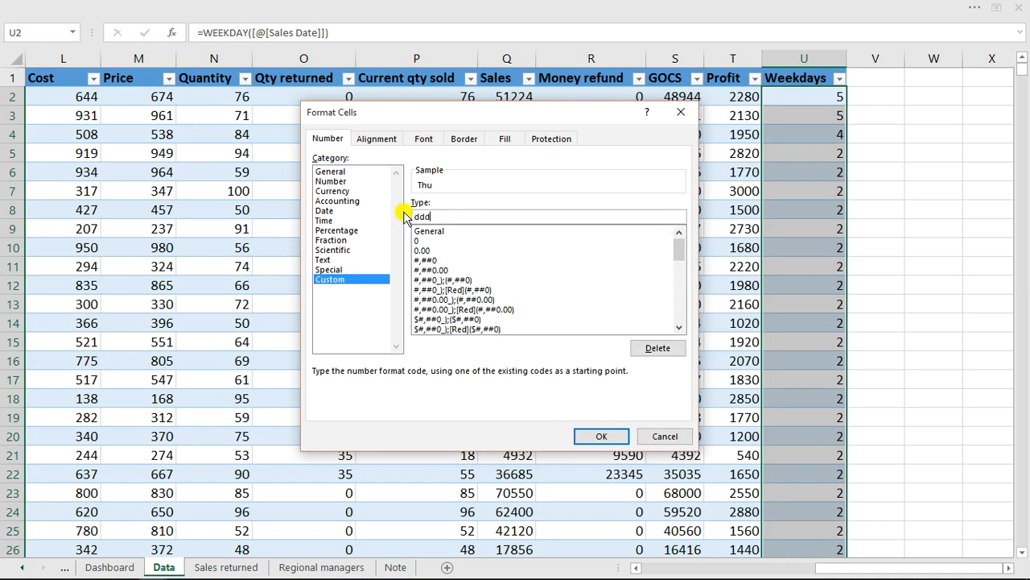
text(d)
key(BackSpace)
click(602, 436)
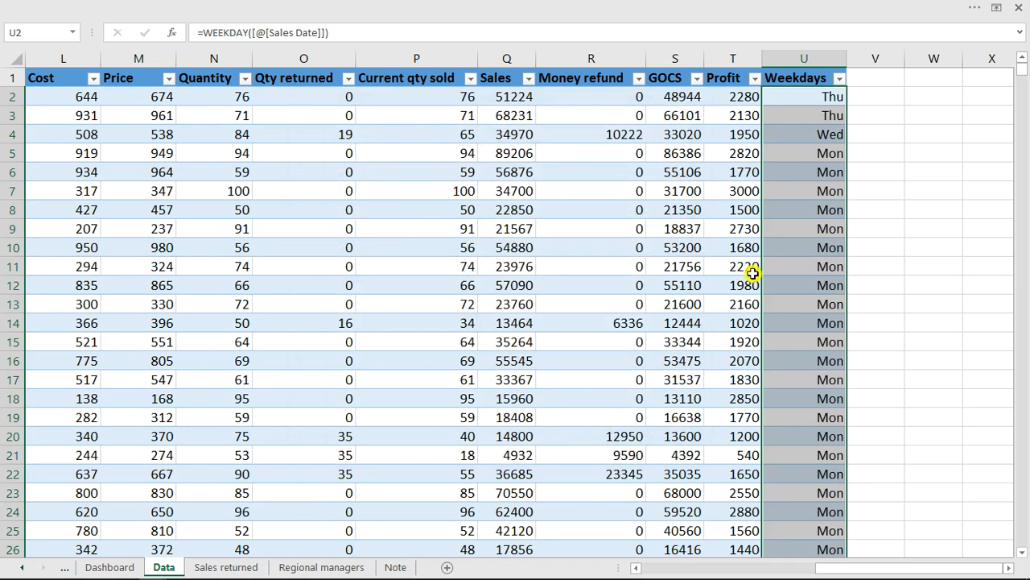
click(800, 211)
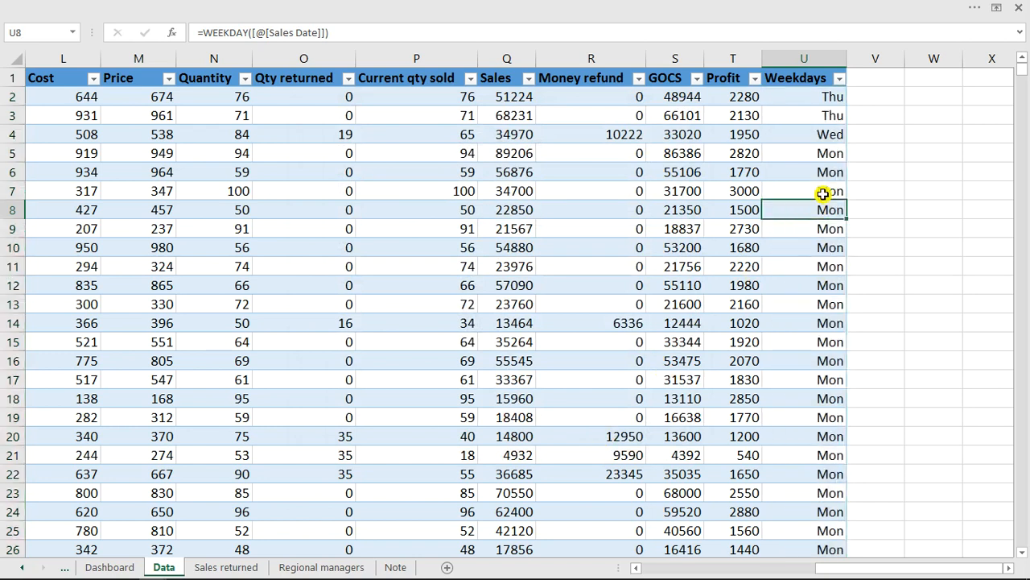
click(839, 78)
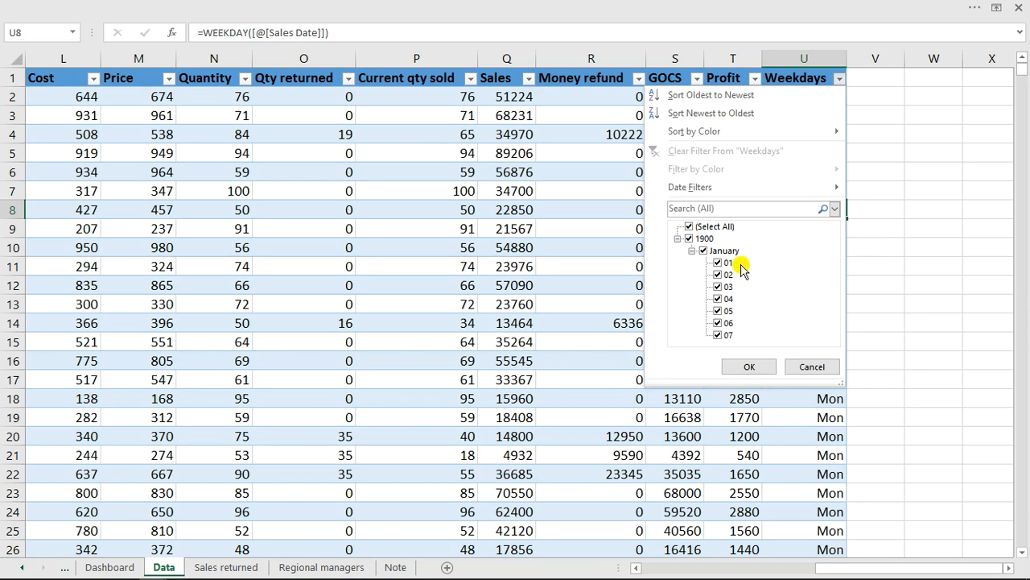
click(809, 367)
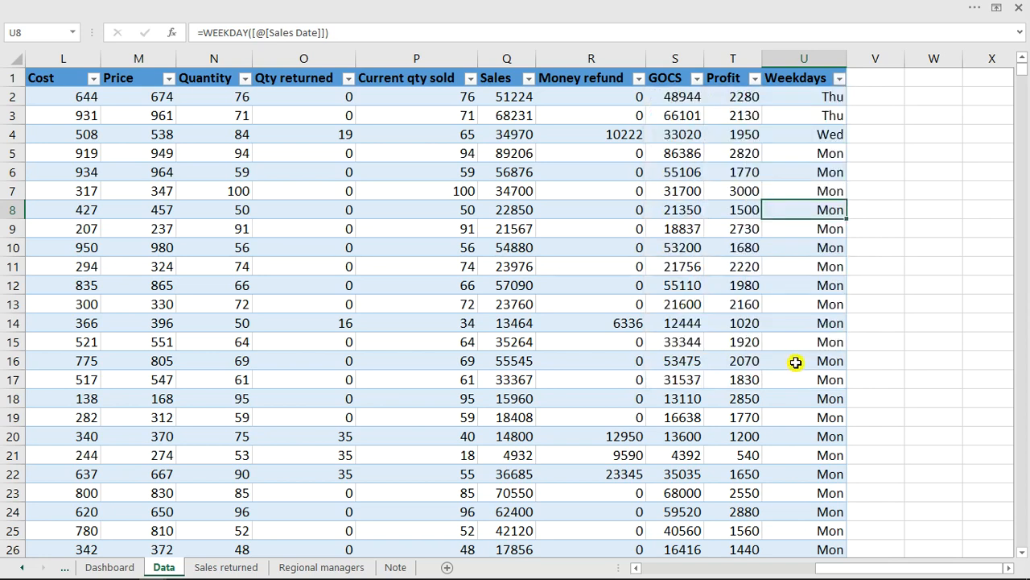
click(751, 231)
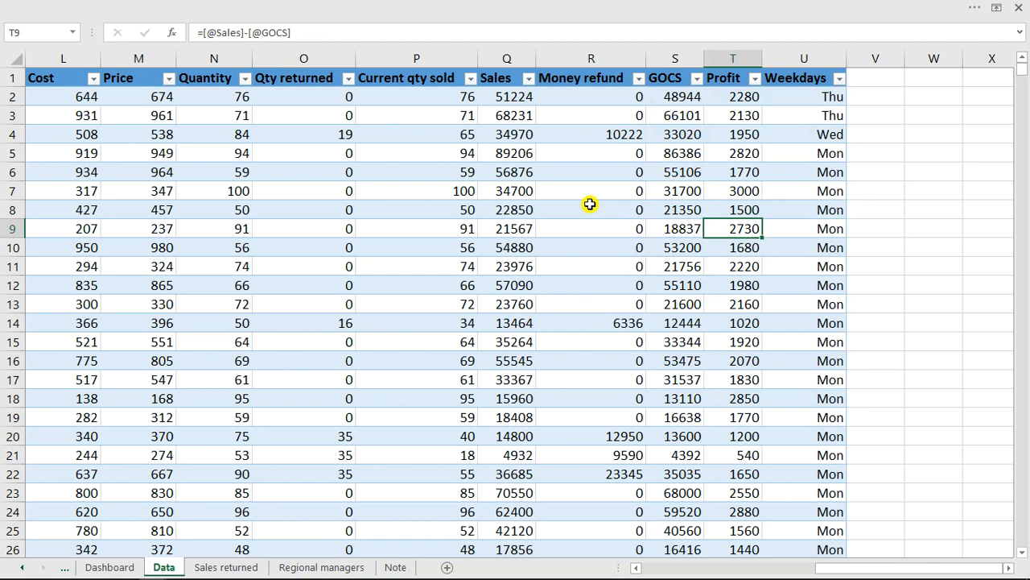
click(507, 304)
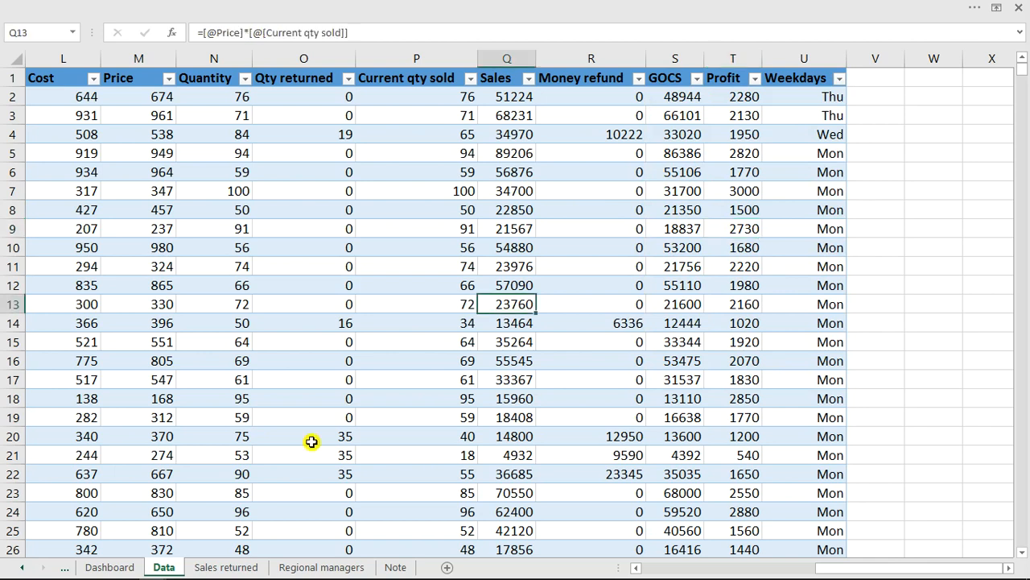
click(112, 567)
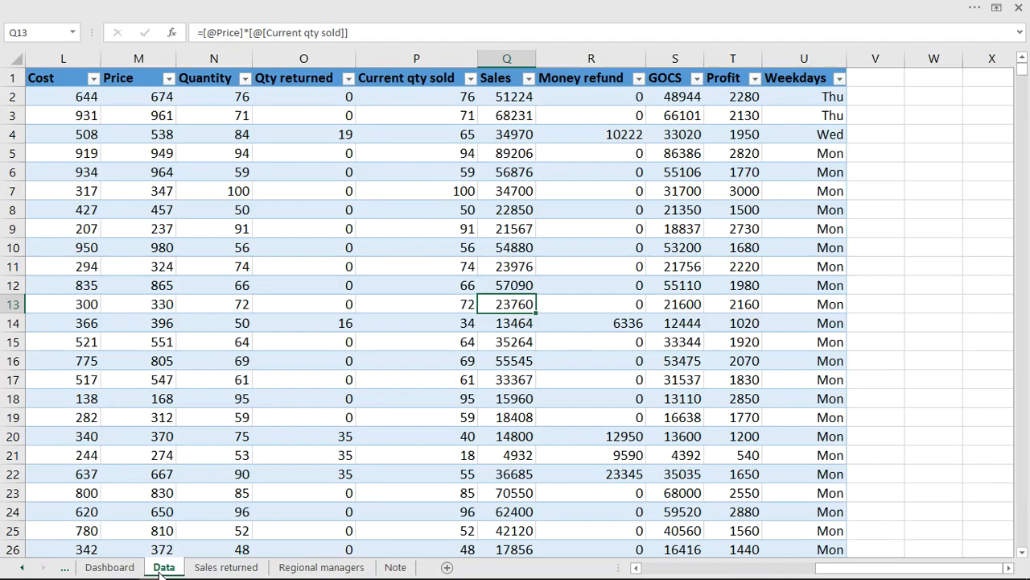
click(160, 567)
Step: Insert a PivotTable based on the SalesData table, placed on a new worksheet
click(185, 338)
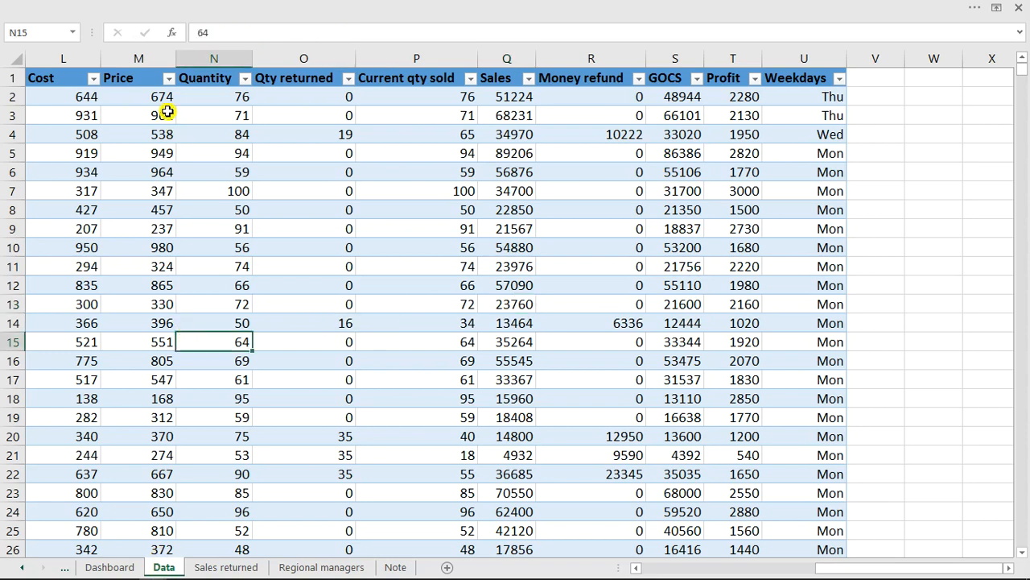
click(167, 7)
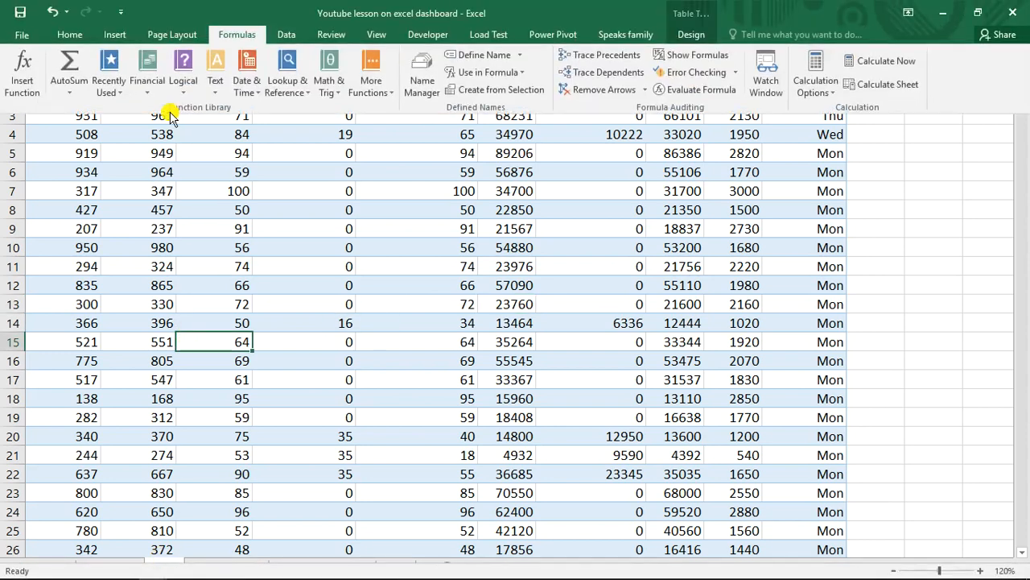
click(115, 34)
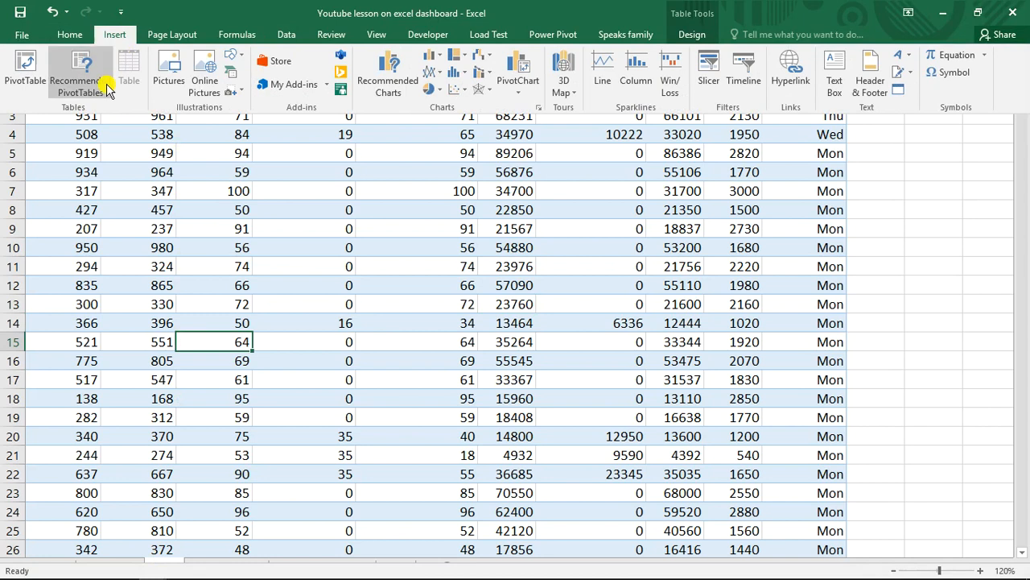
click(26, 71)
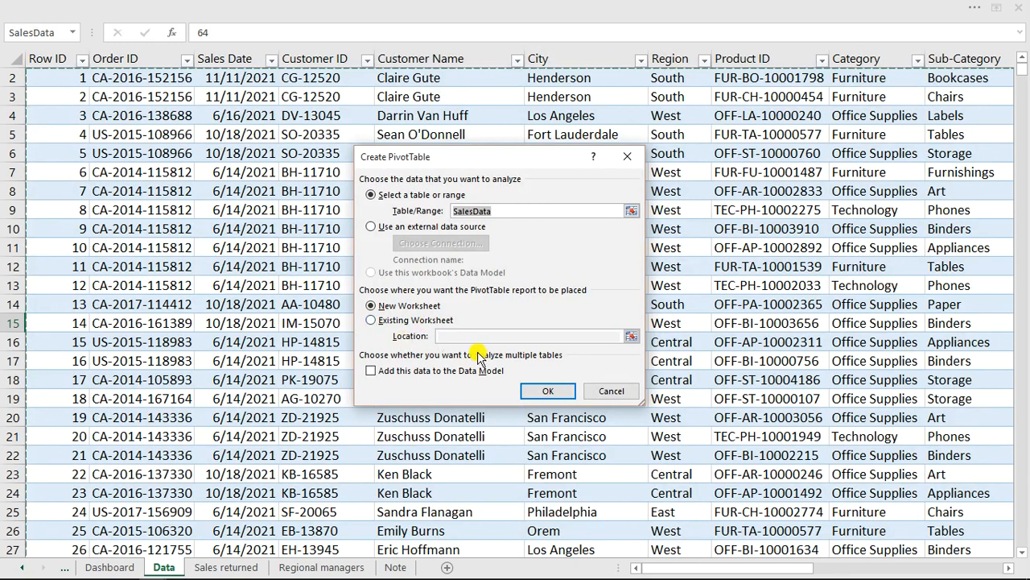
click(533, 392)
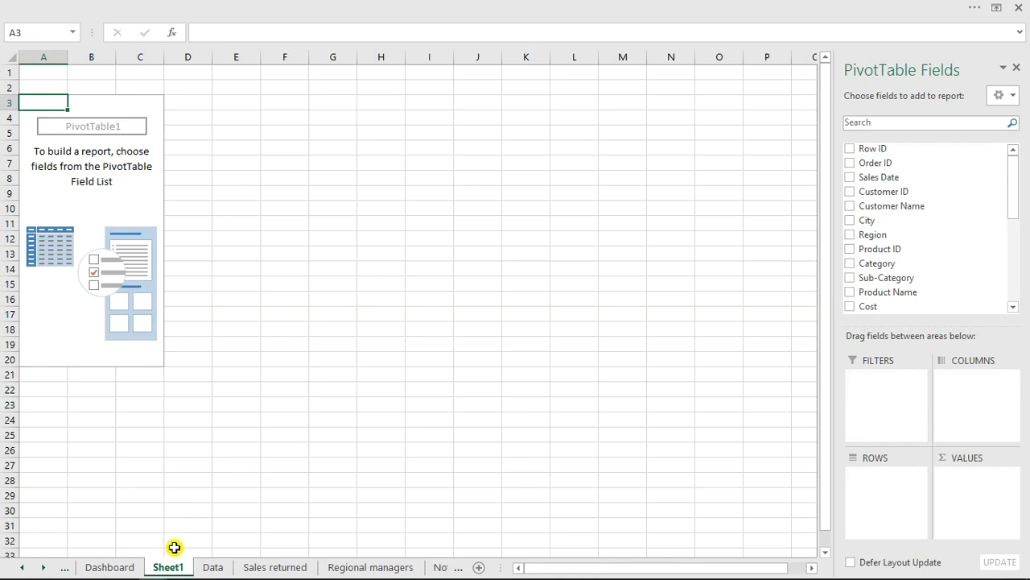
Step: Rename the new PivotTable worksheet as Analysis 1
double_click(169, 568)
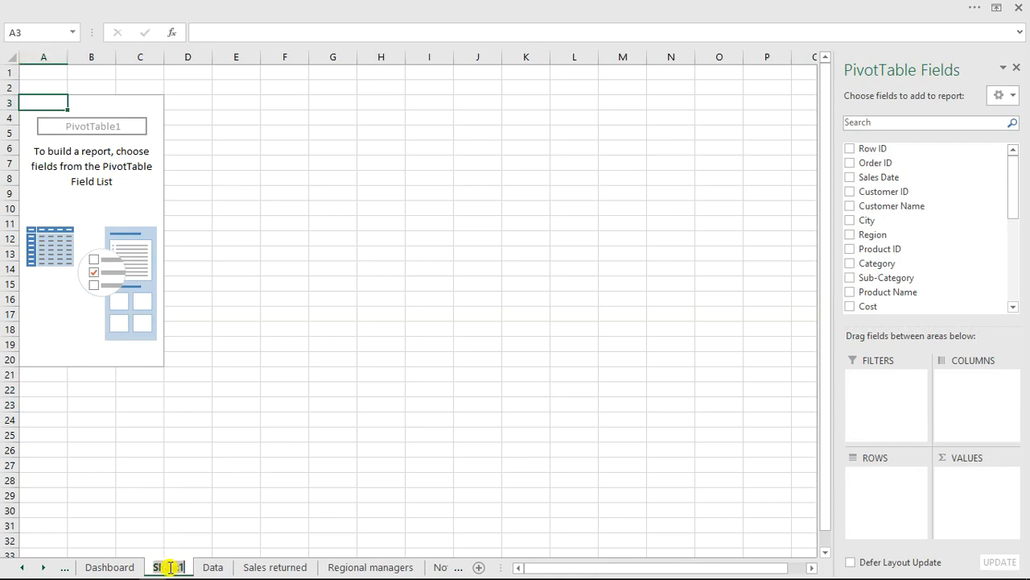
text(A)
text(nalysis 1)
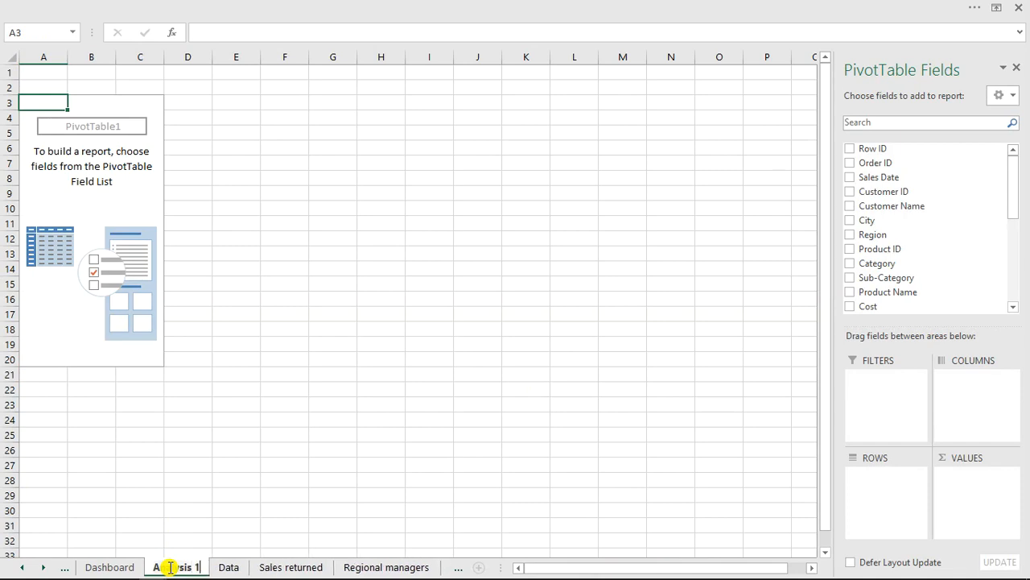
key(Return)
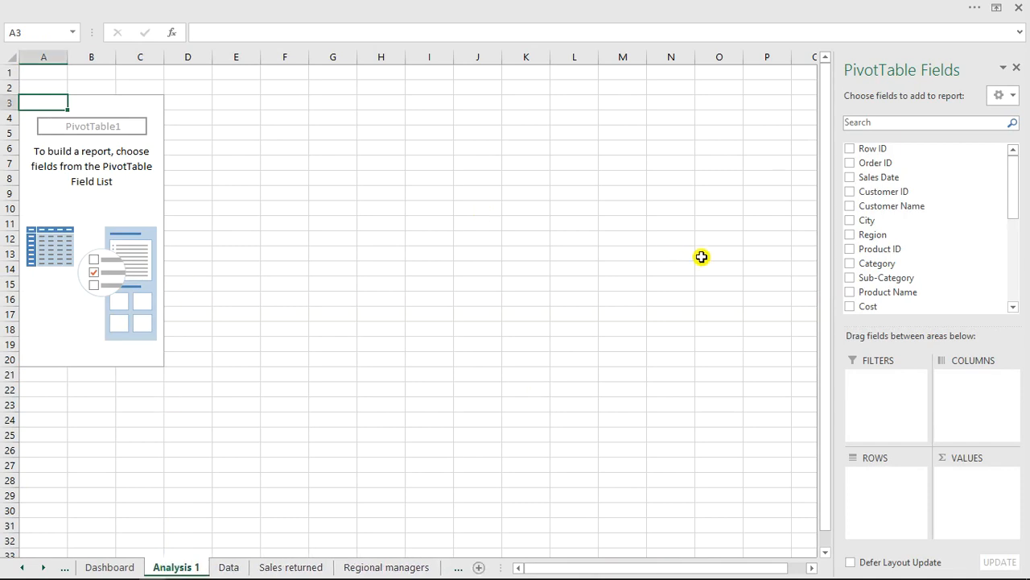
Step: Build the PivotTable with Region as rows and the sum of Profit as values
click(851, 235)
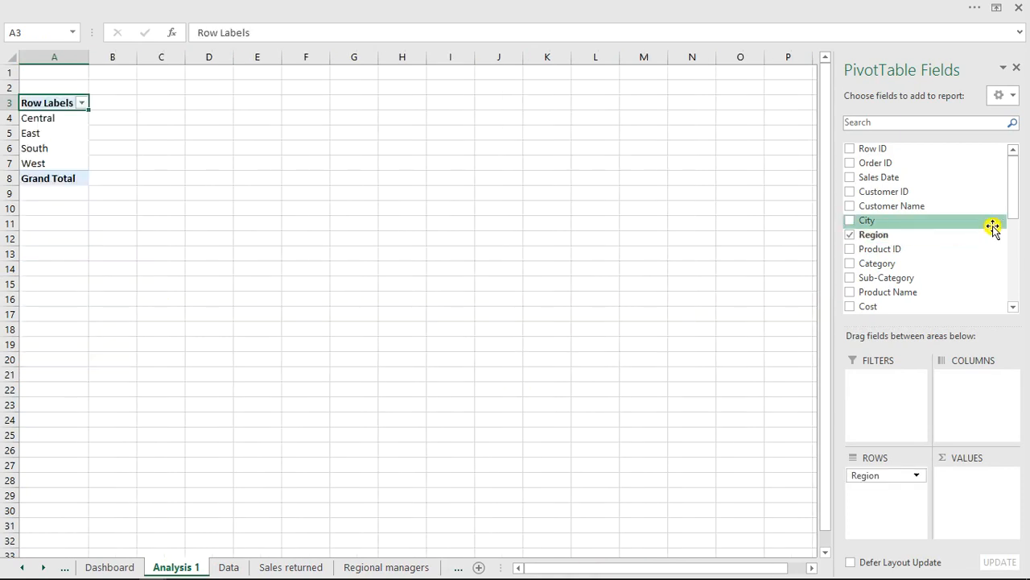
drag(1018, 190, 1017, 283)
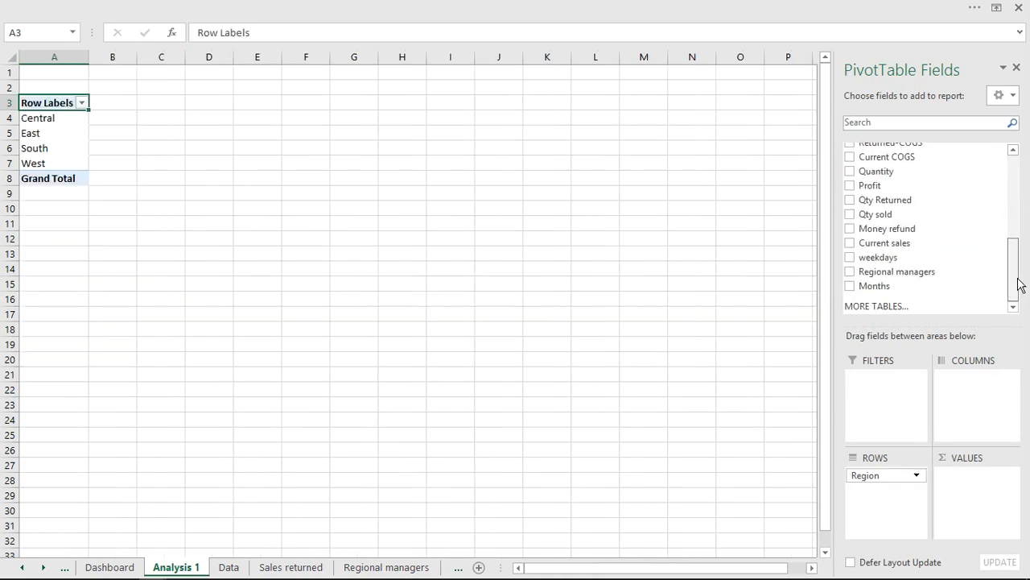
click(850, 186)
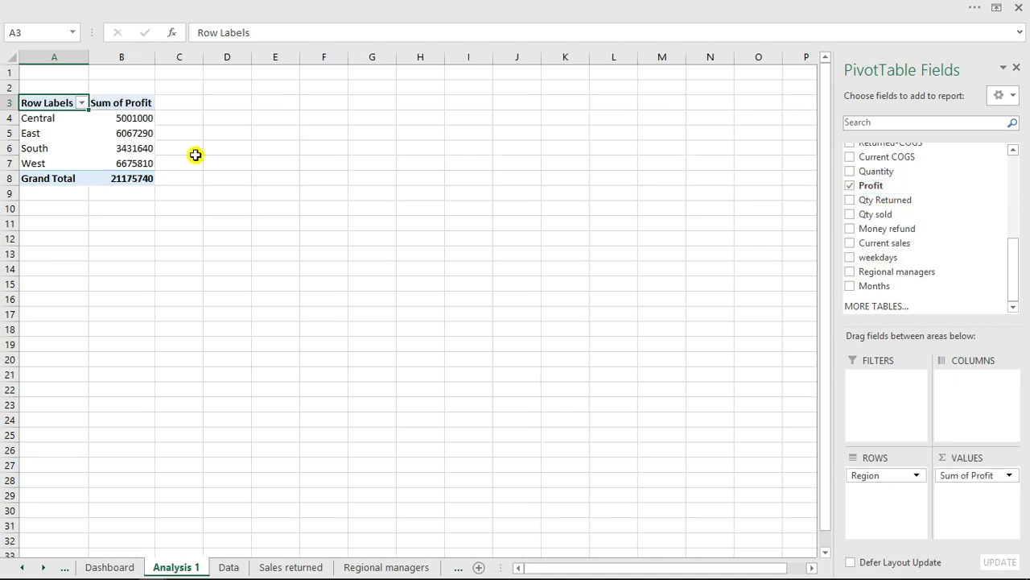
Step: Insert a clustered column PivotChart from the profit-by-region PivotTable
click(86, 126)
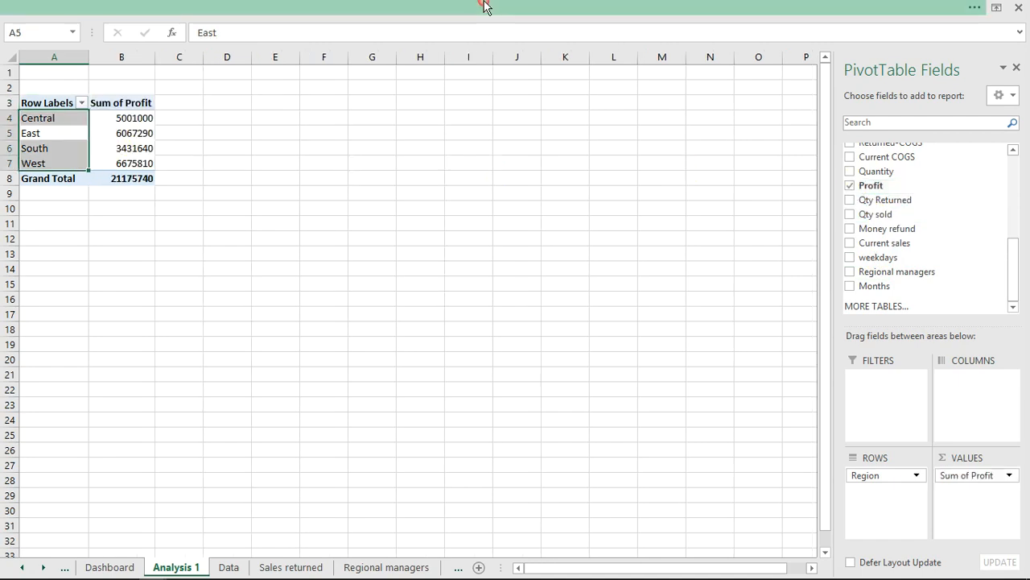
click(745, 8)
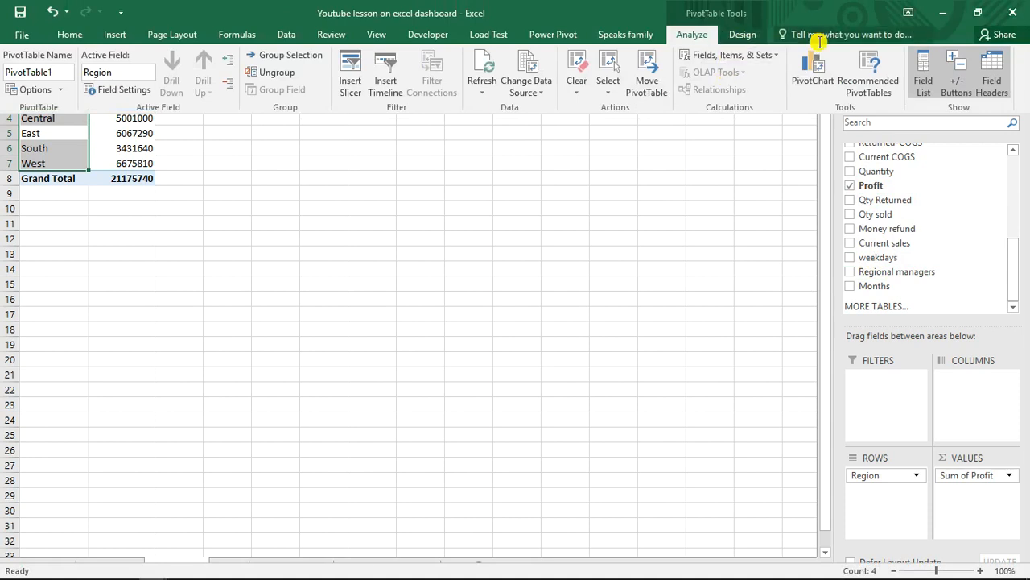
click(814, 63)
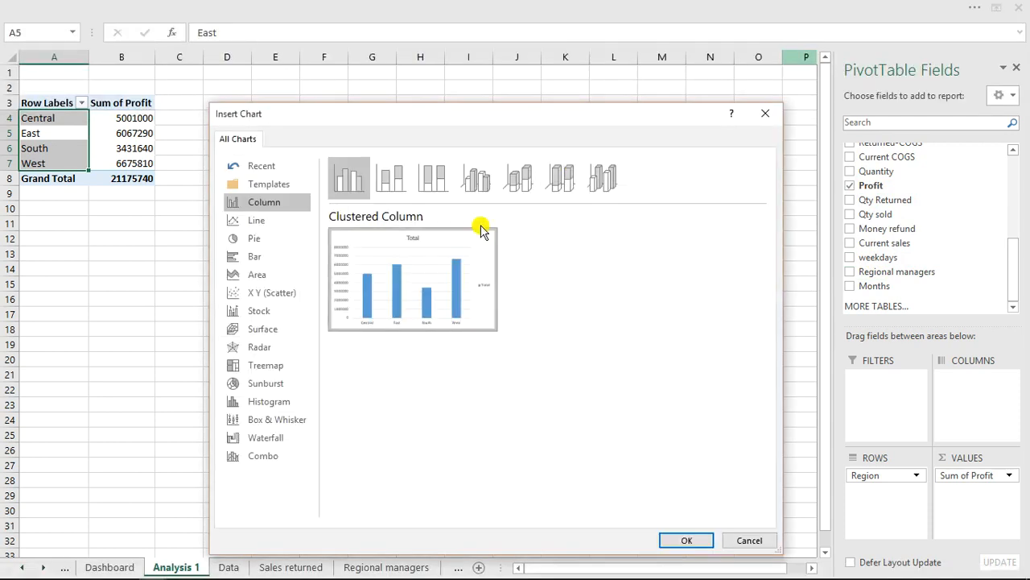
click(684, 540)
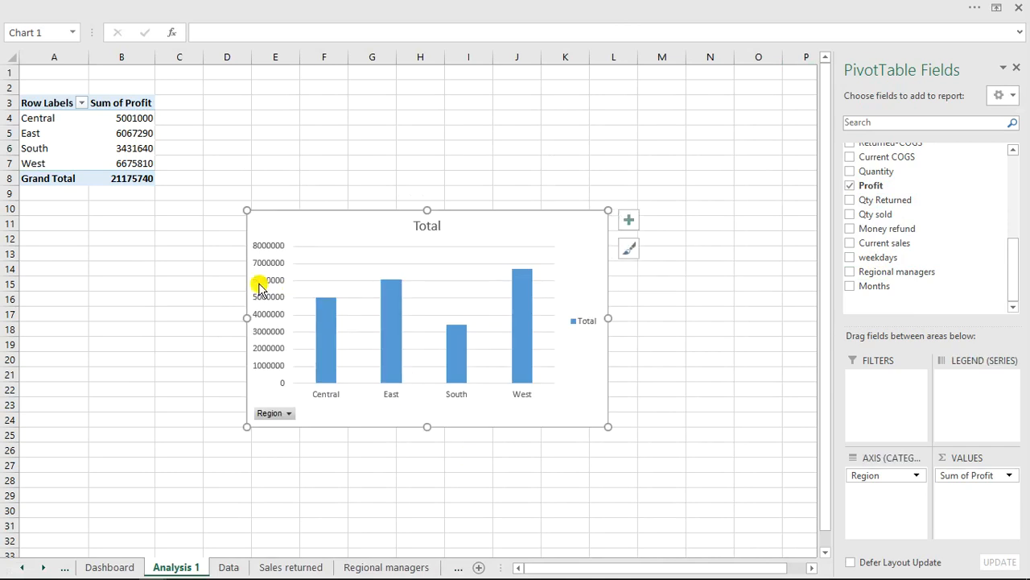
Step: Hide all field buttons on the profit-by-region chart and delete its legend
right_click(287, 416)
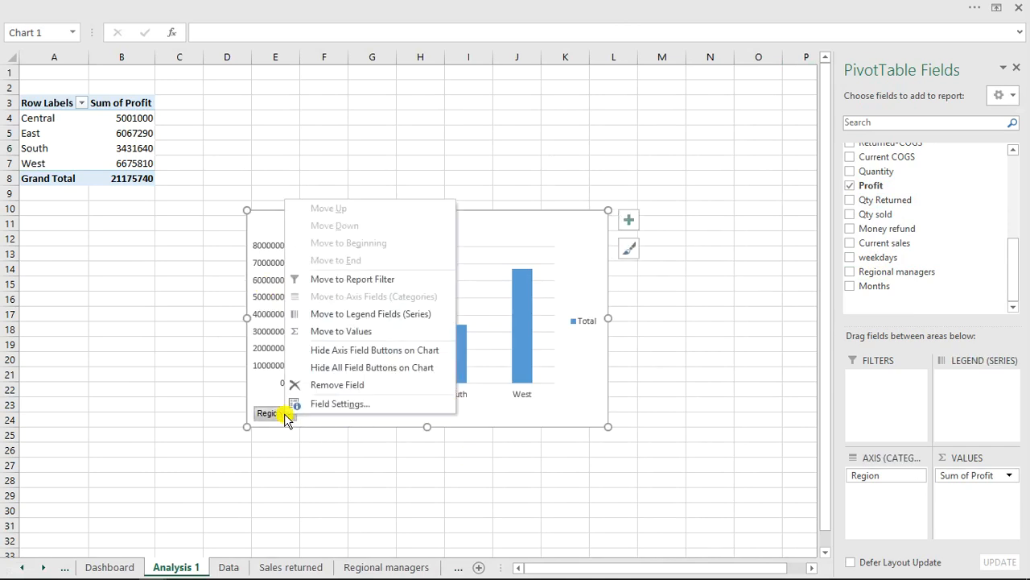
click(358, 370)
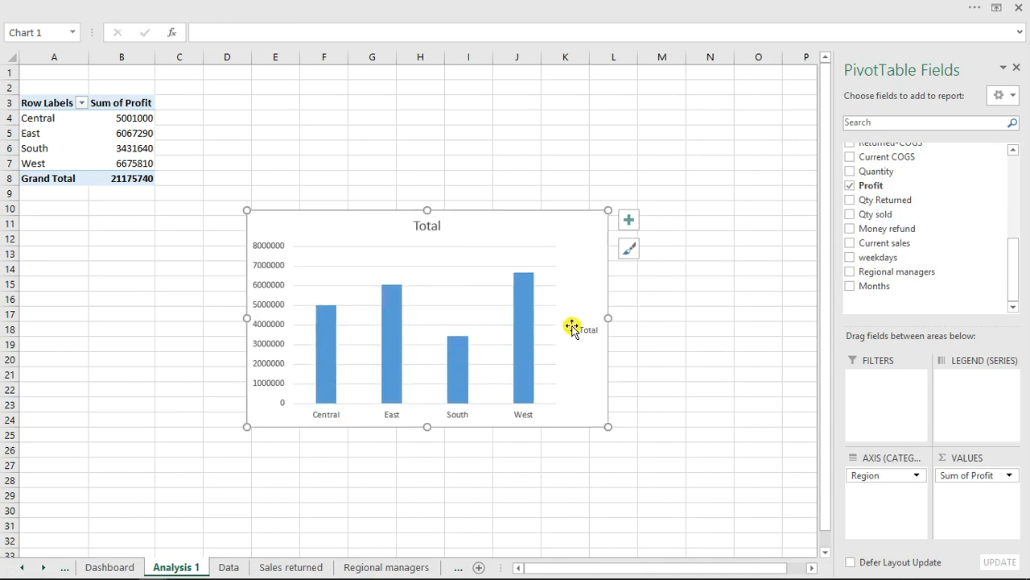
click(583, 325)
key(Delete)
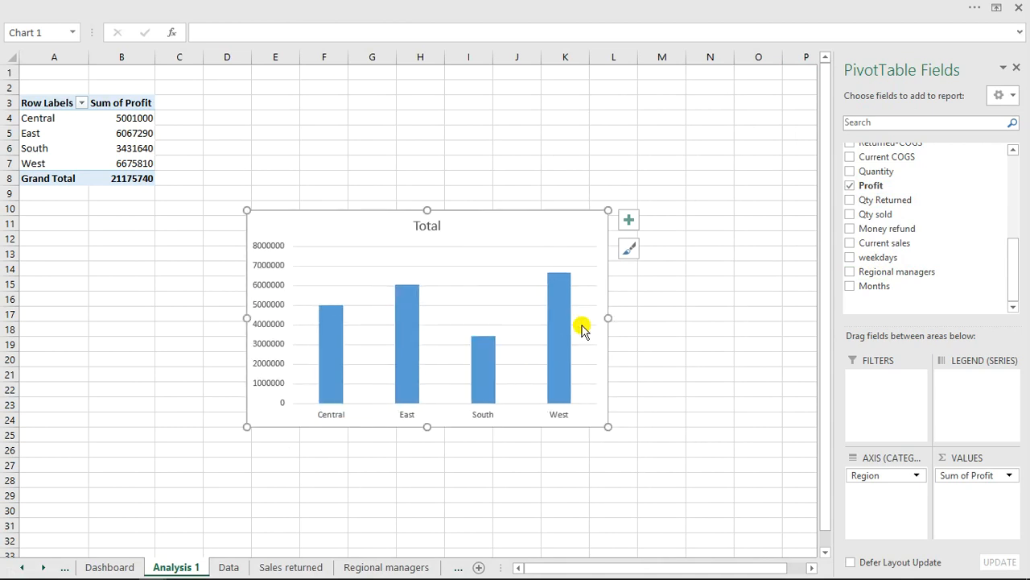
Step: Delete the column chart's title and its horizontal gridlines
click(430, 225)
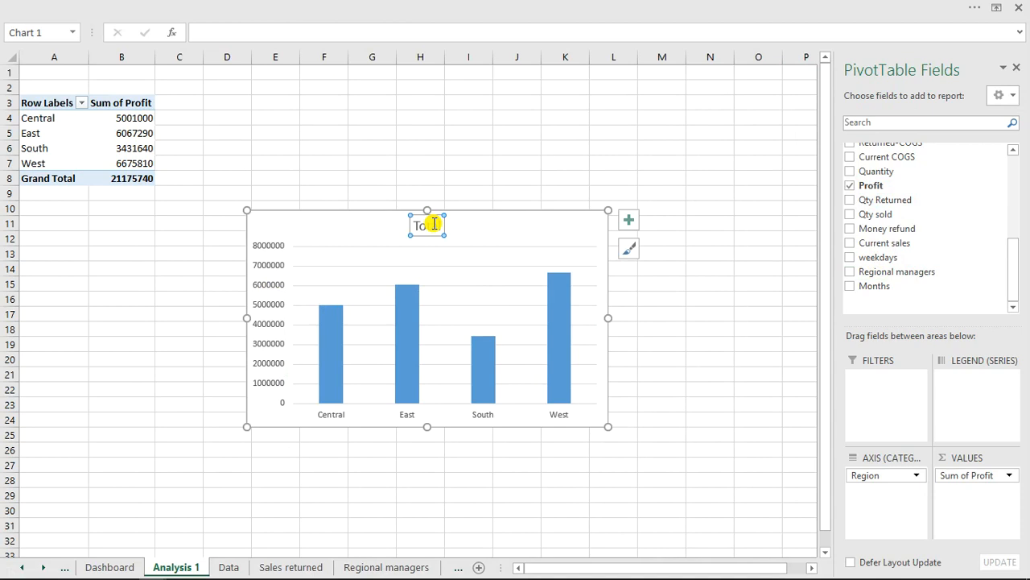
key(Delete)
click(438, 243)
key(Delete)
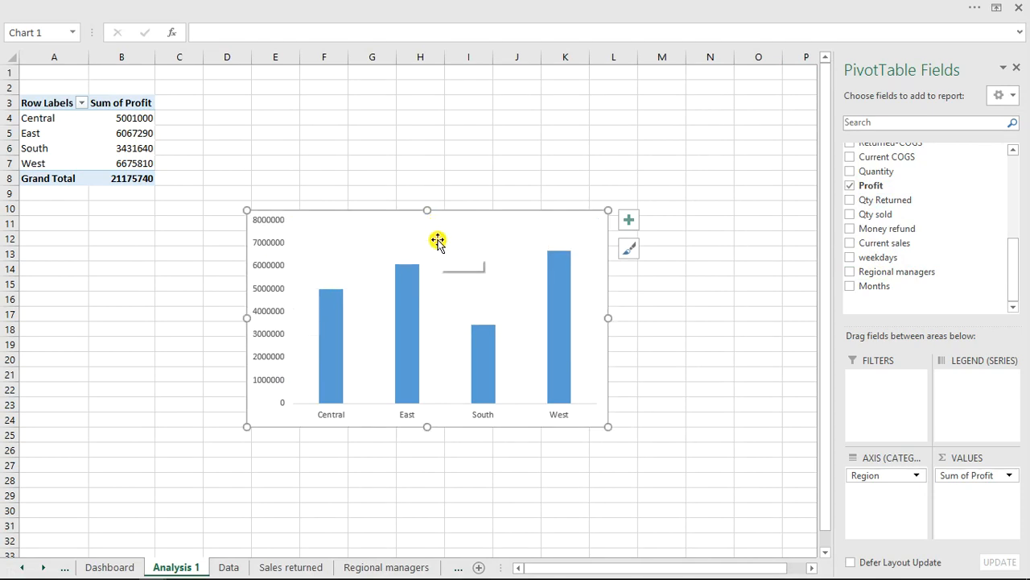
Step: Shrink the profit-by-region chart, move it onto the Dashboard sheet and narrow it to the width of the regional profit panel
drag(427, 210, 426, 260)
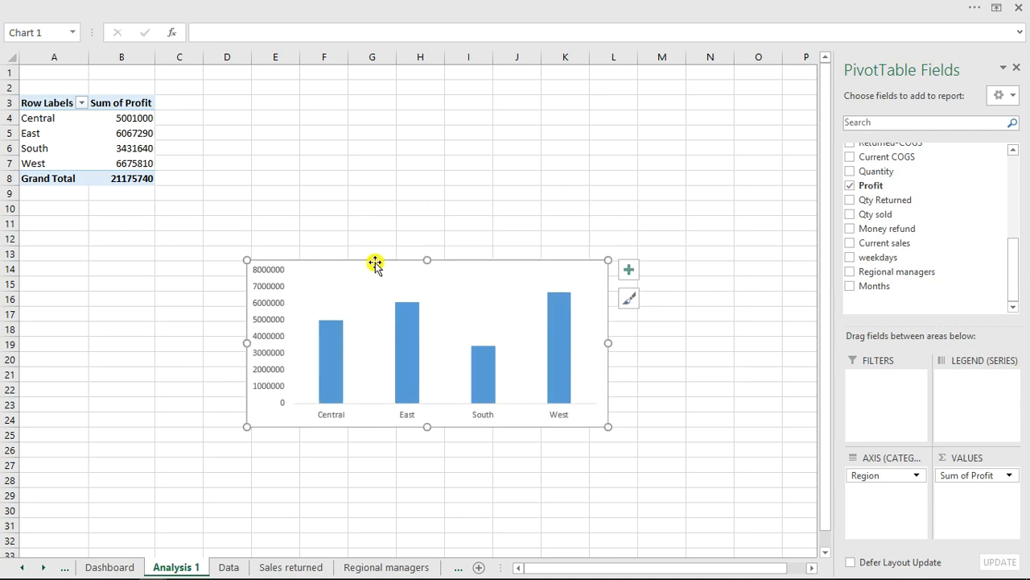
drag(246, 260, 271, 271)
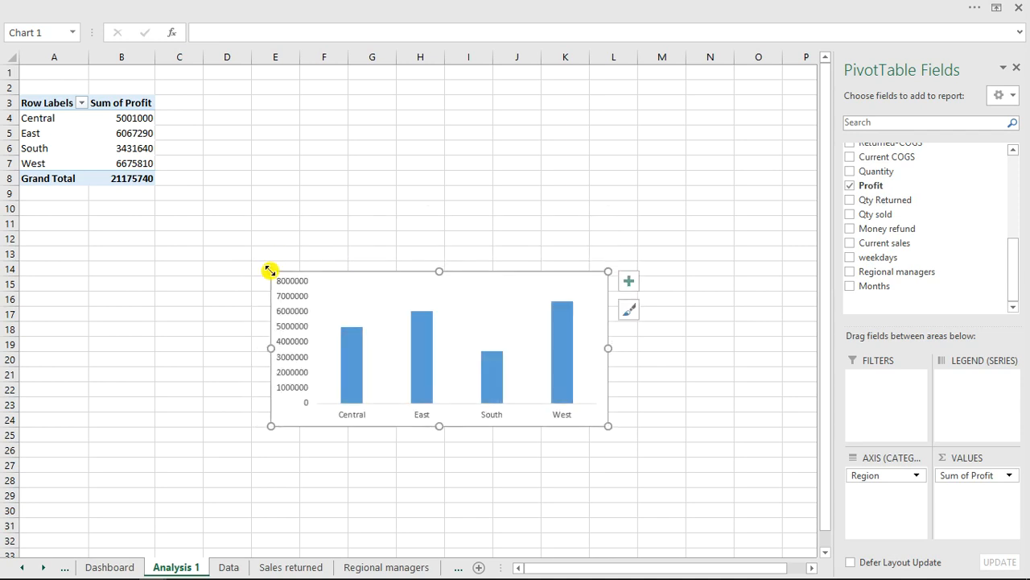
key(ctrl+x)
click(109, 566)
click(133, 232)
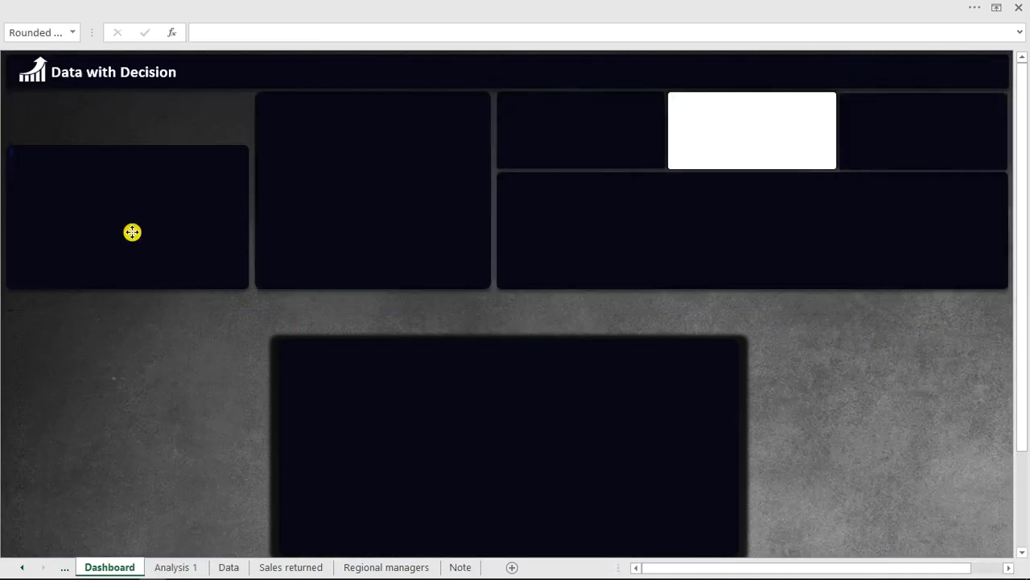
key(ctrl+v)
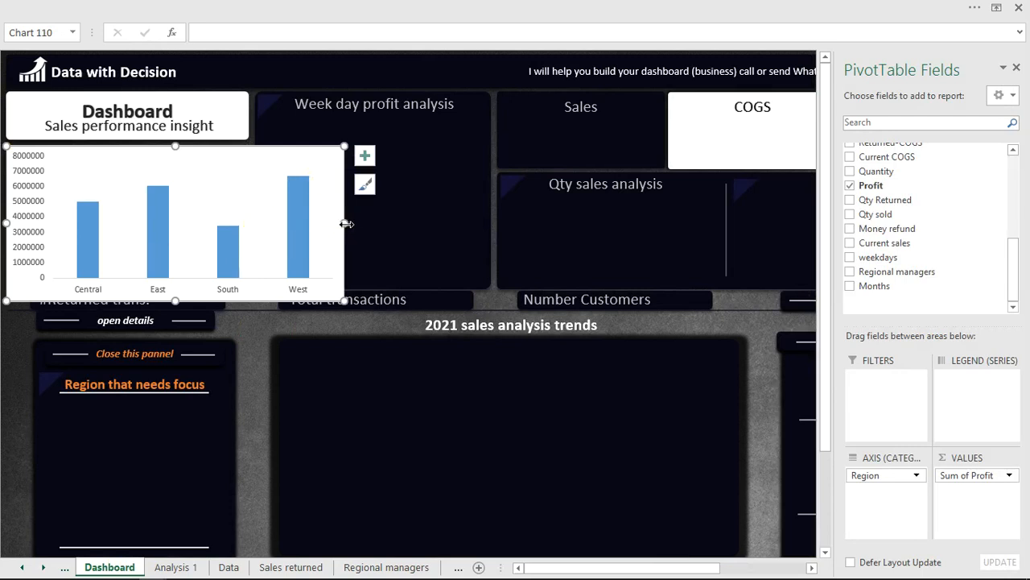
drag(346, 224, 245, 220)
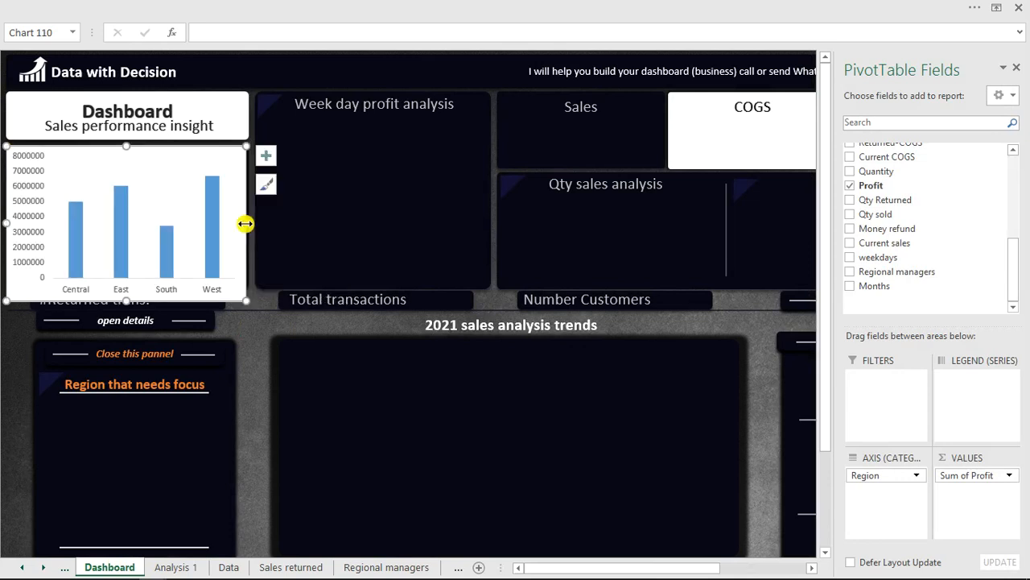
Step: Format the regional profit chart area with no border line and no fill
double_click(245, 224)
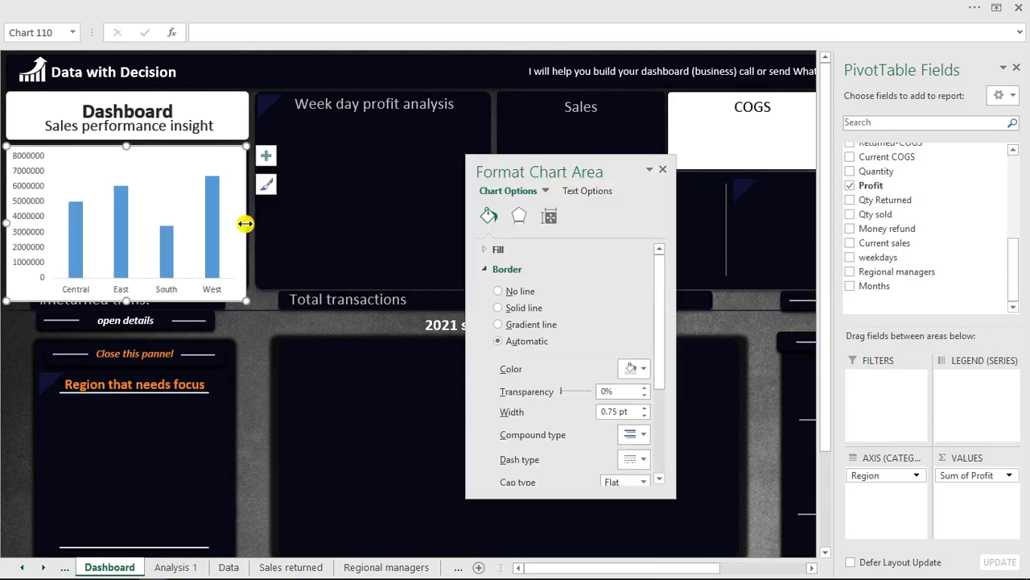
click(499, 291)
click(488, 252)
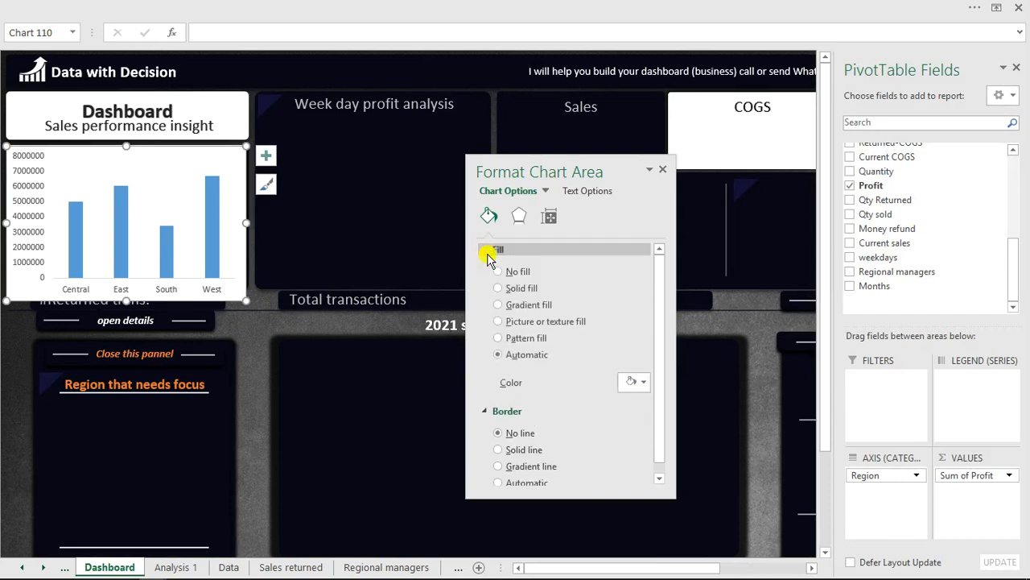
click(499, 272)
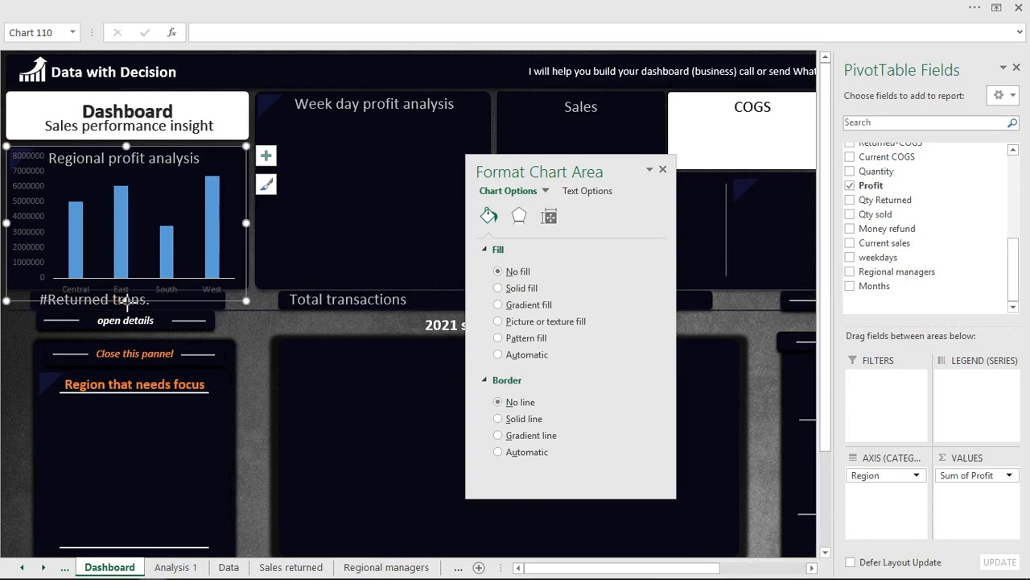
Step: Fit the chart's height beneath the Regional profit analysis heading inside its panel and add data labels to the columns
drag(124, 300, 125, 286)
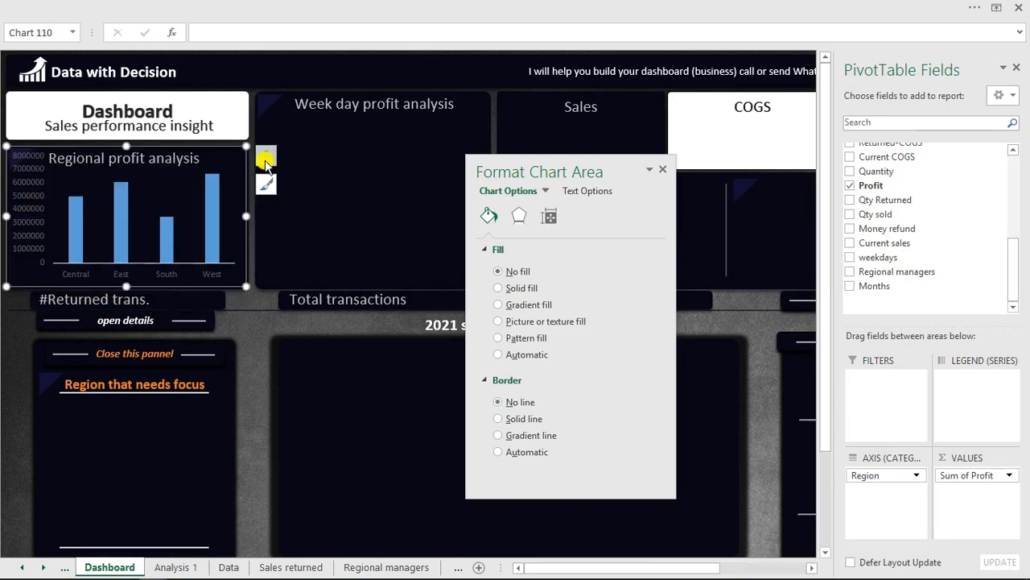
click(265, 155)
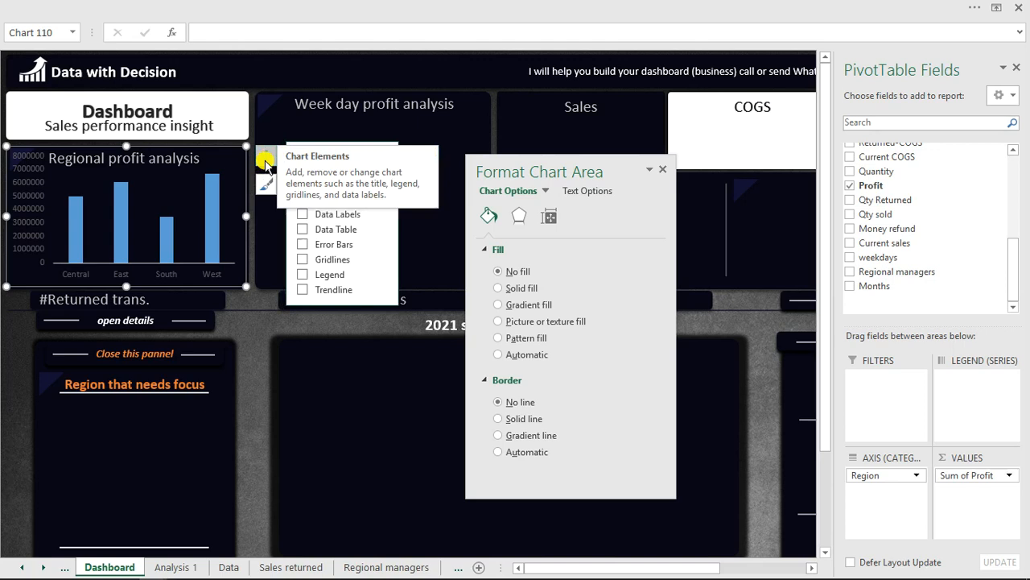
click(304, 214)
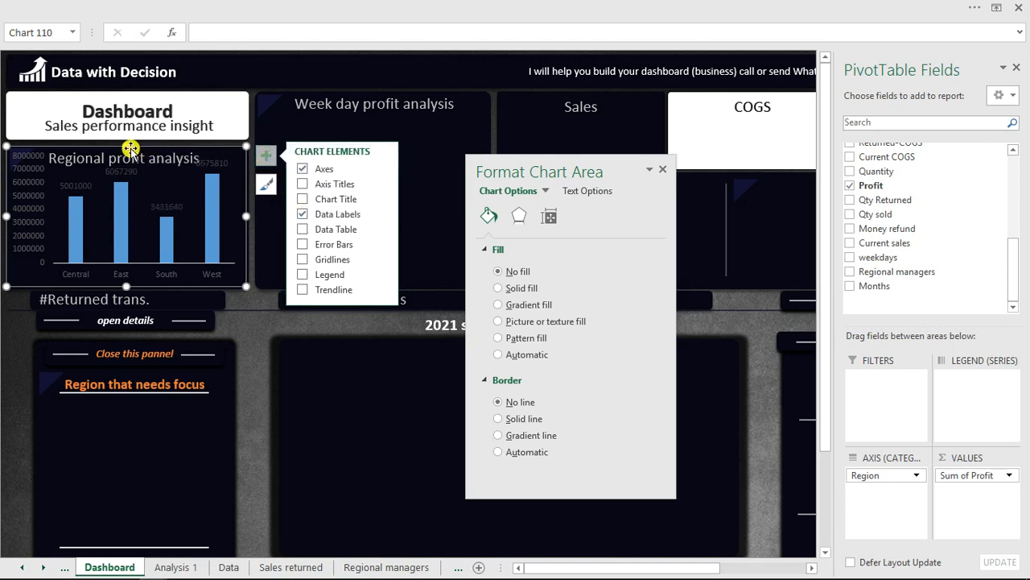
drag(127, 145, 127, 164)
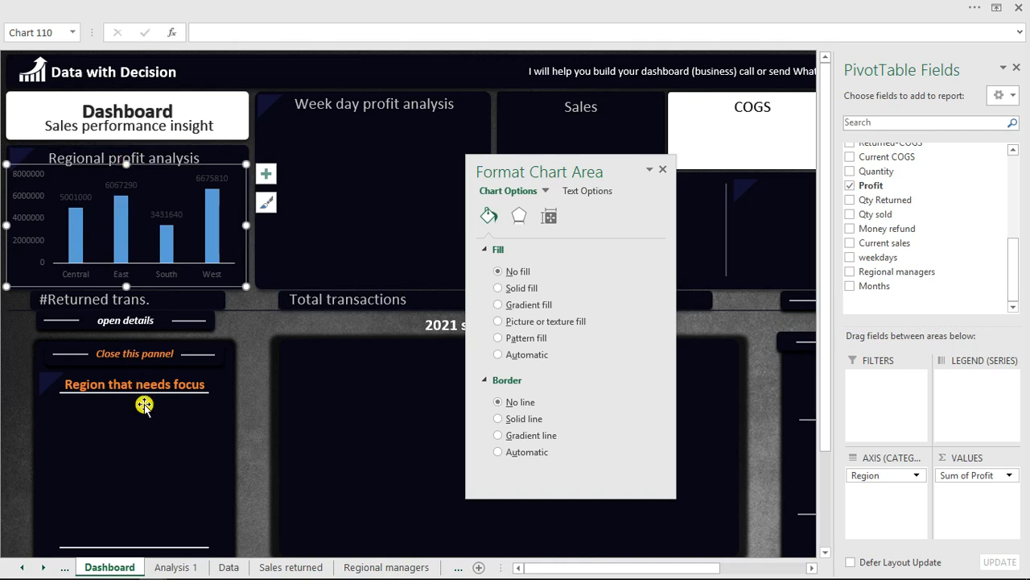
Step: Apply the custom number format 0.0,,\M;-0.0,,\M to the PivotTable's profit values in B4:B8 on the Analysis 1 sheet
click(177, 566)
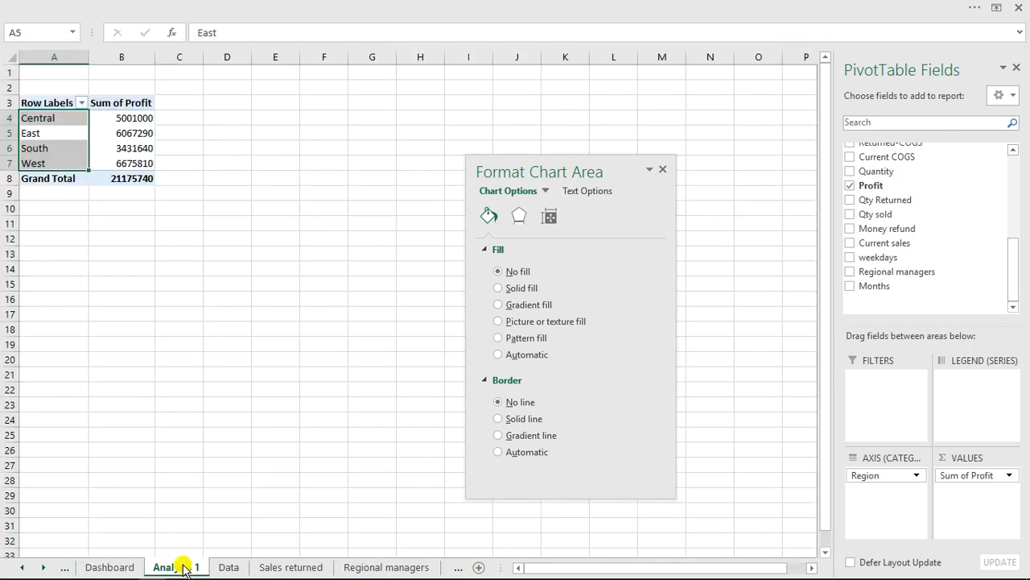
click(137, 118)
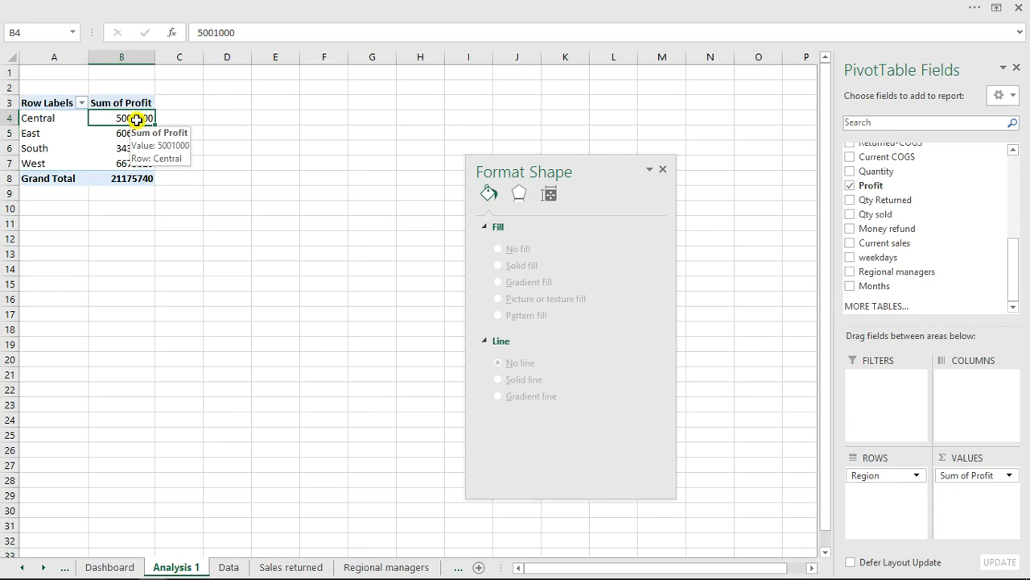
drag(136, 118, 137, 171)
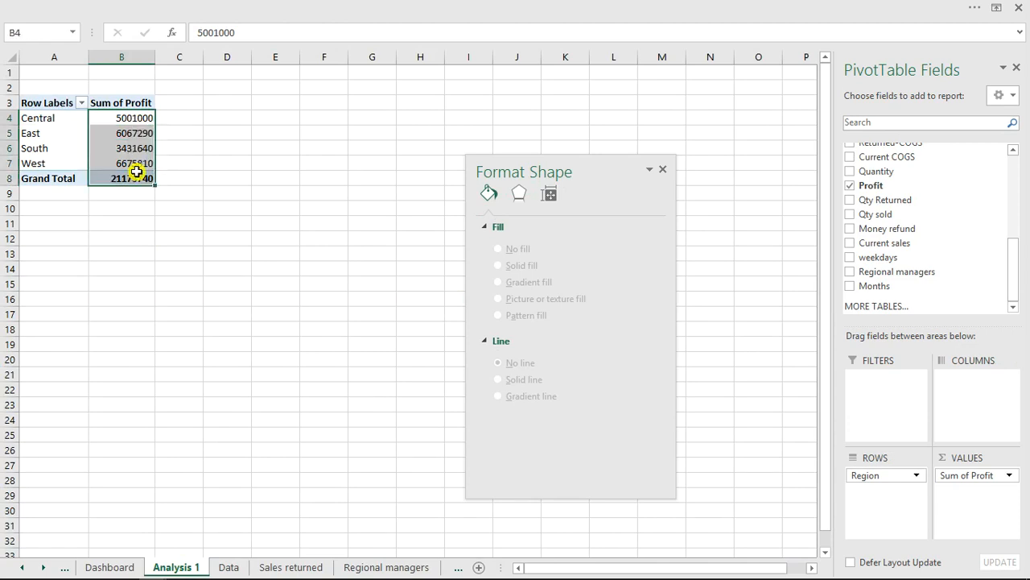
key(ctrl+1)
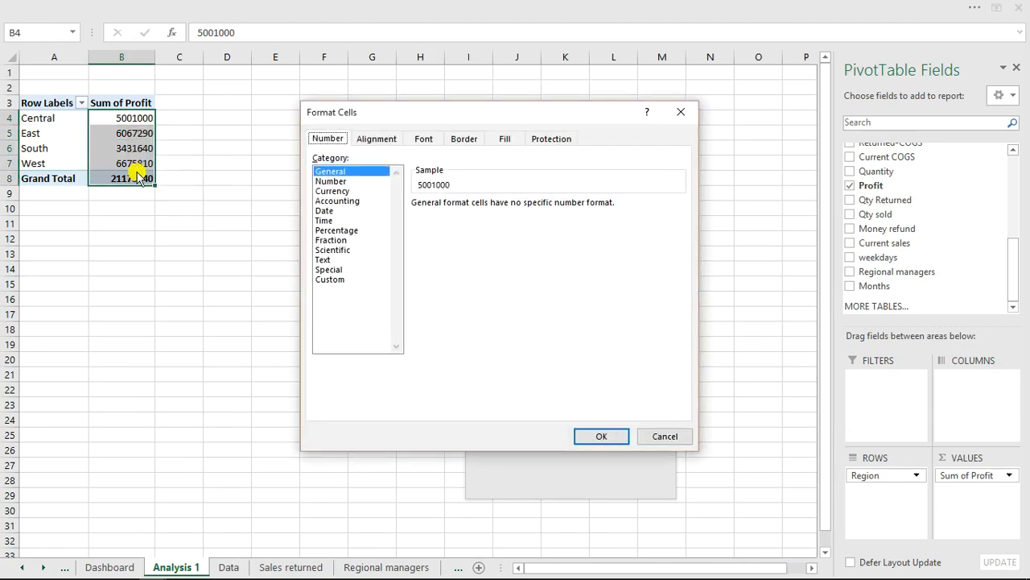
click(338, 280)
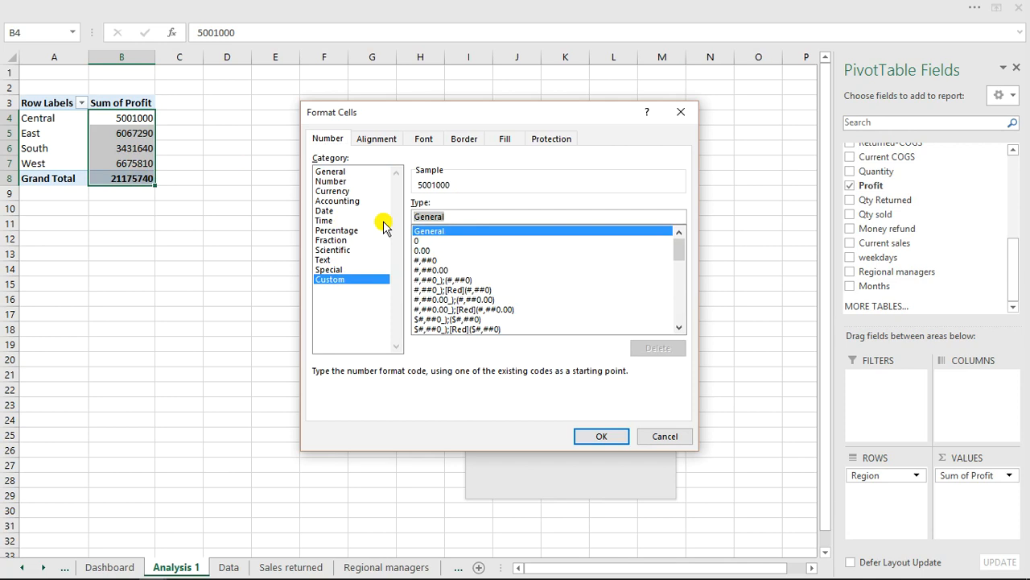
key(ctrl+v)
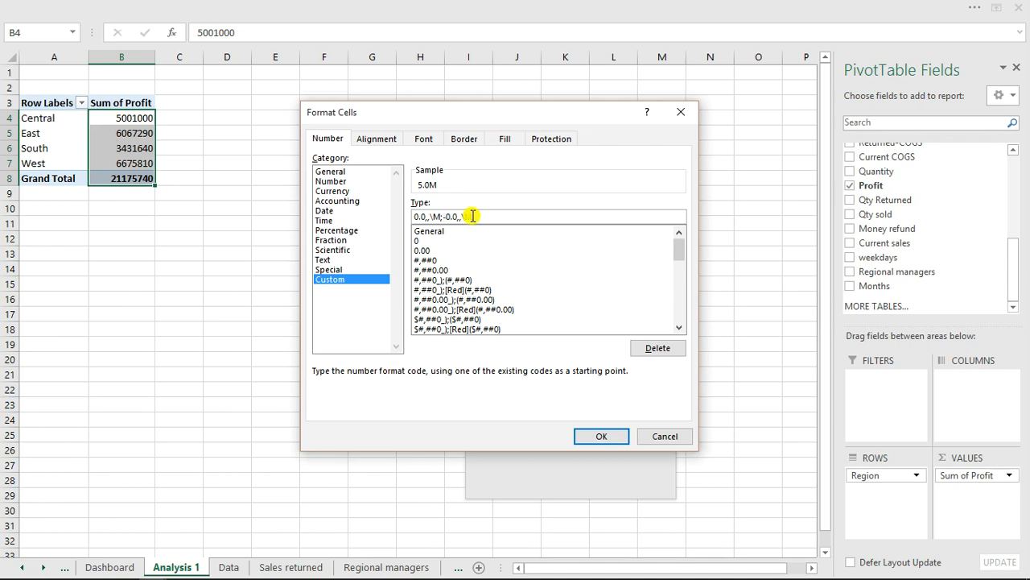
click(603, 436)
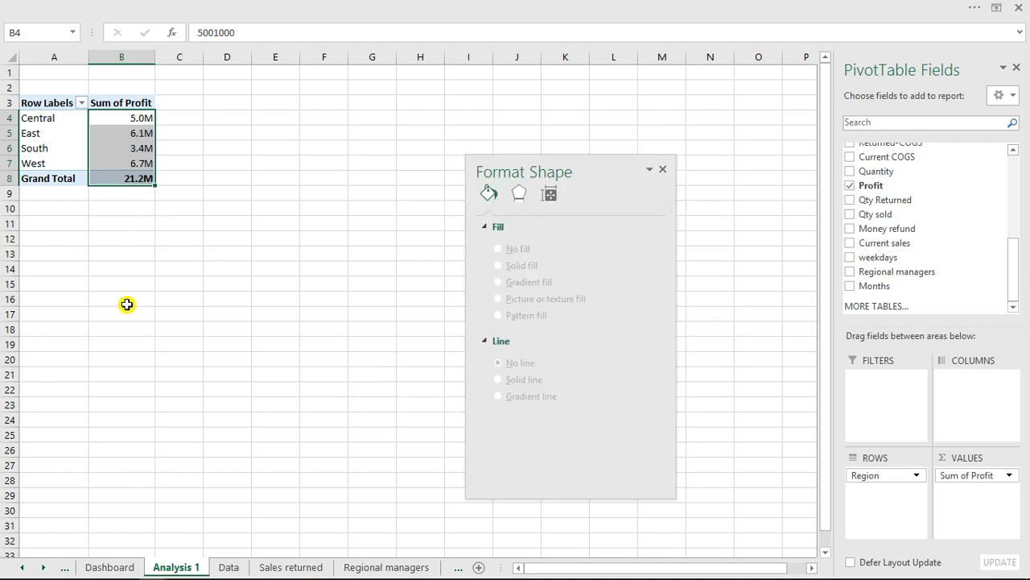
Step: Copy the whole profit-by-region PivotTable and paste the duplicate at cell A14
click(110, 166)
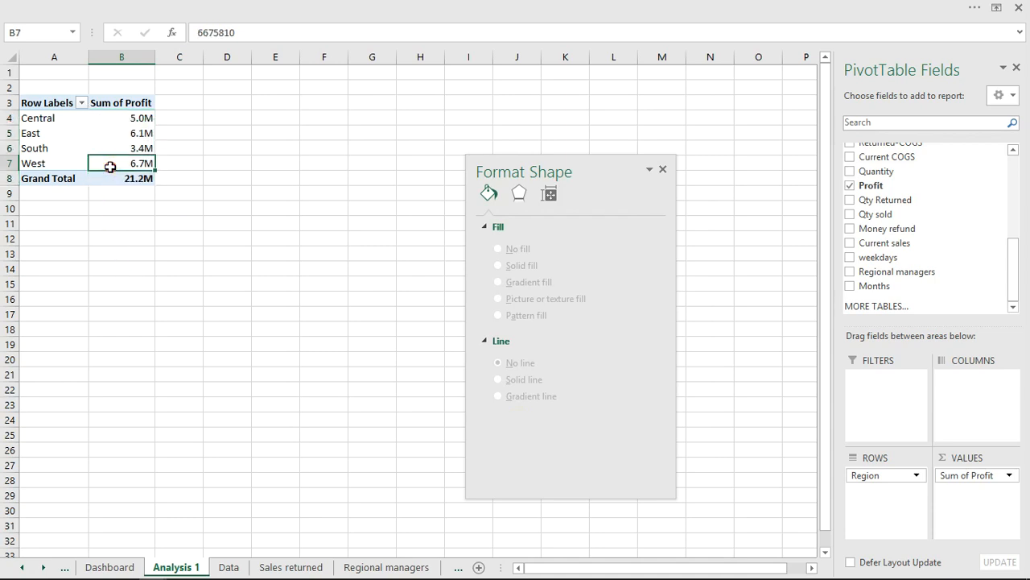
drag(44, 105, 127, 178)
key(ctrl+c)
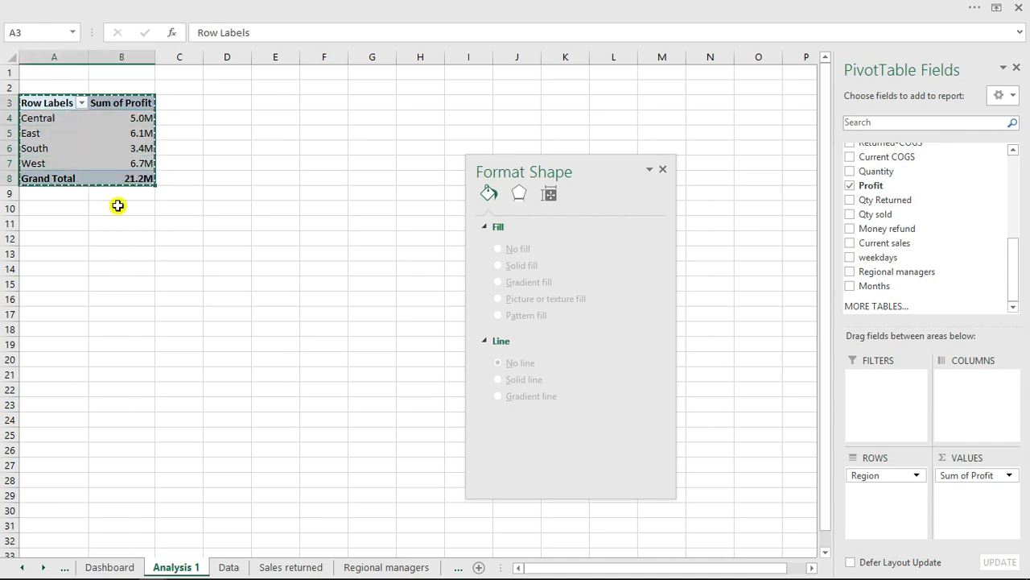
click(50, 273)
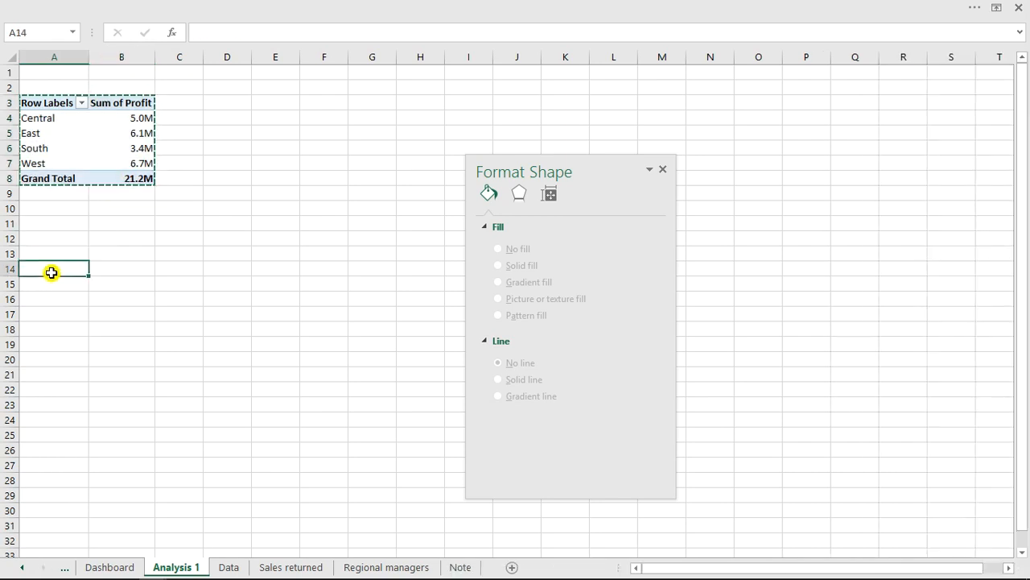
key(ctrl+v)
Step: Format the duplicate PivotTable's profit values in B15:B19 as Currency with the $ symbol and 0 decimal places
drag(143, 284, 141, 342)
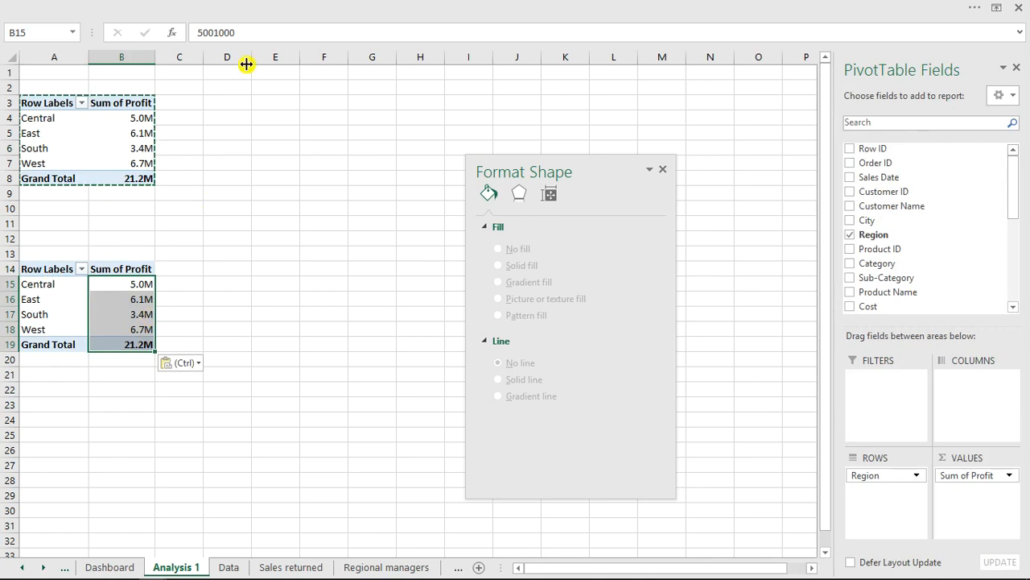
key(Escape)
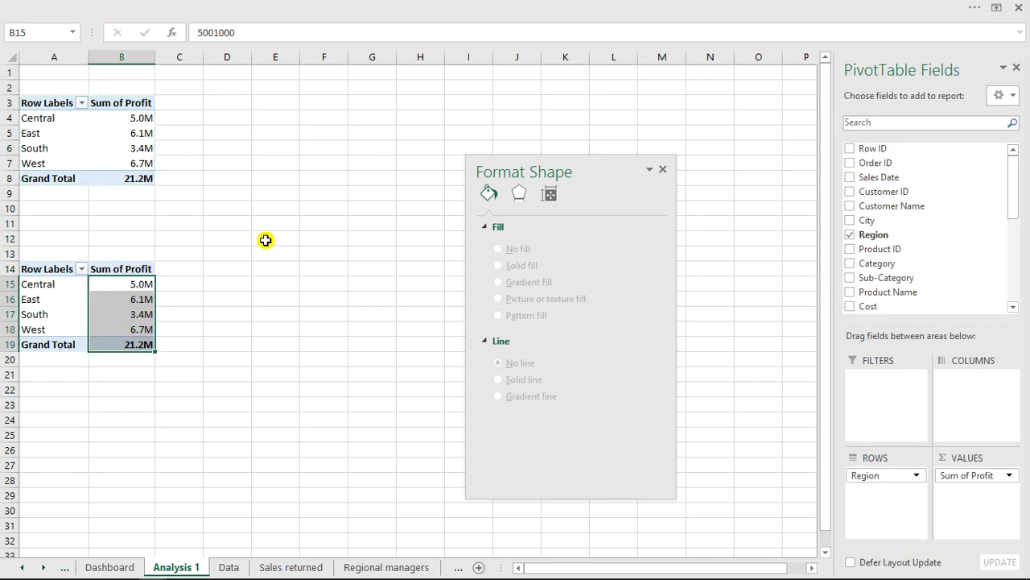
key(ctrl+1)
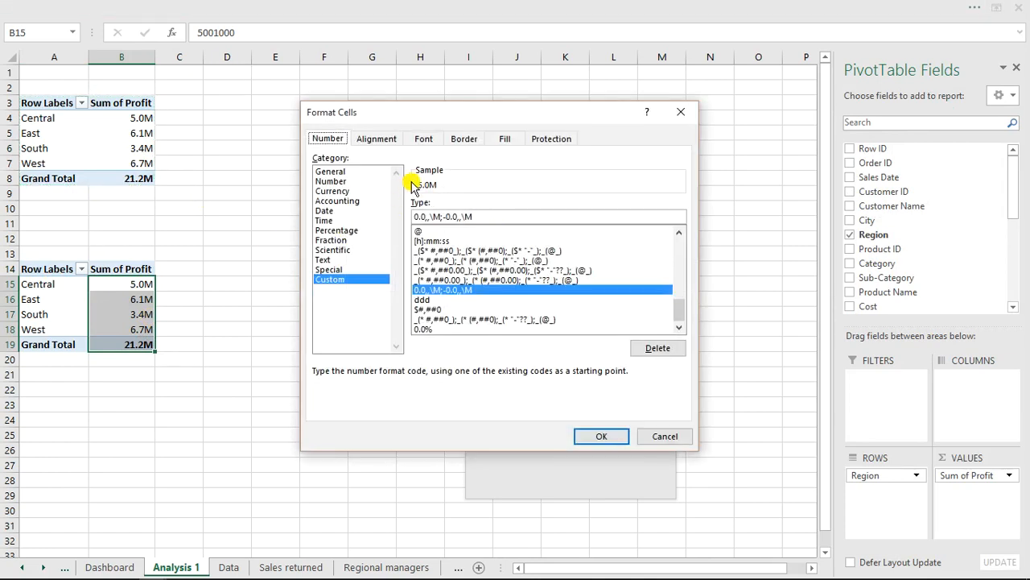
click(339, 191)
click(515, 209)
click(514, 209)
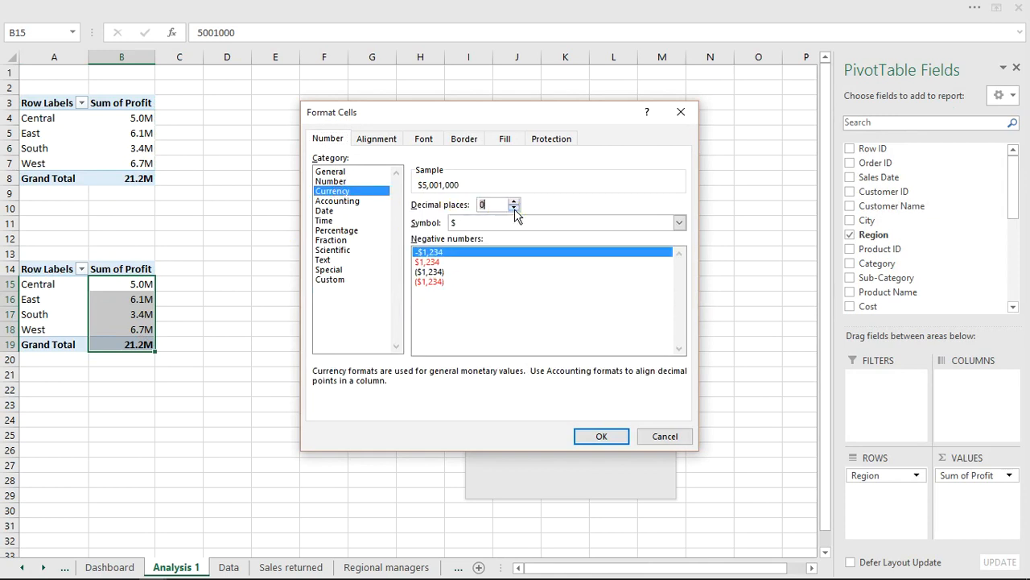
click(596, 437)
click(235, 310)
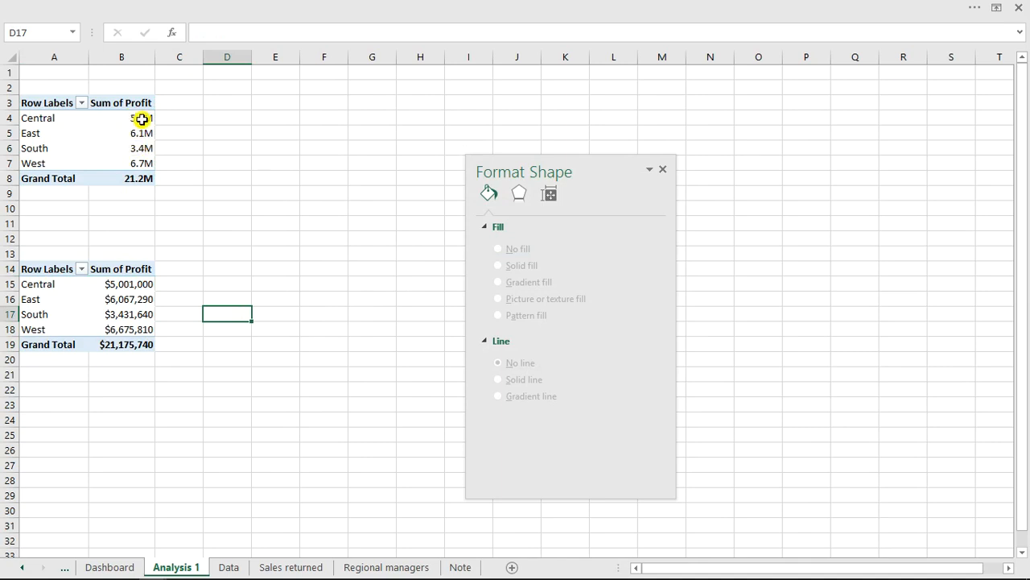
Step: Switch to the finished excel thingy dashboard workbook and filter its dashboard to May to examine the regional profit chart
mouse_move(136, 123)
click(116, 284)
mouse_move(473, 573)
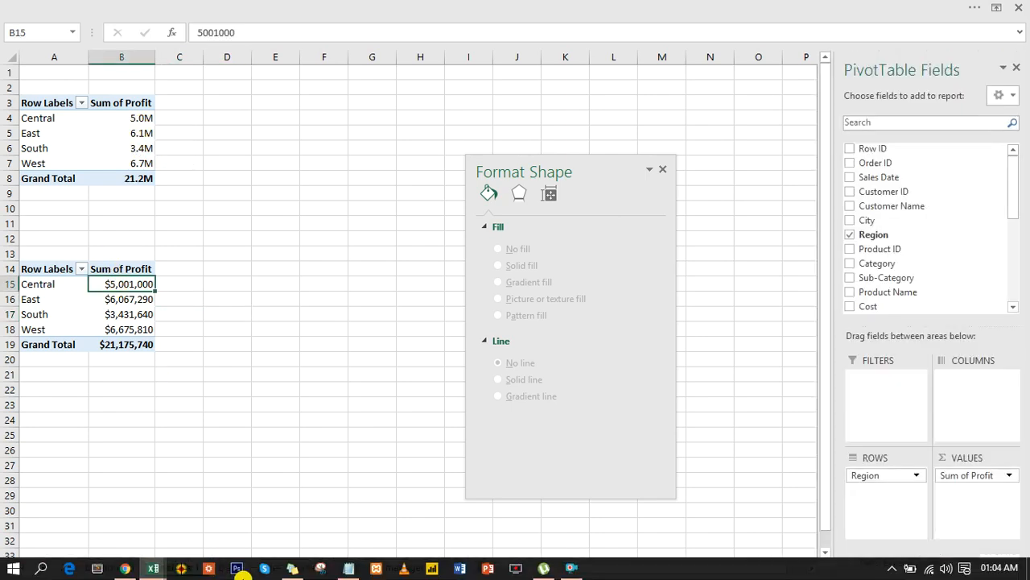
mouse_move(157, 573)
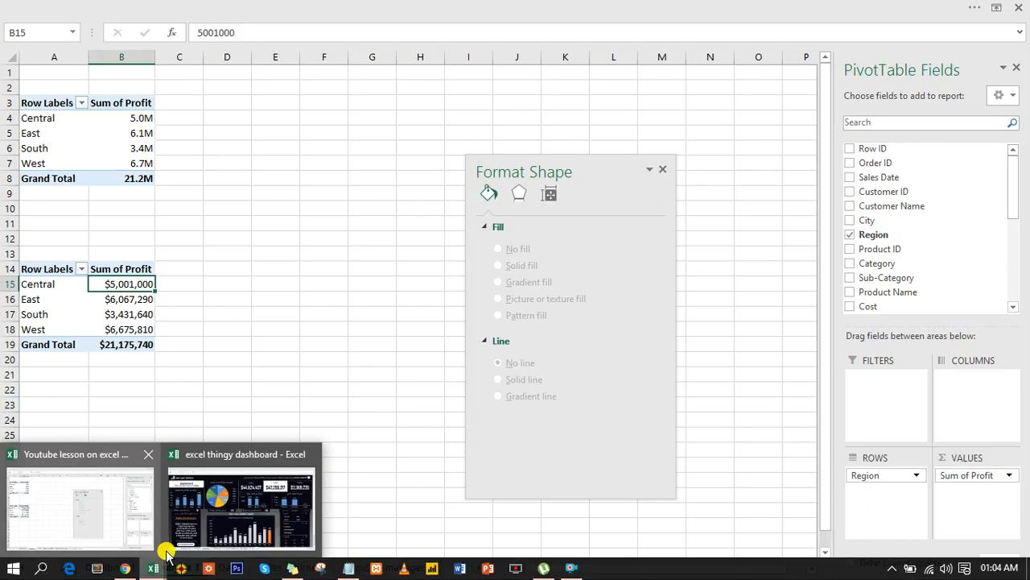
click(235, 520)
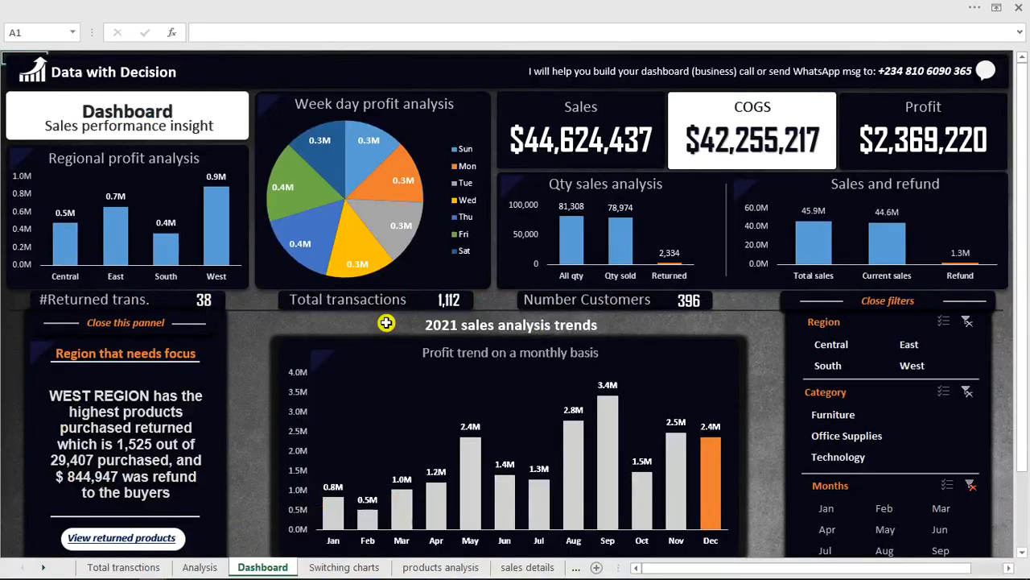
click(884, 525)
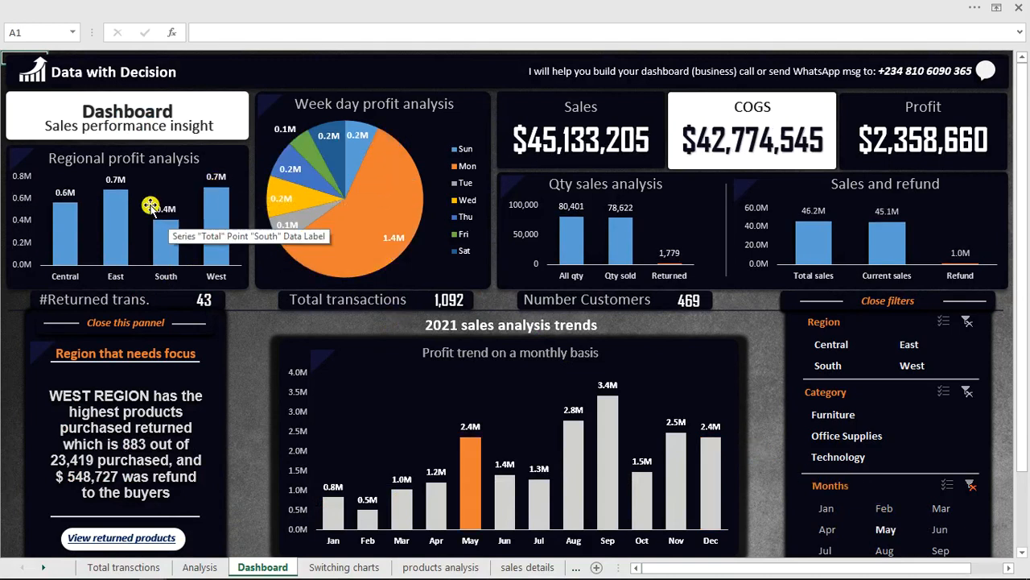
Step: Examine the regional sales analysis tables behind the finished dashboard's chart, and return to the Youtube lesson workbook
click(15, 160)
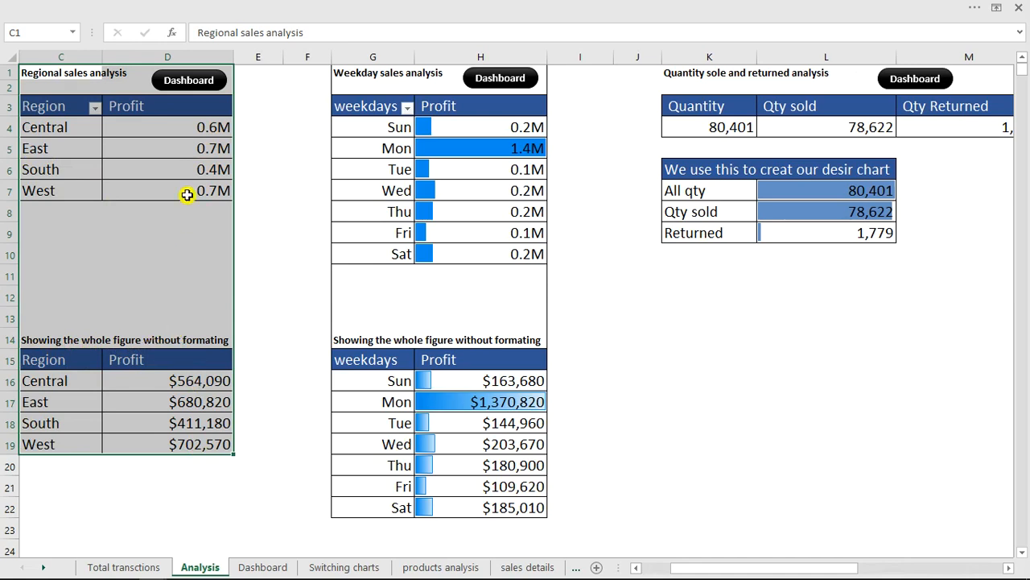
click(189, 80)
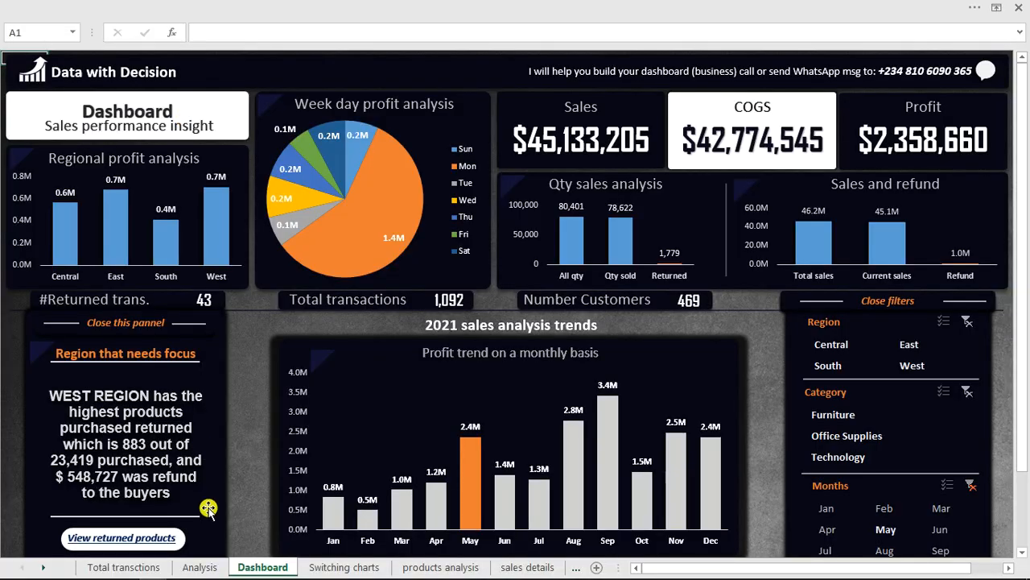
mouse_move(156, 571)
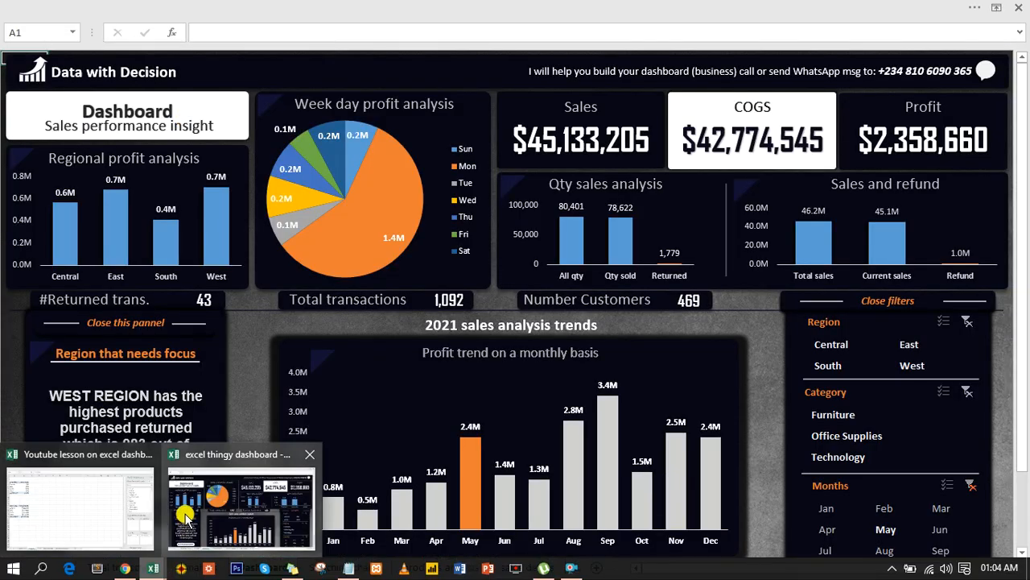
click(120, 508)
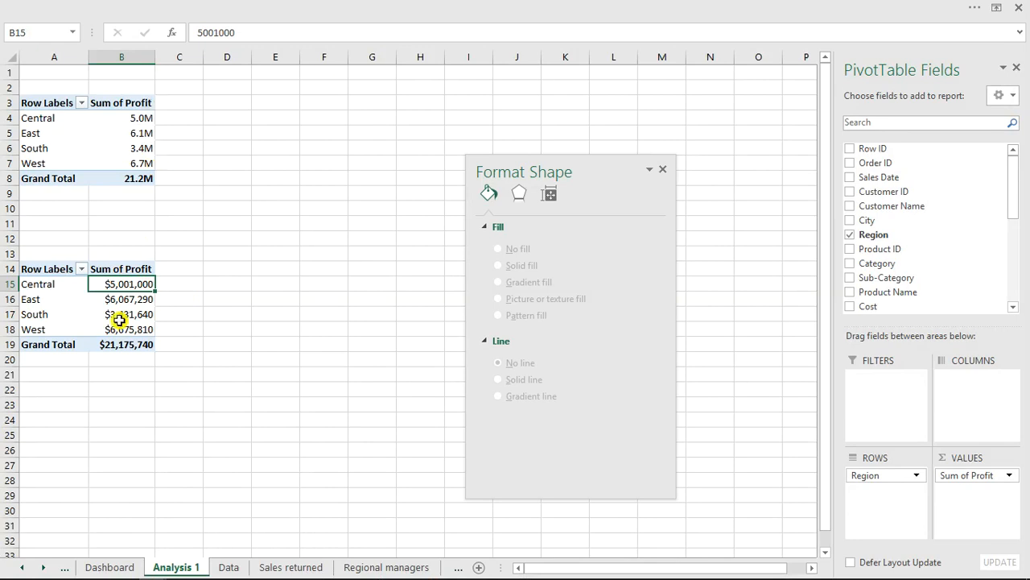
Step: On the Dashboard sheet, make the regional profit chart's data labels white and bold
click(110, 567)
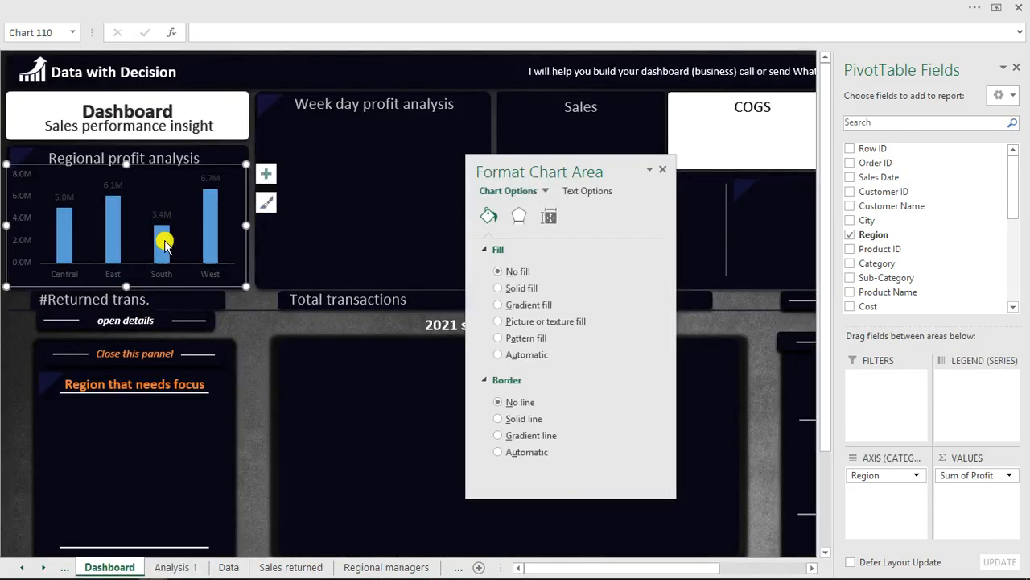
click(117, 186)
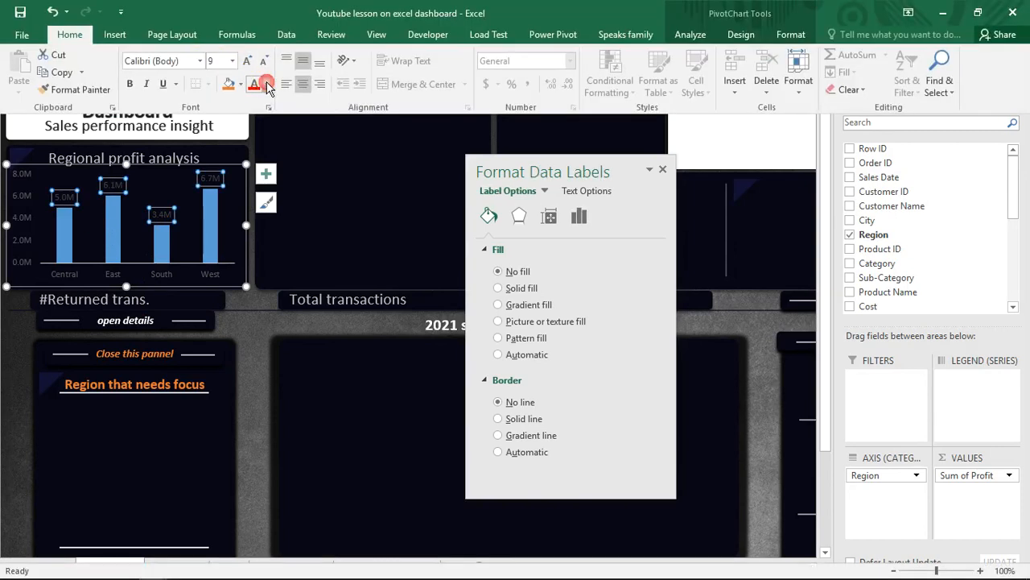
click(267, 84)
click(256, 138)
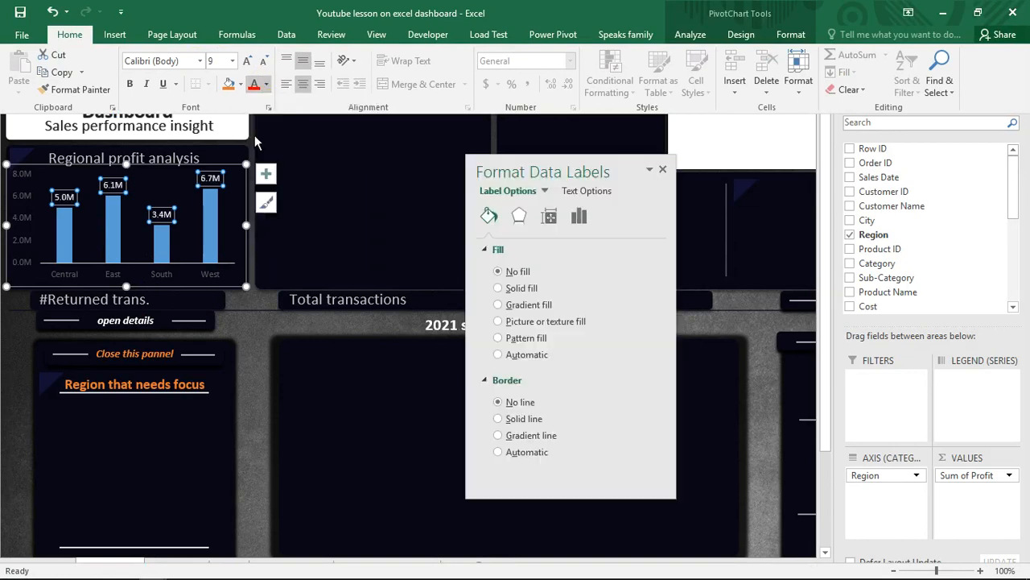
click(131, 87)
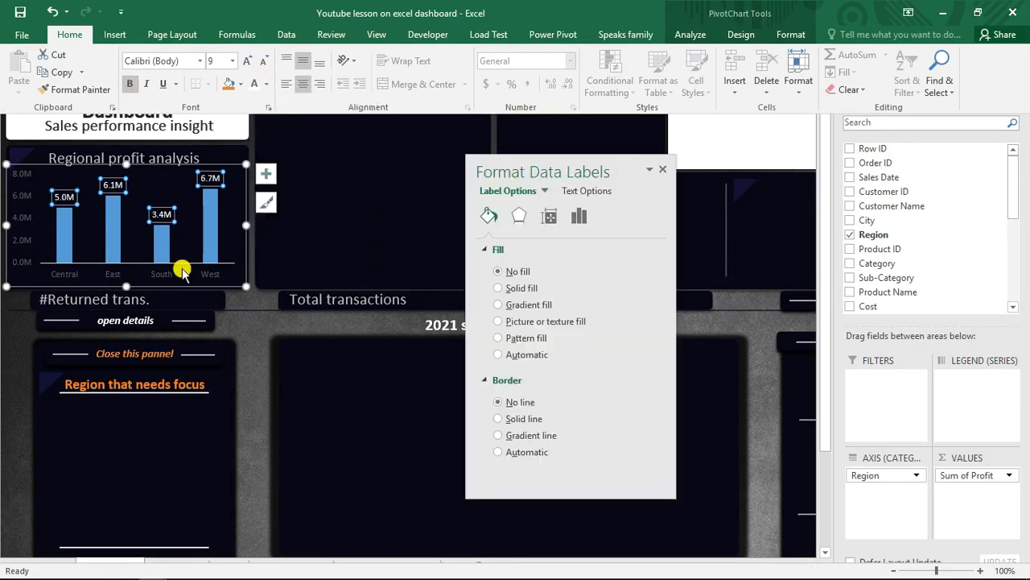
Step: Make the region names on the regional profit chart's horizontal axis white and bold
click(159, 275)
click(159, 274)
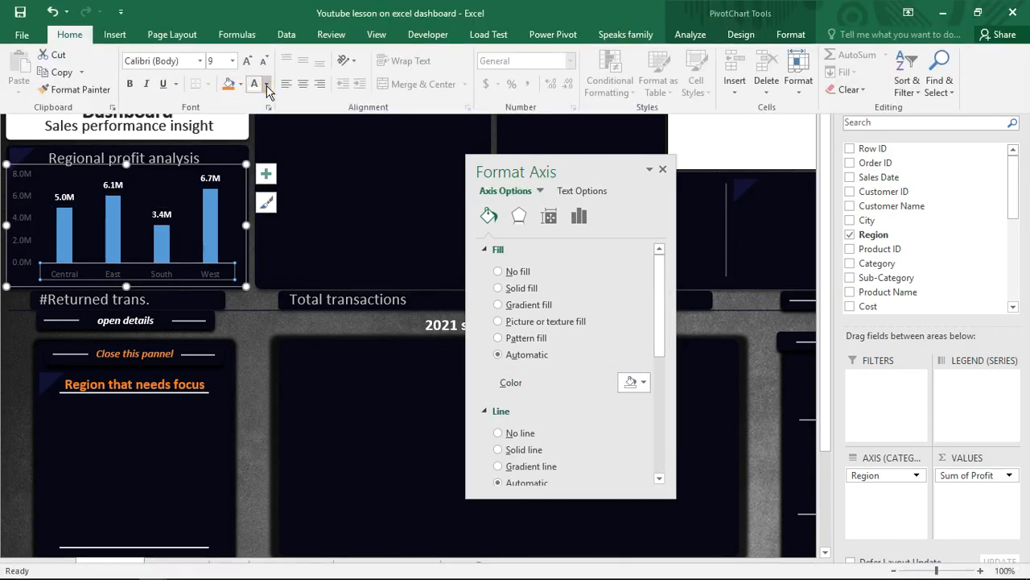
click(266, 84)
click(253, 161)
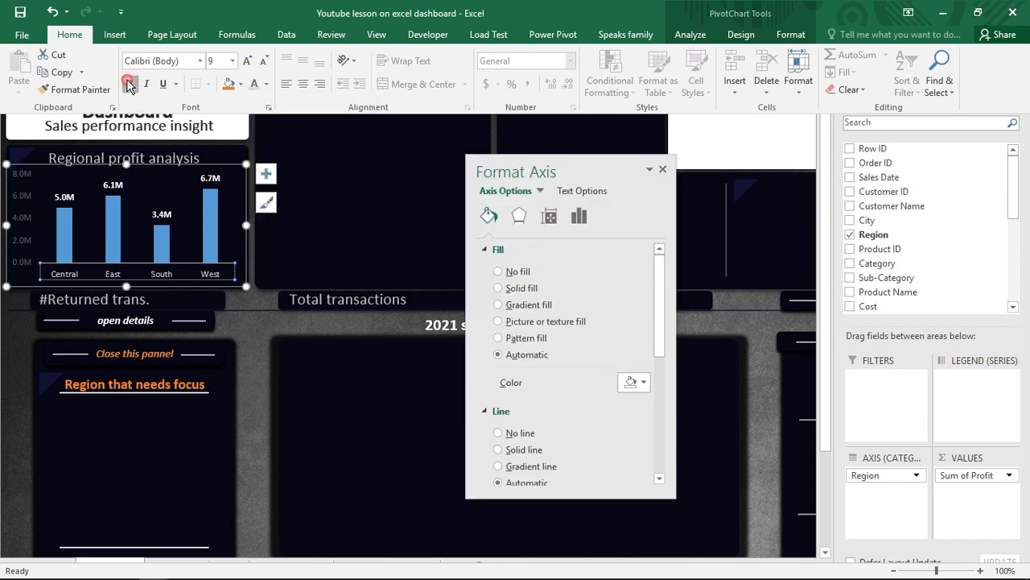
Step: Change the font of the regional profit chart's vertical axis values to light grey
click(25, 200)
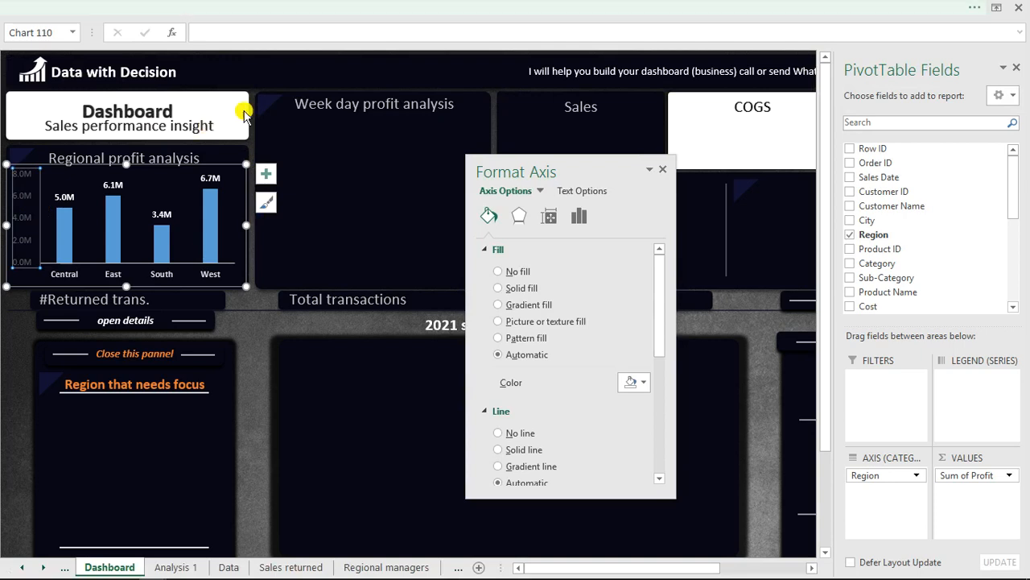
click(257, 10)
click(266, 84)
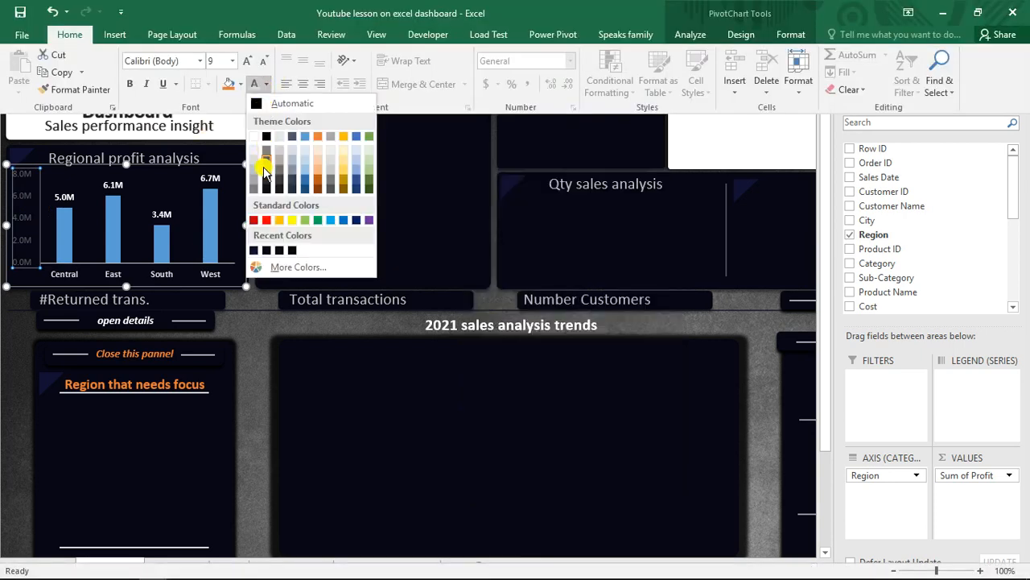
click(255, 173)
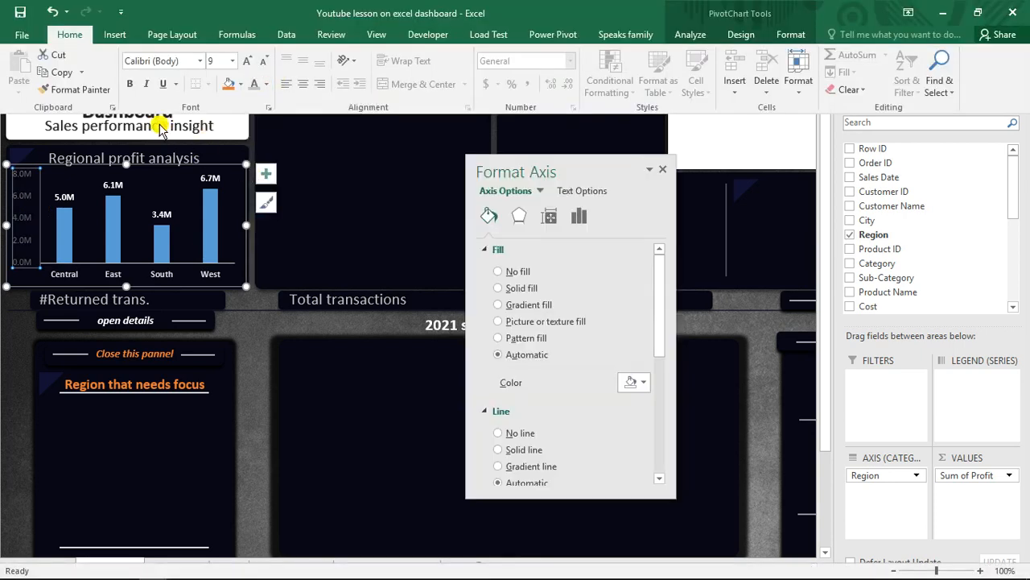
click(306, 205)
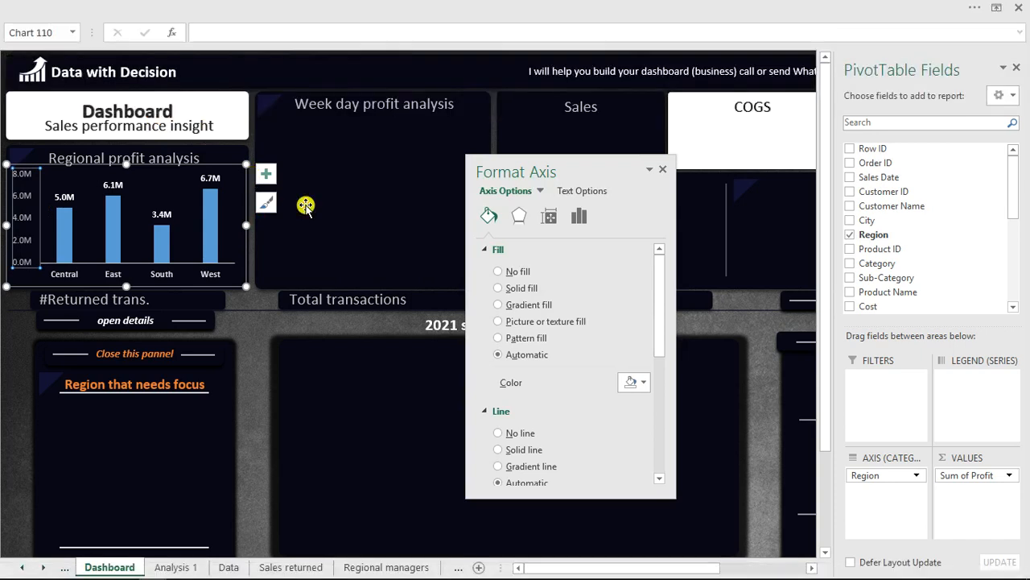
click(257, 344)
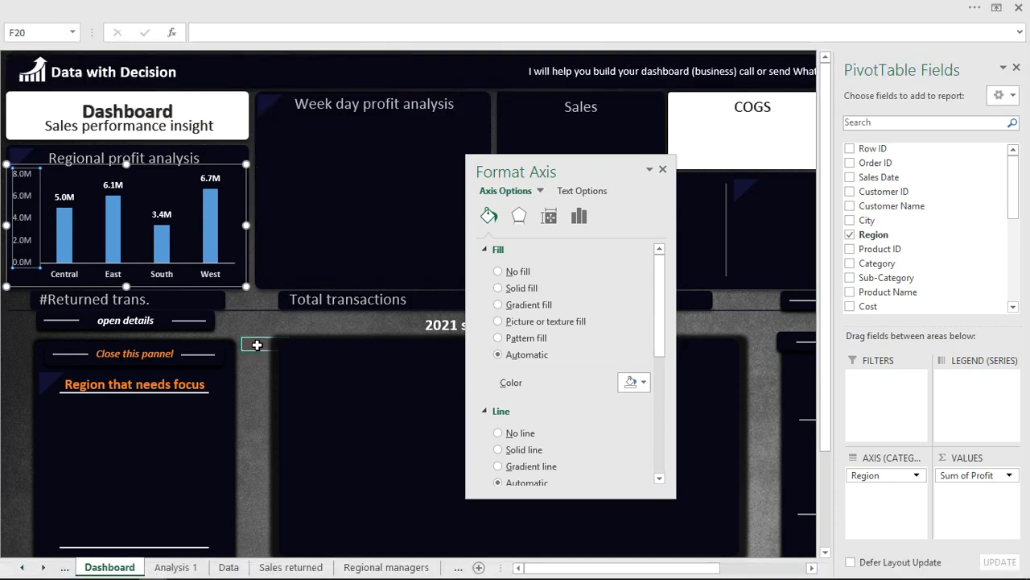
Step: Widen the columns of the regional profit chart by setting the series gap width to 100%
click(217, 244)
click(214, 240)
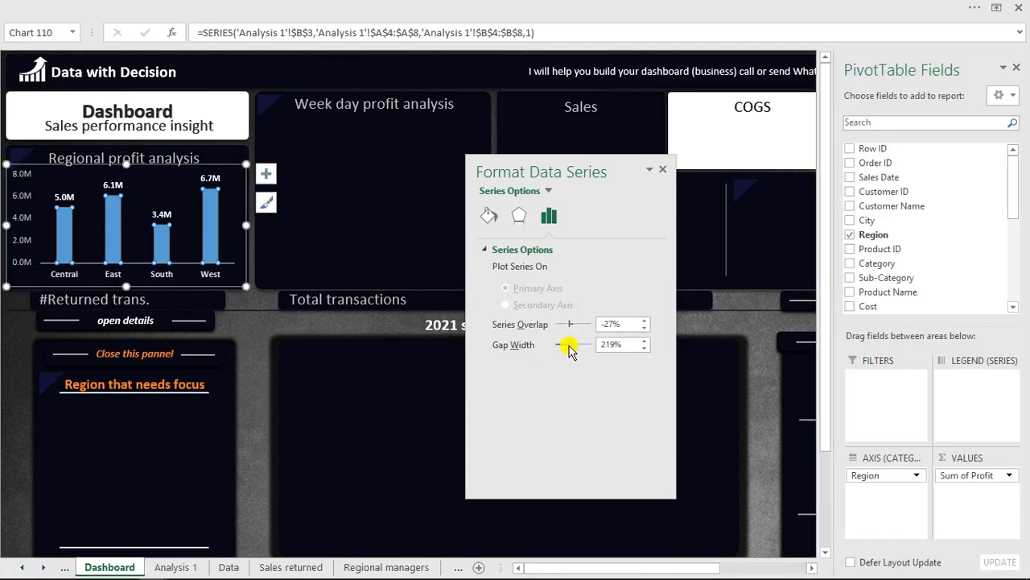
drag(572, 344, 565, 344)
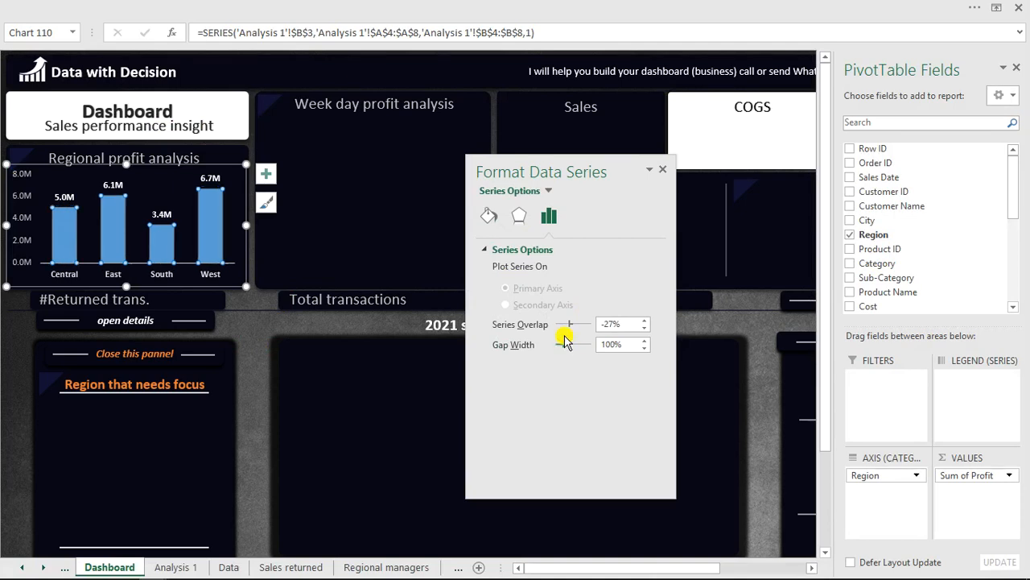
Step: Apply an outer shadow preset with a 135° angle to the profit columns, reduce its transparency, and finish formatting the chart
click(522, 219)
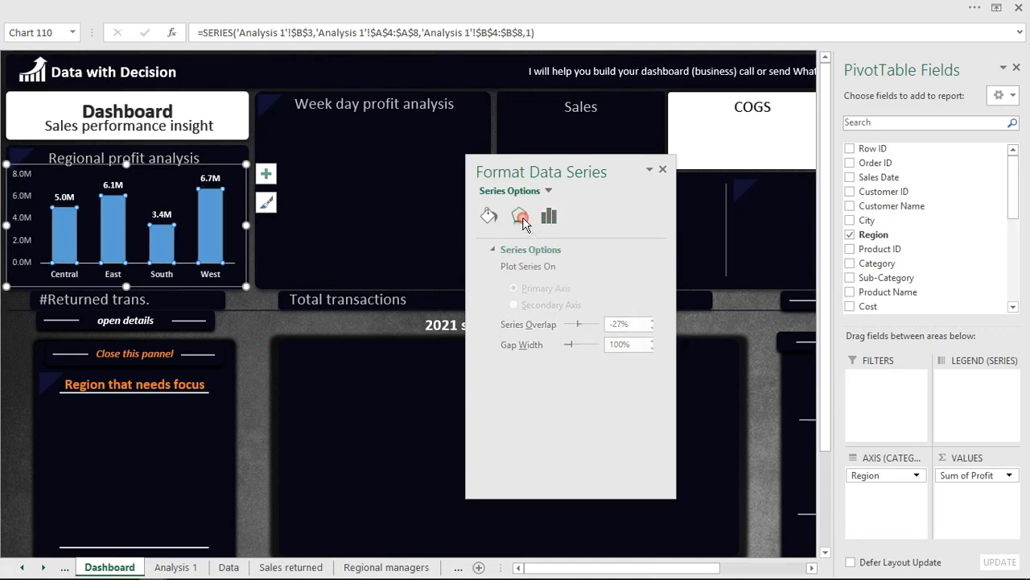
click(515, 251)
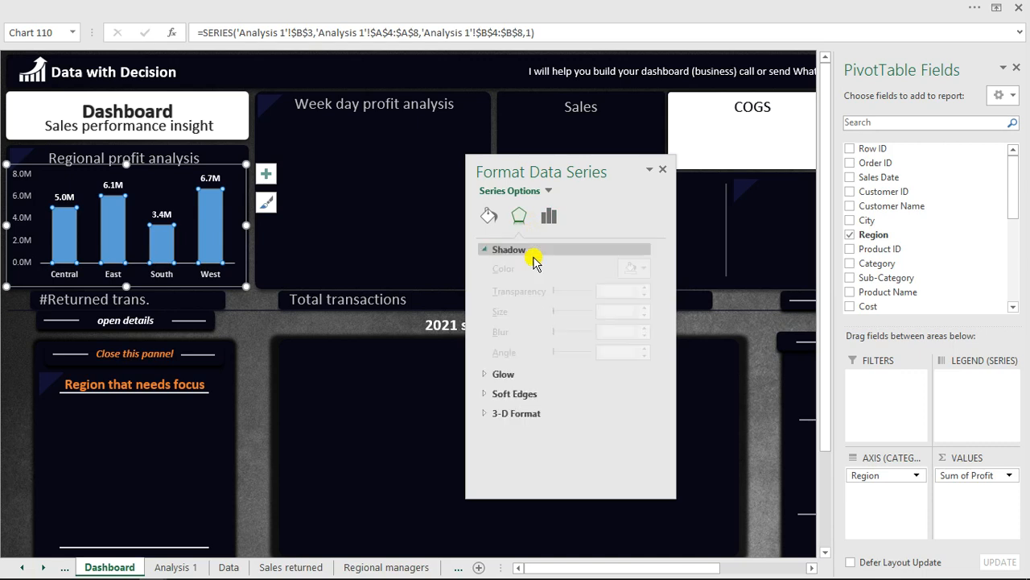
click(640, 276)
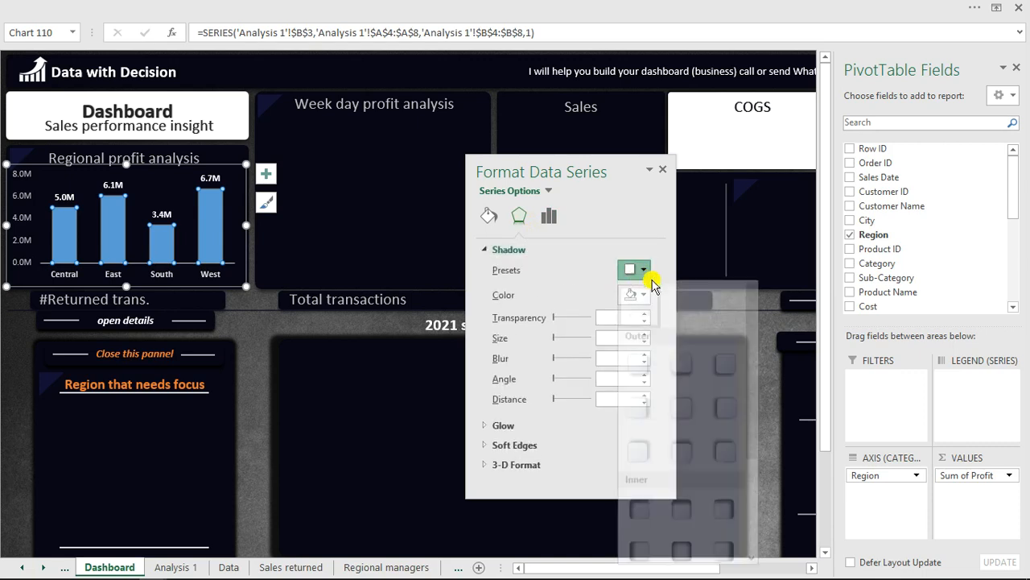
click(721, 380)
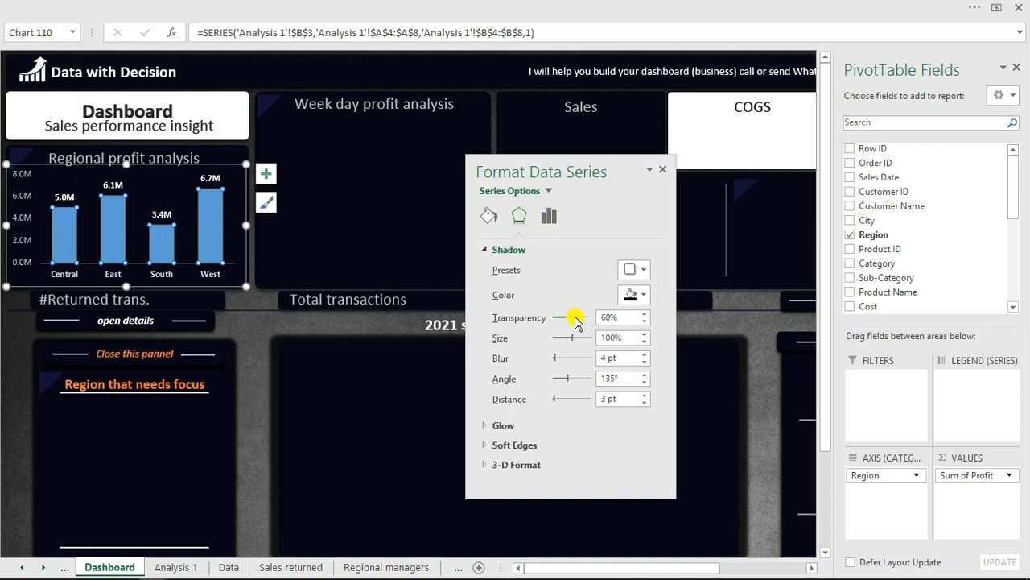
drag(607, 322, 459, 325)
click(665, 172)
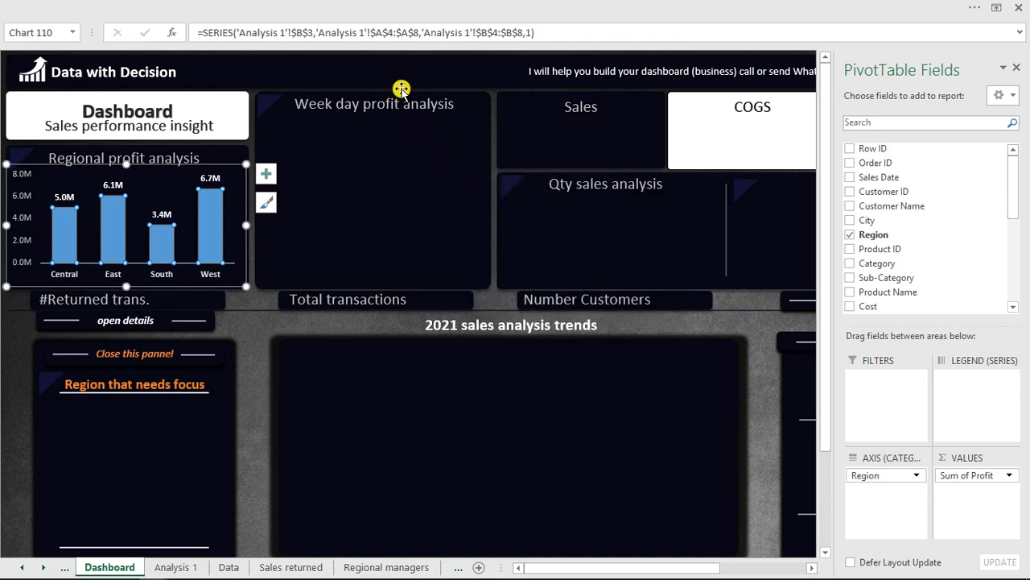
click(331, 327)
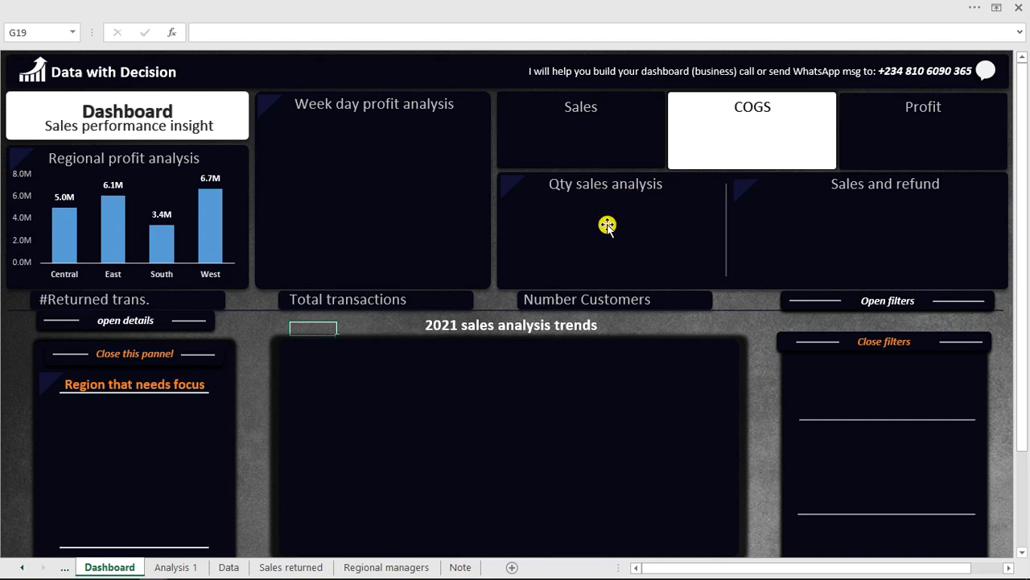
Step: Copy the profit-by-region PivotTable in A3:B8 on the Analysis 1 sheet and paste a duplicate at cell F3
key(ctrl+Page_Down)
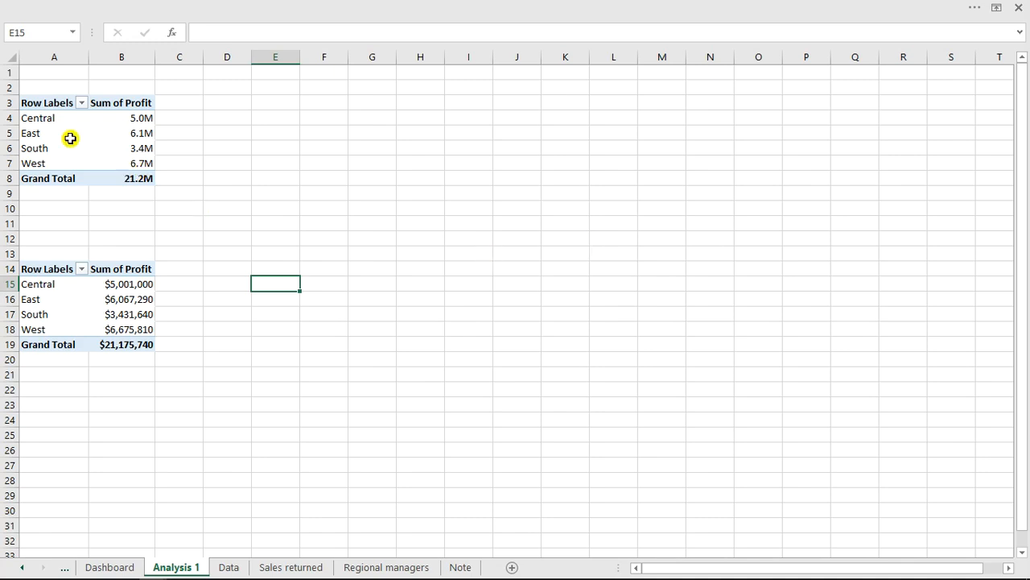
drag(23, 102, 127, 179)
key(ctrl+c)
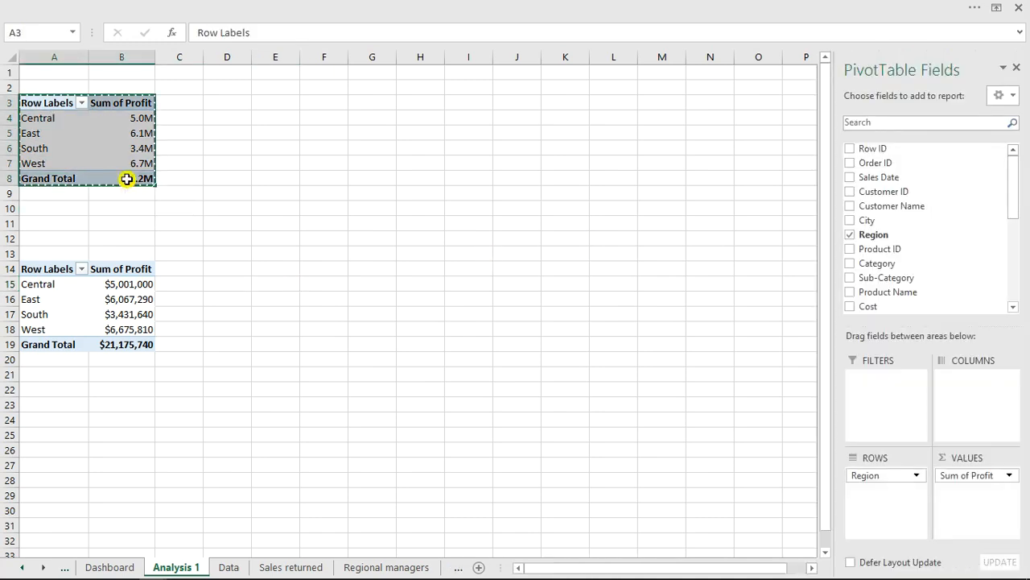
click(327, 103)
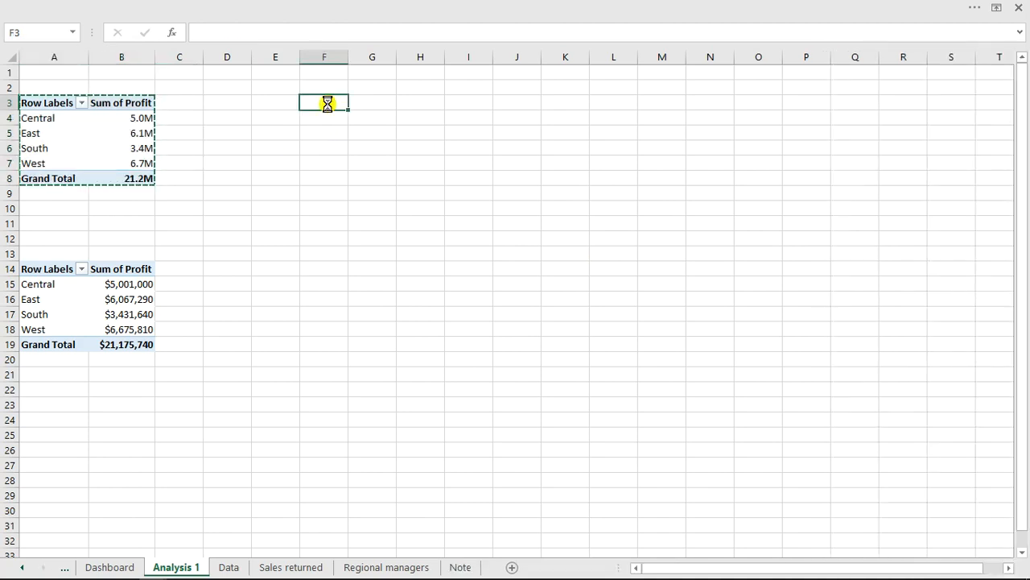
key(ctrl+v)
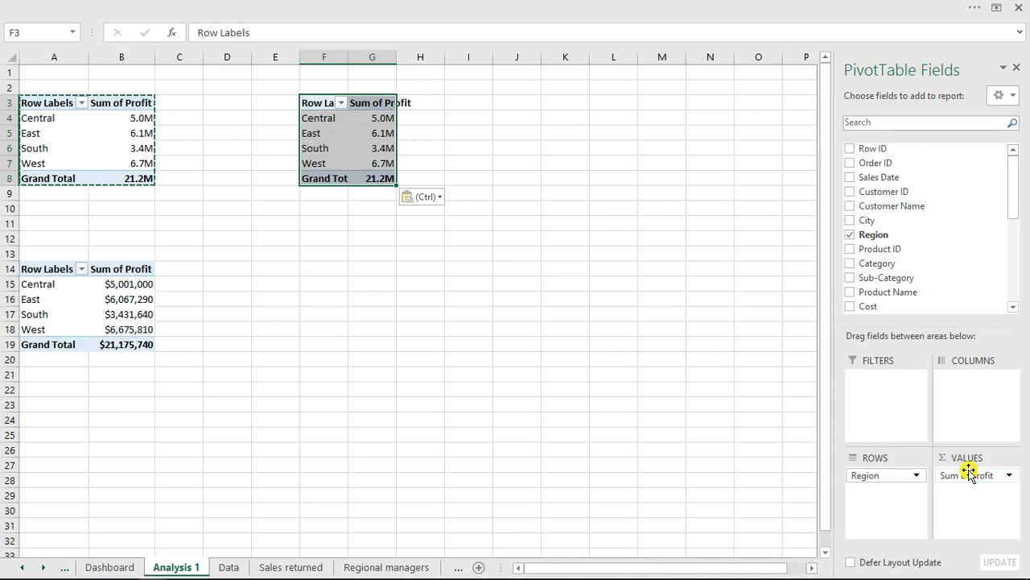
Step: Remove the Sum of Profit value and the Region row field from the PivotTable at F3
click(970, 475)
drag(971, 475, 772, 473)
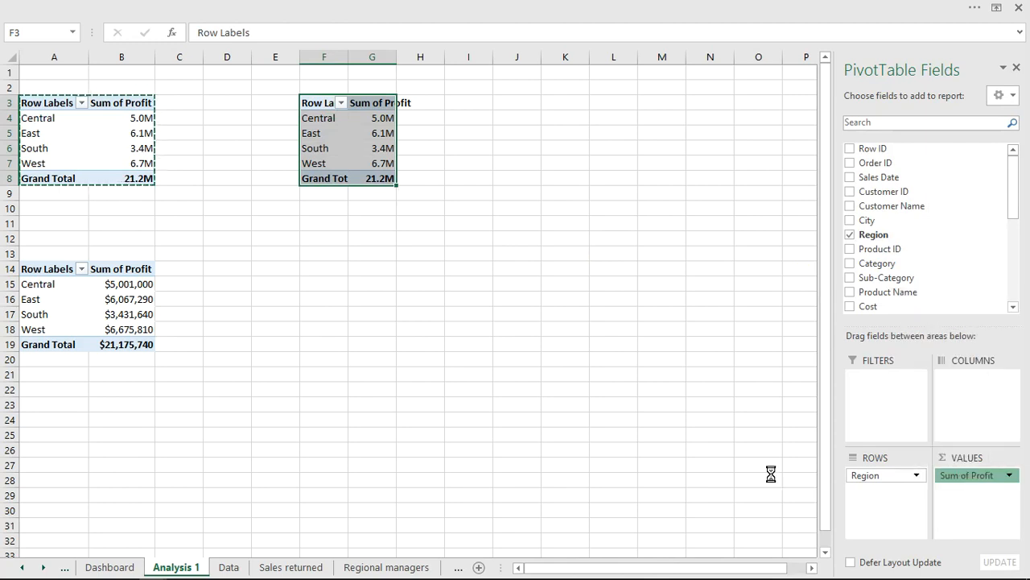
drag(886, 478, 722, 443)
Step: Add Qty sold, Qty Returned and Quantity as summed values to the empty PivotTable at F3
drag(1009, 202, 1014, 293)
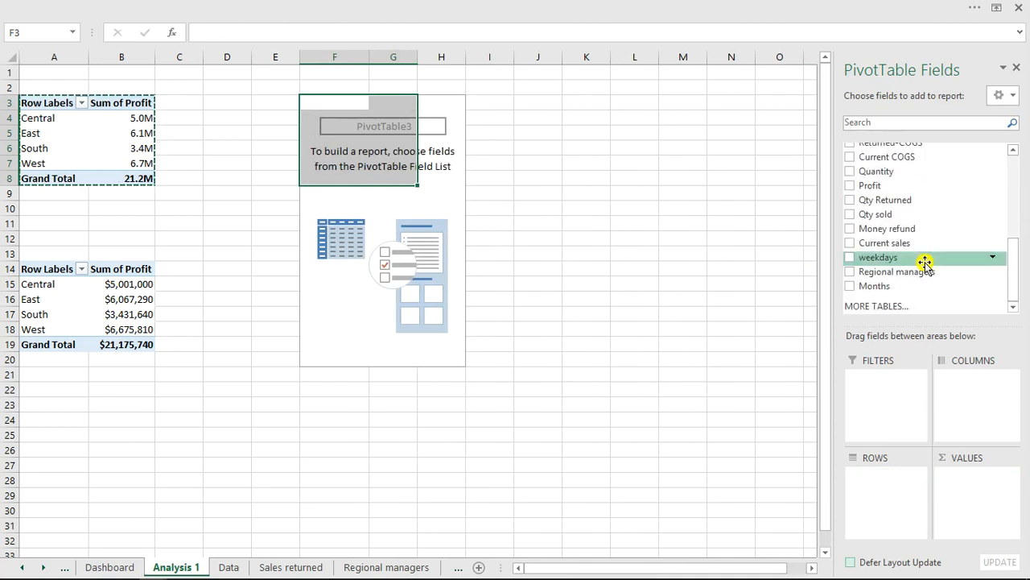
click(850, 213)
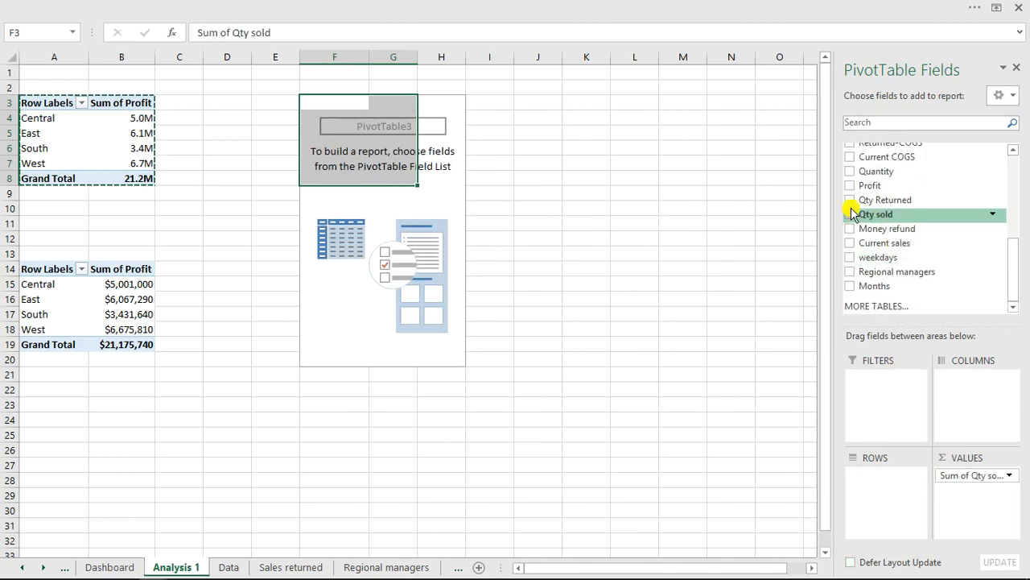
click(850, 199)
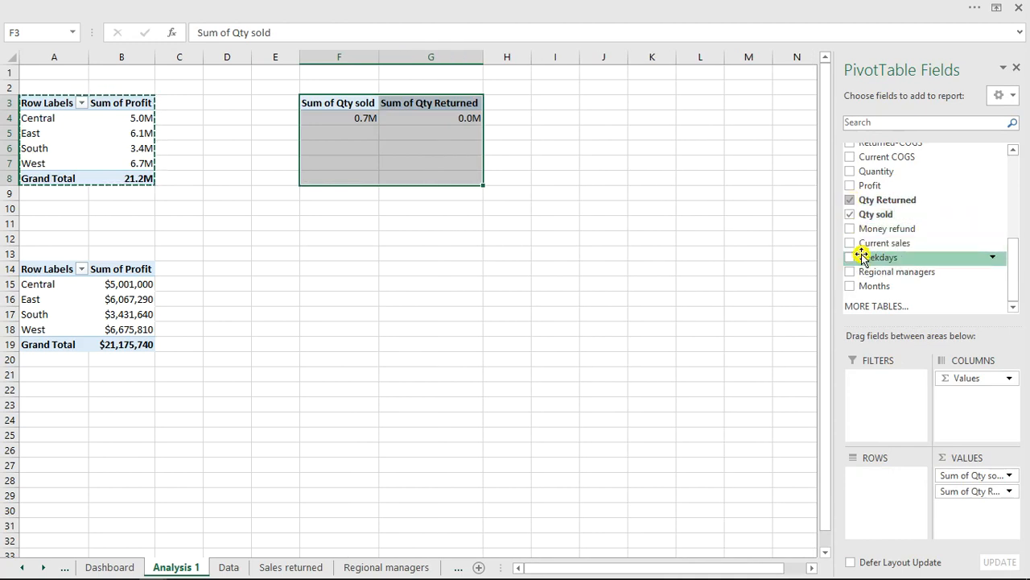
scroll(860, 270, up, 2)
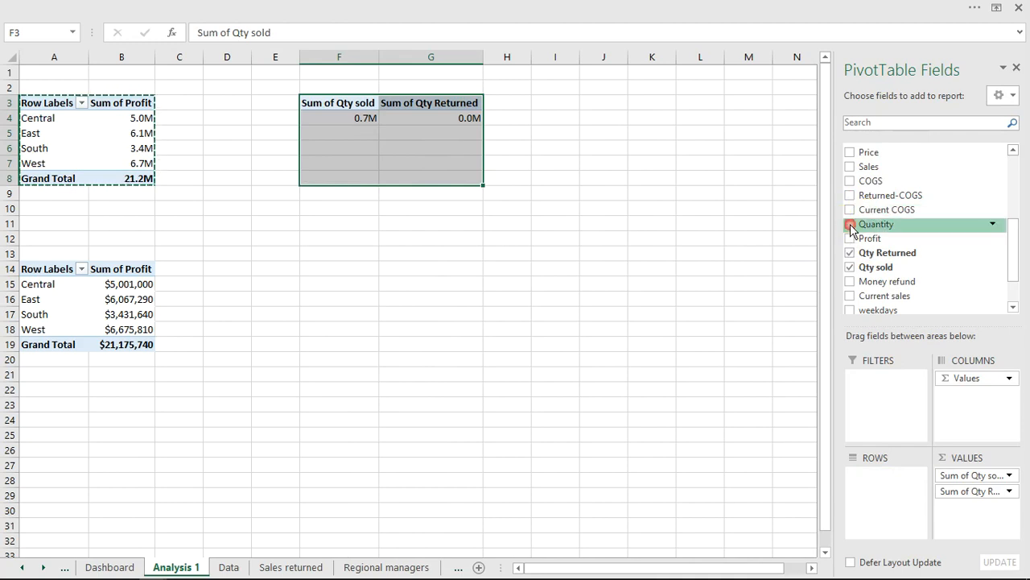
click(850, 225)
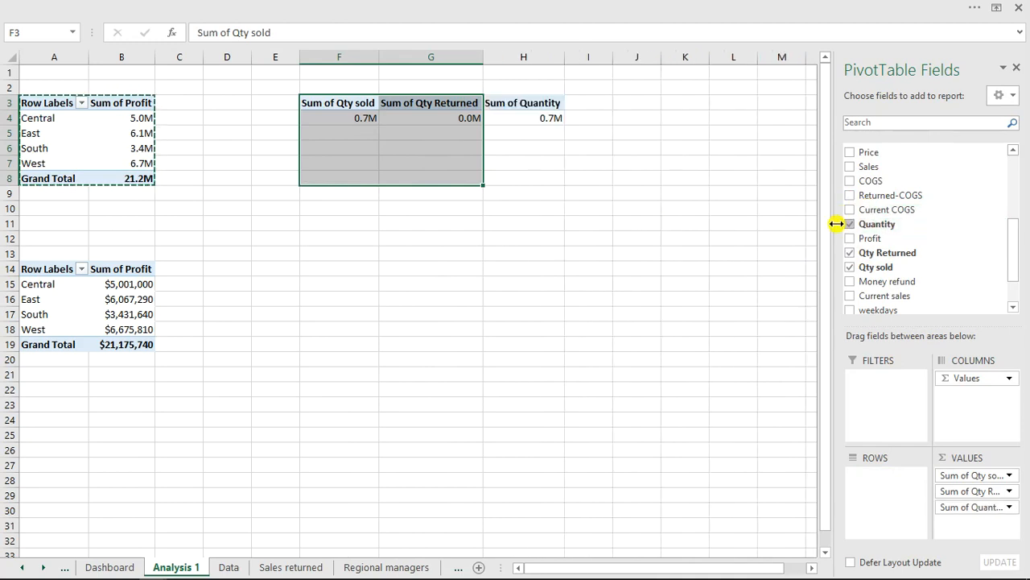
Step: Format the quantity totals in F4:H4 as Currency with the $ symbol and 0 decimal places
click(459, 121)
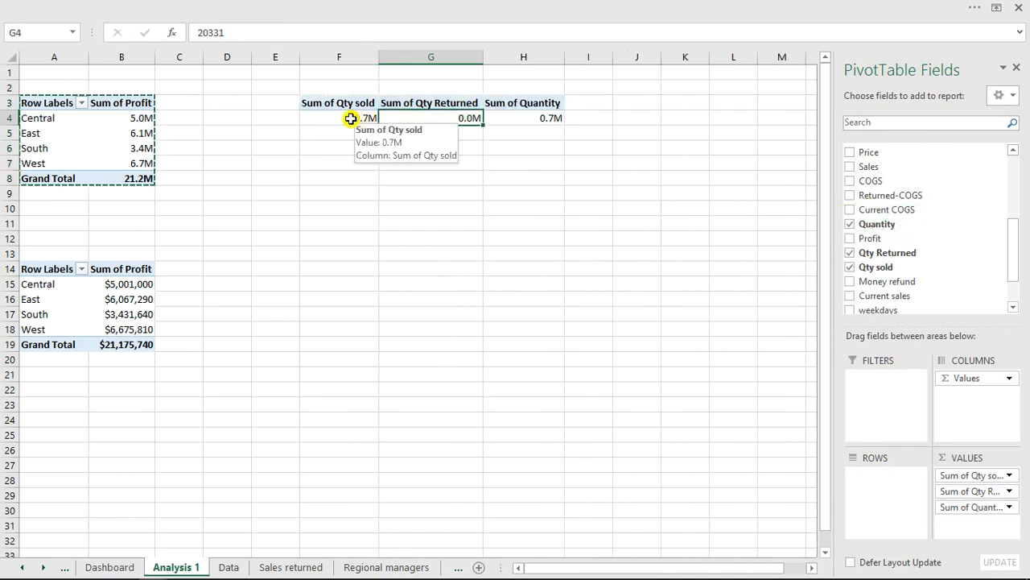
drag(350, 118, 526, 122)
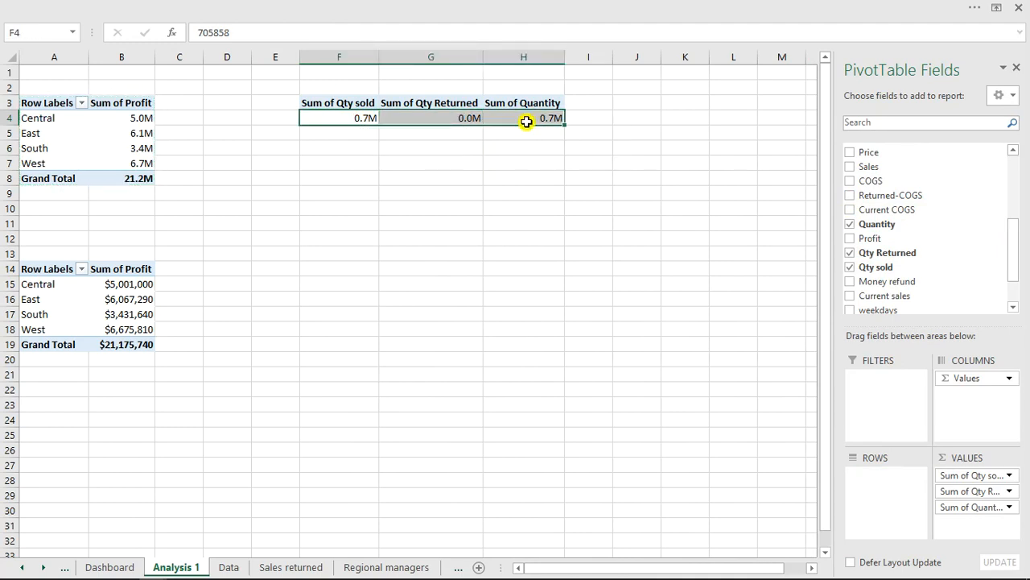
key(ctrl+1)
click(334, 191)
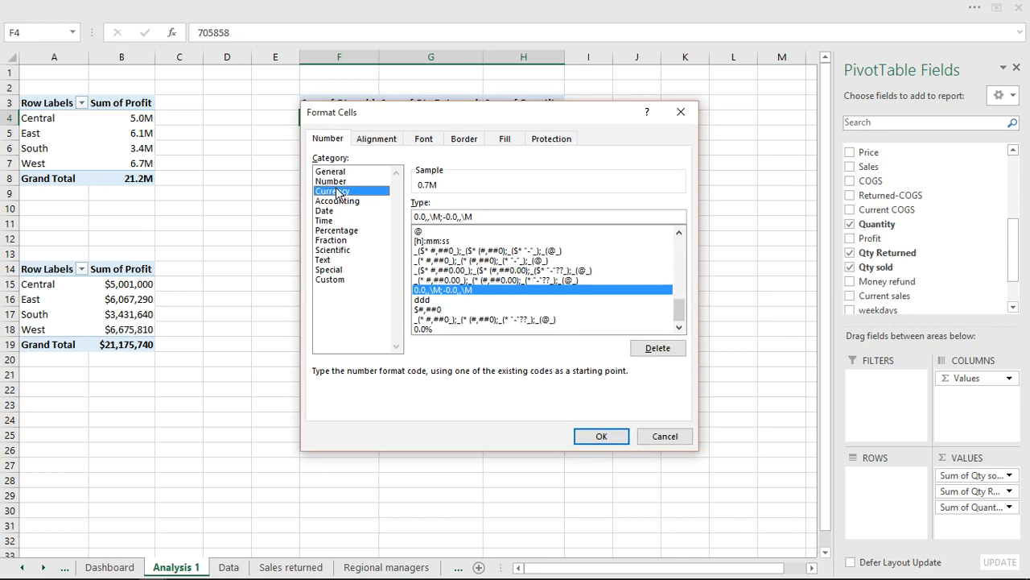
click(514, 208)
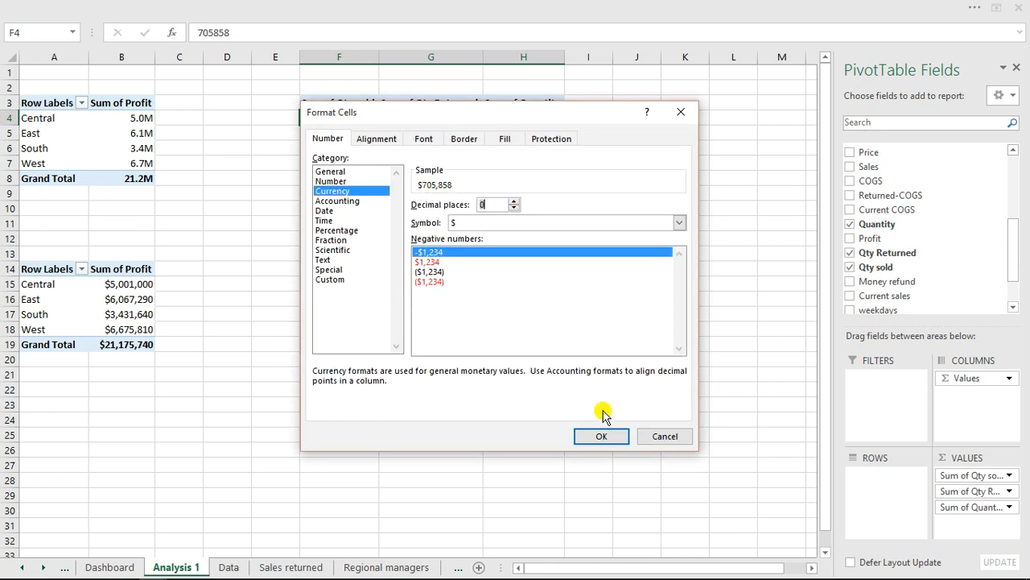
click(604, 435)
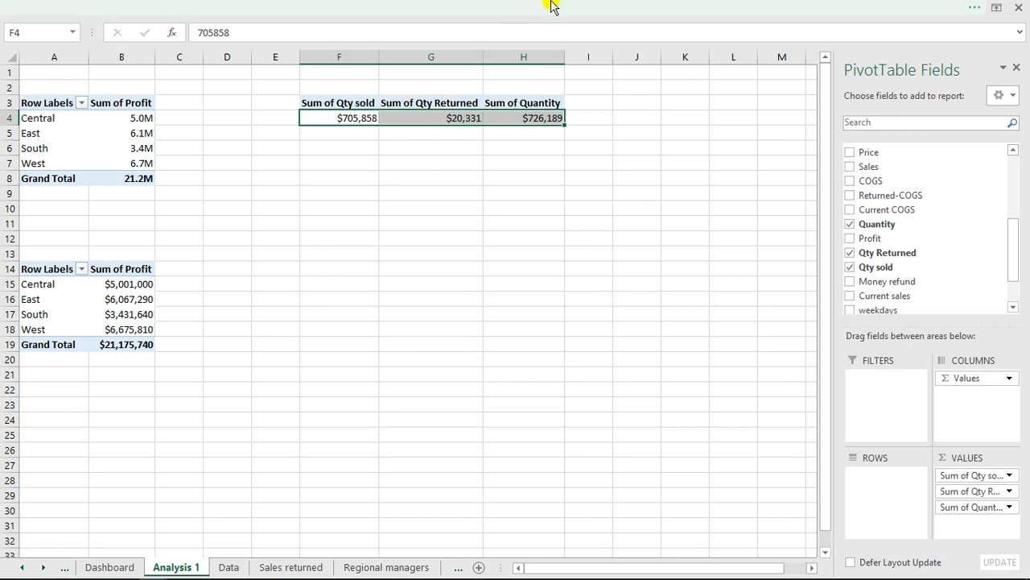
click(623, 6)
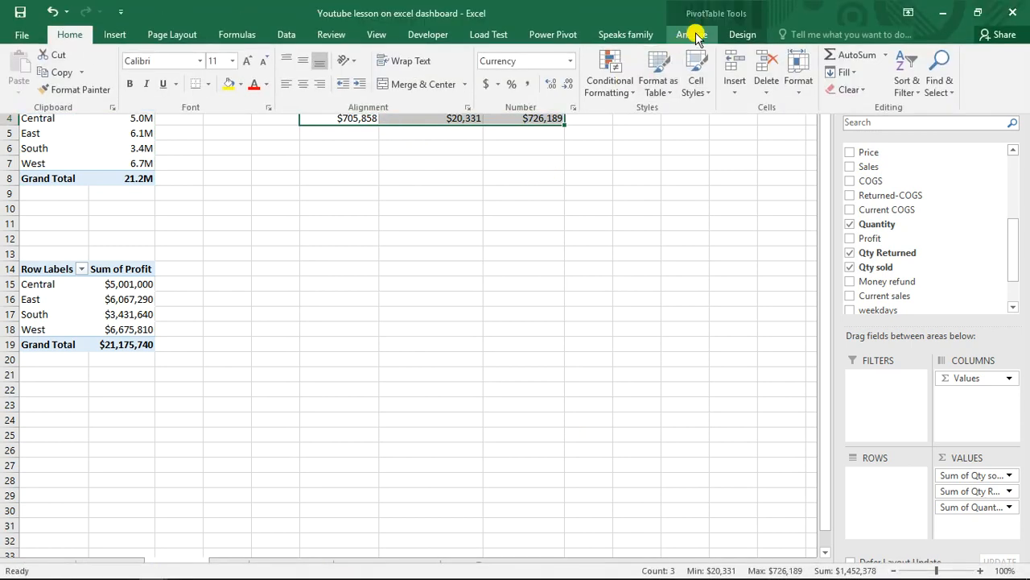
Step: Insert a Clustered Column PivotChart from the quantity PivotTable at F3 and place it beside the table, starting around column I
click(692, 34)
click(818, 64)
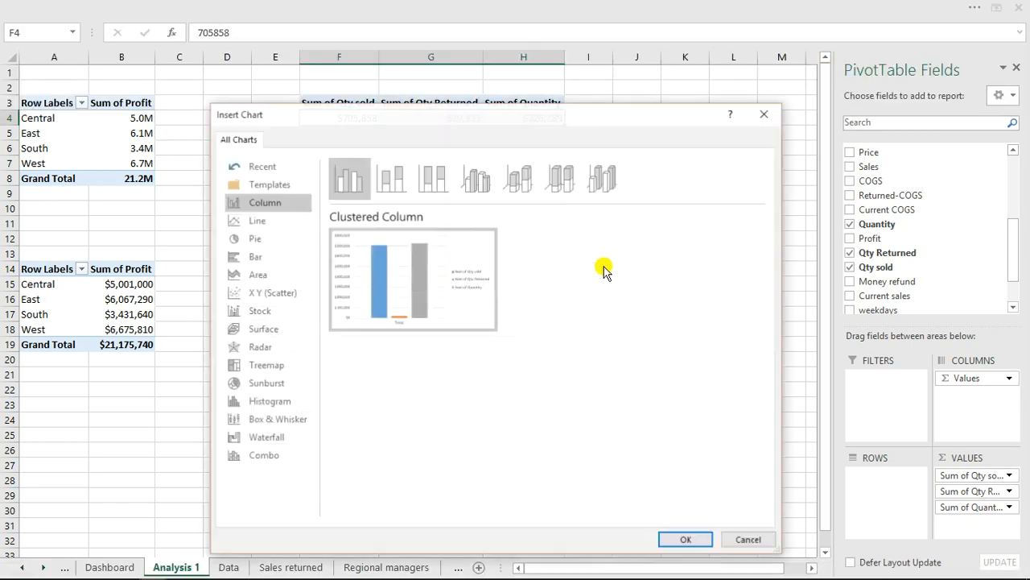
click(709, 545)
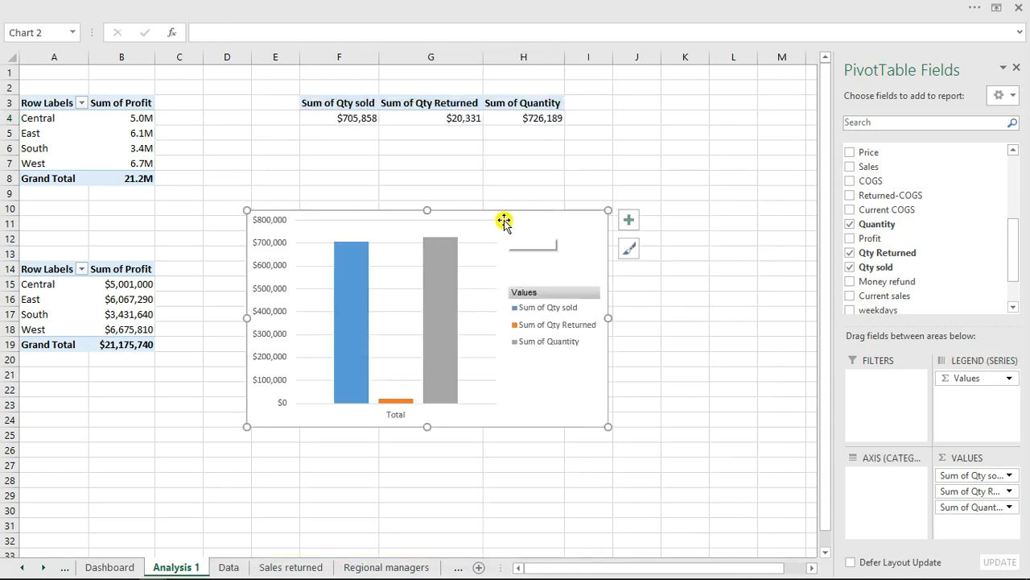
drag(504, 222, 795, 166)
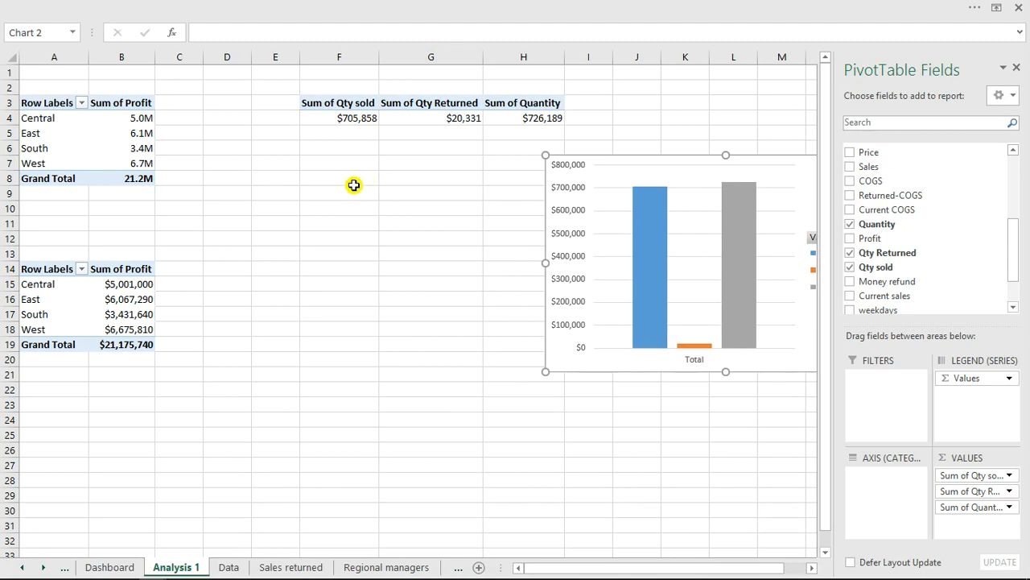
click(372, 178)
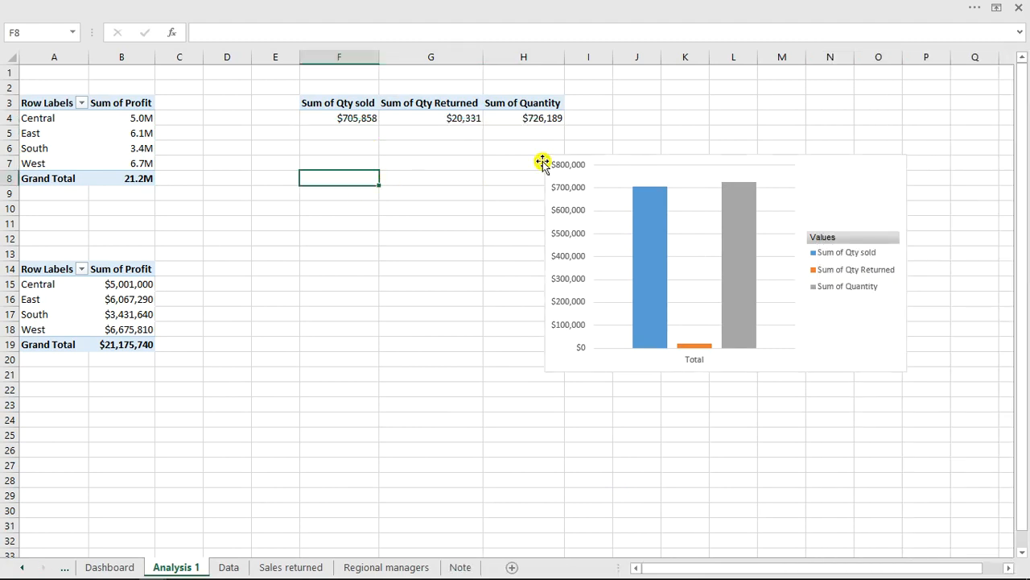
click(708, 168)
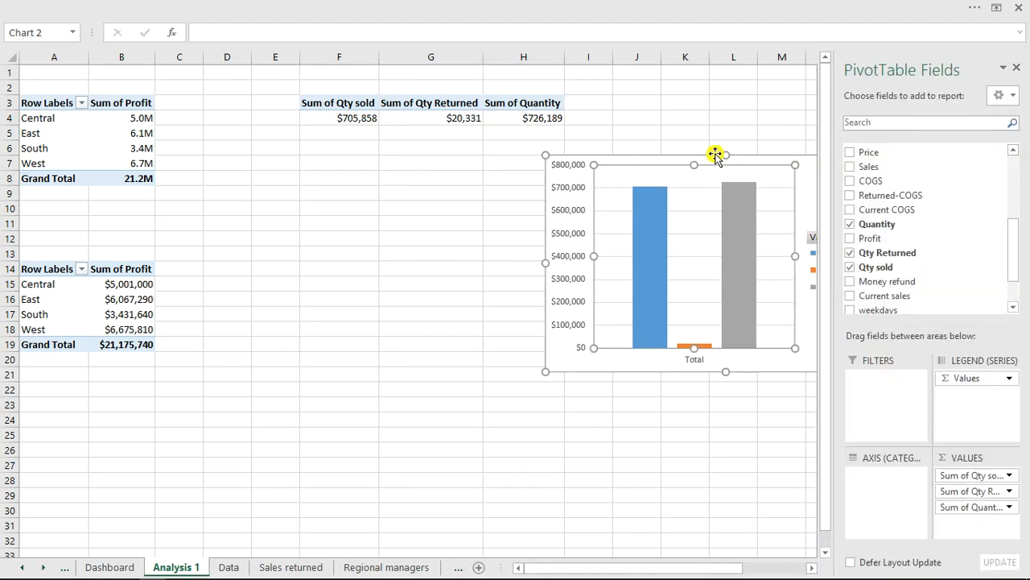
drag(717, 155, 770, 138)
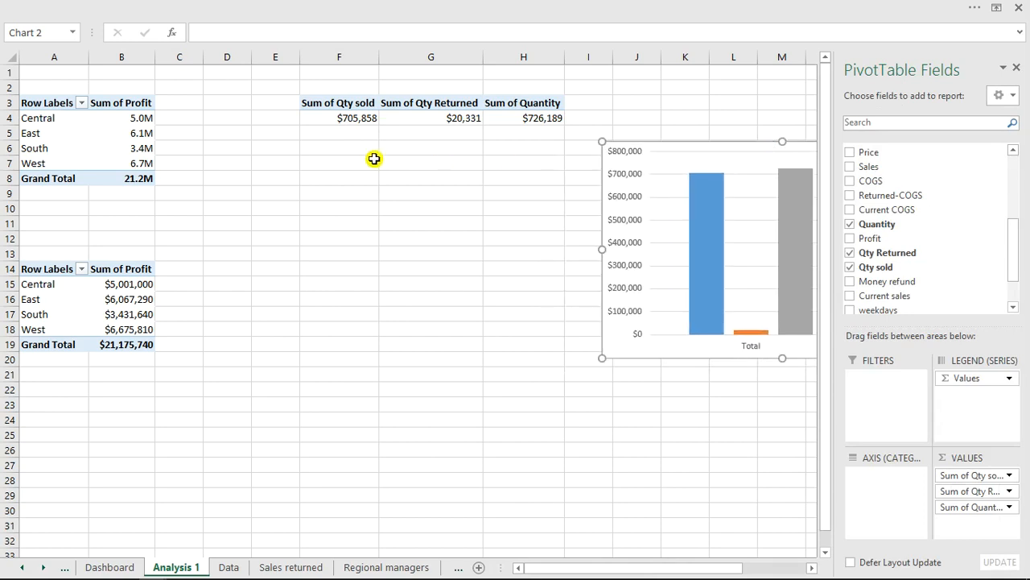
Step: Transpose the headings F3:H3 into F8:F10 with the array formula =TRANSPOSE(F3:H3) and autofit column F
click(333, 178)
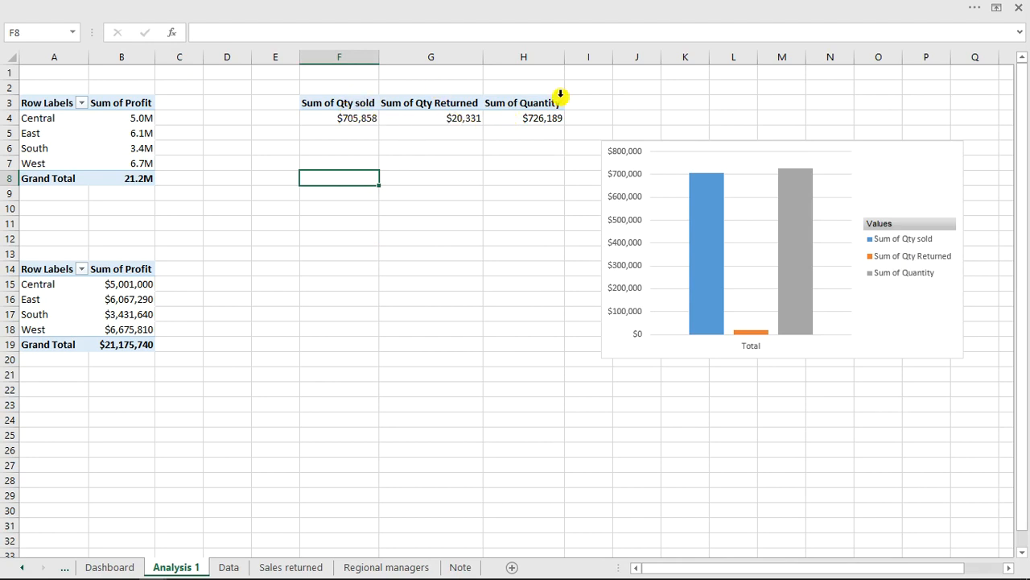
drag(335, 177, 336, 201)
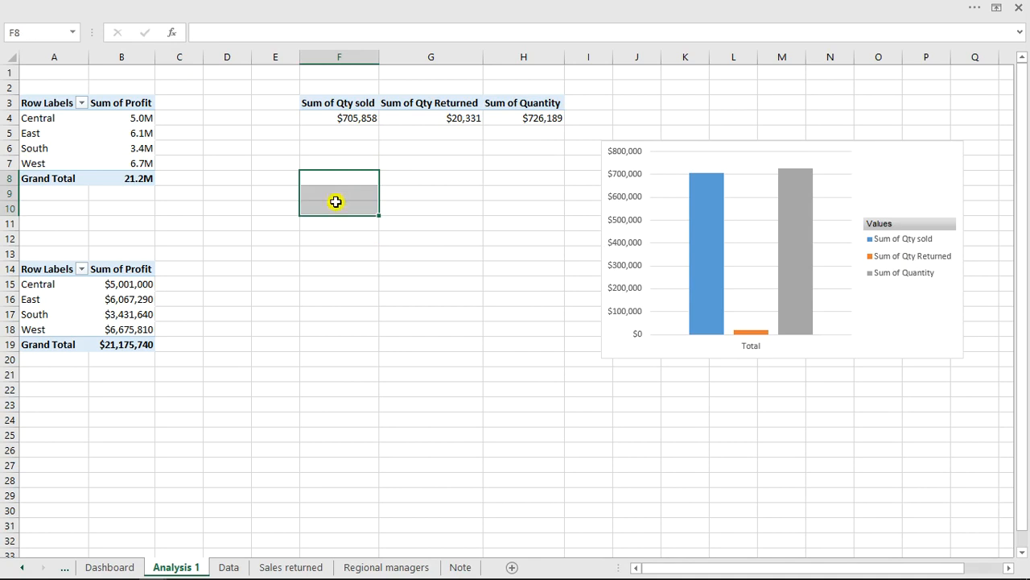
text(=tra)
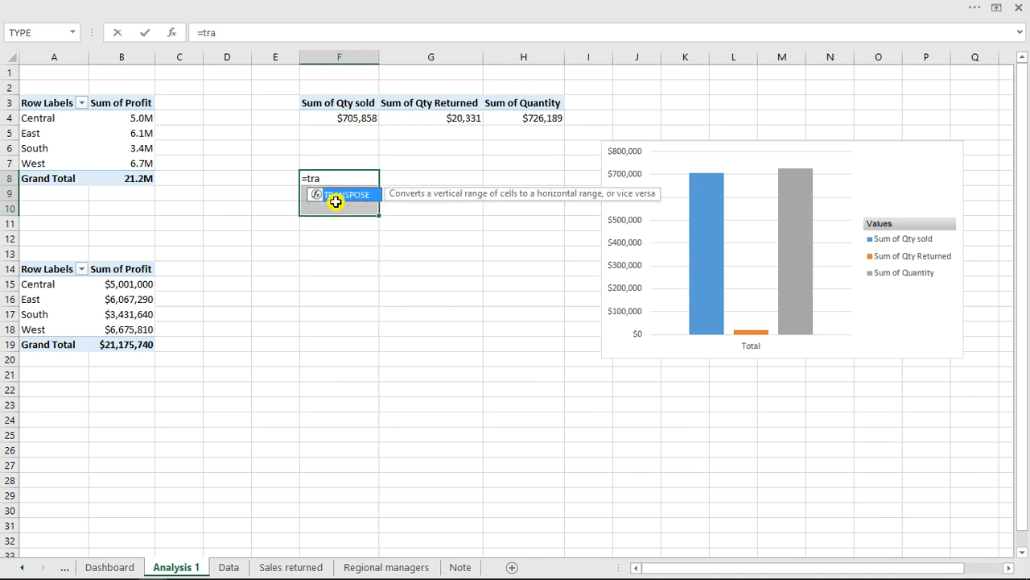
key(Tab)
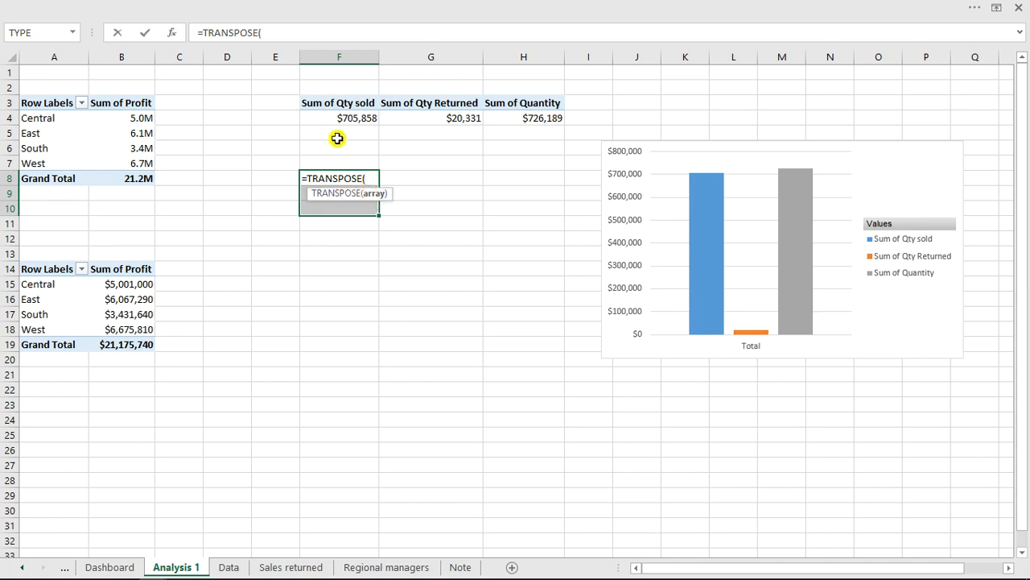
drag(339, 105, 521, 103)
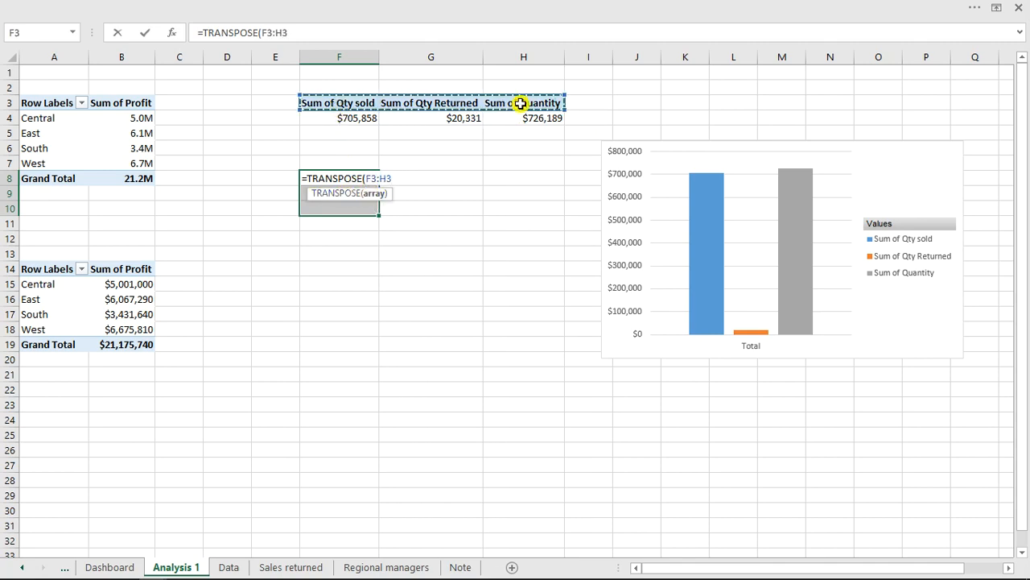
text())
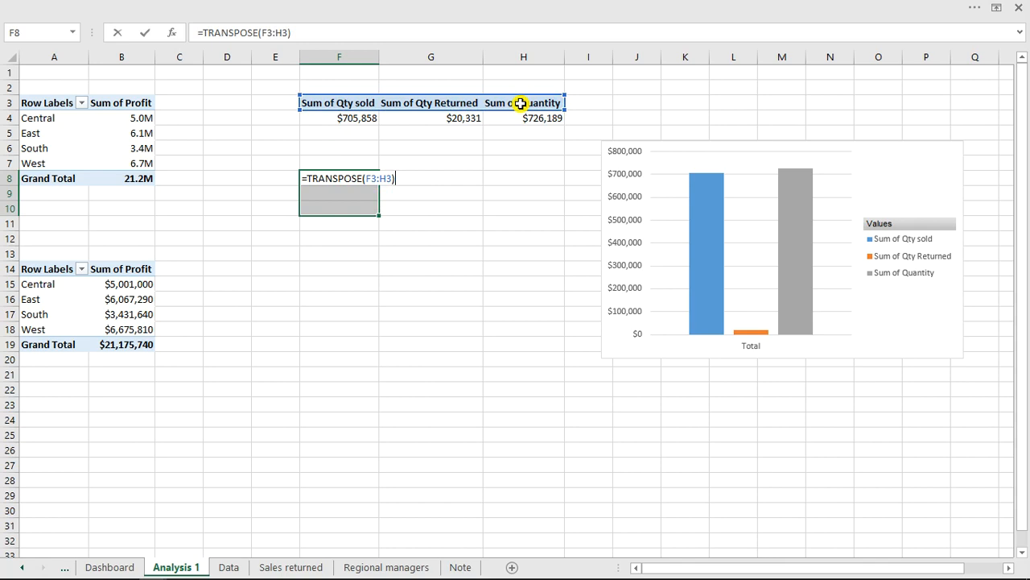
key(ctrl+shift+Return)
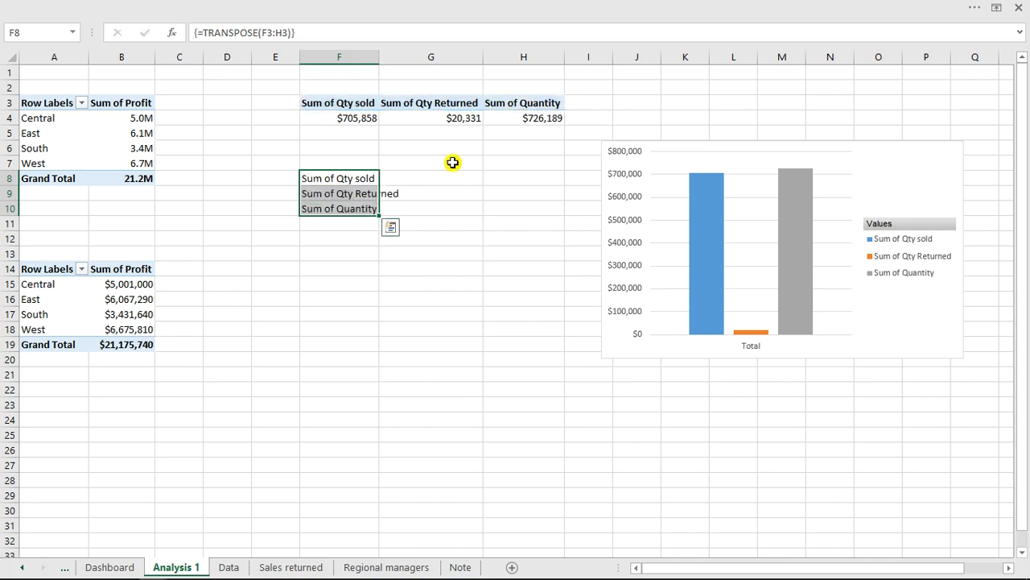
double_click(377, 59)
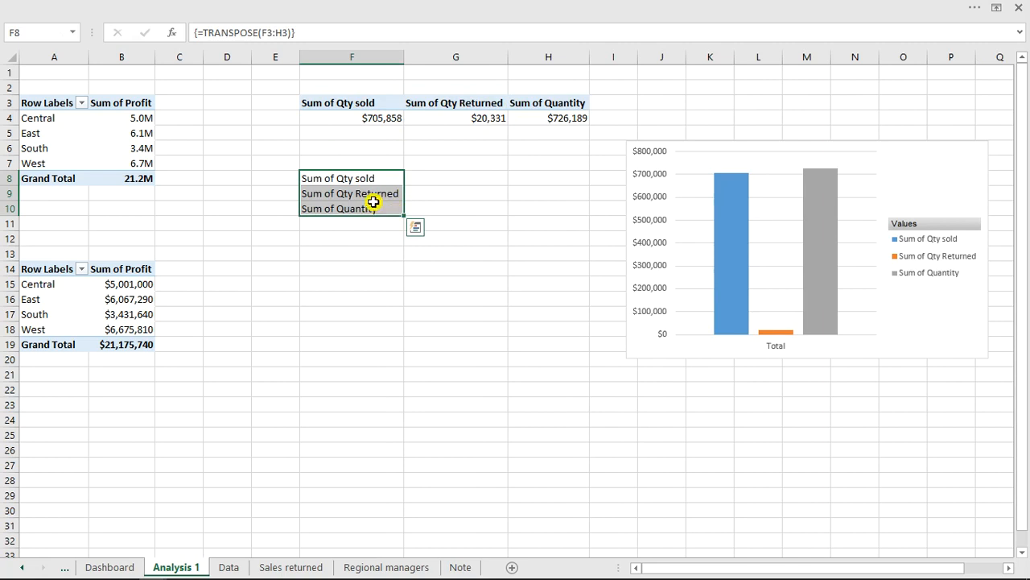
click(354, 232)
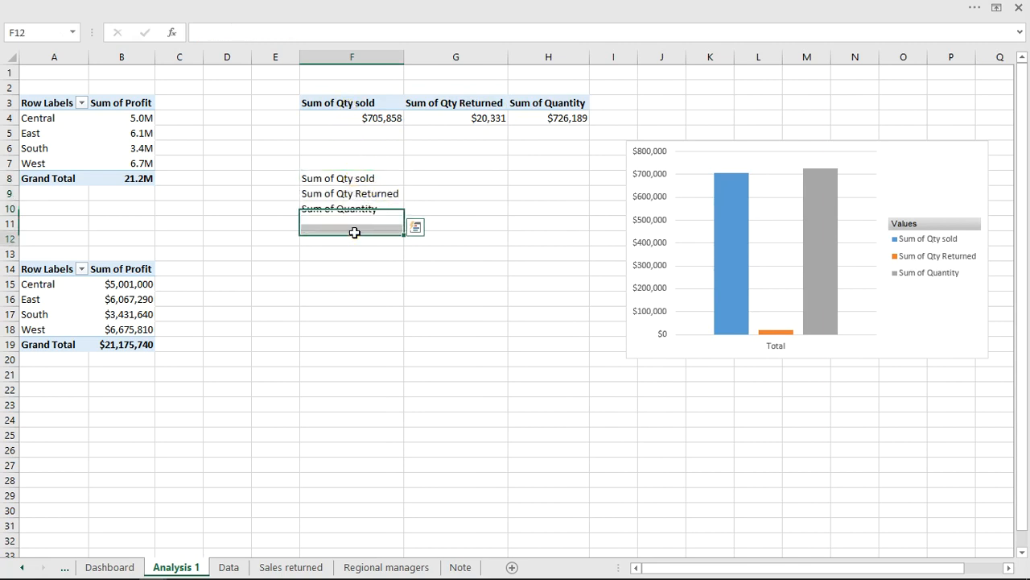
double_click(355, 194)
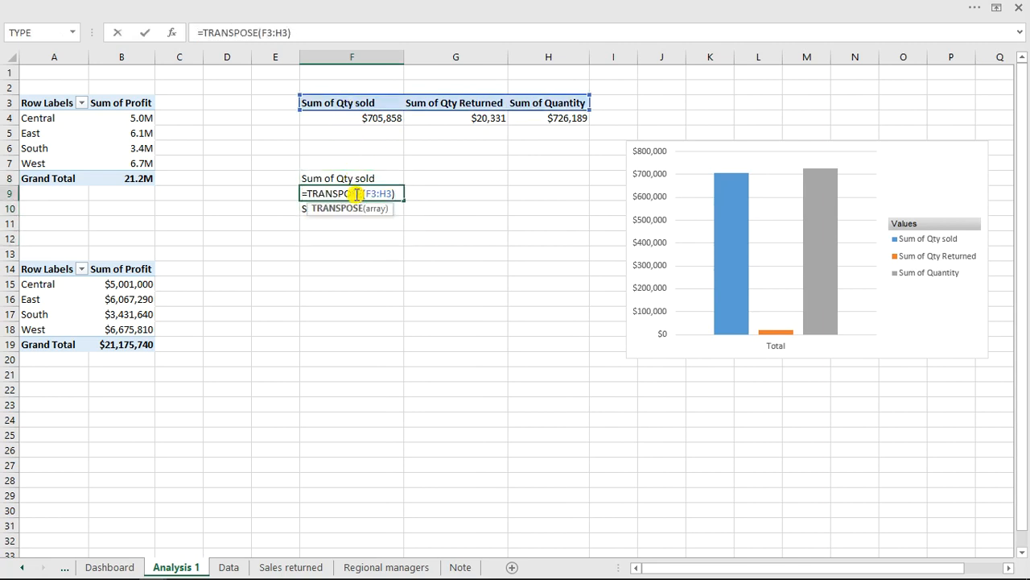
key(Escape)
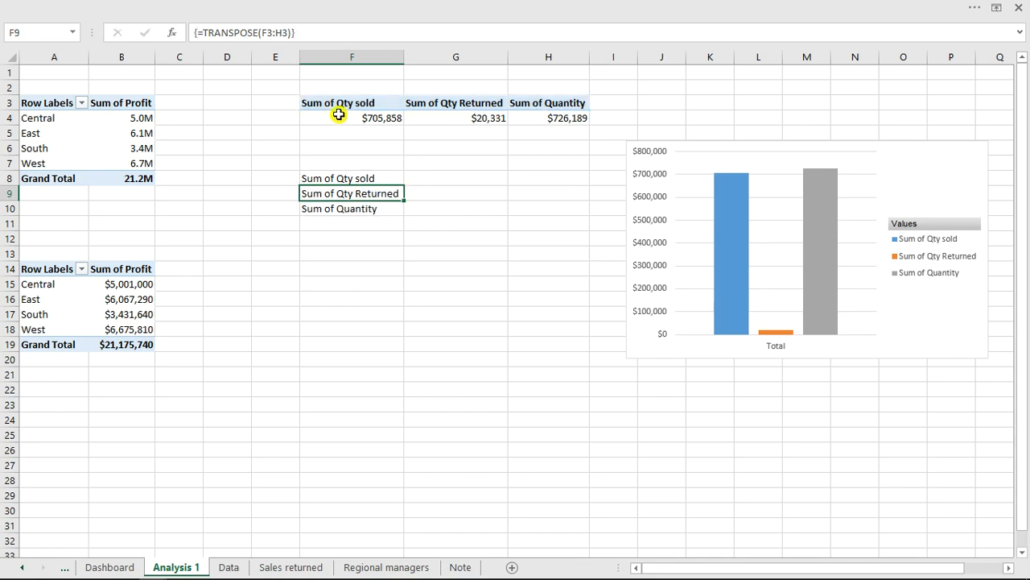
Step: Remove the text "sum of" from the PivotTable headings in F3:H3 by replacing all occurrences with nothing
drag(333, 103, 545, 106)
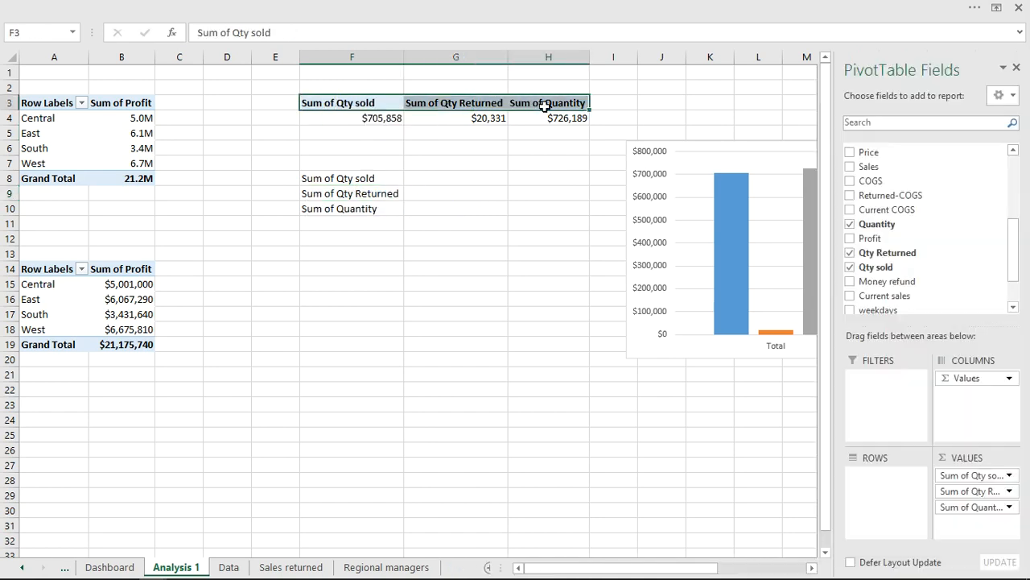
key(ctrl+h)
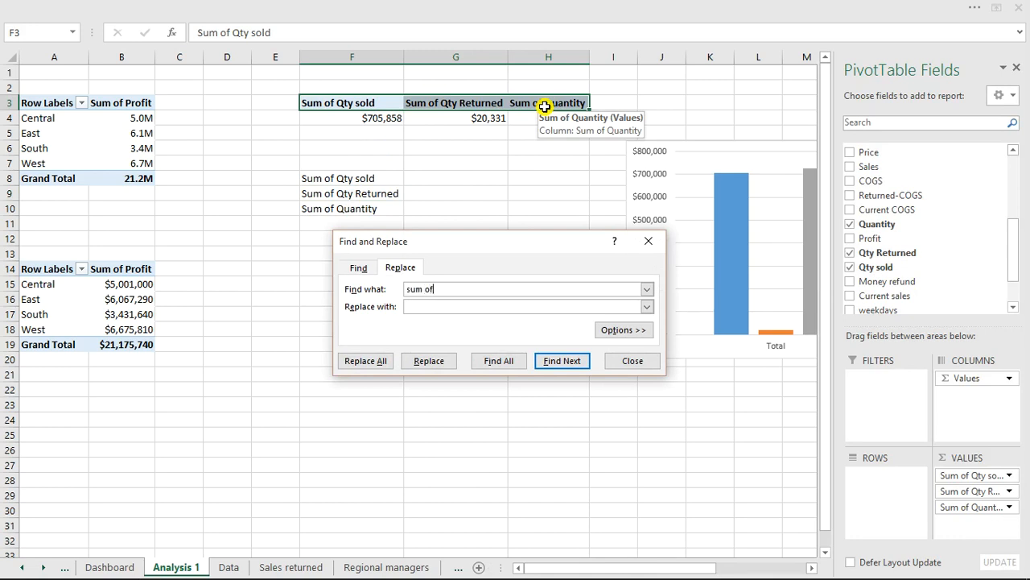
click(368, 361)
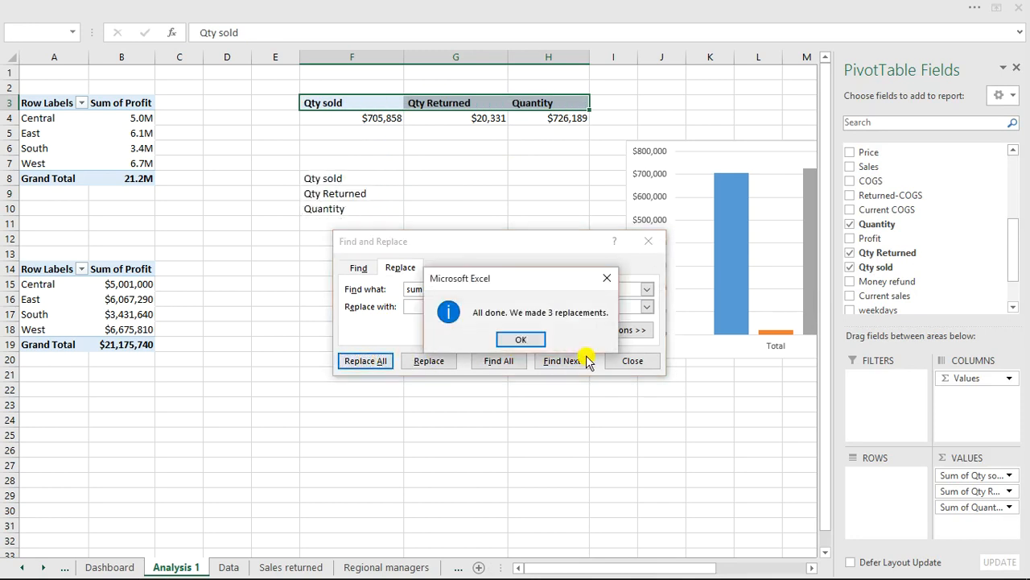
click(531, 343)
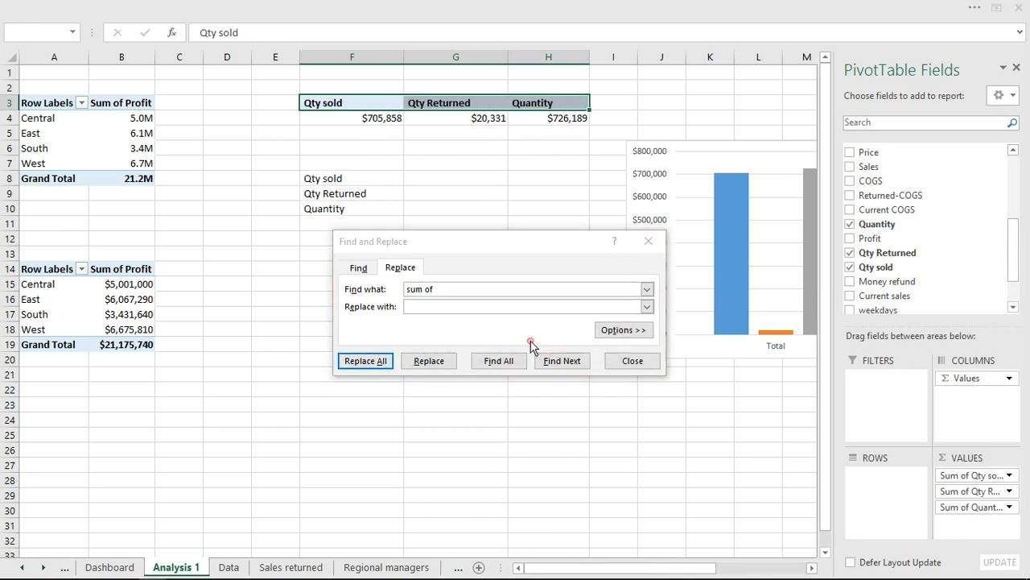
click(633, 361)
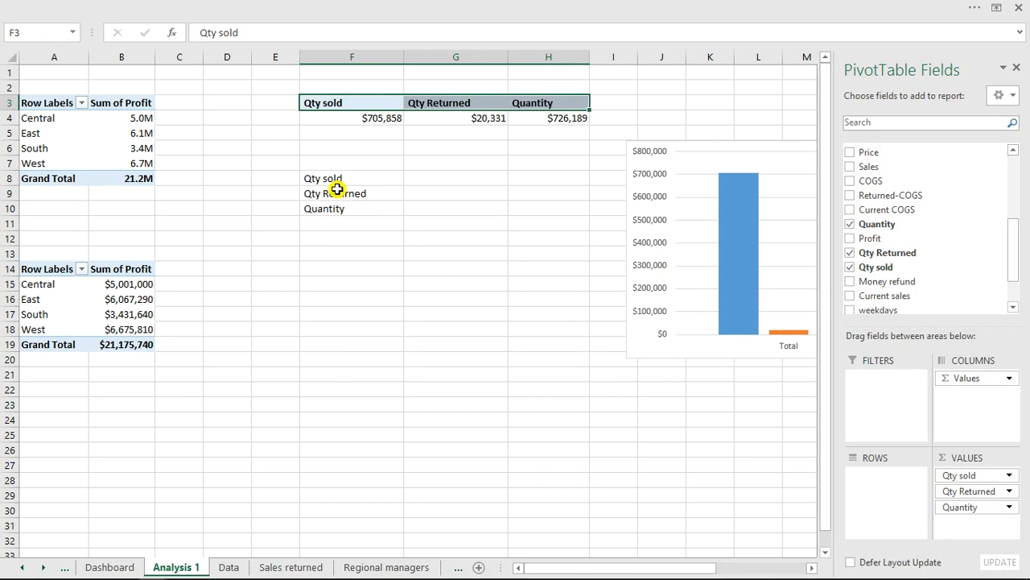
Step: Link cell G8 to the Qty sold total in F4 with a cell-reference formula
click(422, 175)
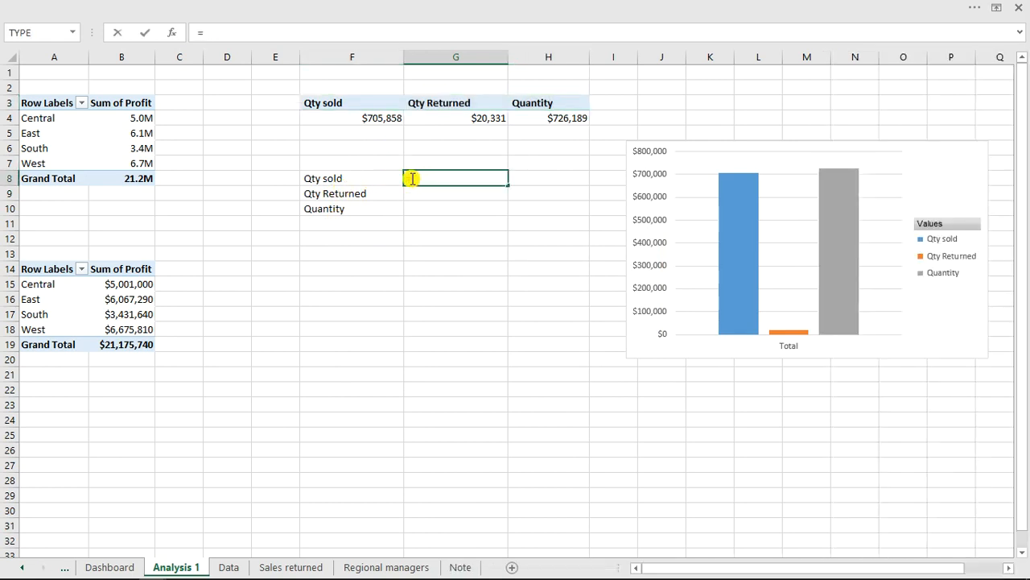
click(361, 120)
key(Return)
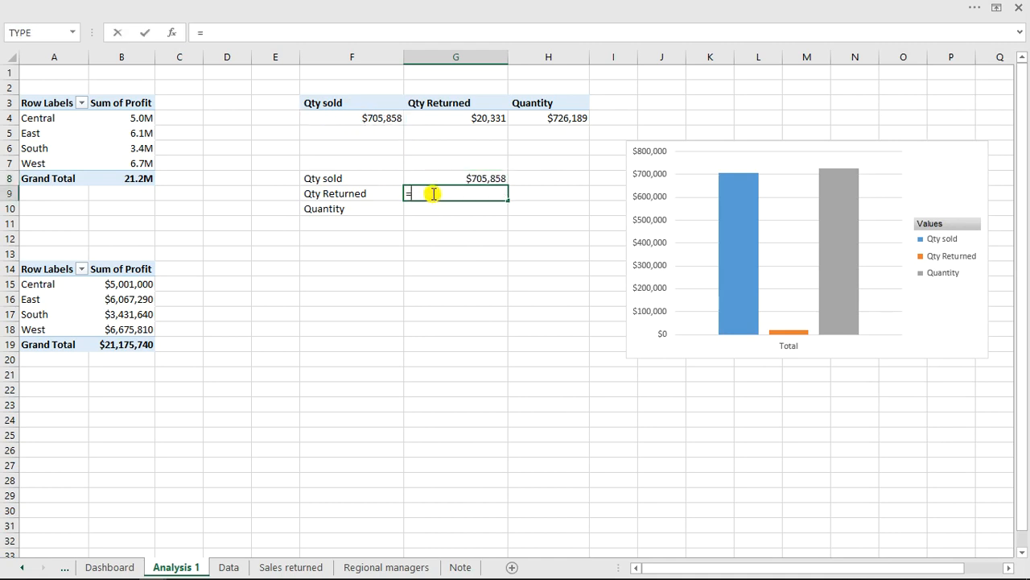
Step: Link the Qty Returned value in G9 to G4 and the Quantity value in G10 to H4
click(483, 120)
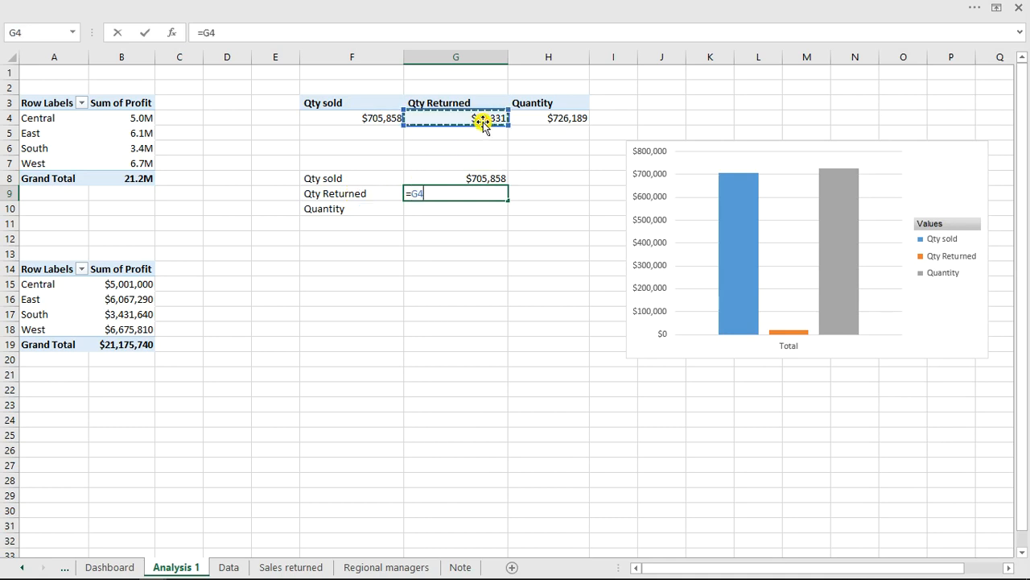
key(Return)
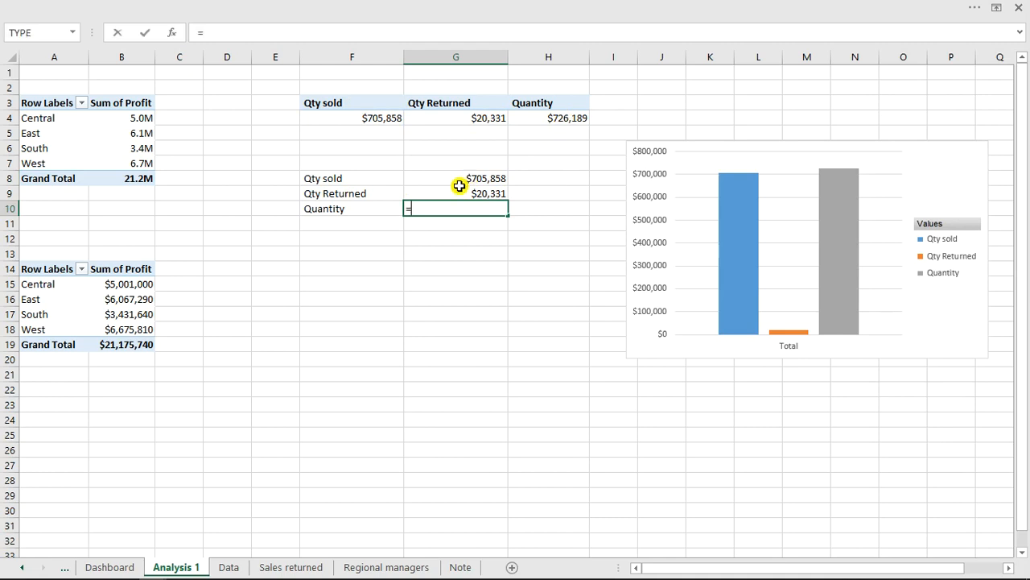
text(=)
click(547, 120)
key(Return)
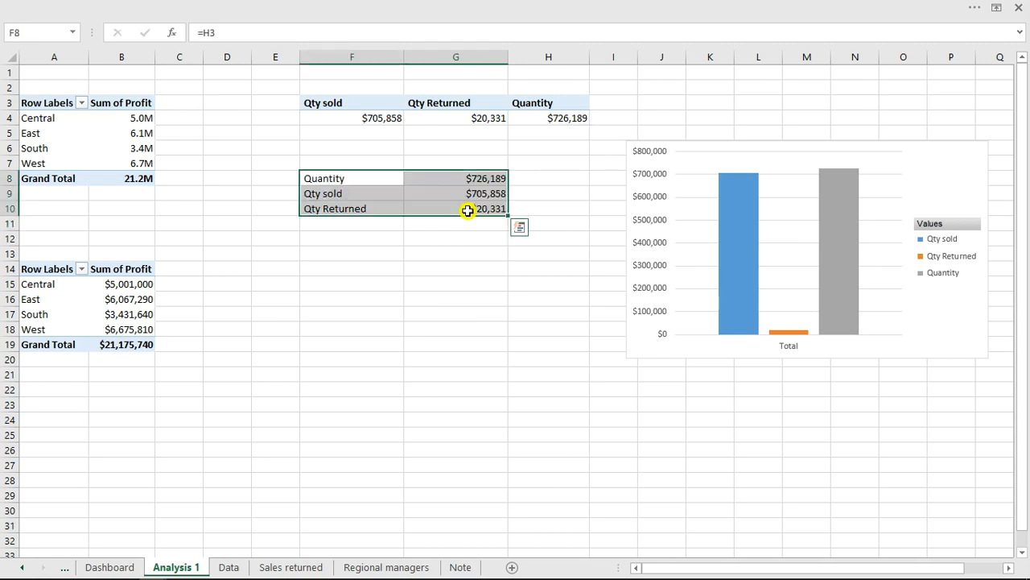
Step: Insert a 2-D clustered column chart from F8:G10 and place it just below that table
key(ctrl+q)
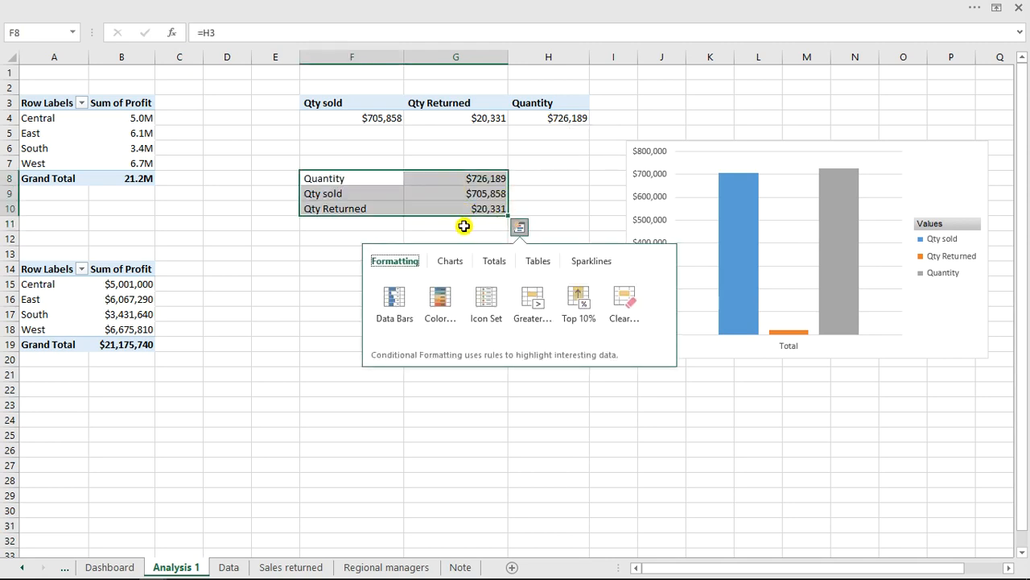
click(551, 7)
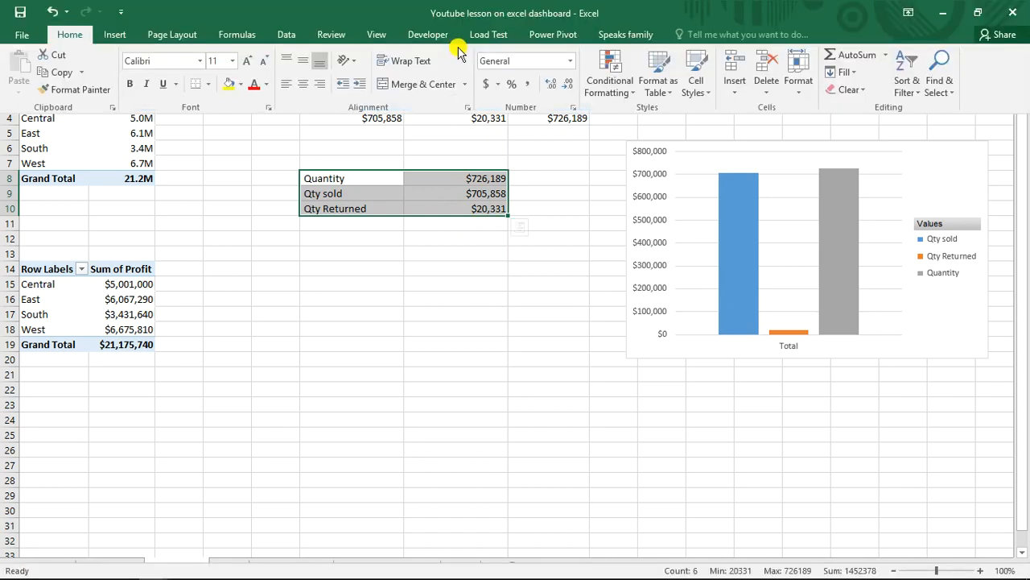
click(114, 35)
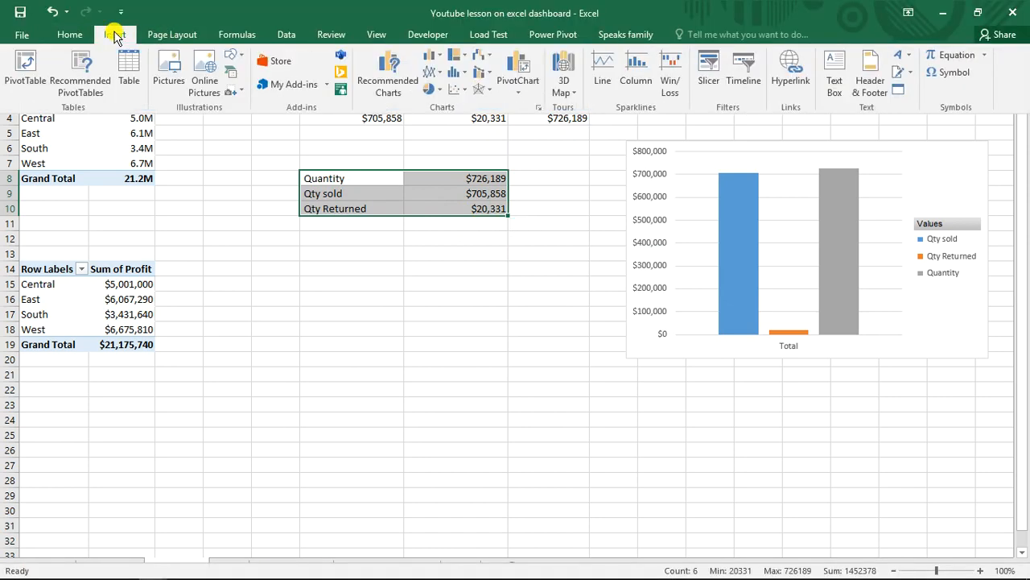
click(439, 54)
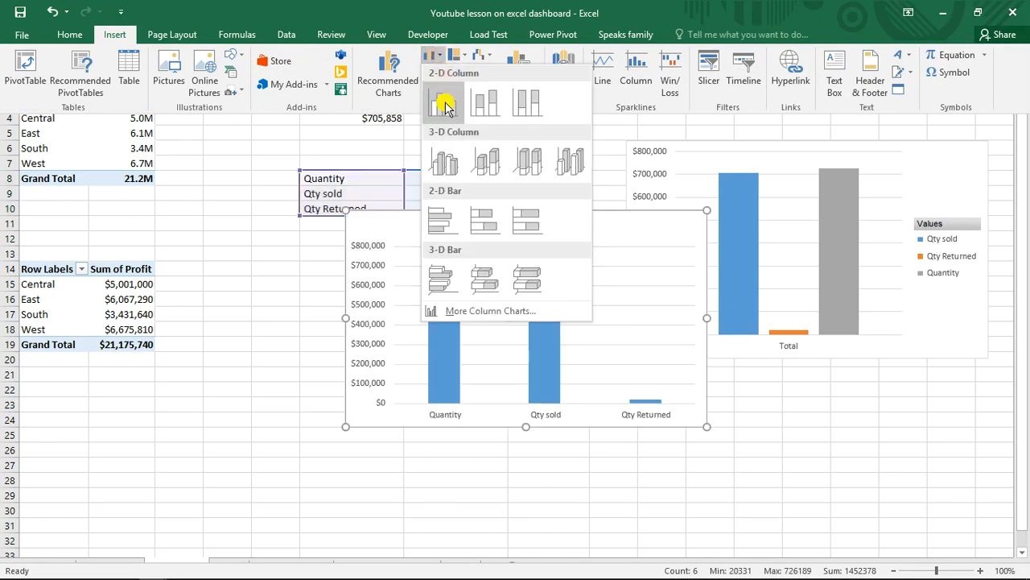
click(445, 107)
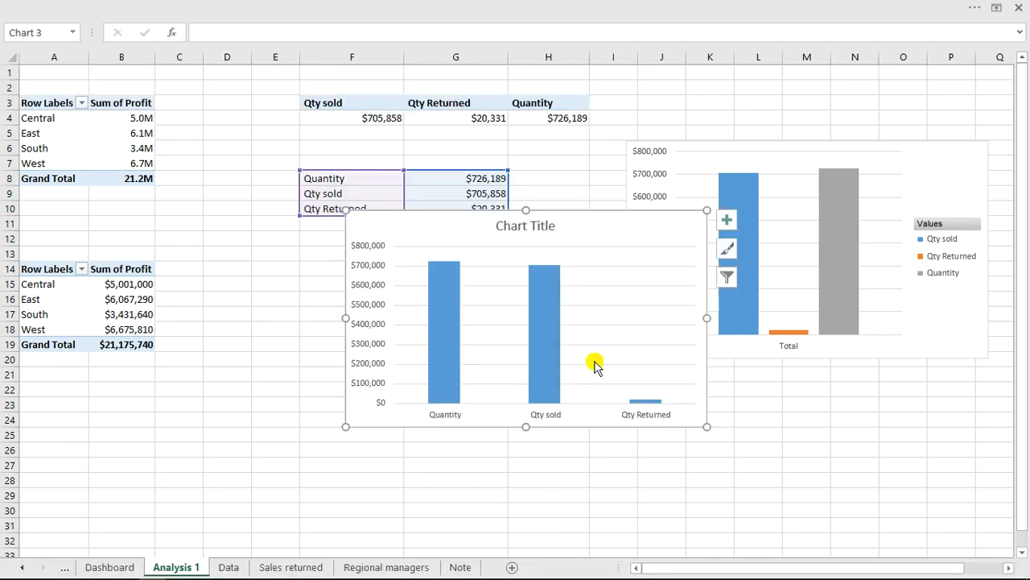
drag(592, 212, 475, 236)
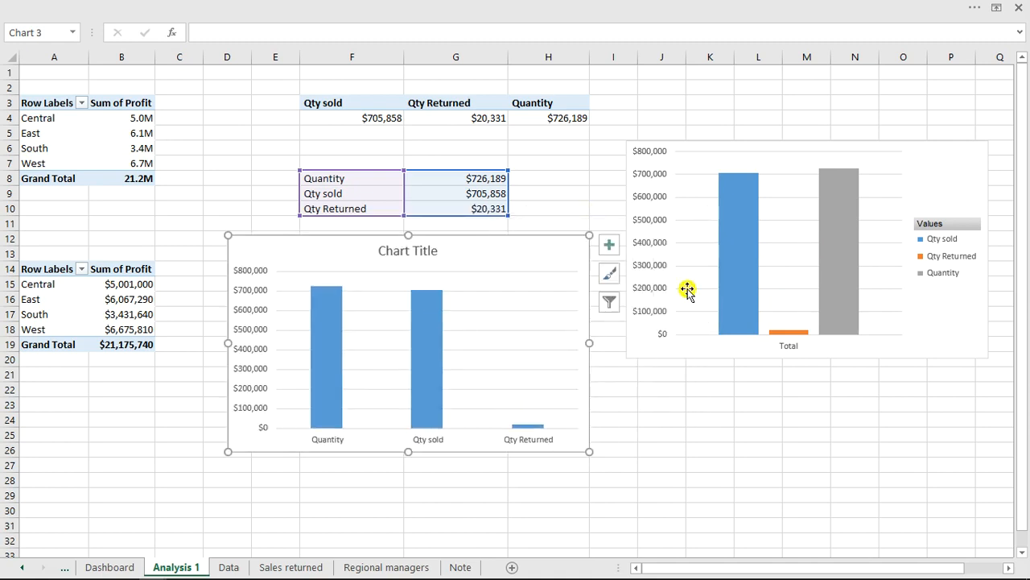
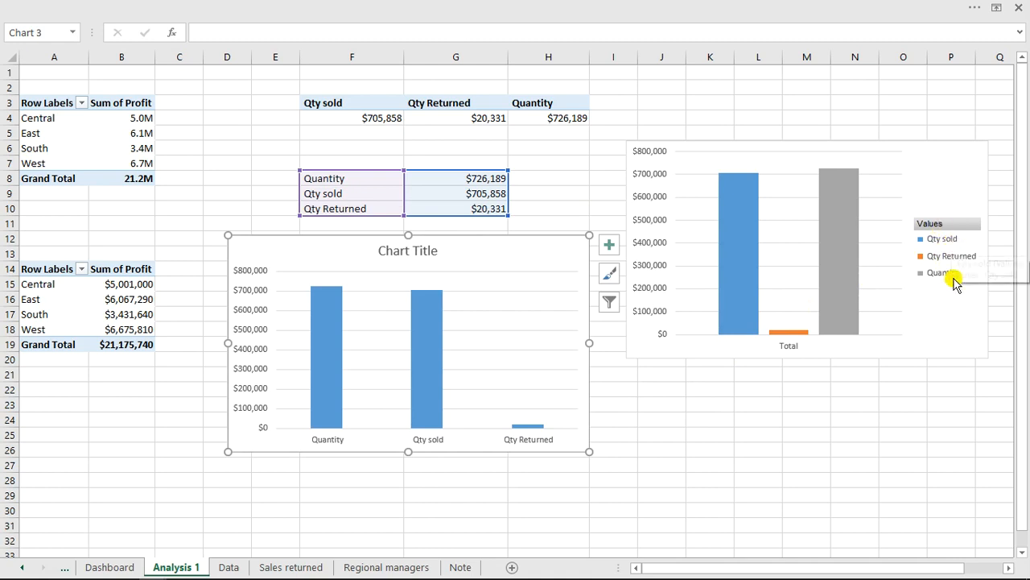
Step: Fill only the Qty Returned column of the new chart with solid orange
double_click(525, 426)
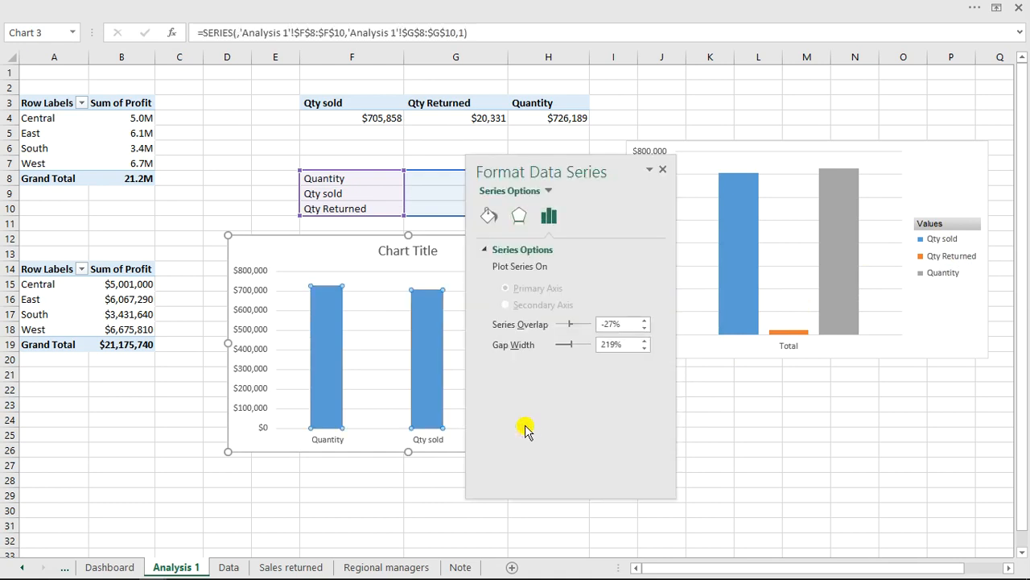
drag(537, 161, 738, 159)
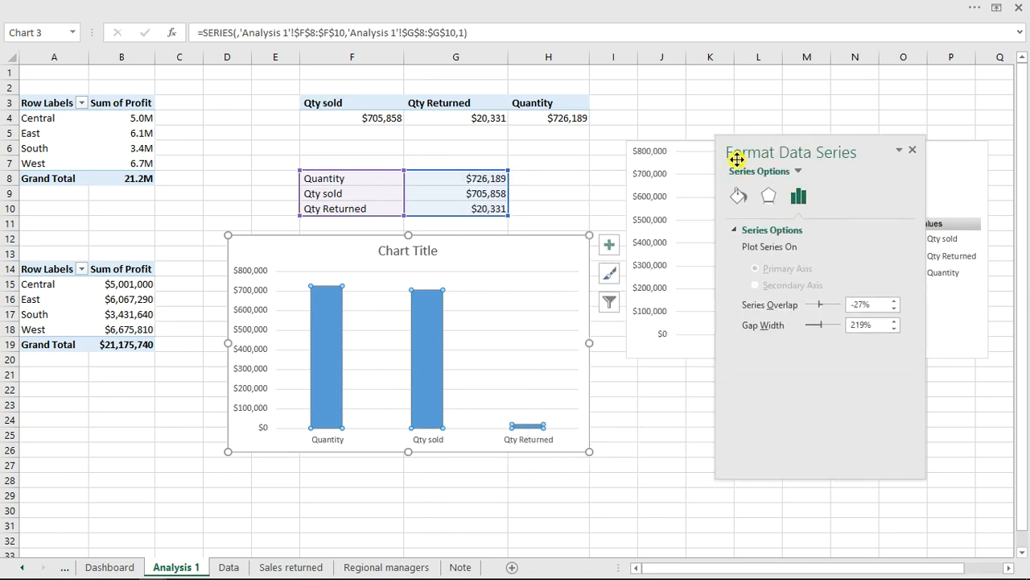
click(534, 426)
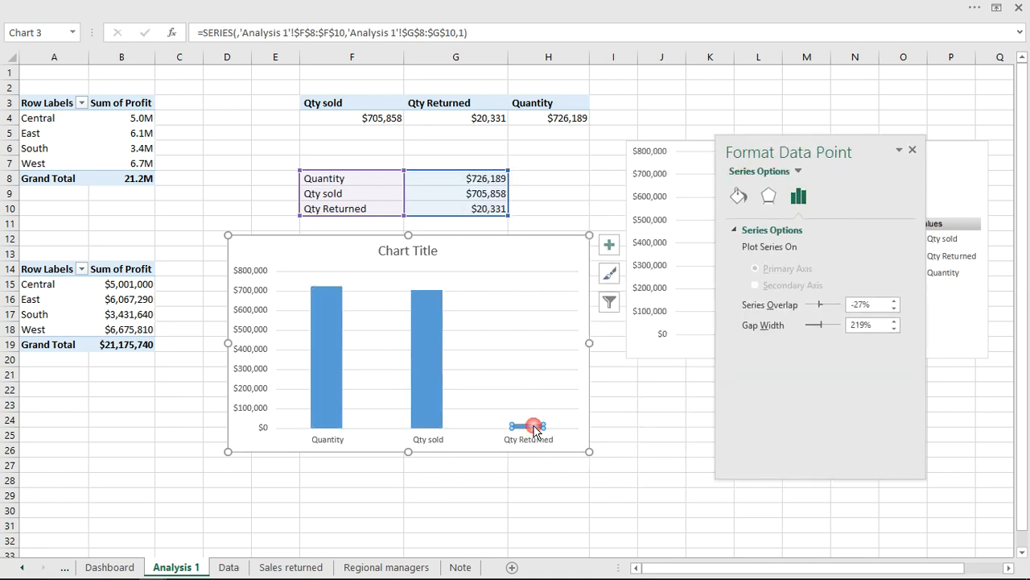
click(739, 197)
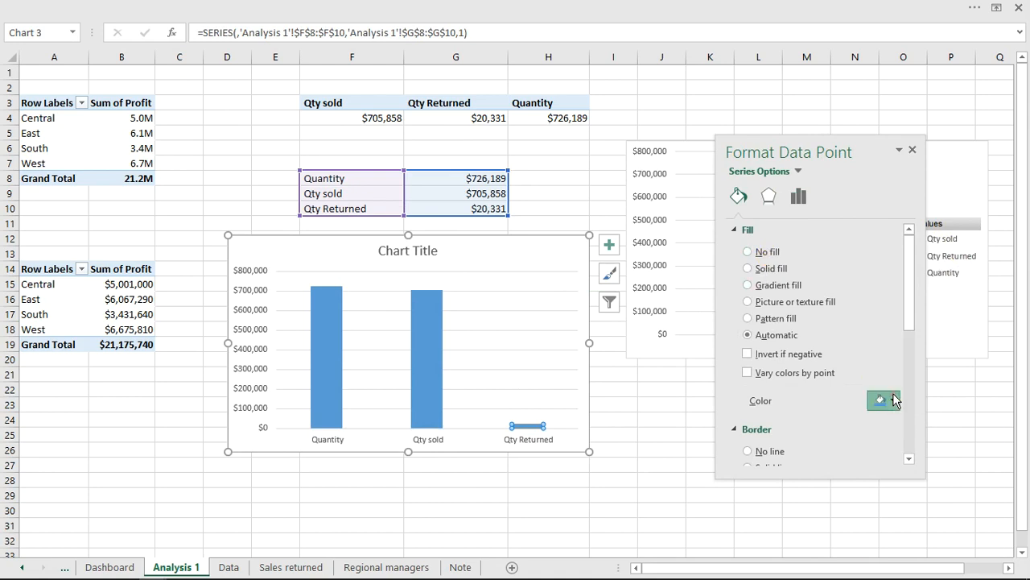
click(894, 400)
click(939, 436)
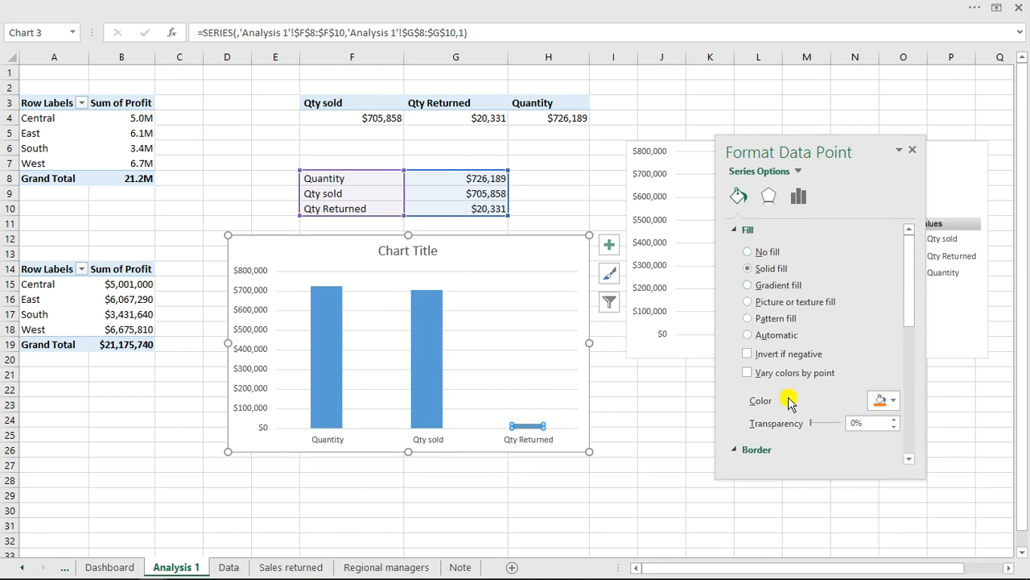
Step: Shrink the new column chart to about two-thirds of its width and delete its title
drag(586, 234, 470, 322)
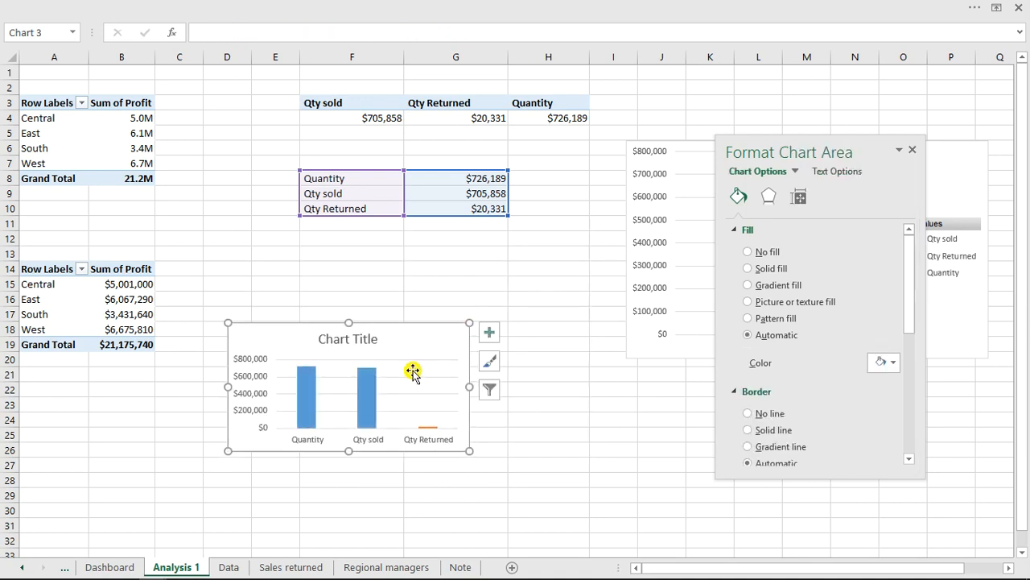
click(412, 377)
click(412, 382)
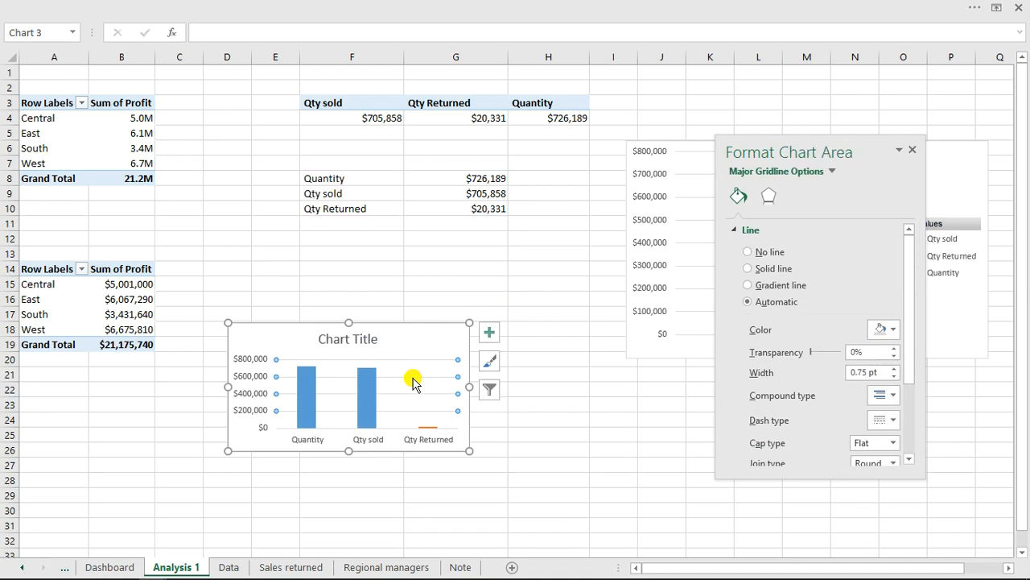
click(361, 340)
key(Delete)
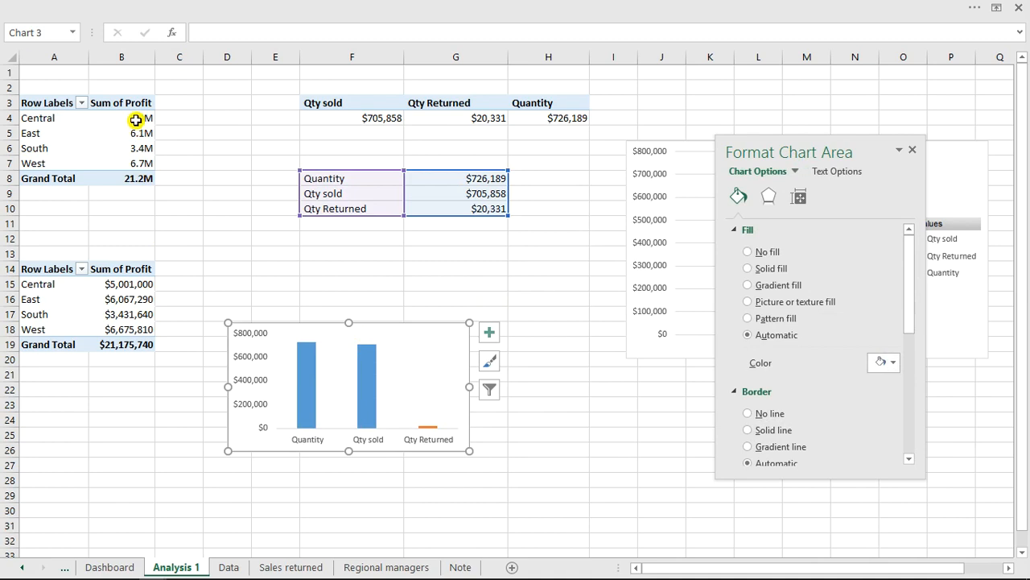
Step: Copy the millions number format from the upper pivot table's profit values to G8:G10 with Format Painter
drag(136, 119, 139, 149)
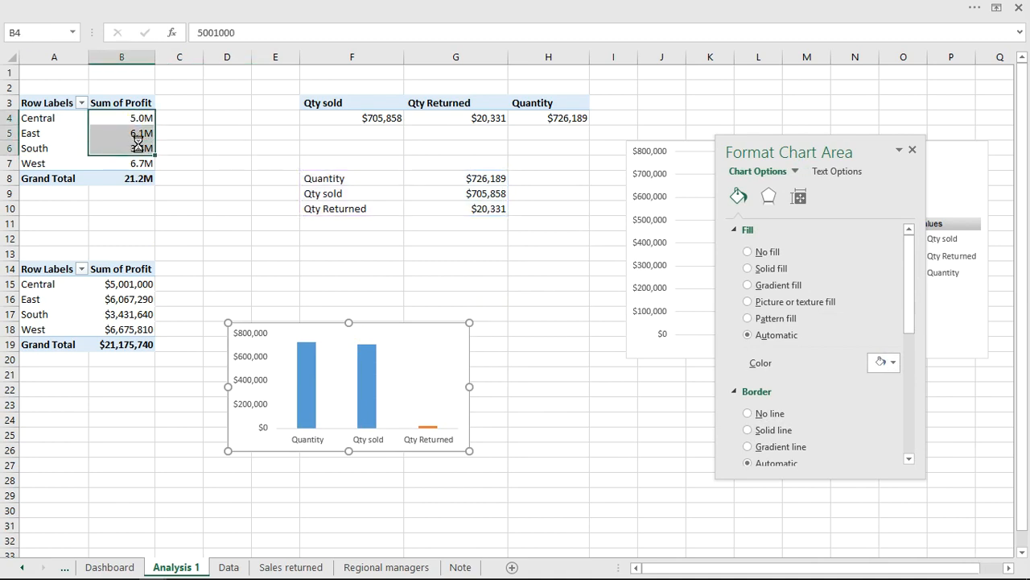
click(84, 3)
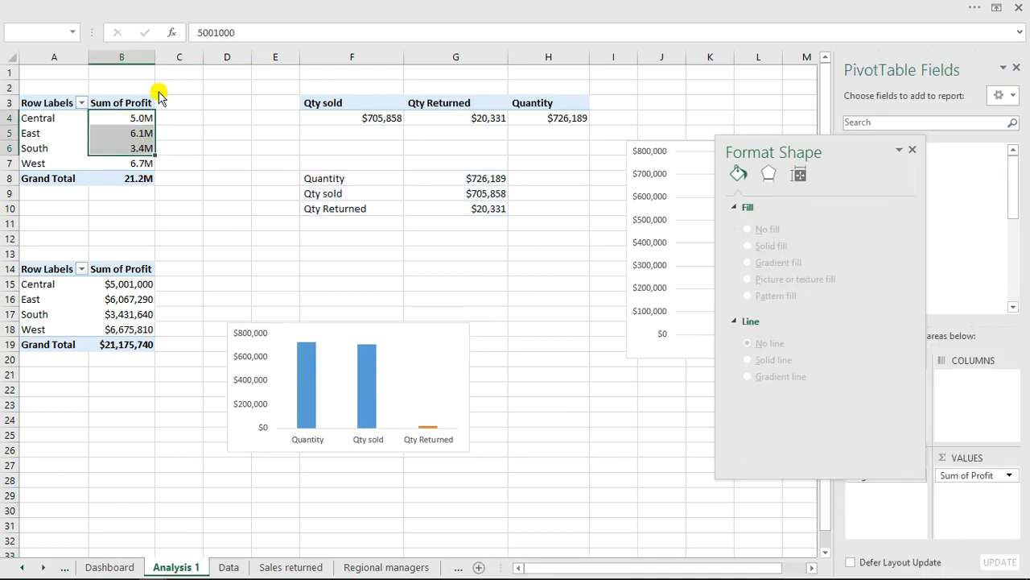
click(76, 37)
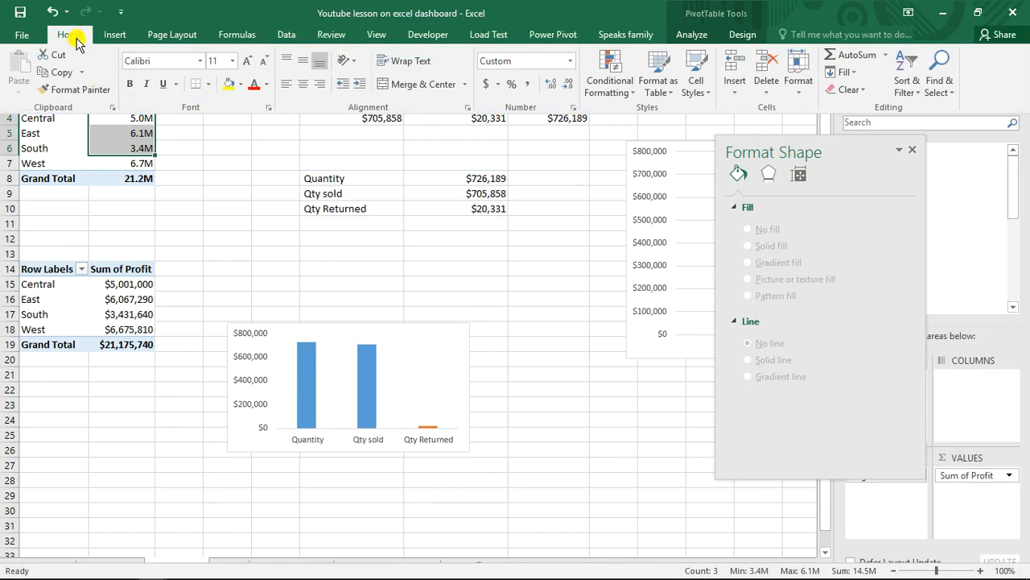
click(72, 88)
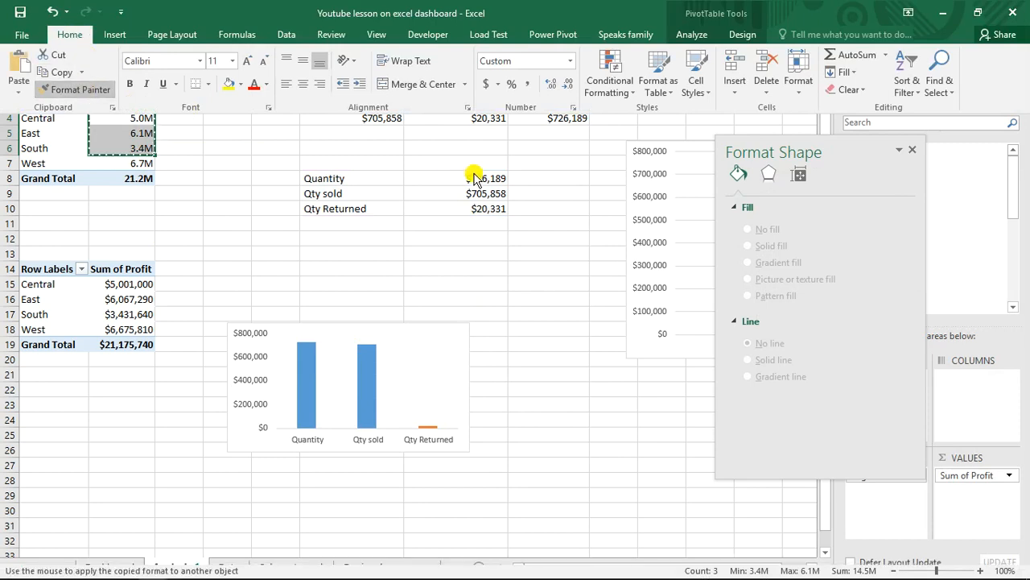
click(477, 178)
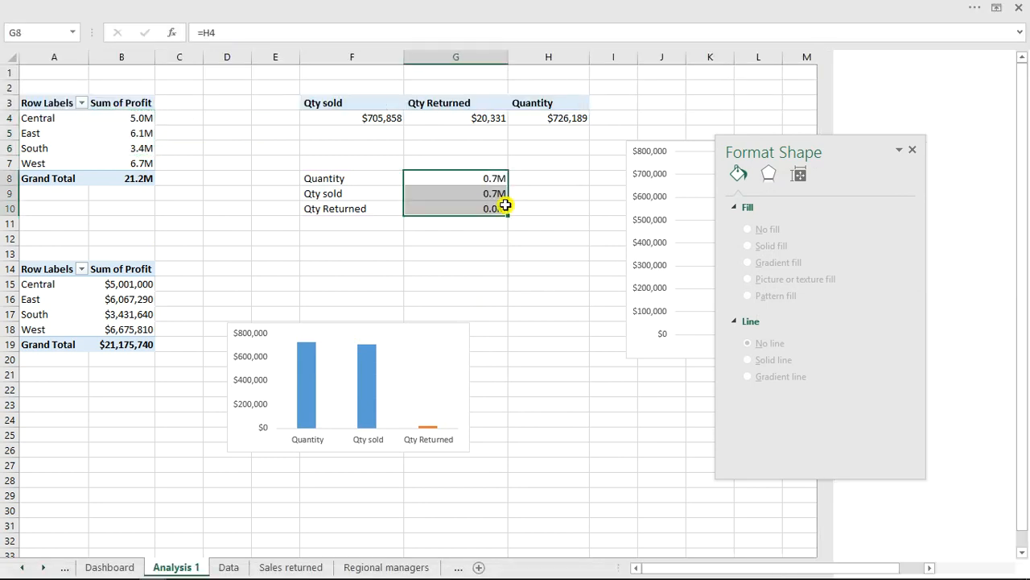
click(522, 249)
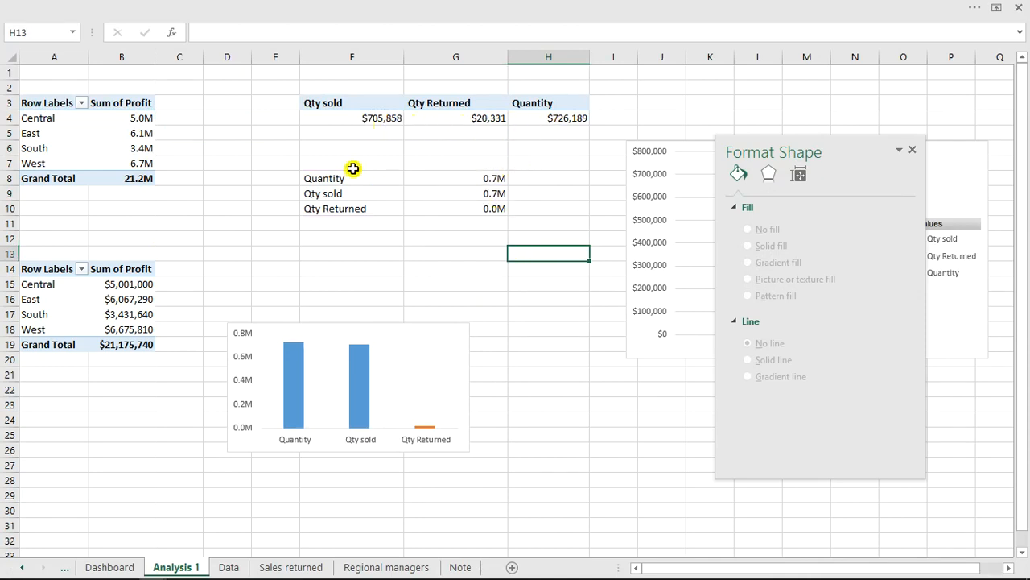
Step: Reduce the gap width of the quantity chart's columns to 101%
click(366, 392)
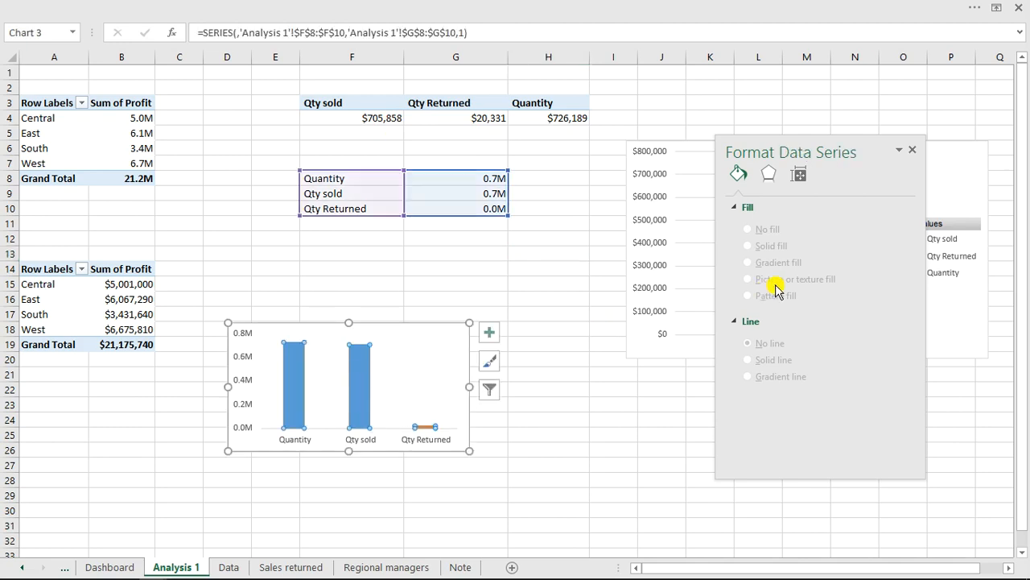
click(804, 190)
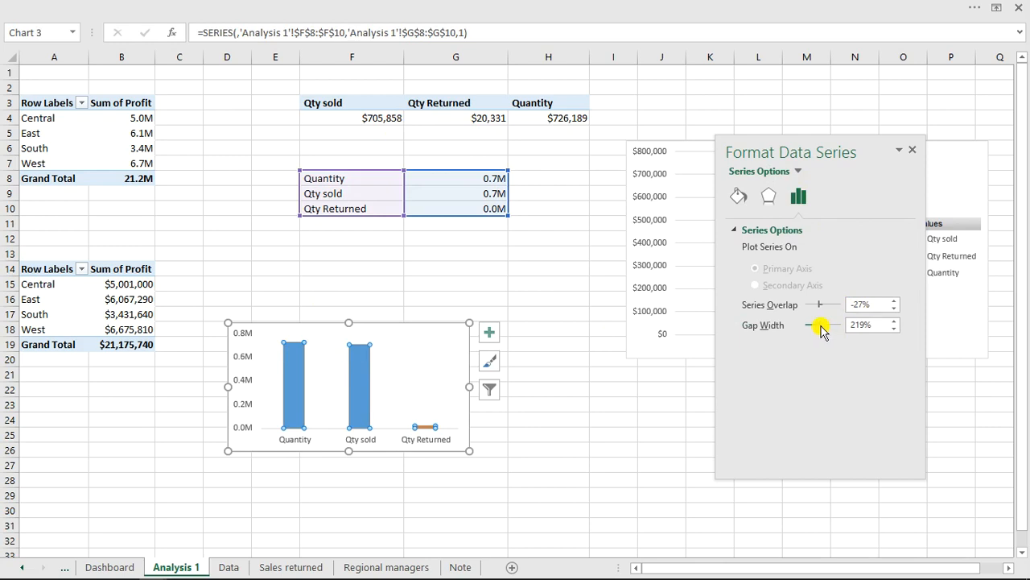
drag(814, 327, 814, 328)
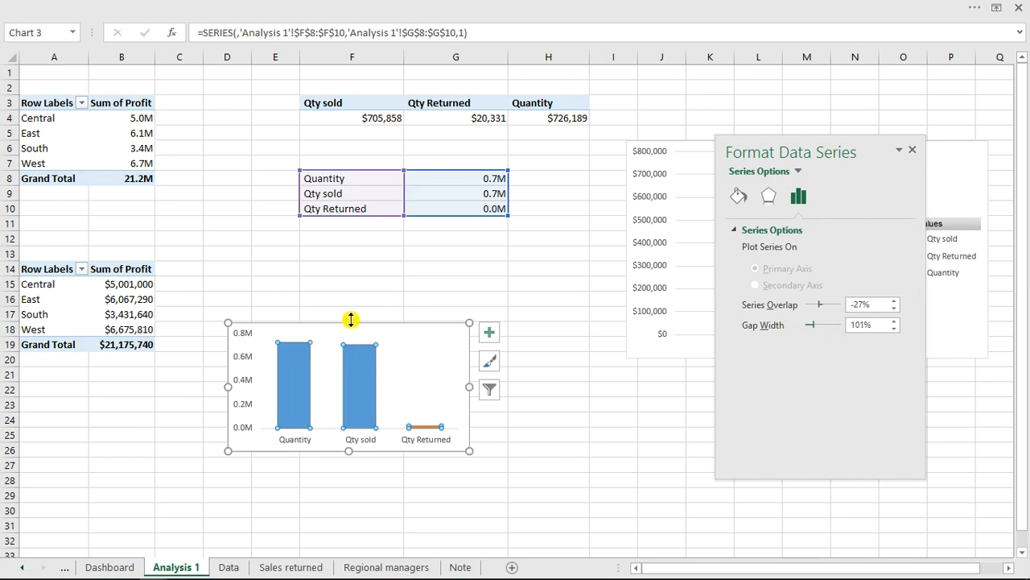
Step: Reduce the quantity chart's height slightly and set its chart area to no fill and no border line
drag(350, 320, 352, 327)
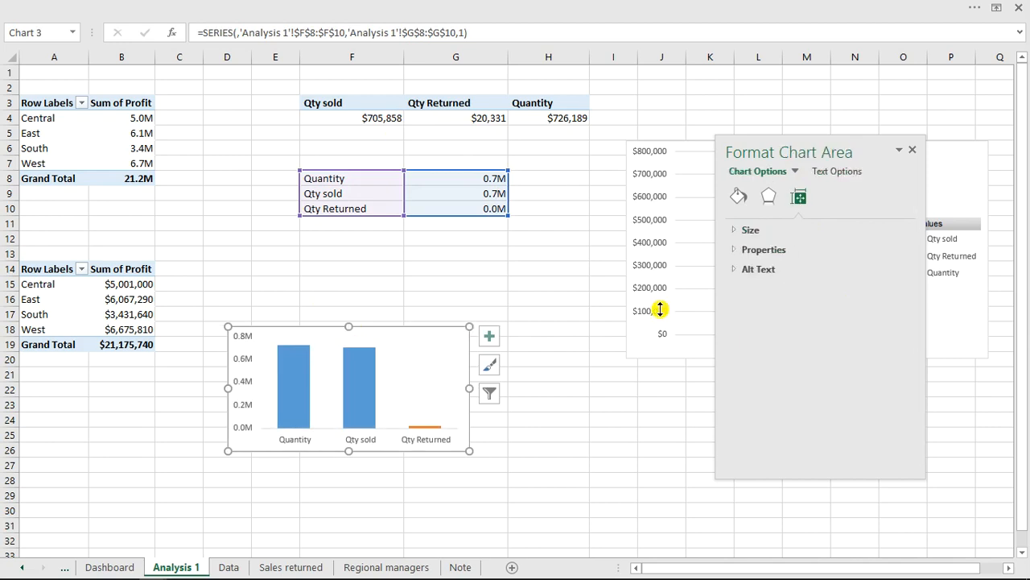
click(739, 200)
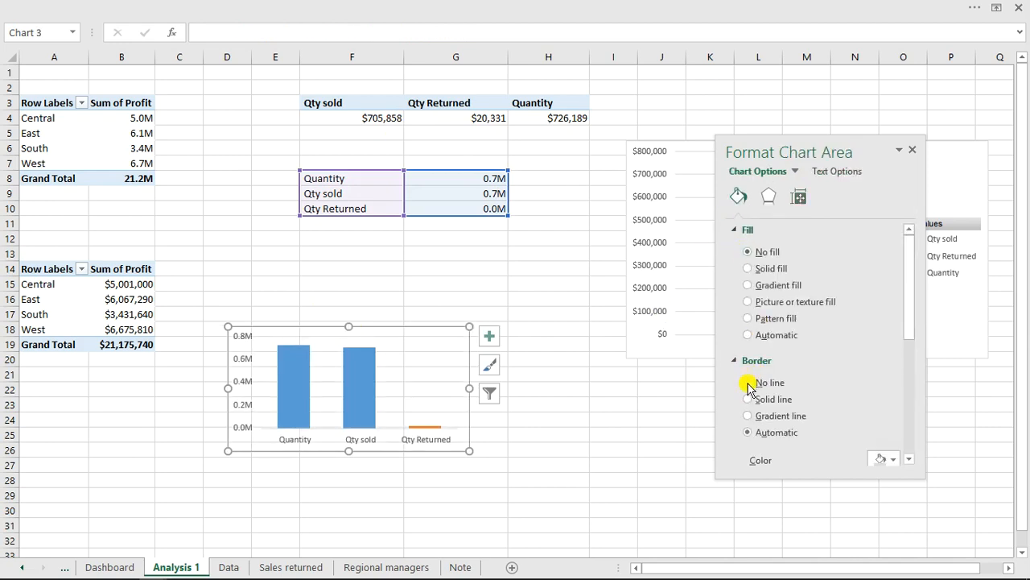
click(748, 384)
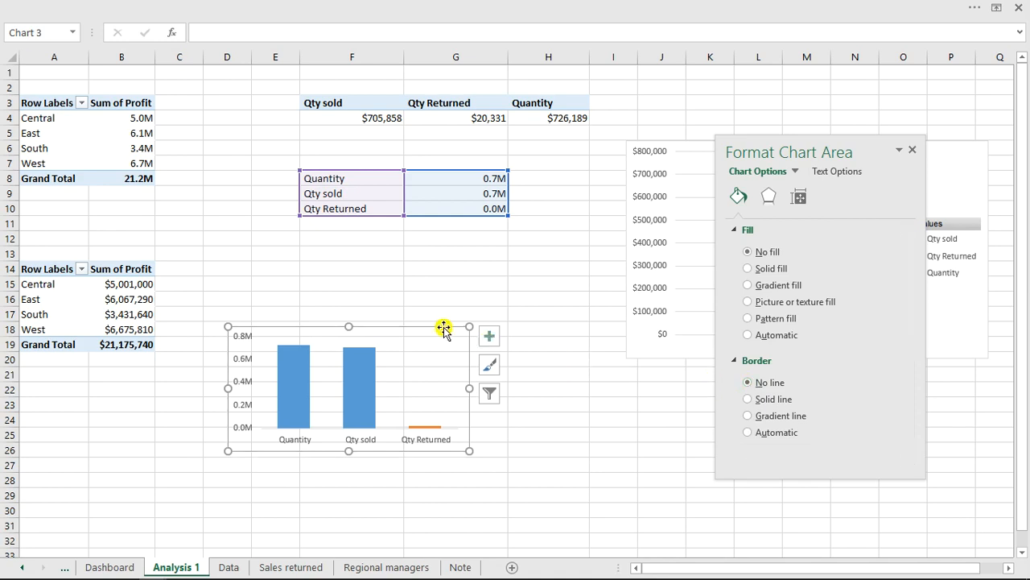
Step: Cut the quantity chart and paste it onto the Qty sales analysis panel of the Dashboard sheet
key(Delete)
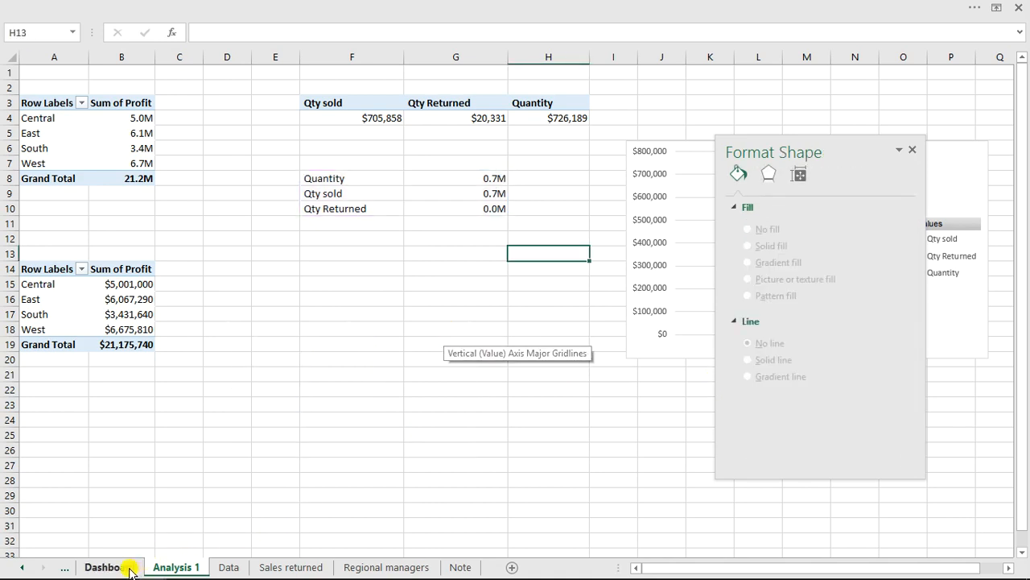
click(127, 568)
click(577, 229)
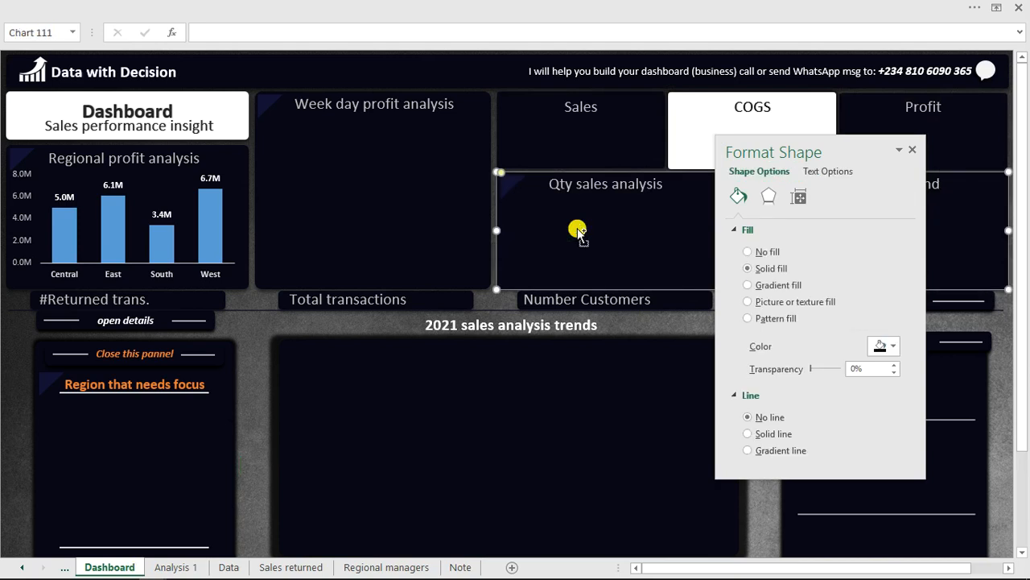
key(ctrl+v)
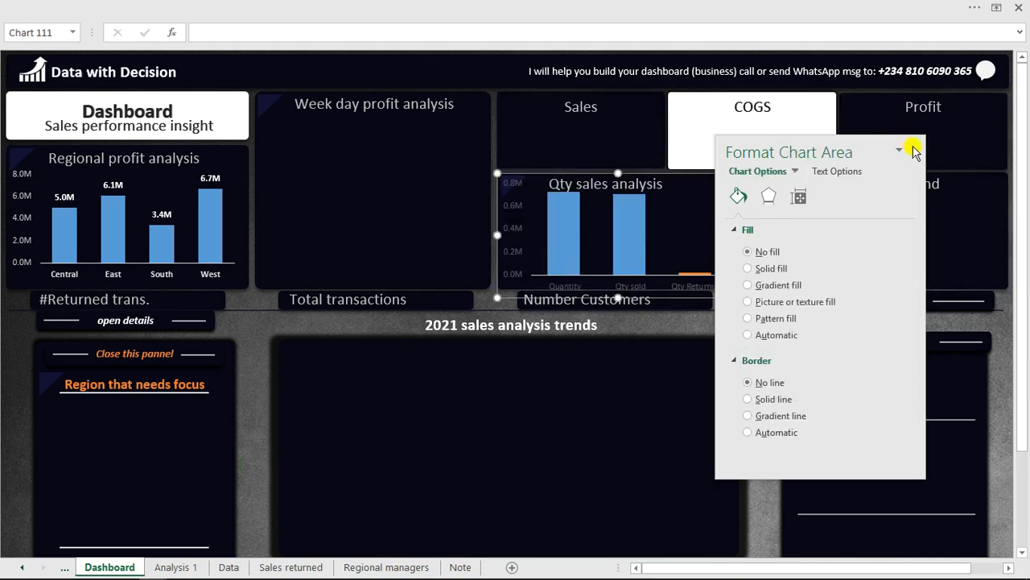
Step: Shrink the quantity chart so it fits below the Qty sales analysis title and beside the panel's divider line
click(913, 151)
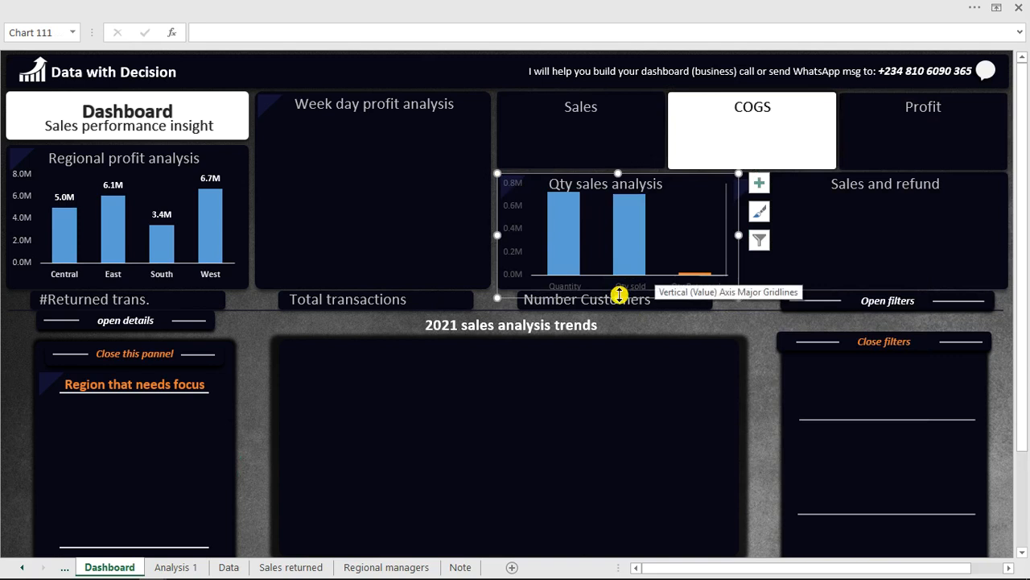
drag(619, 294, 617, 286)
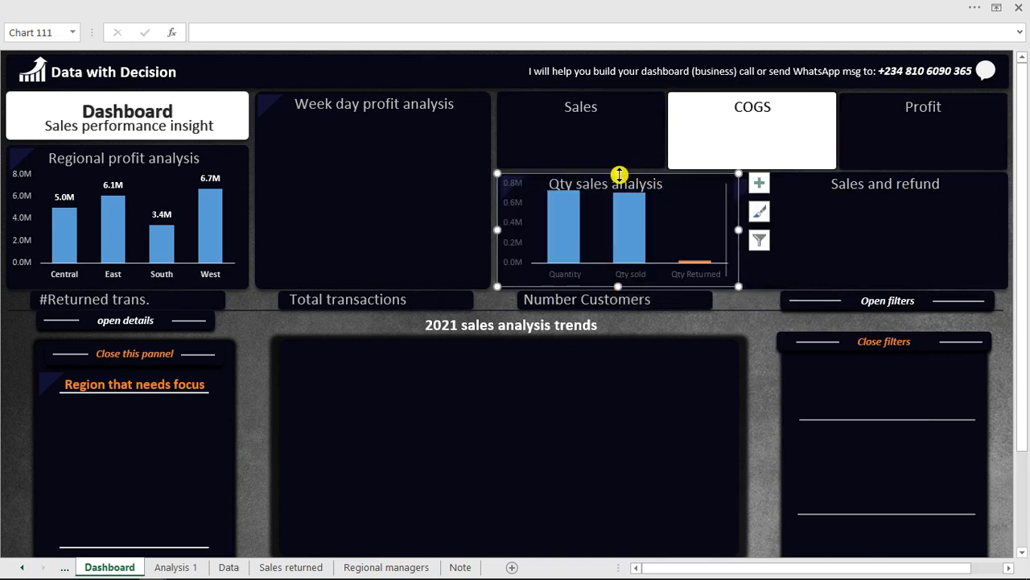
drag(618, 172, 616, 181)
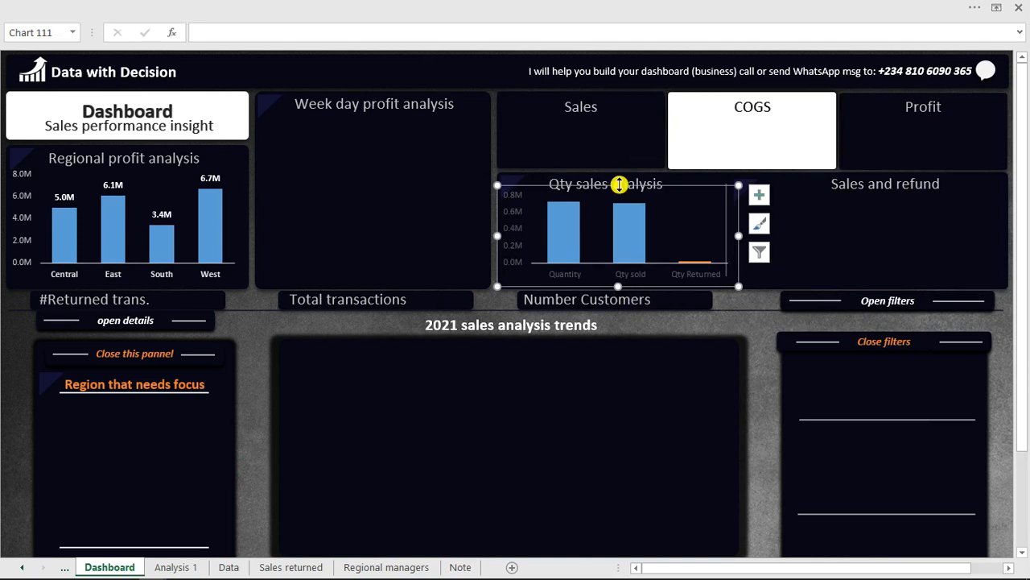
drag(738, 235, 730, 236)
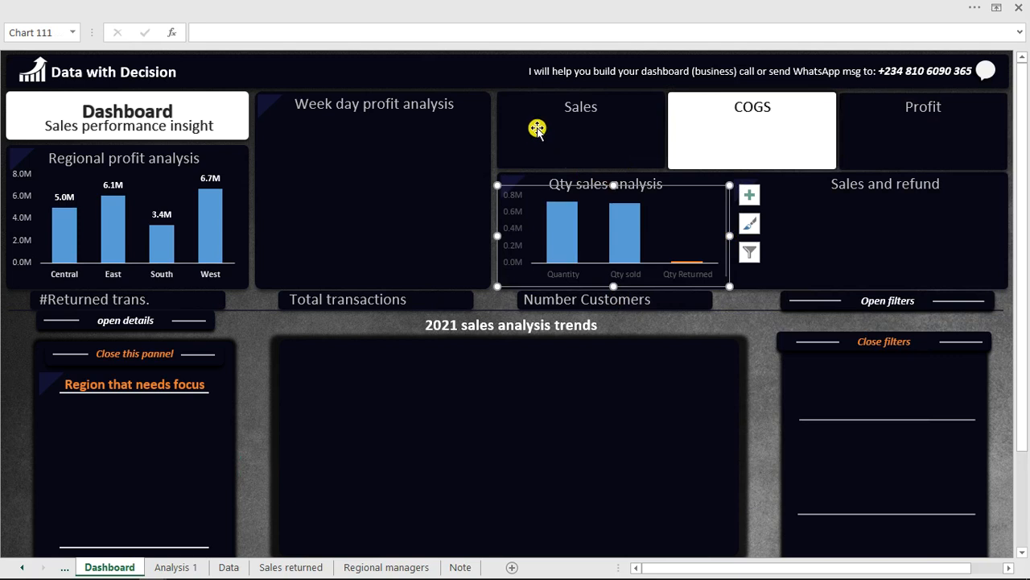
click(338, 327)
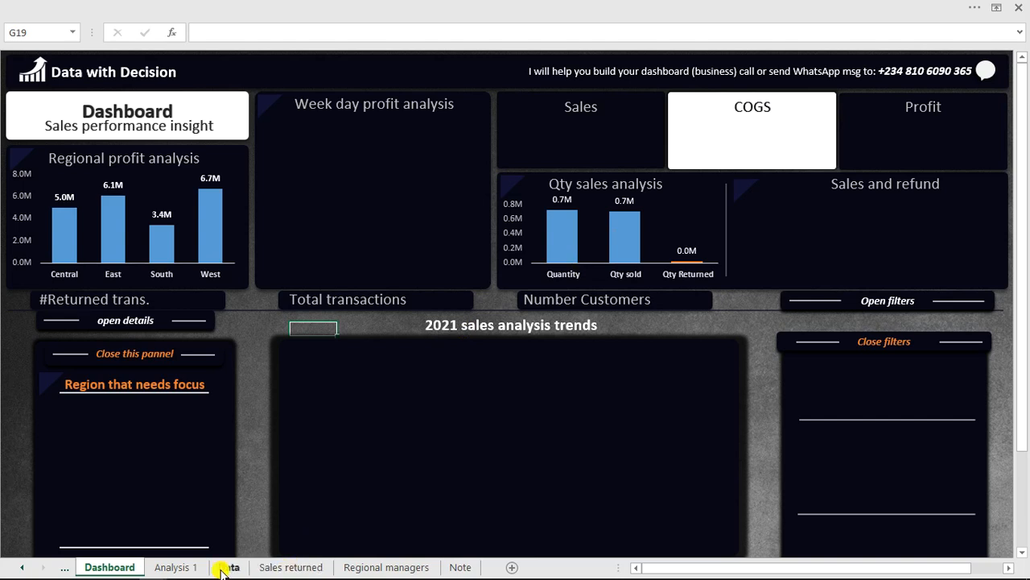
Step: Review the sales and refund summary table beside the quantity table on the Analysis 1 sheet
click(177, 567)
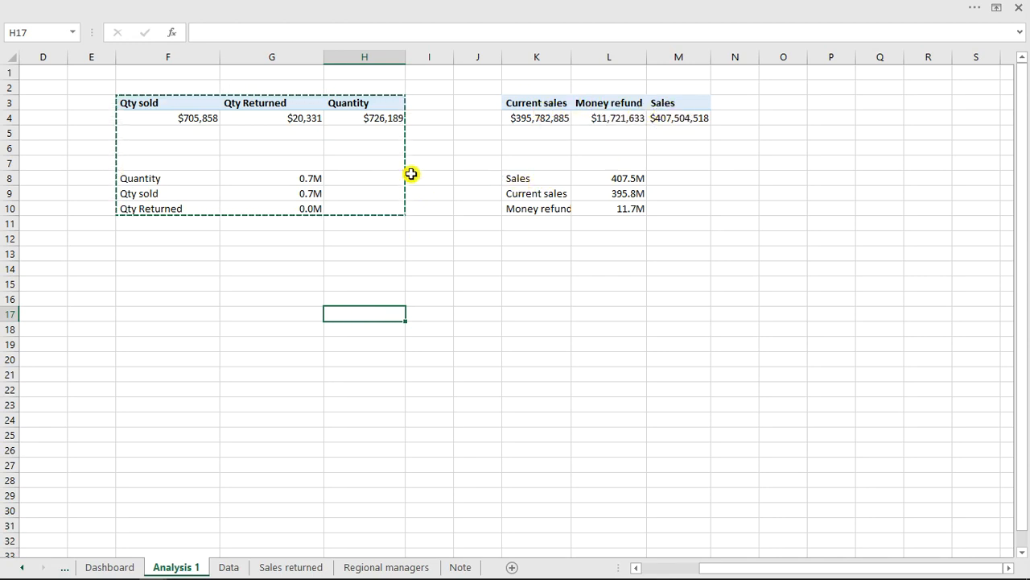
click(464, 188)
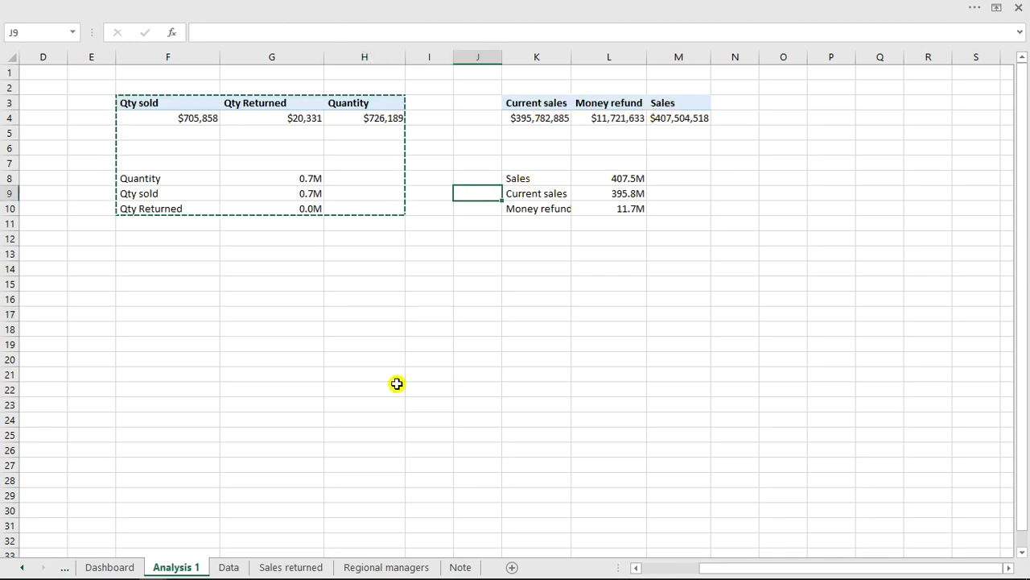
click(131, 565)
Step: Duplicate the quantity chart on the Dashboard sheet, place the copy in the Sales and refund panel and widen it slightly
click(598, 247)
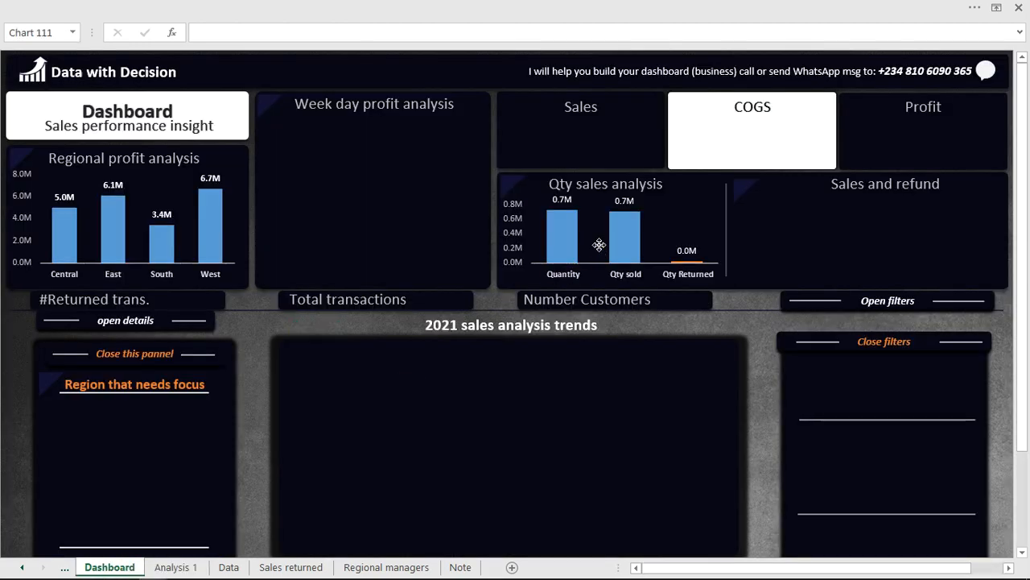
click(699, 188)
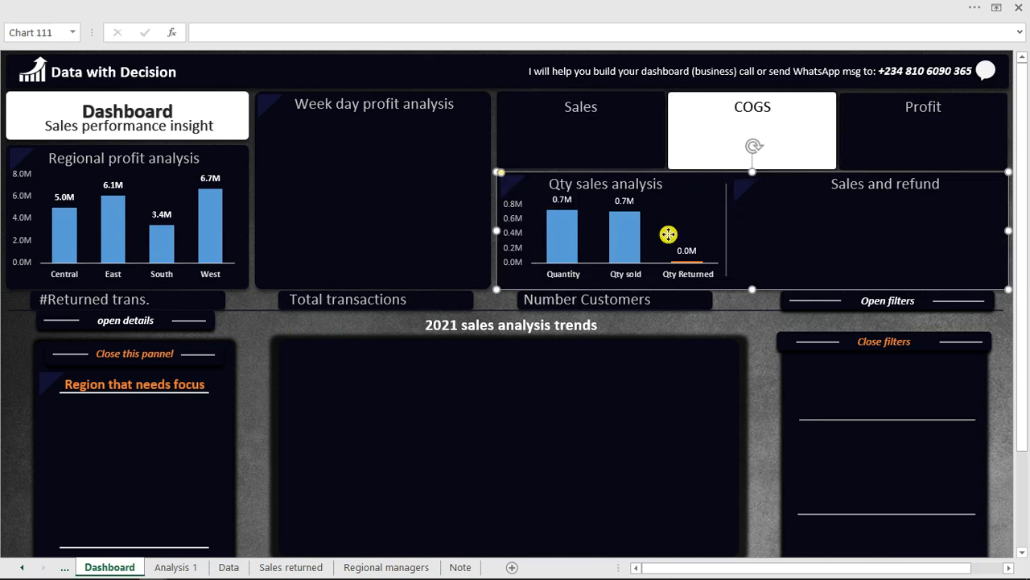
click(668, 234)
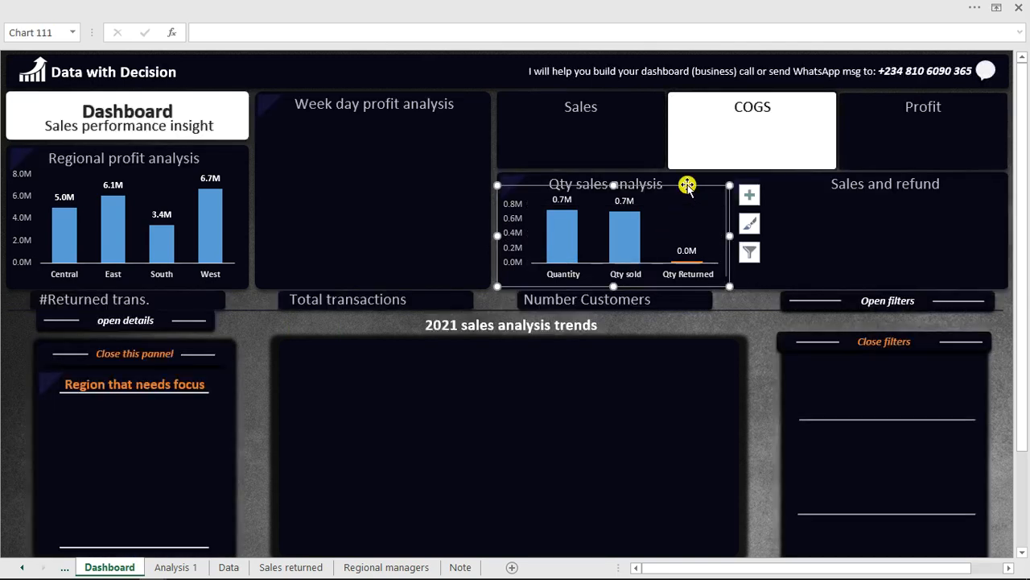
key(ctrl+d)
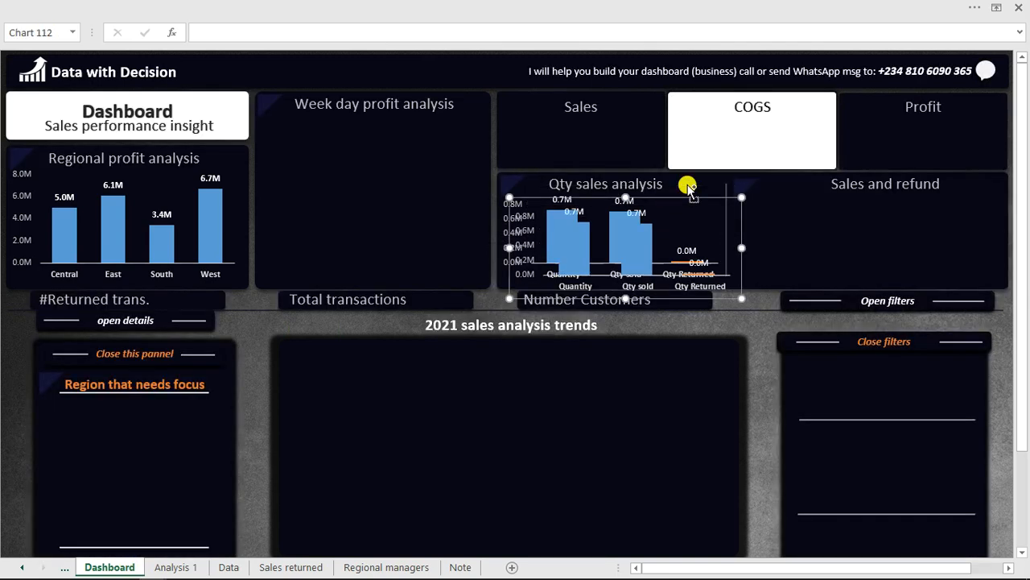
drag(688, 198, 921, 186)
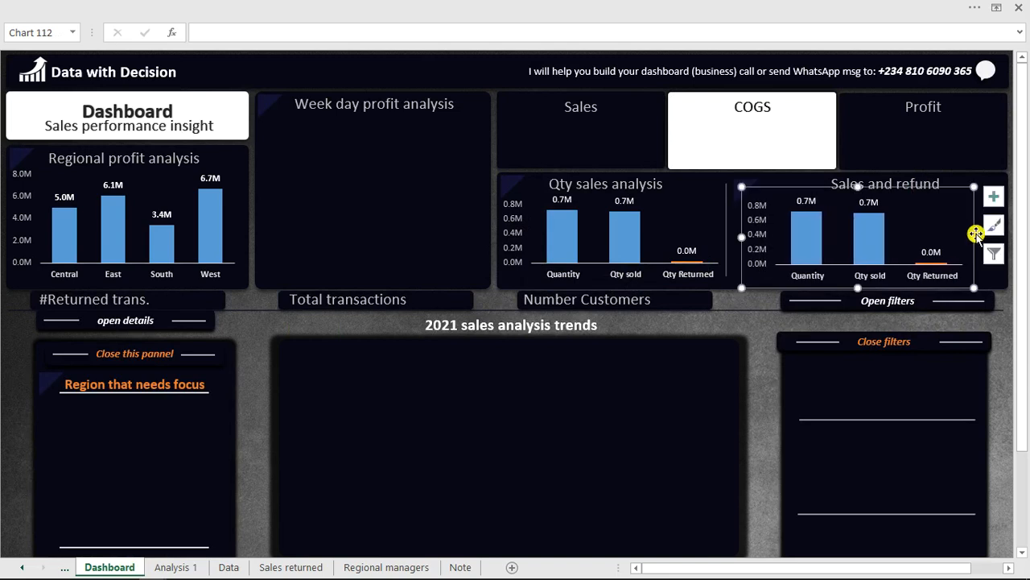
drag(976, 239, 995, 238)
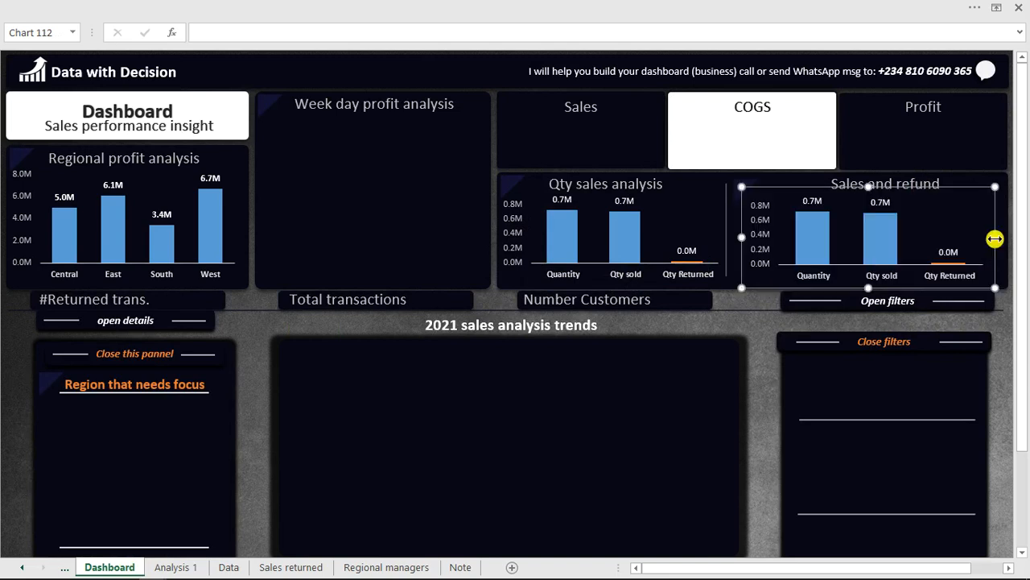
Step: Change the data range of the chart in the Sales and refund panel to K8:L10 of the Analysis 1 sheet
right_click(892, 239)
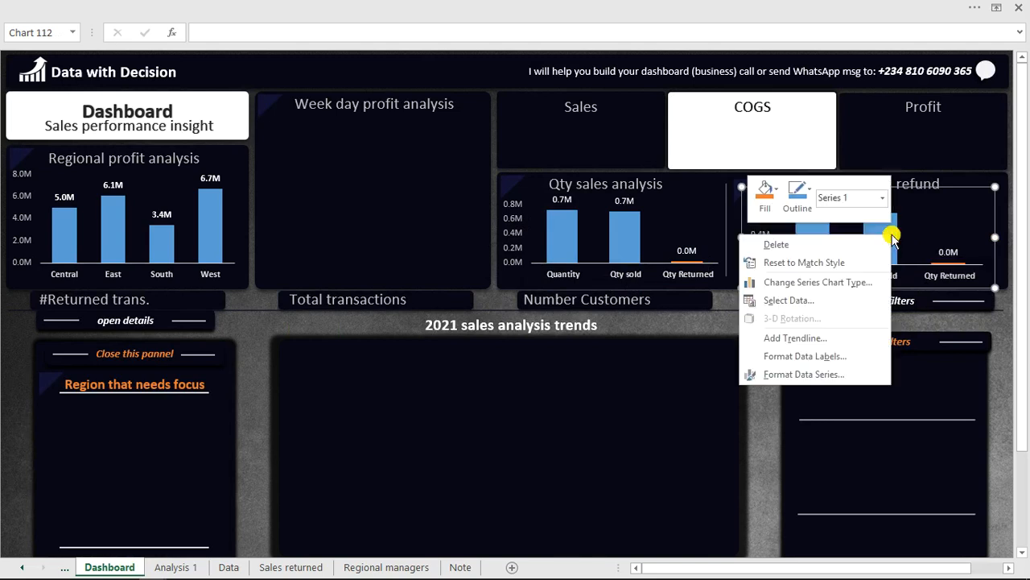
click(795, 303)
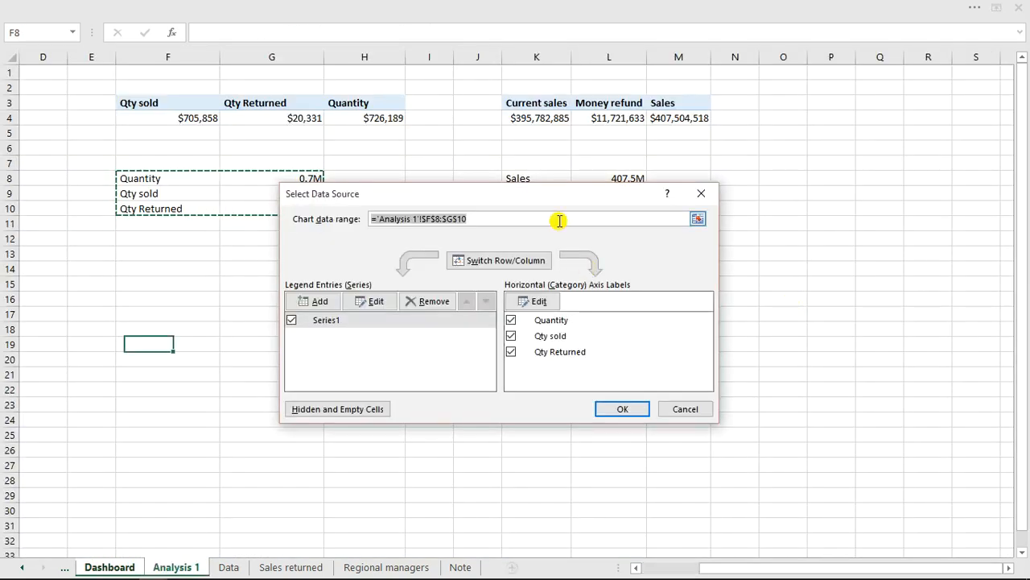
drag(557, 202, 512, 299)
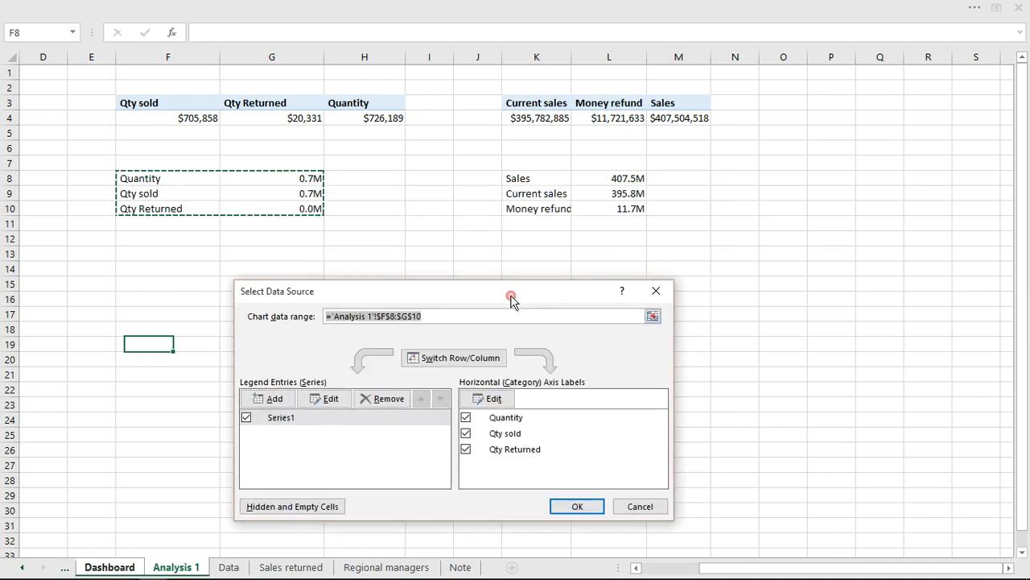
drag(522, 179, 621, 209)
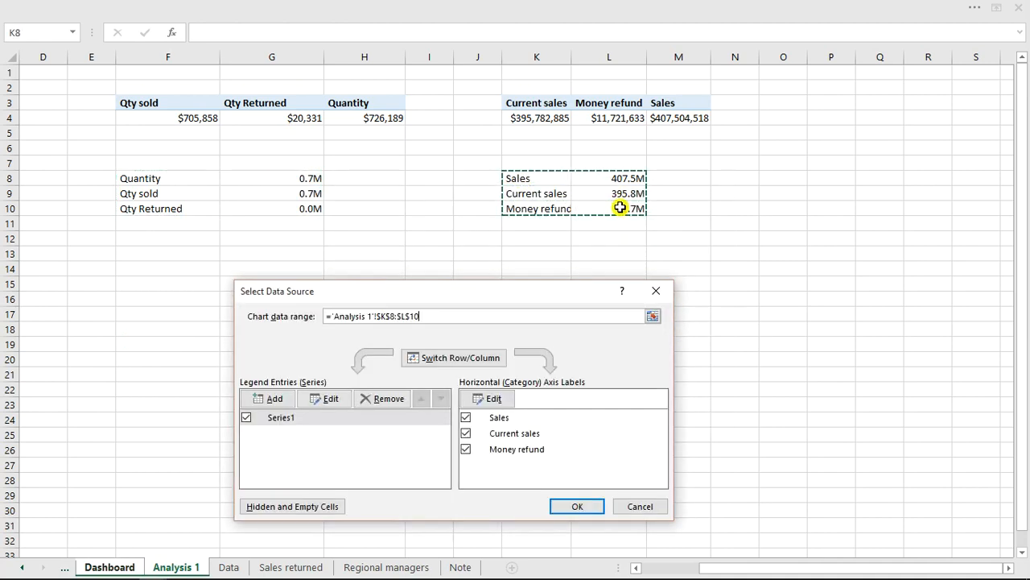
click(572, 505)
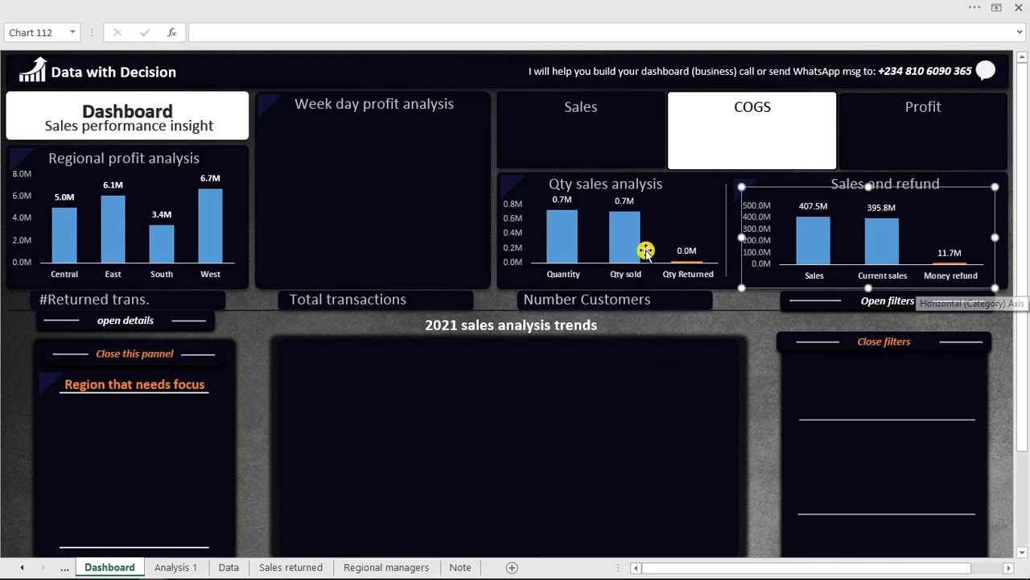
mouse_move(640, 244)
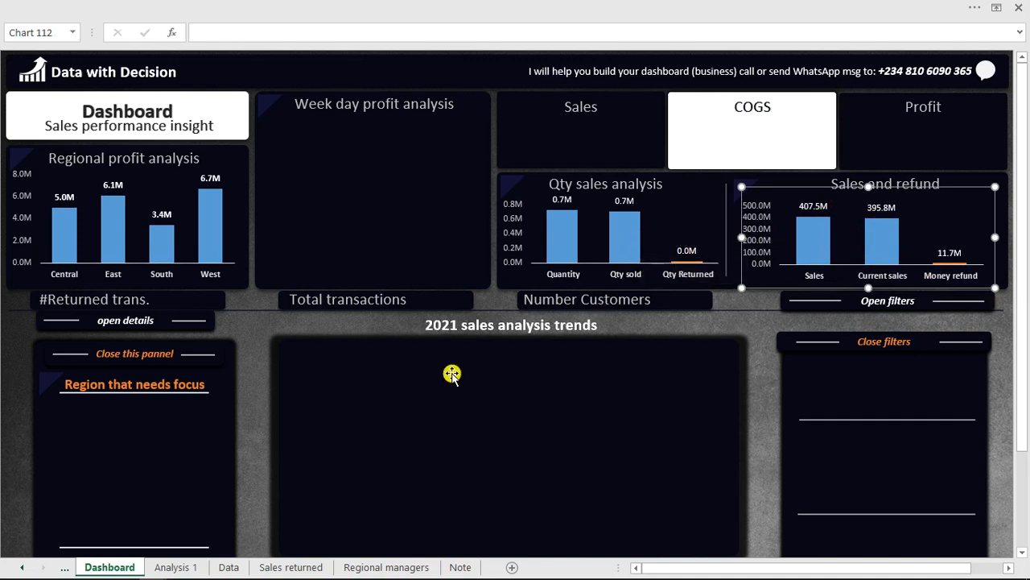
Step: Inspect the custom number format of the sales and refund values in L8:L10 on Analysis 1 and return to the Dashboard
click(175, 566)
drag(309, 181, 307, 207)
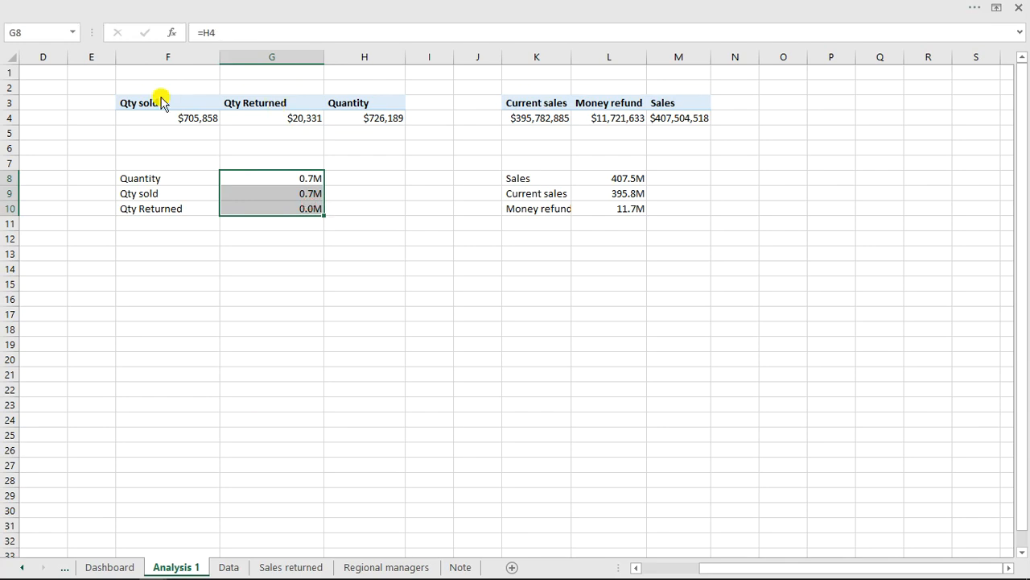
click(618, 178)
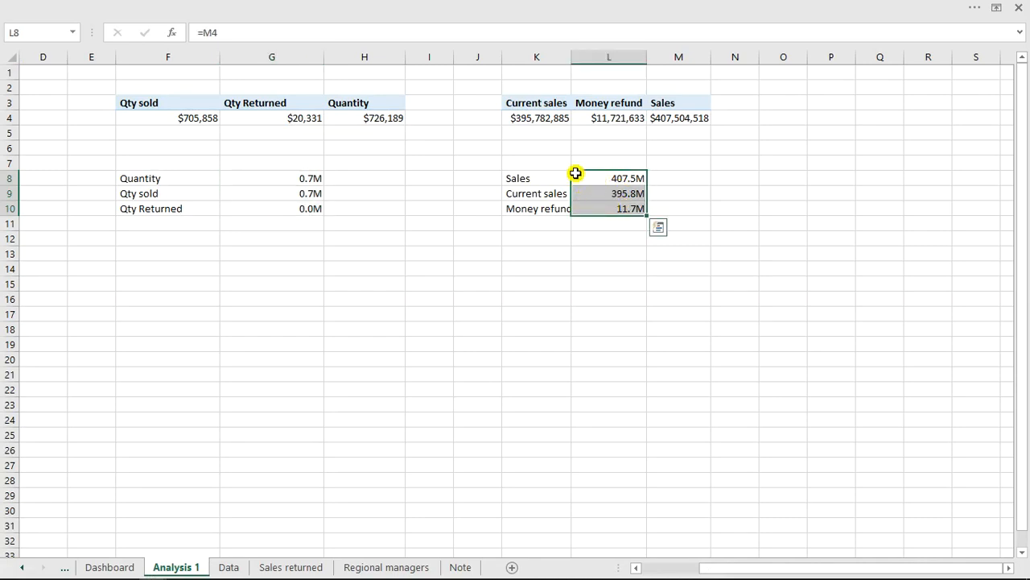
key(ctrl+1)
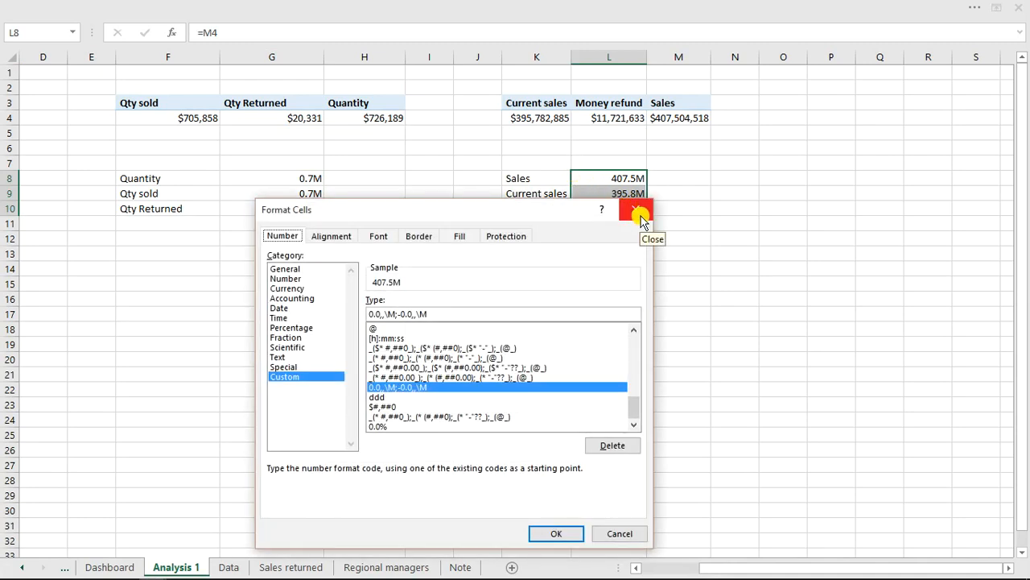
click(638, 210)
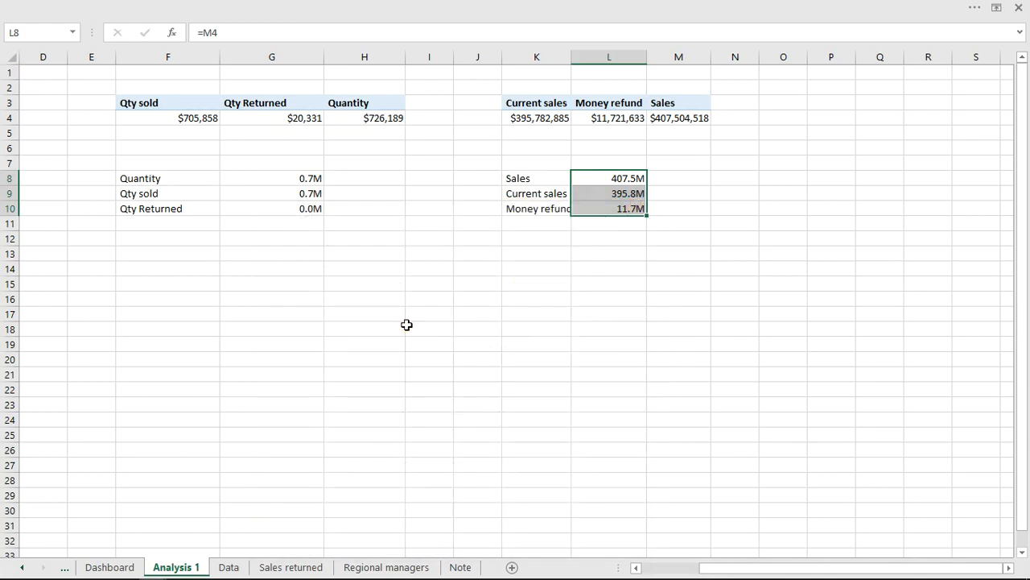
click(407, 325)
click(111, 567)
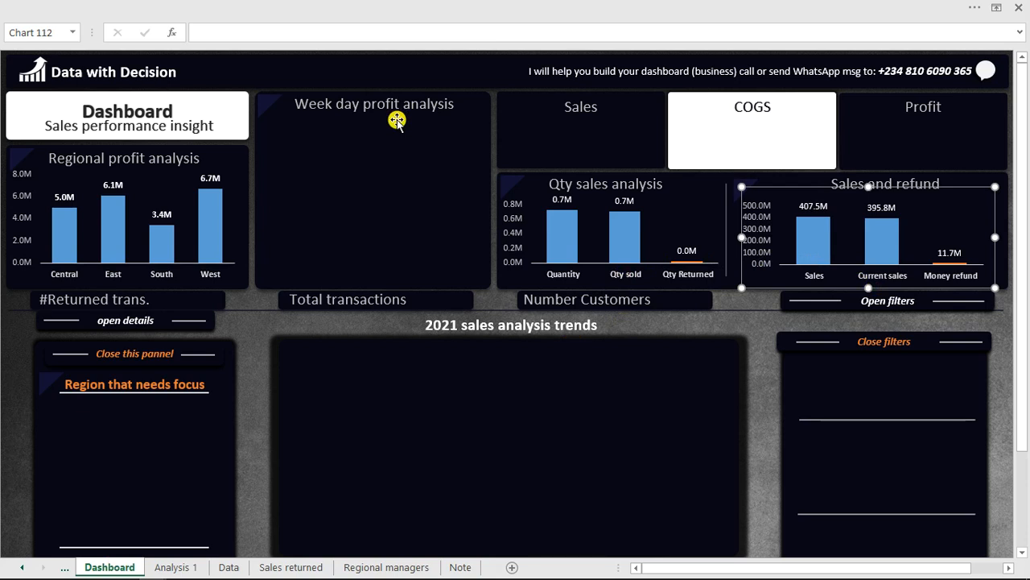
Step: Copy the sales pivot table K3:M4 on Analysis 1 to Q3 and keep only Current sales in the copy's values
click(177, 566)
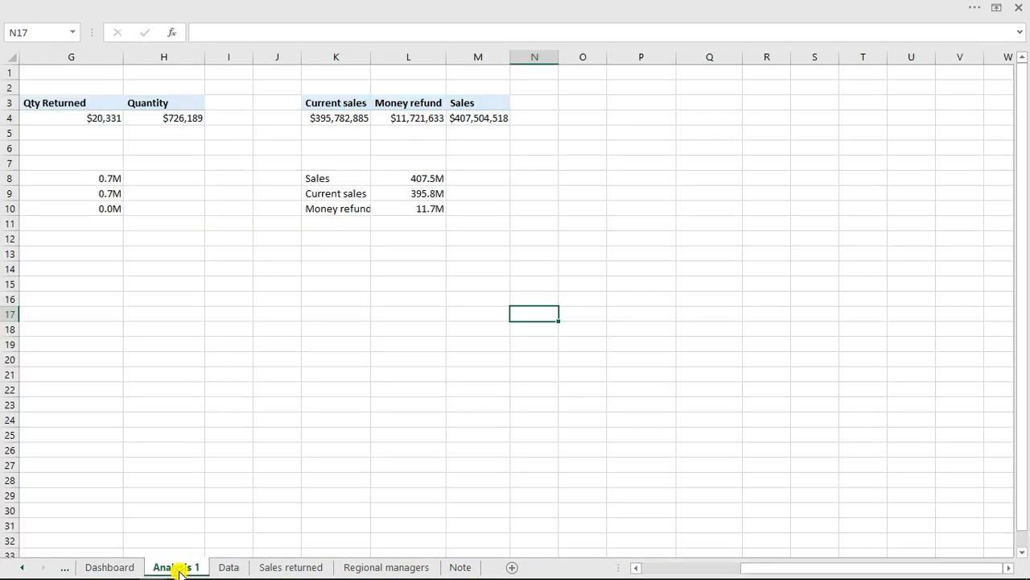
drag(321, 102, 495, 113)
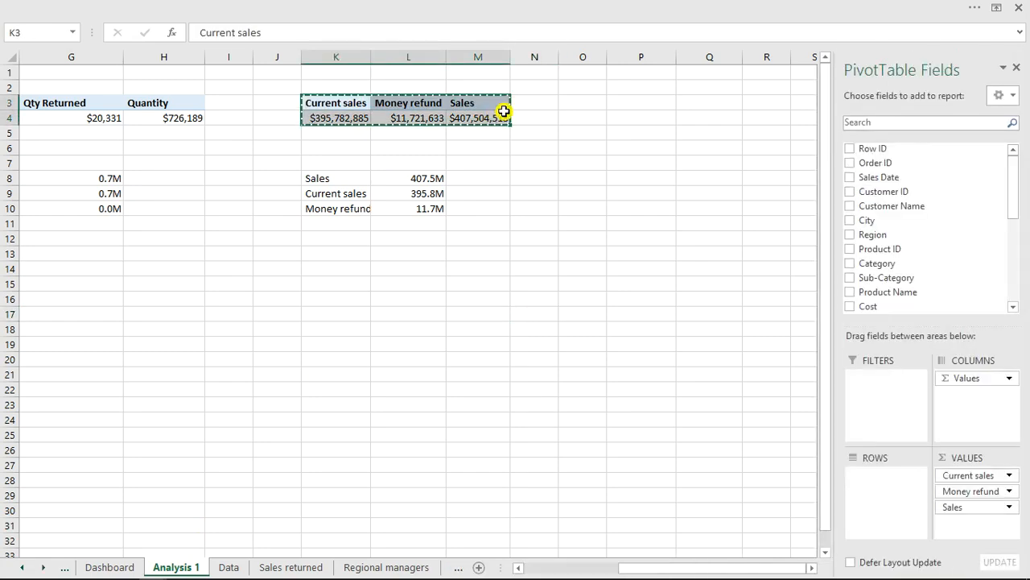
click(694, 104)
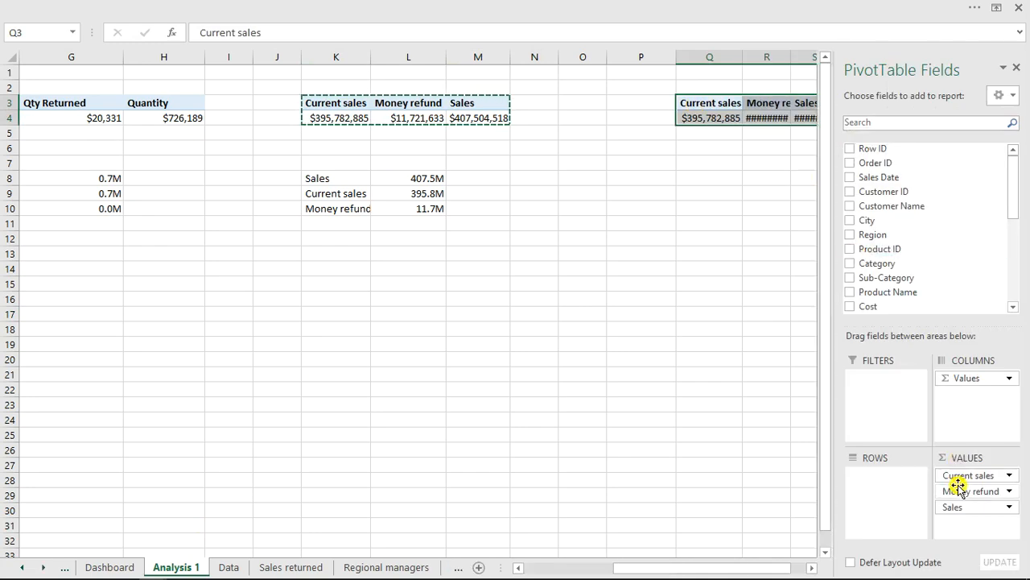
drag(966, 491, 886, 492)
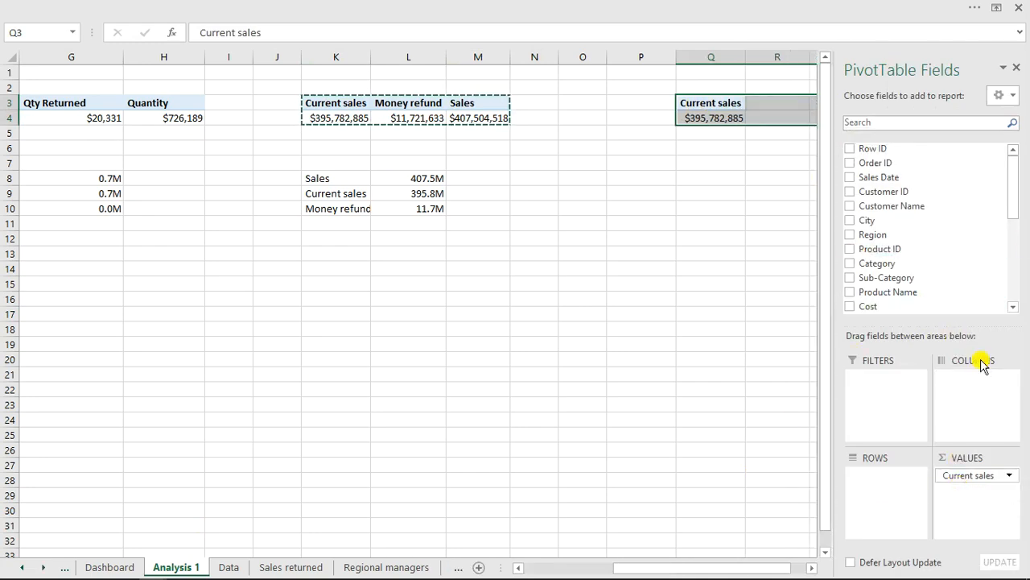
drag(1012, 210, 1015, 296)
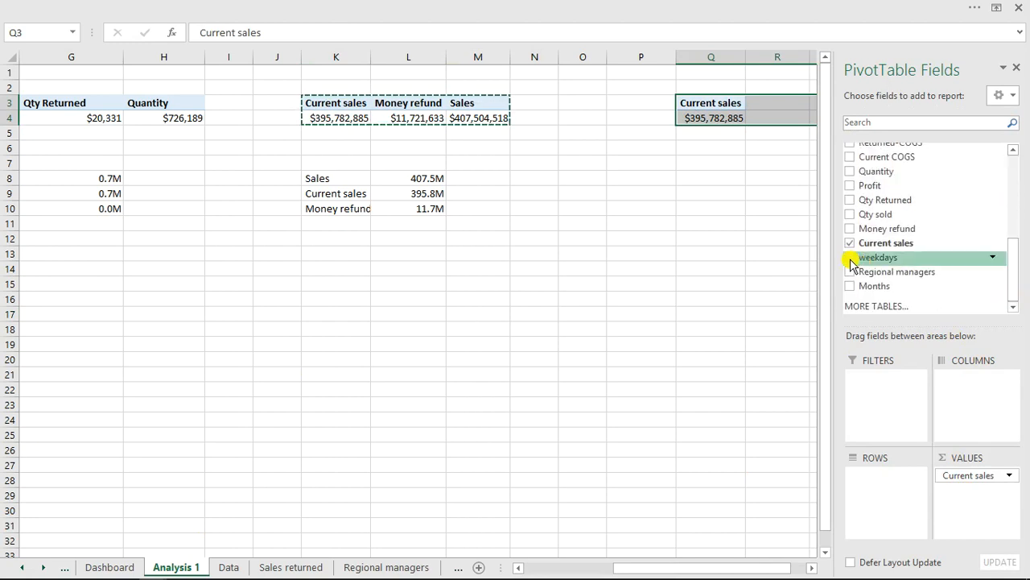
Step: Examine the formula behind the Weekdays column on the Data sheet without changing it
click(230, 566)
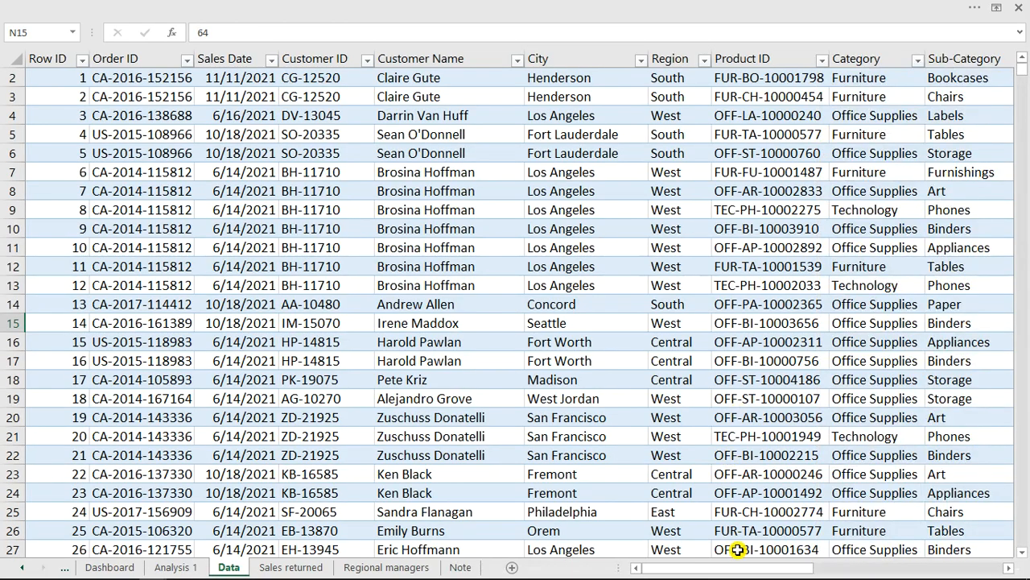
drag(747, 564, 1004, 529)
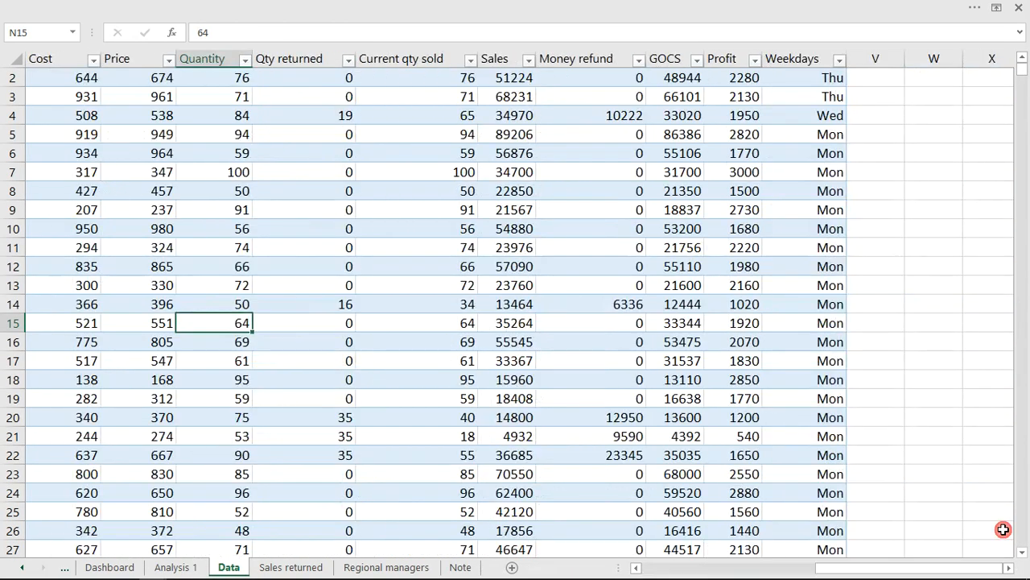
click(833, 133)
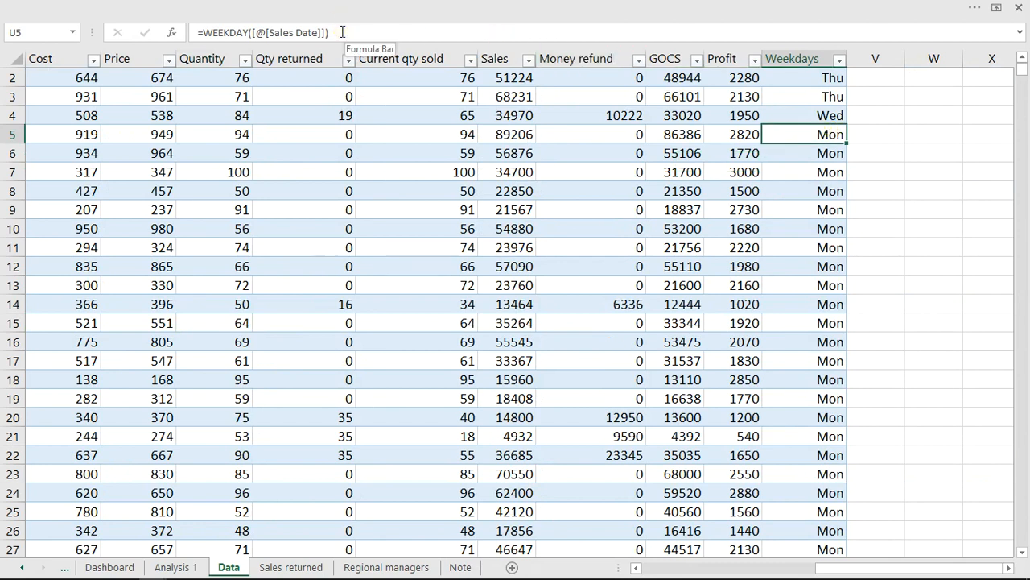
drag(343, 31, 202, 36)
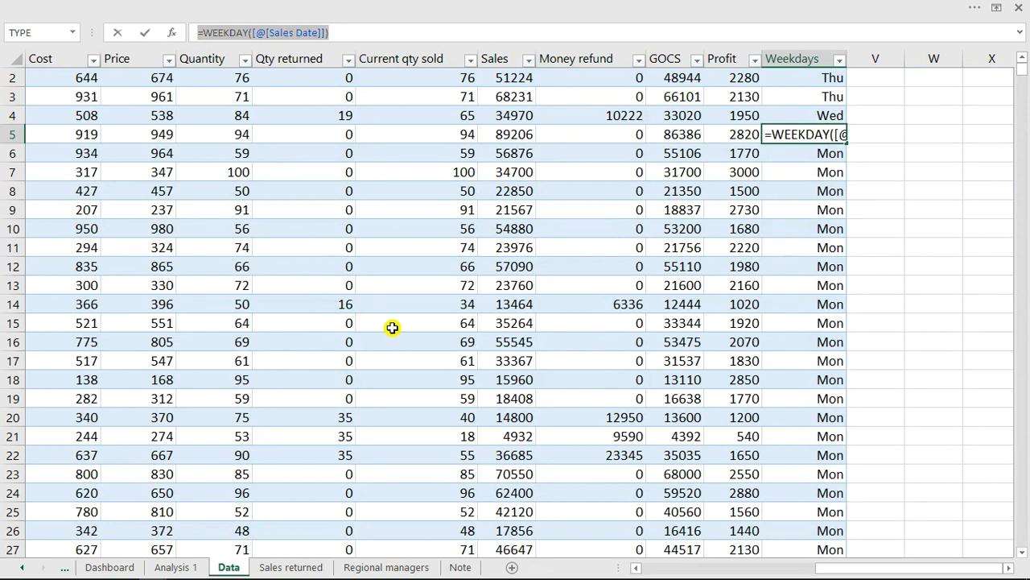
key(Escape)
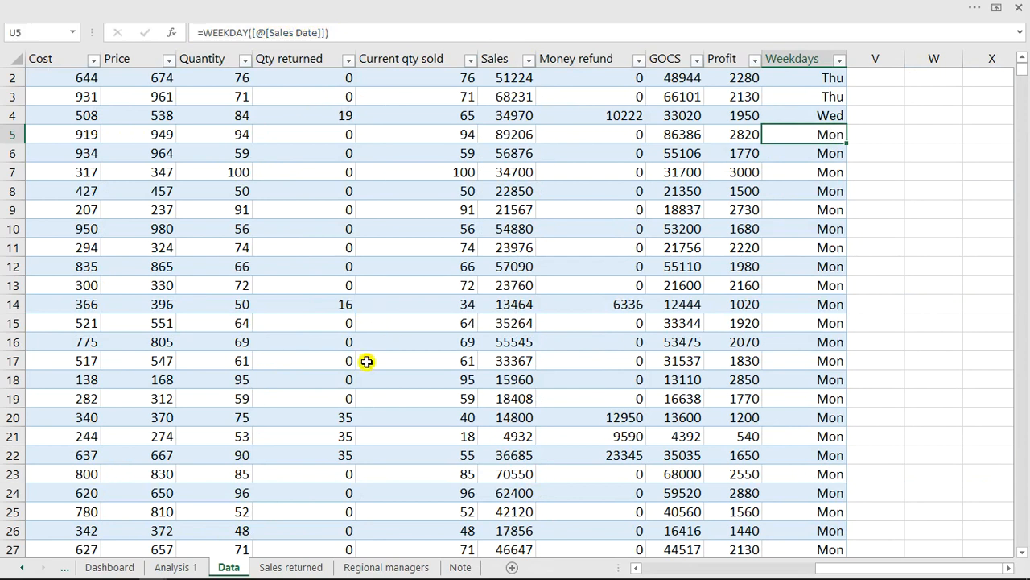
Step: Add the weekdays field to the rows of the pivot table at Q3 on Analysis 1
click(177, 567)
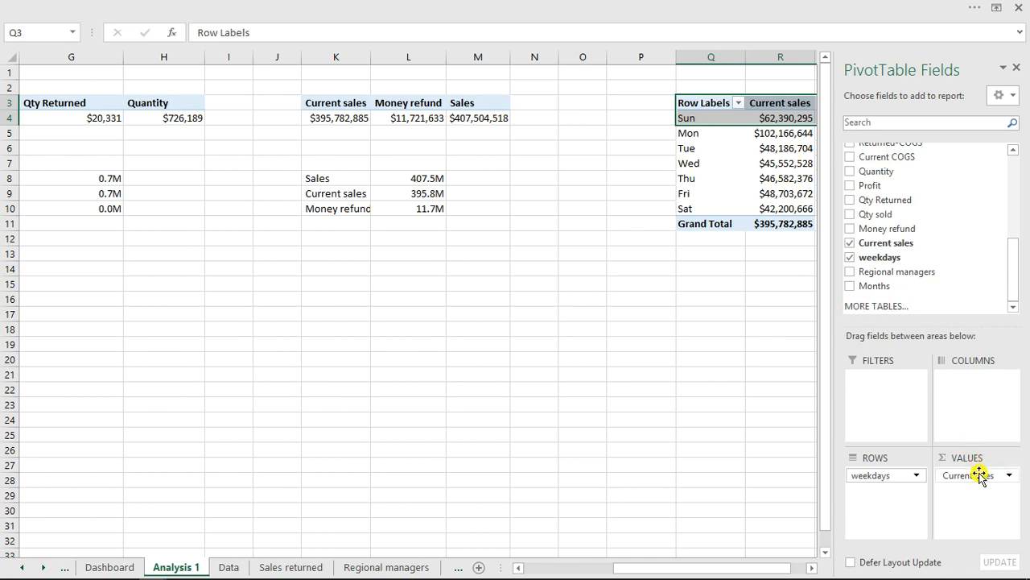
Step: Replace Current sales with the Profit field in the values of the weekday pivot table at Q3 on Analysis 1
drag(981, 476, 777, 439)
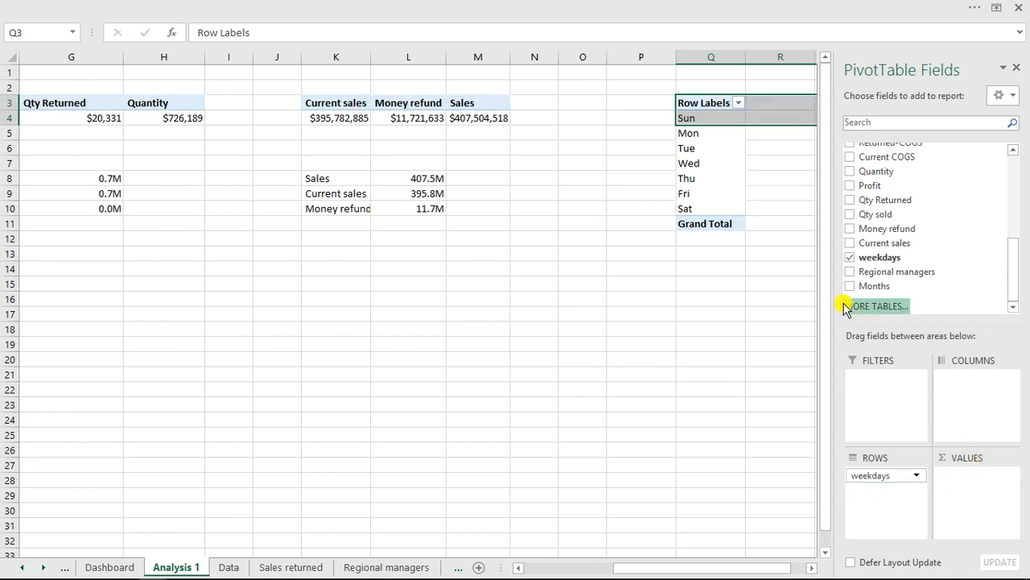
click(849, 185)
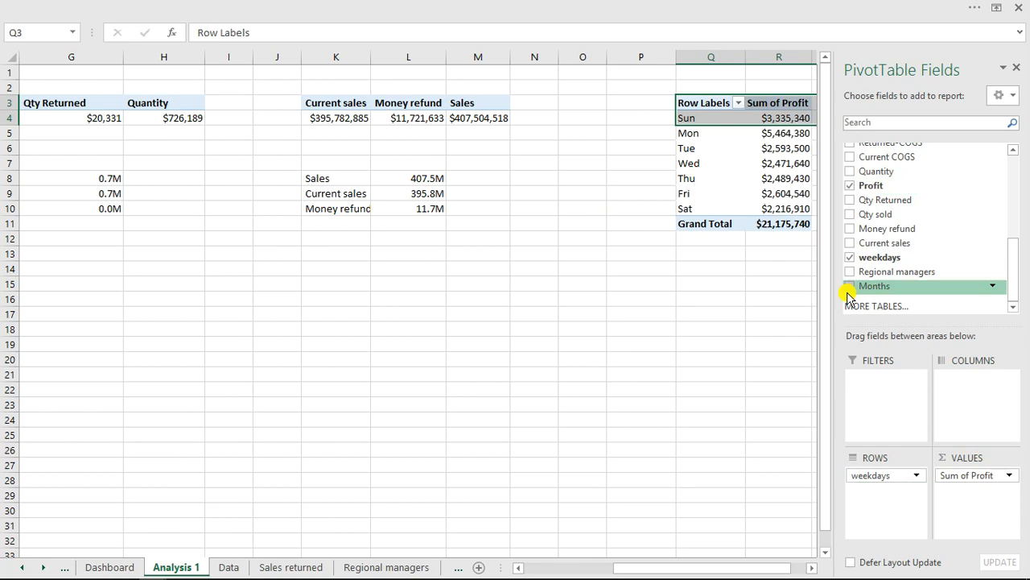
drag(785, 569, 806, 569)
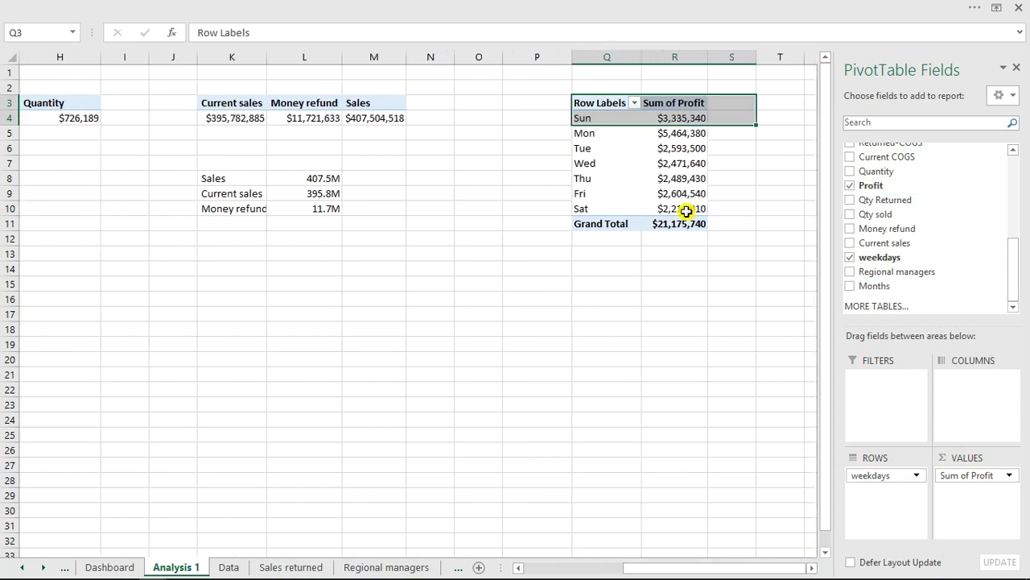
Step: Copy the weekday profit pivot table Q3:R11 and paste it as links starting at Q15
click(685, 208)
drag(592, 101, 689, 223)
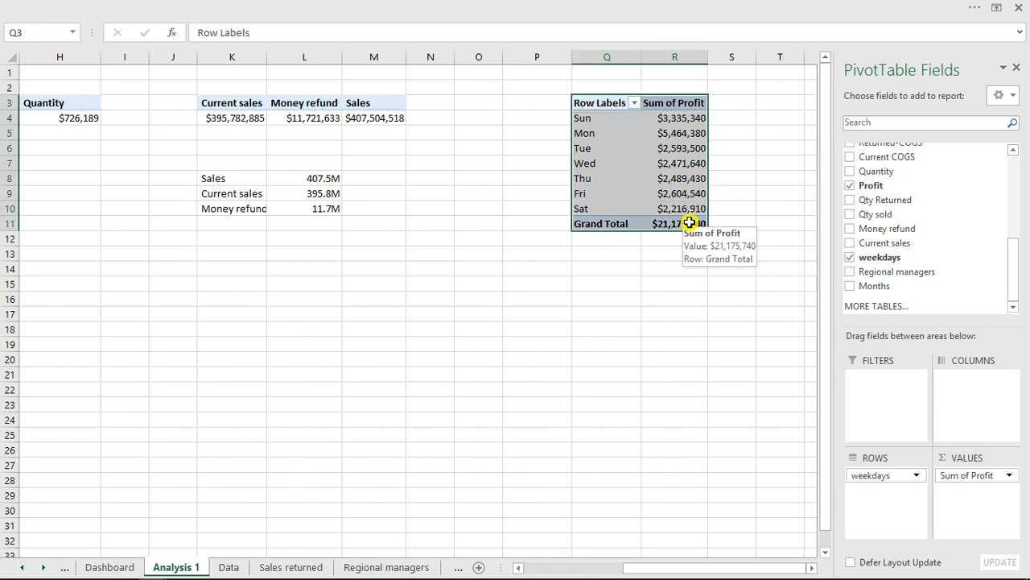
key(ctrl+c)
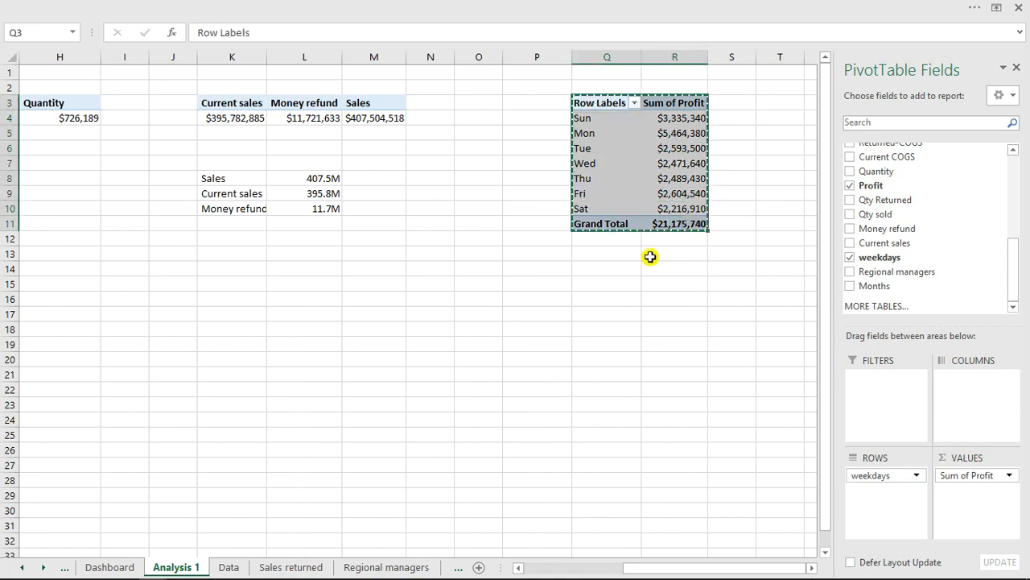
click(611, 290)
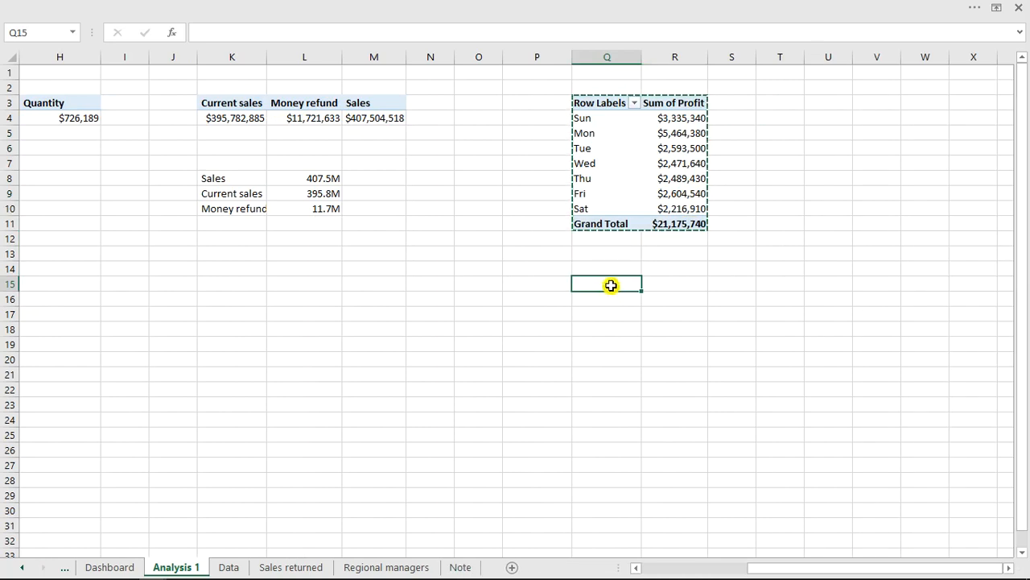
right_click(611, 285)
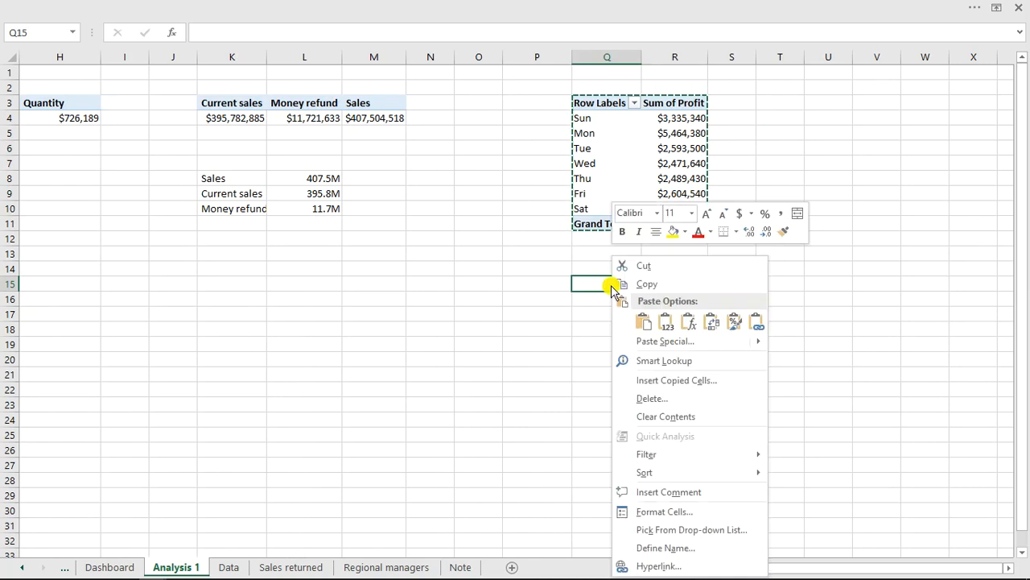
click(755, 322)
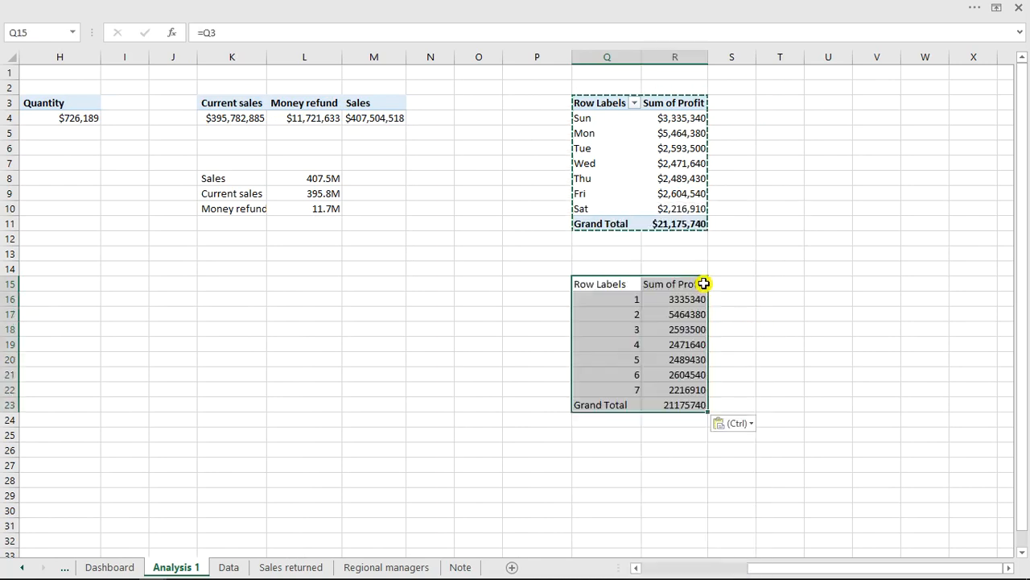
Step: Re-enter the link formulas in Q16:Q18 to display weekday names and fill Q18 down to Q22
click(633, 302)
double_click(635, 306)
double_click(630, 295)
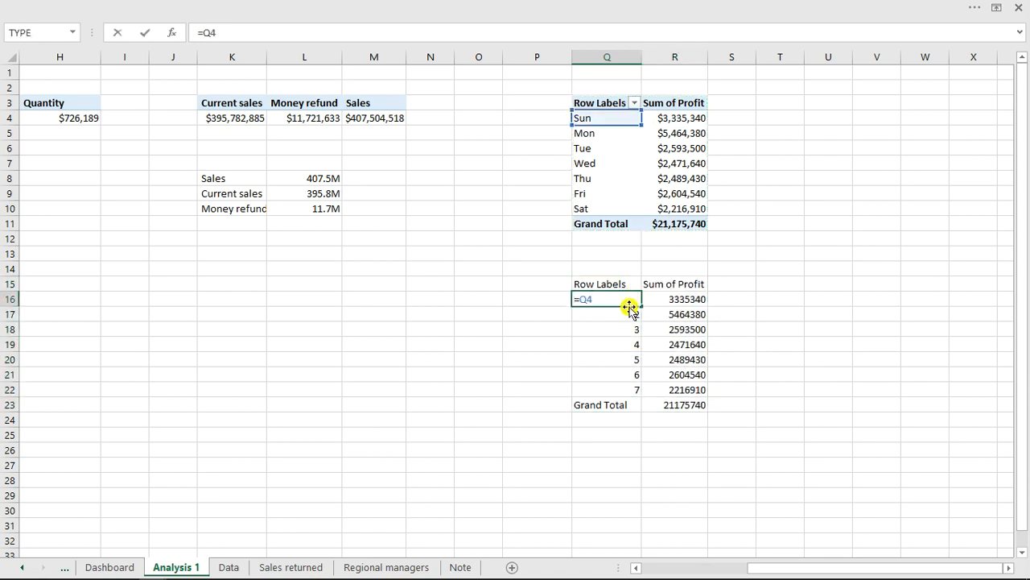
click(629, 314)
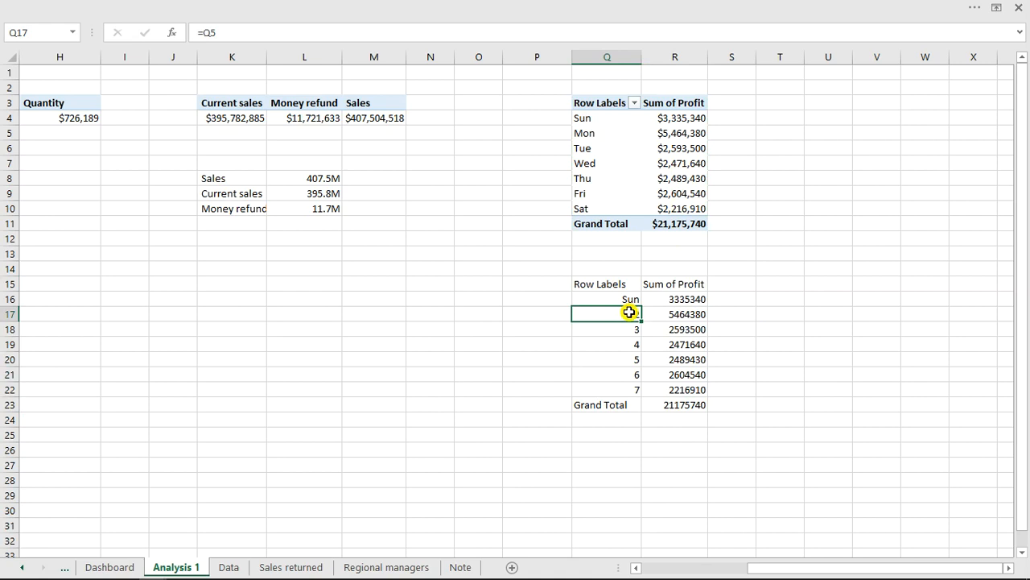
double_click(629, 312)
click(630, 343)
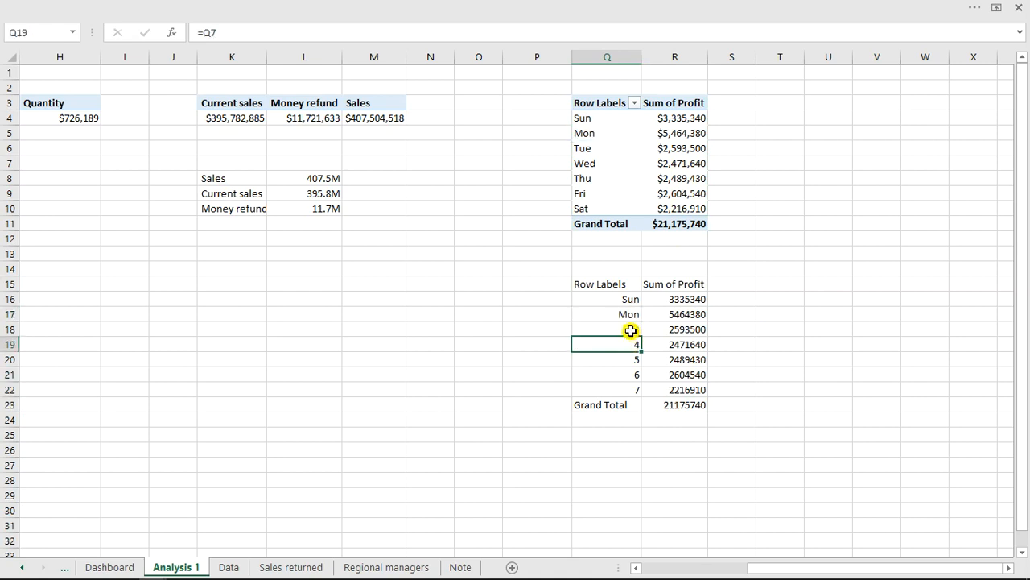
double_click(630, 329)
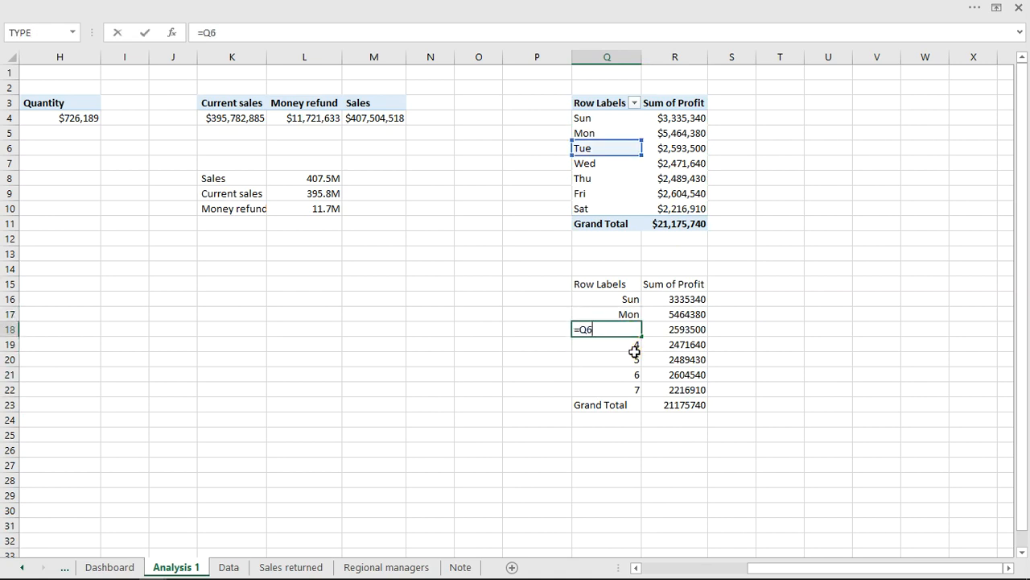
click(635, 359)
click(632, 329)
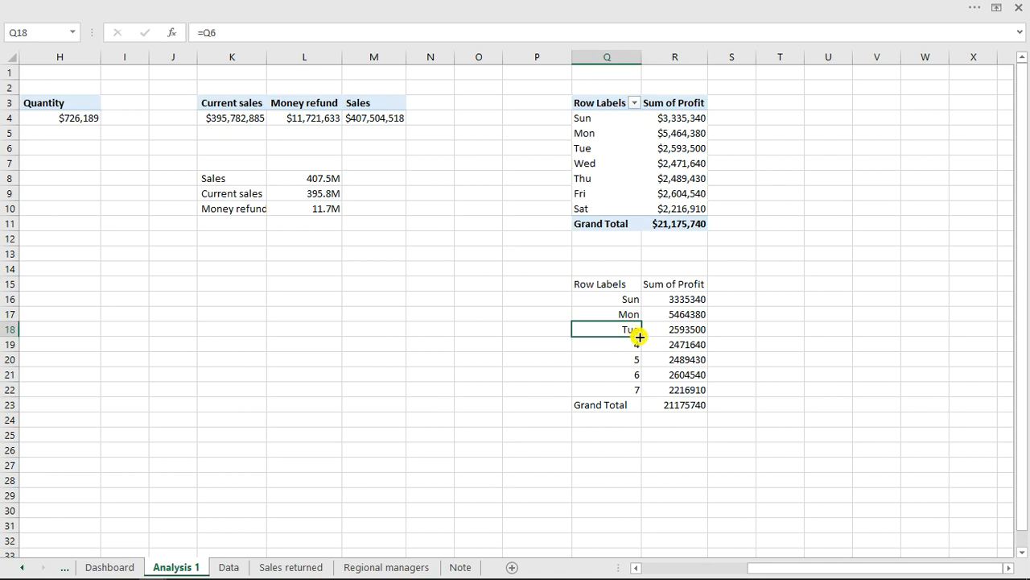
drag(640, 343, 640, 391)
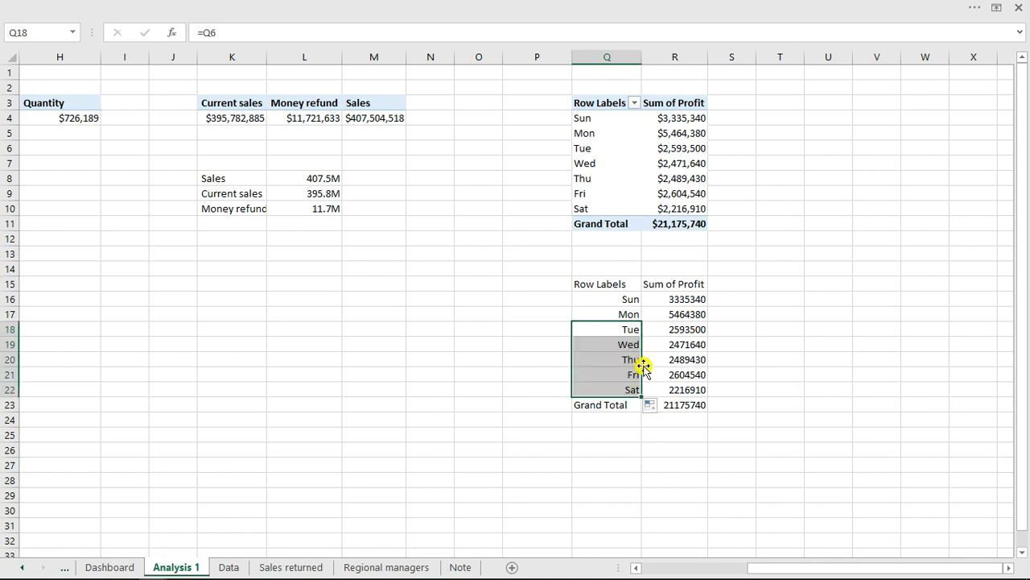
Step: Insert a Pie PivotChart based on the weekday profit pivot table at Q3
click(671, 329)
drag(672, 324, 653, 153)
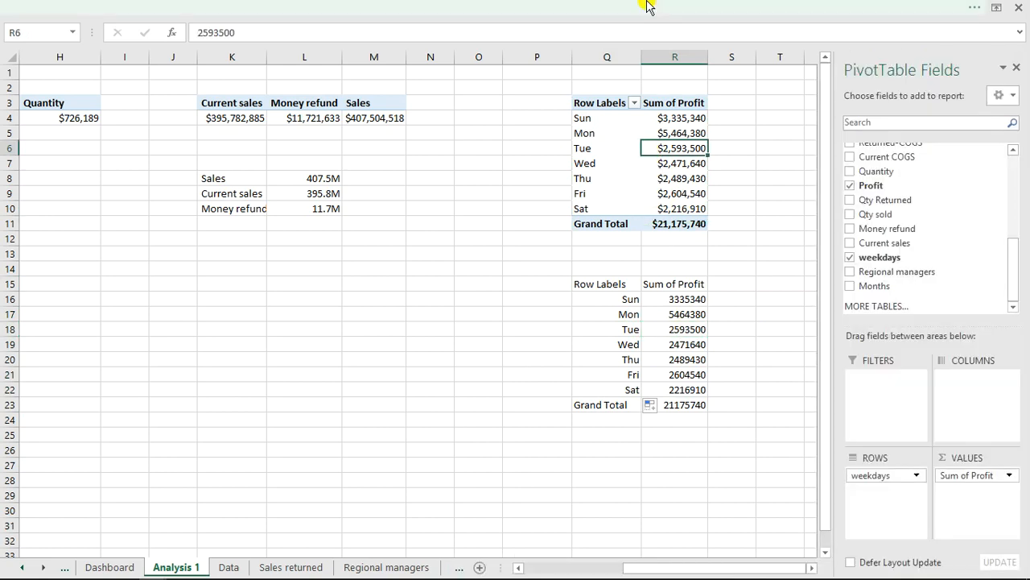
click(651, 5)
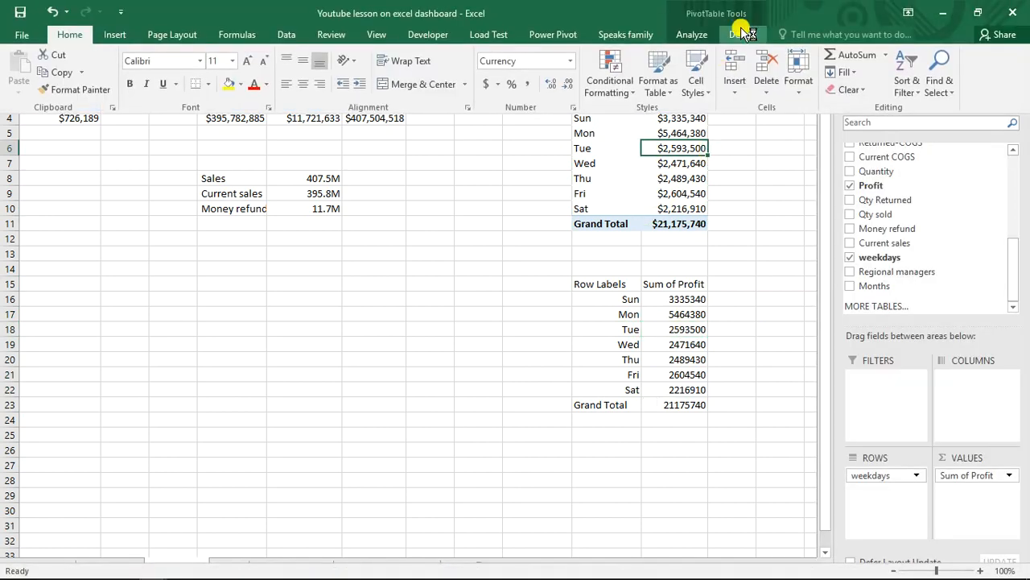
click(692, 34)
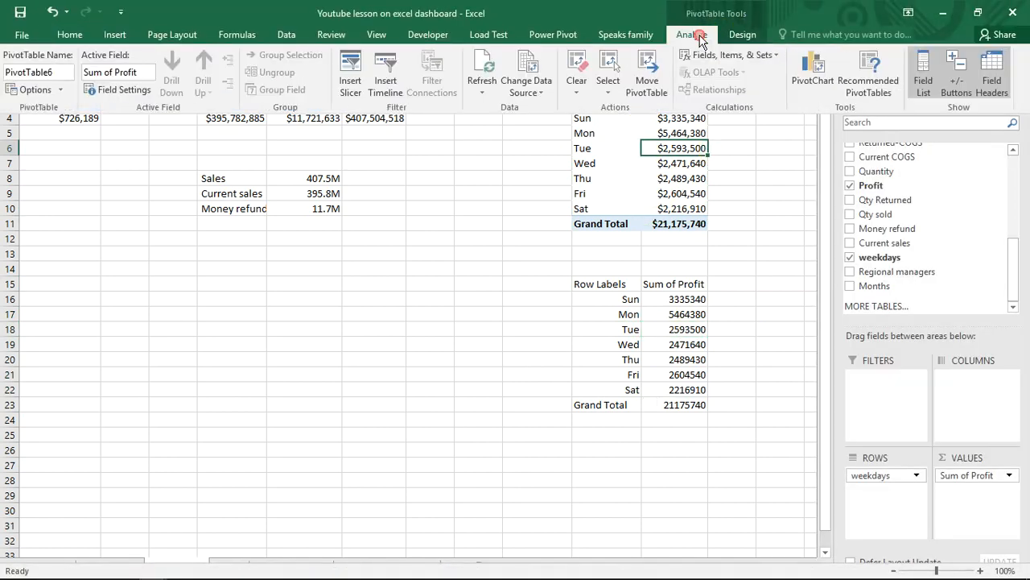
click(810, 79)
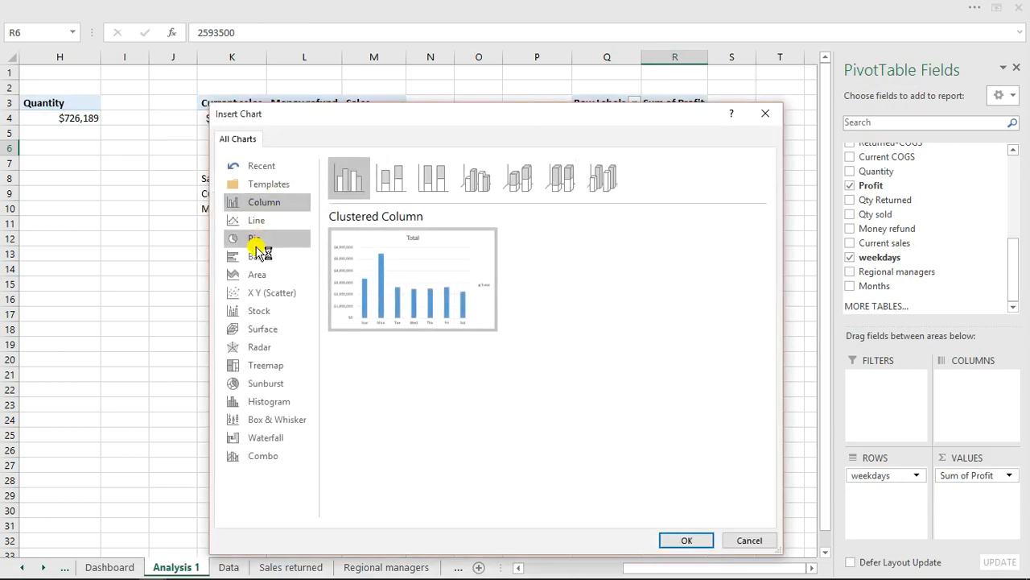
click(263, 241)
mouse_move(417, 290)
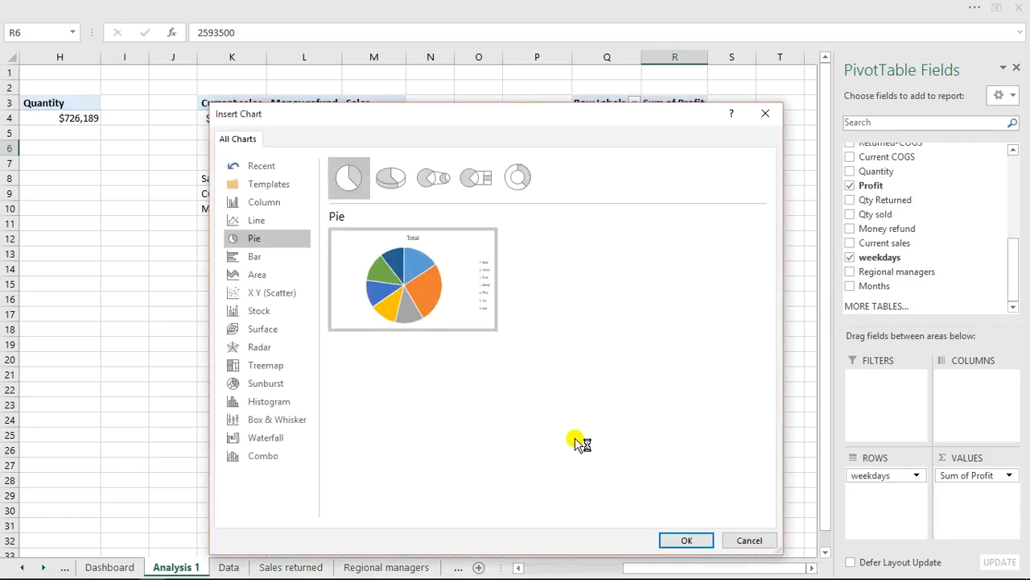
click(690, 541)
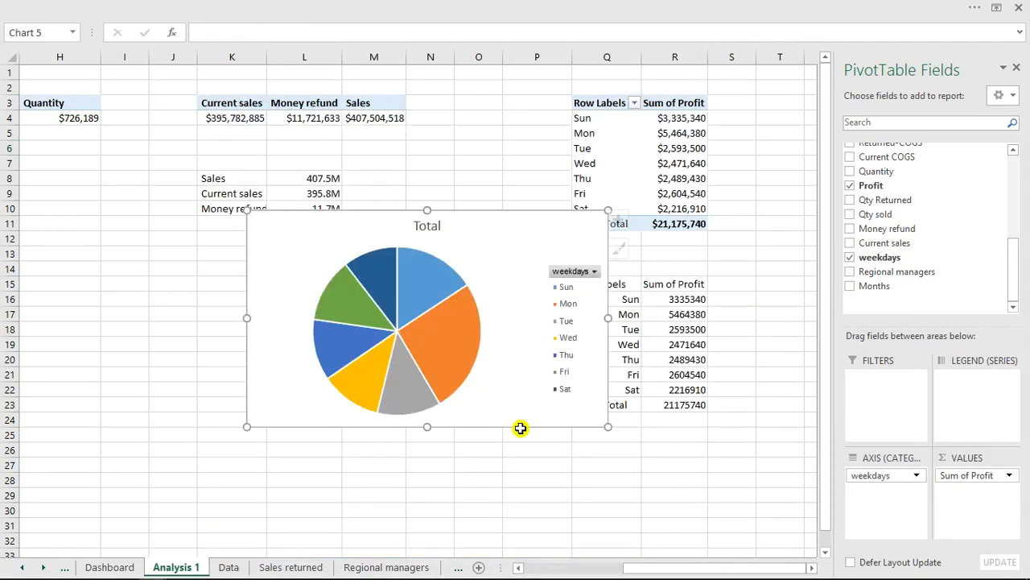
Step: Hide all field buttons, delete the pie chart's title, and place the chart in the Dashboard's Week day profit analysis panel
right_click(585, 272)
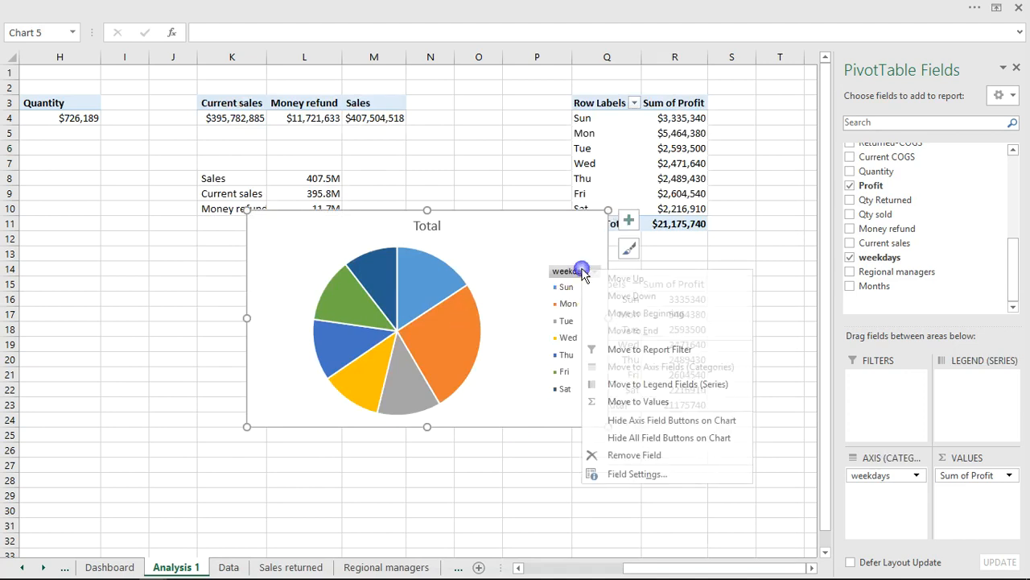
click(675, 439)
click(428, 227)
key(Delete)
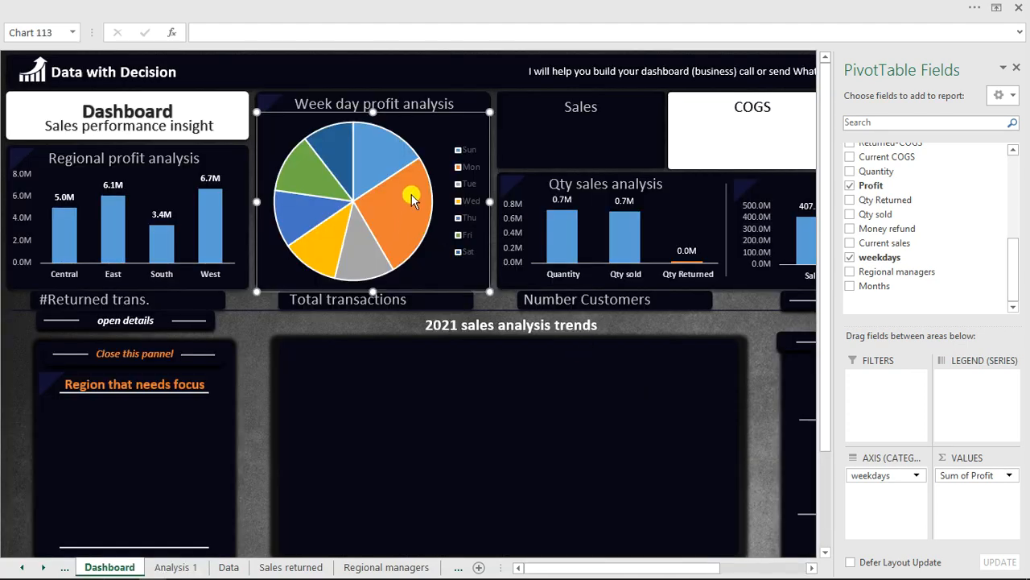
Step: Remove the border line from the slices of the weekday profit pie chart
mouse_move(411, 189)
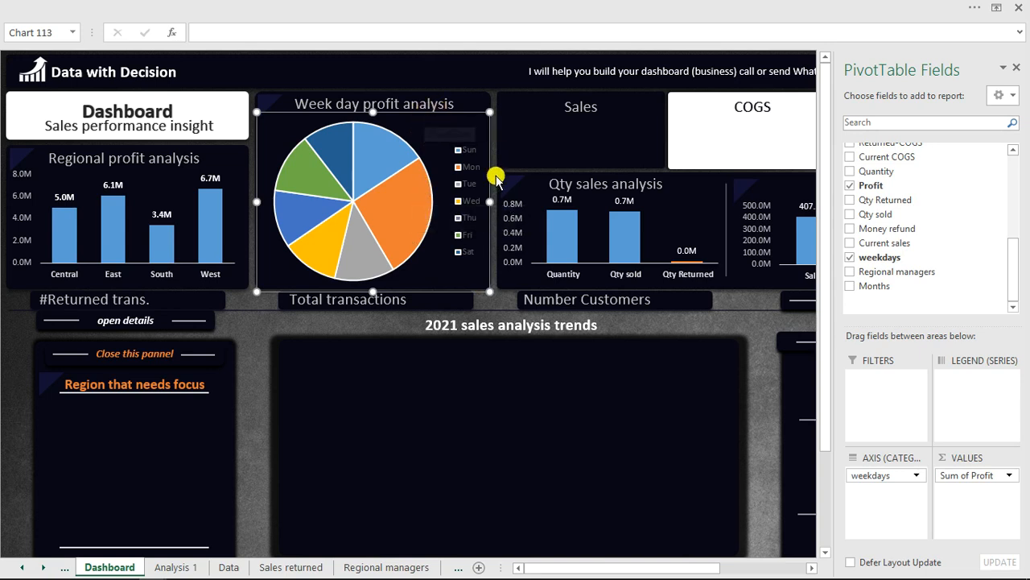
click(260, 326)
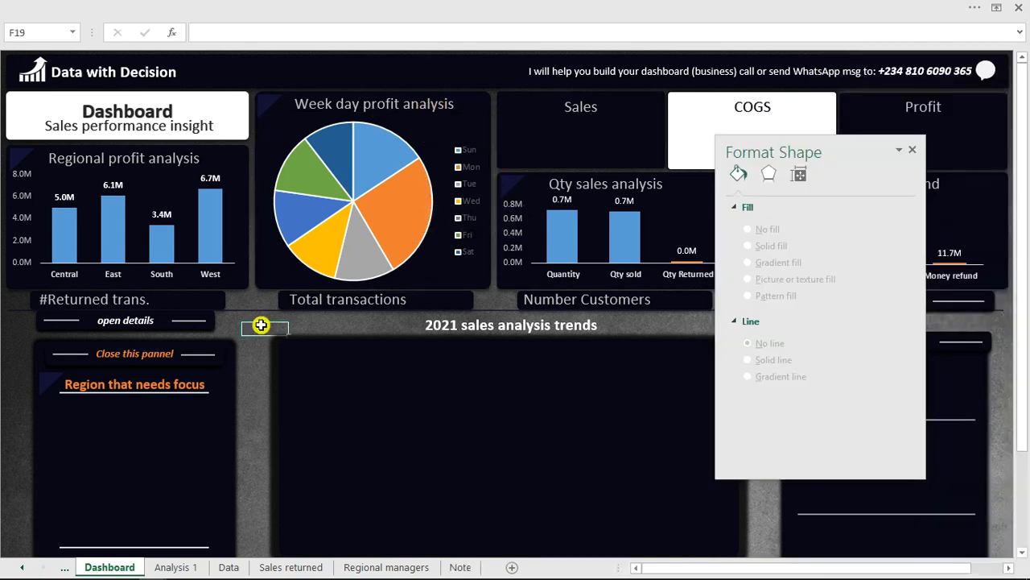
click(352, 206)
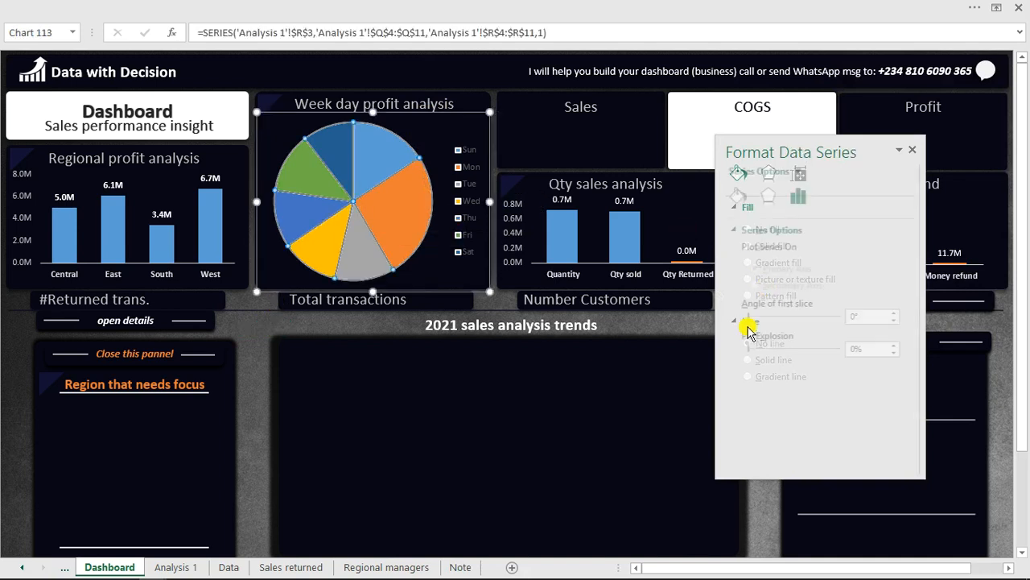
click(739, 195)
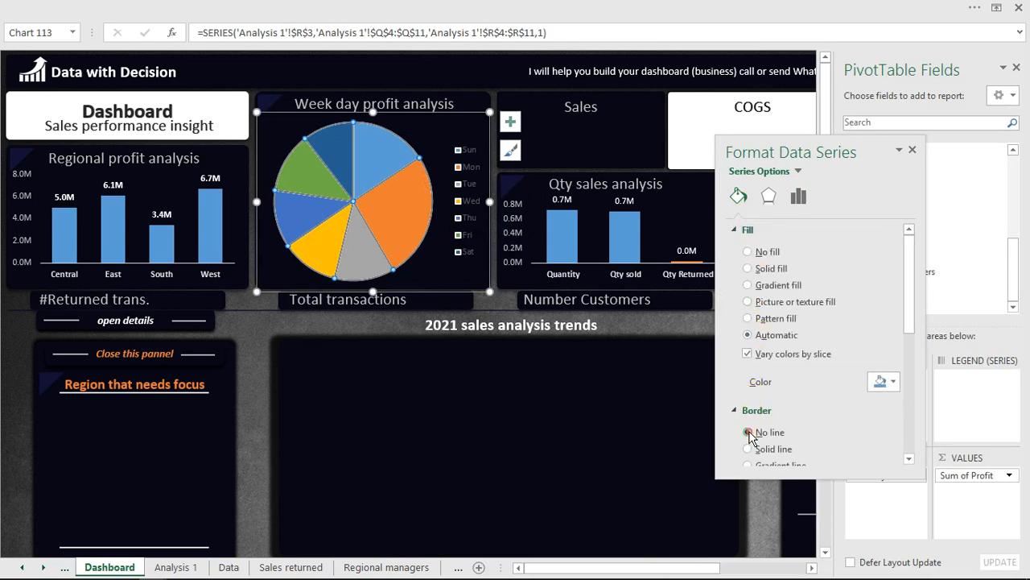
click(749, 432)
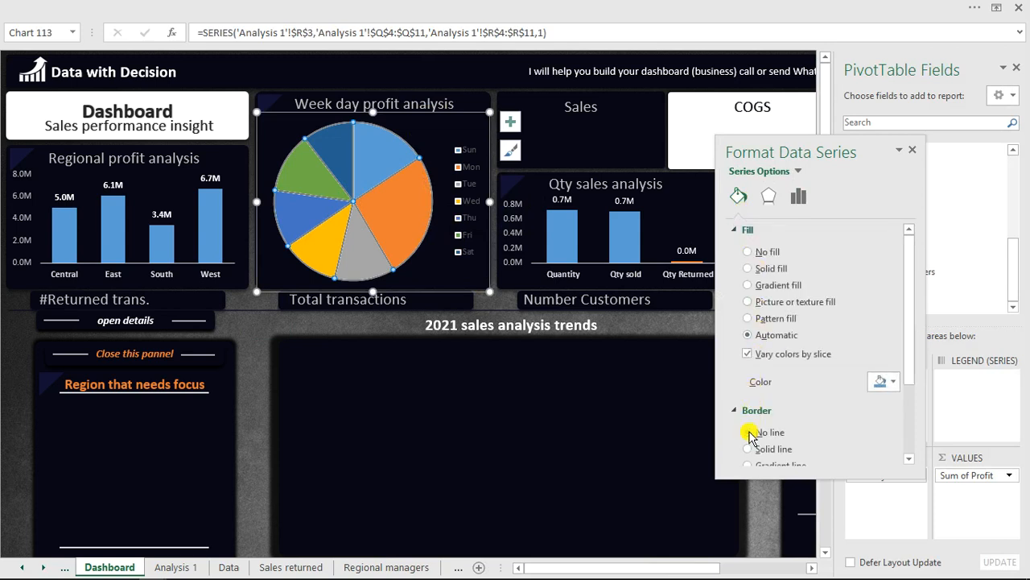
Step: Format the weekday pie chart's legend text as bold white and add data labels to the chart
click(472, 211)
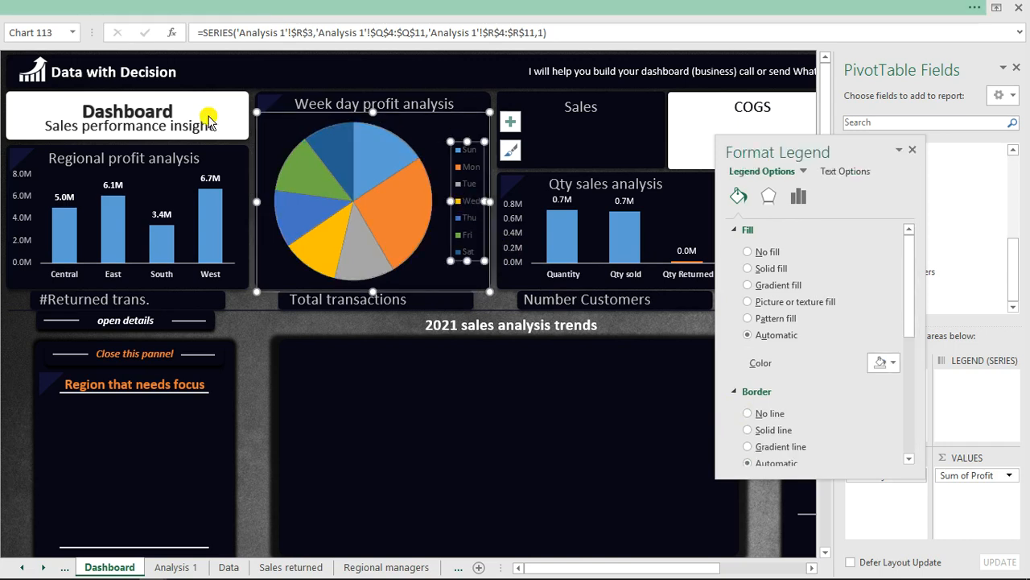
click(124, 8)
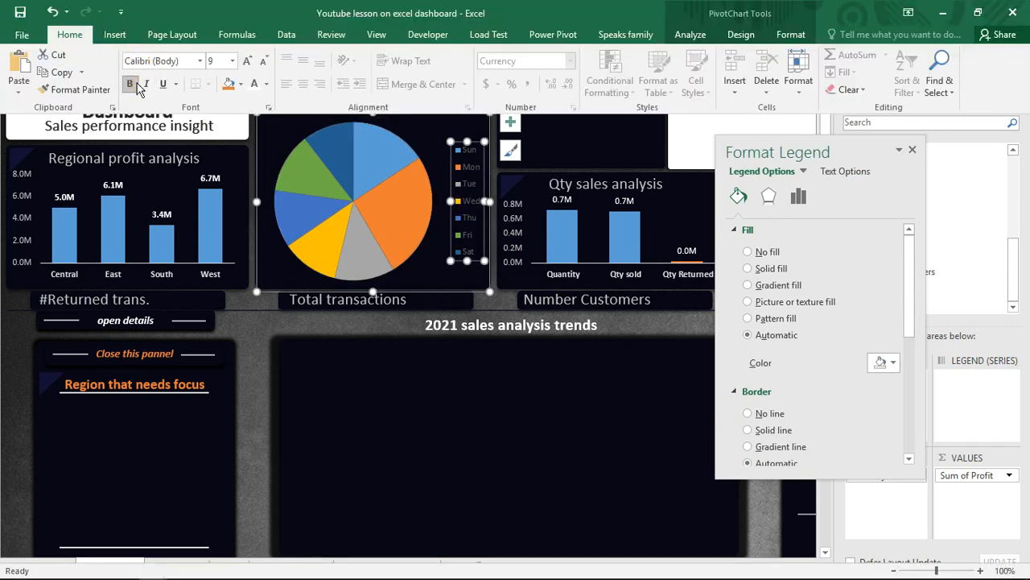
click(253, 84)
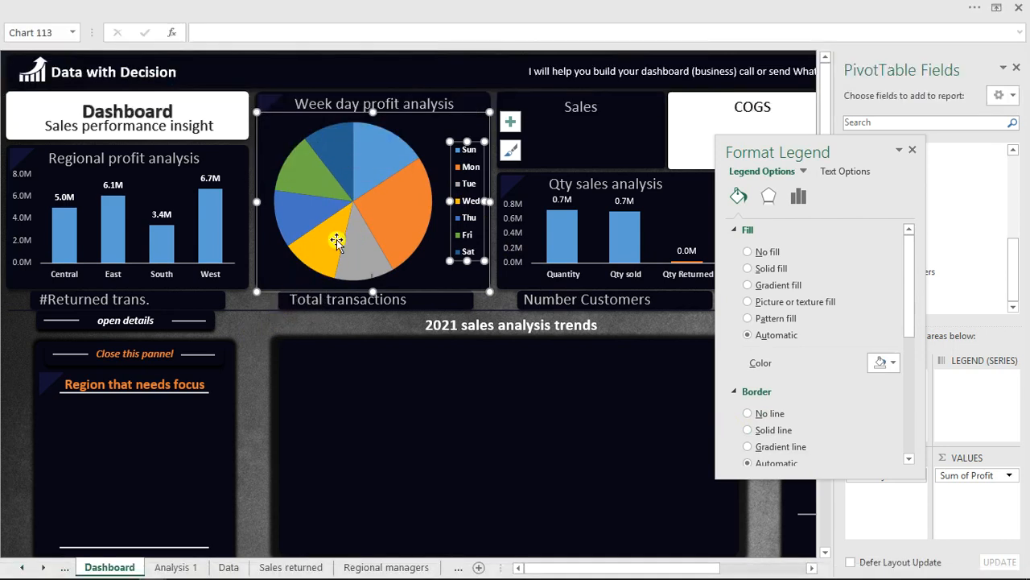
click(510, 122)
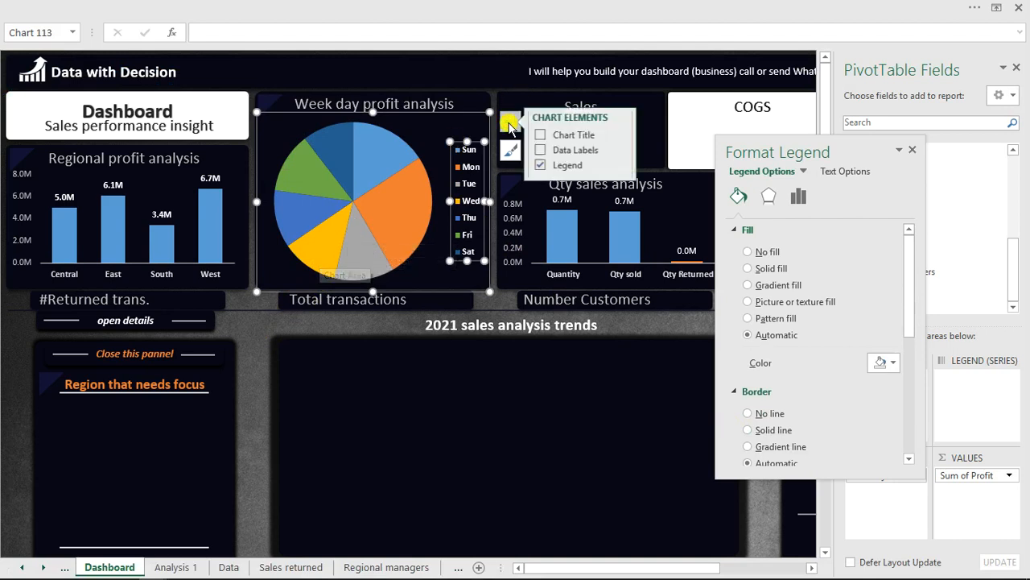
click(551, 151)
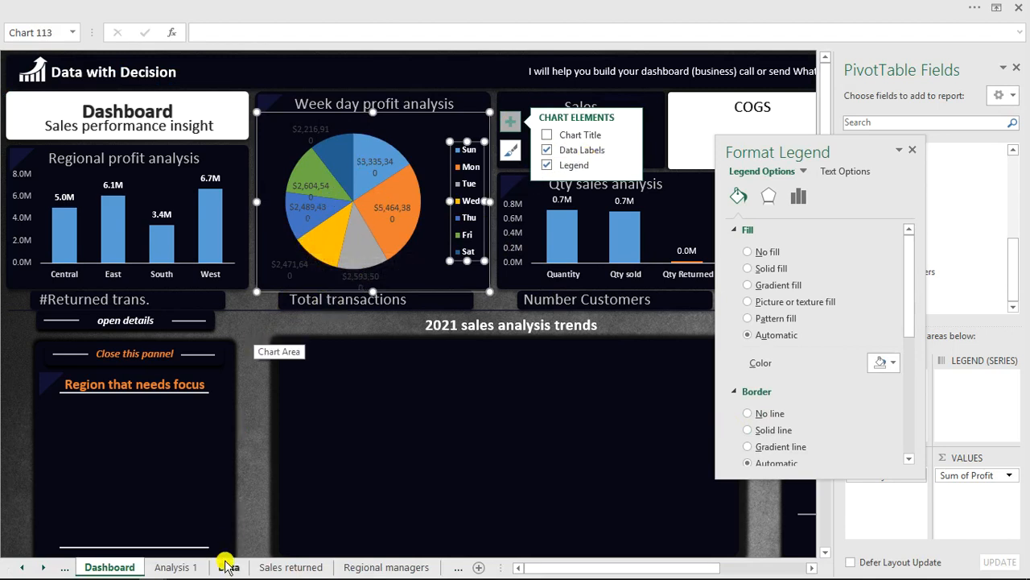
Step: Apply the custom number format 0.0,,\M;-0.0,,\M to the weekday profit pivot values in R4:R11 on the Analysis 1 sheet
click(196, 566)
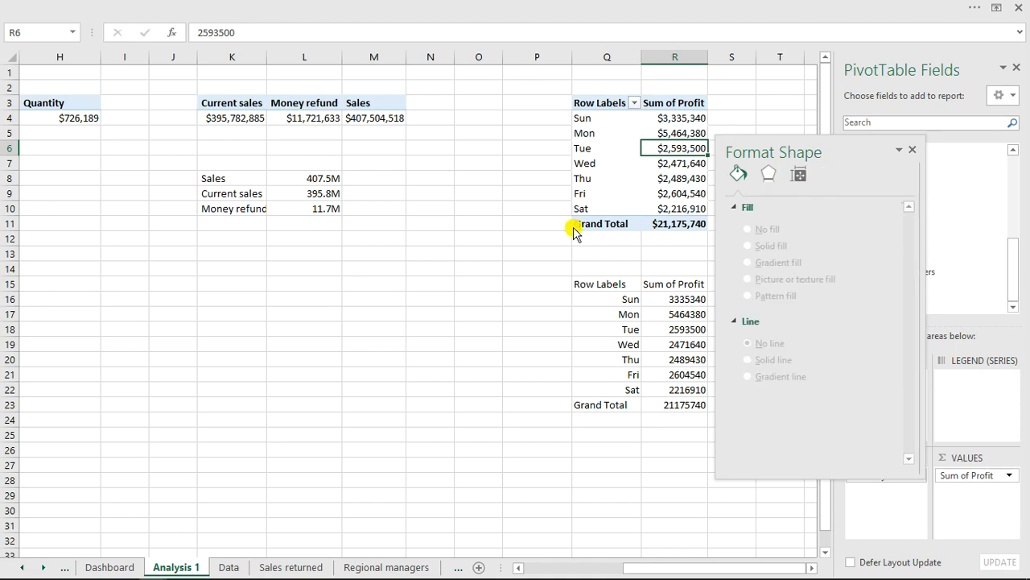
drag(314, 175, 325, 213)
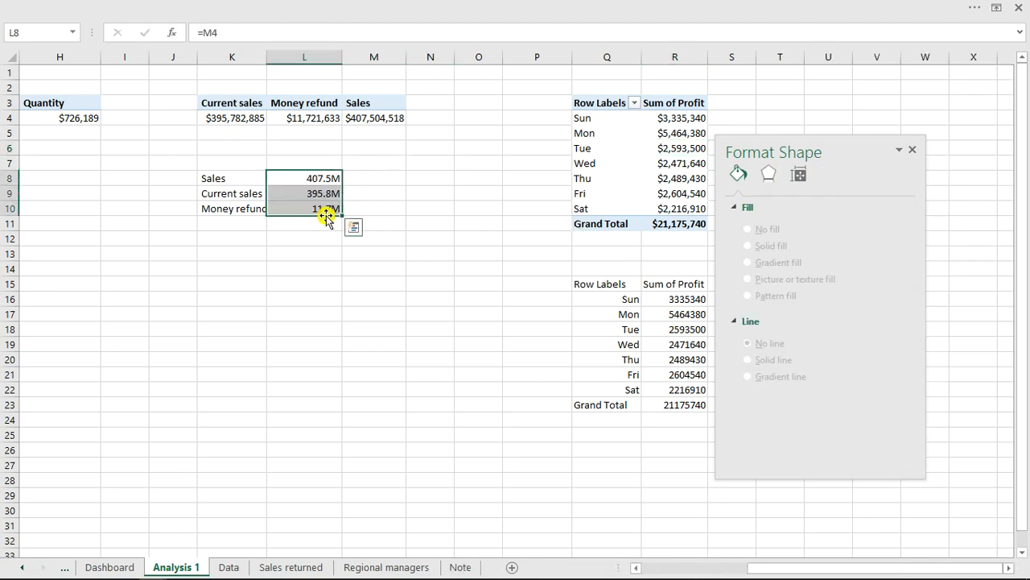
click(189, 4)
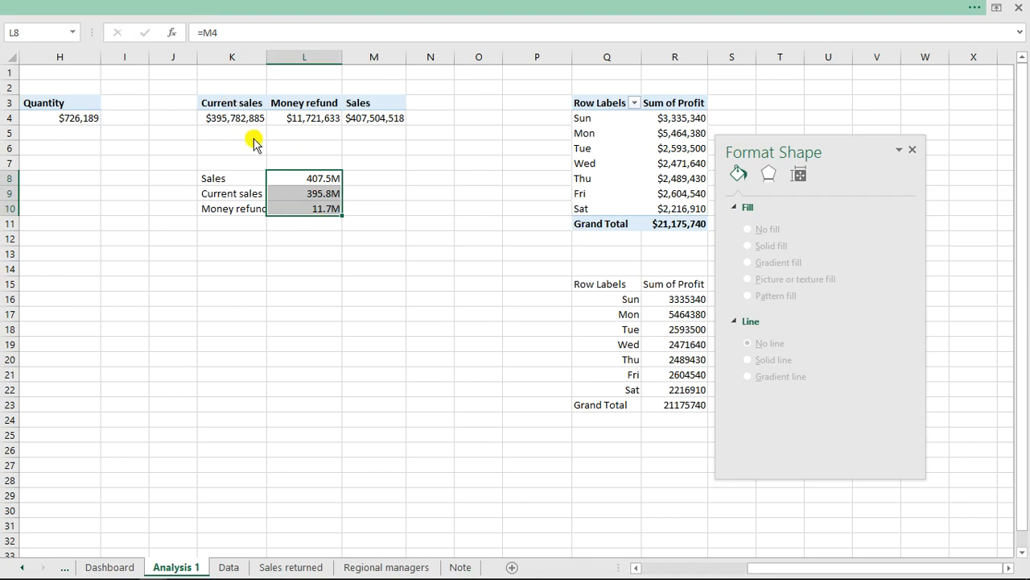
click(304, 180)
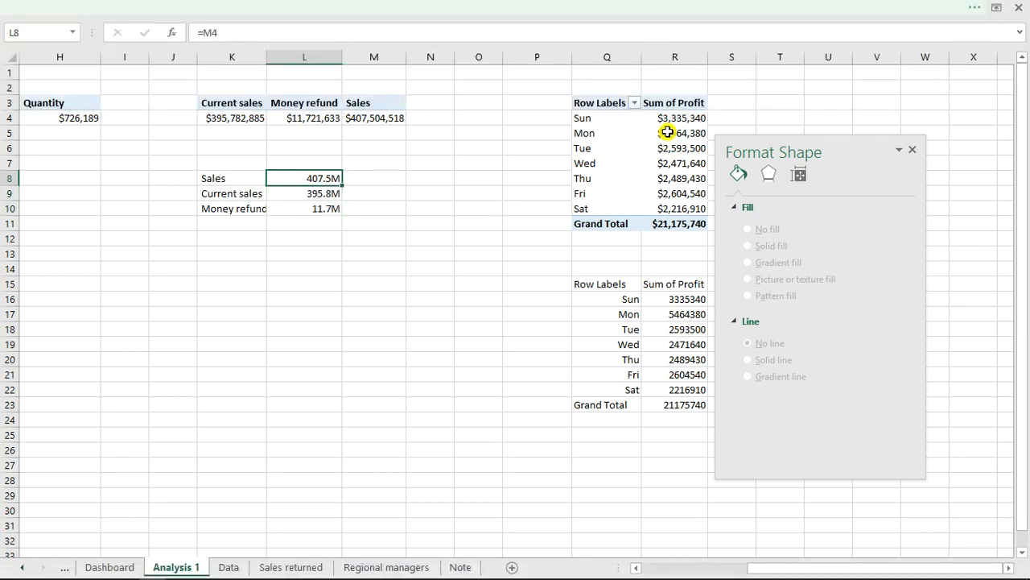
drag(679, 119, 690, 225)
key(ctrl+1)
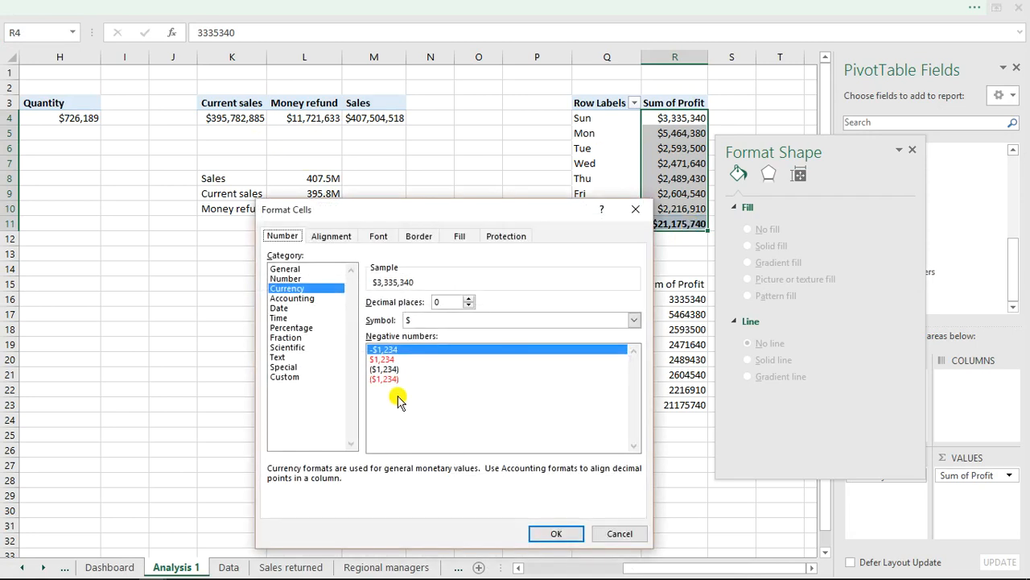
click(286, 377)
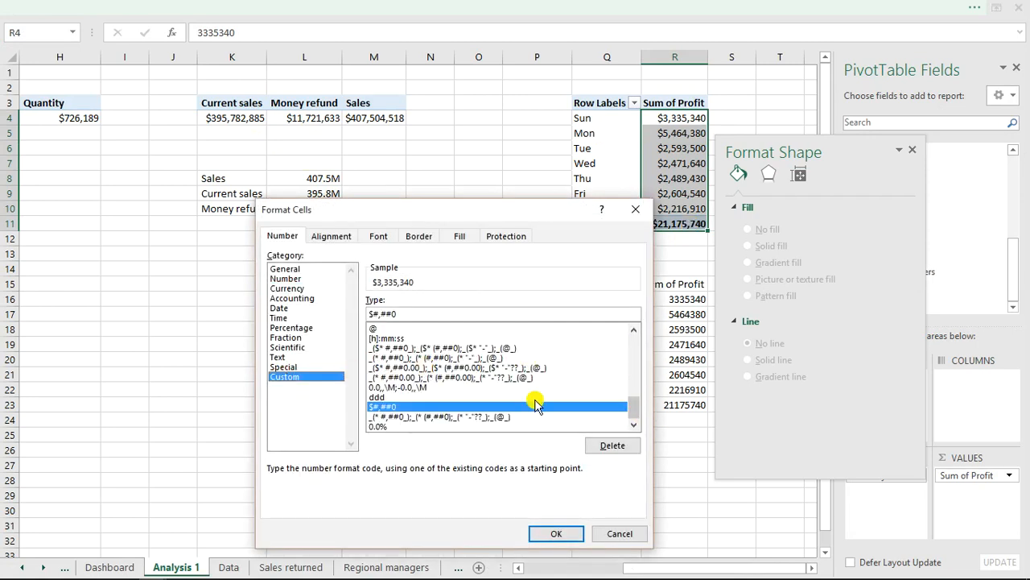
click(407, 387)
click(557, 531)
click(409, 346)
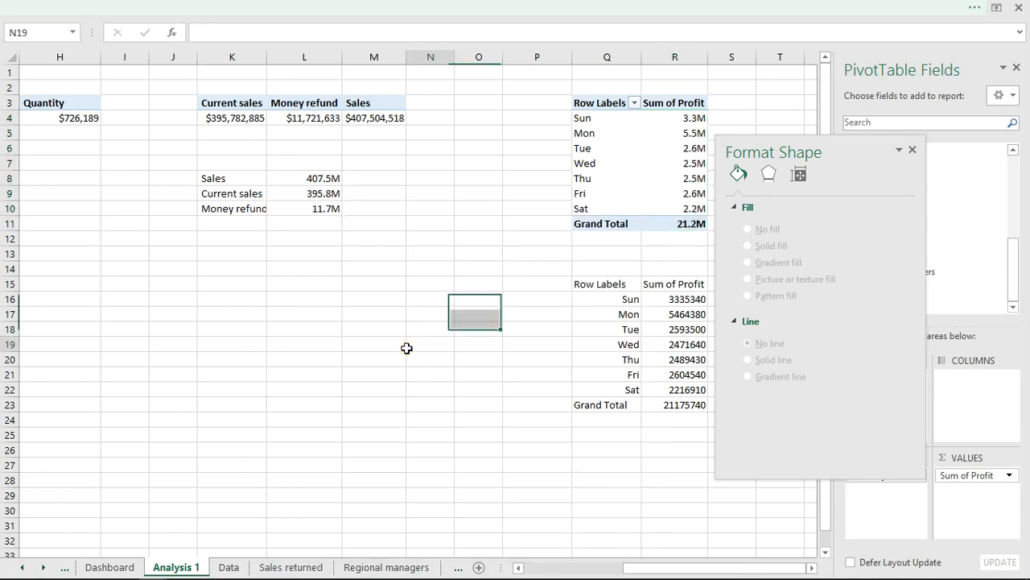
Step: Make the data labels of the Dashboard's weekday profit pie chart bold white and close the formatting pane
click(126, 566)
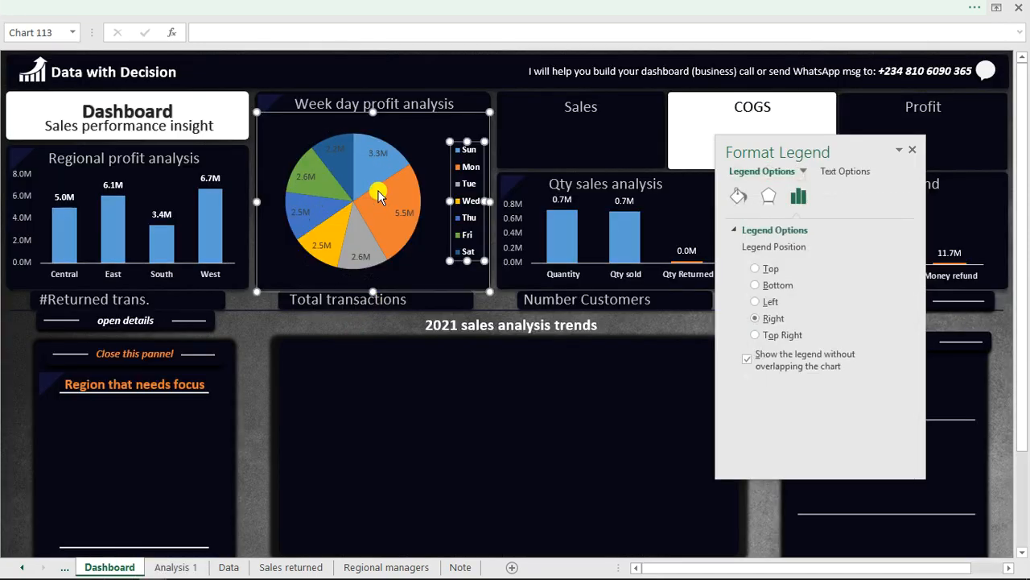
click(336, 150)
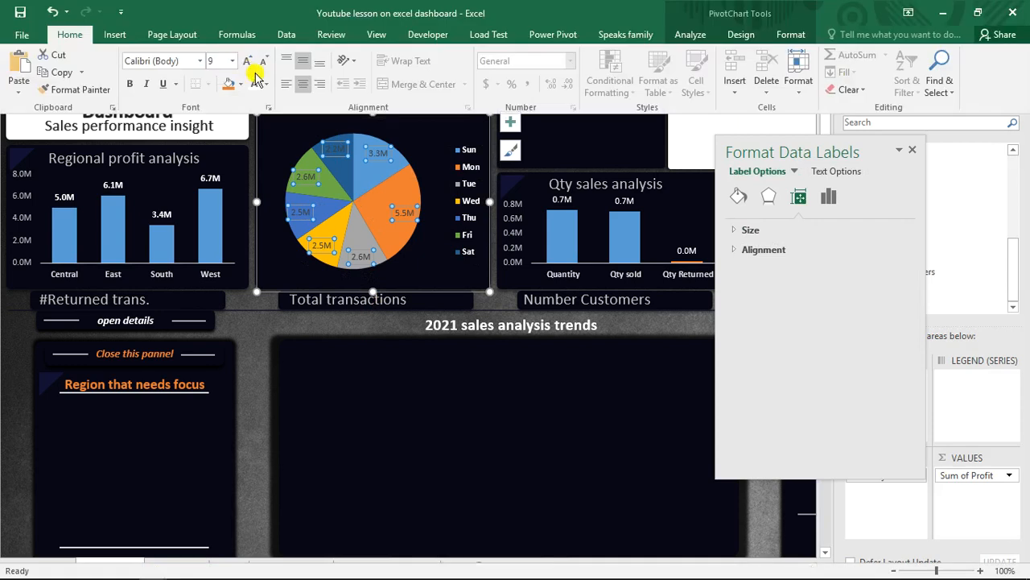
click(254, 83)
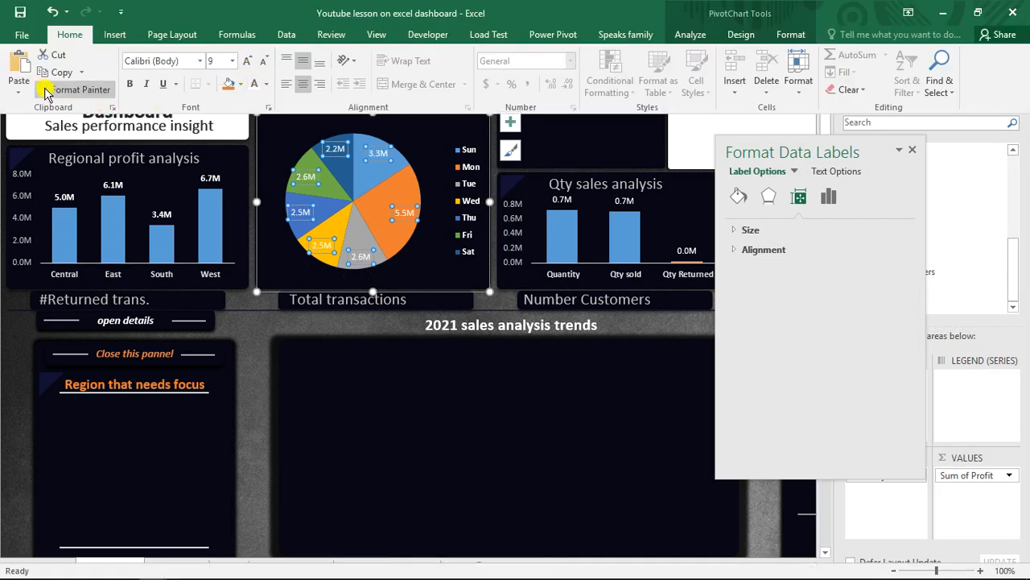
click(134, 84)
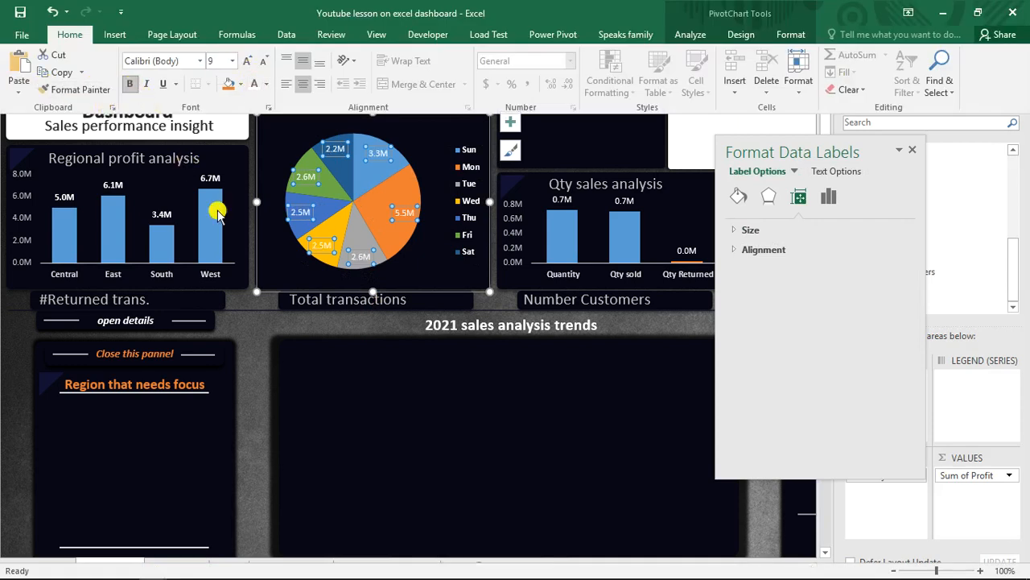
click(251, 332)
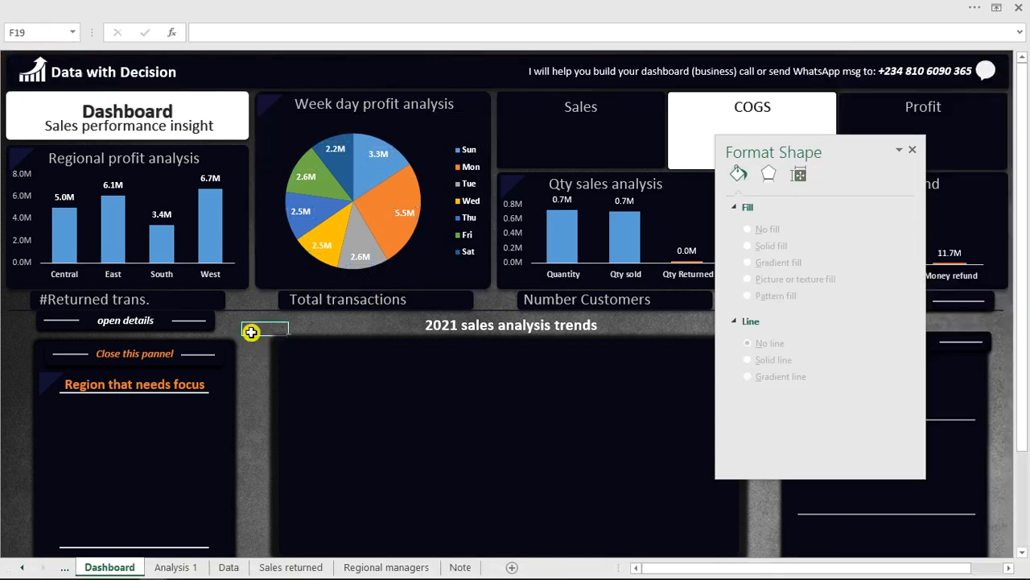
click(912, 152)
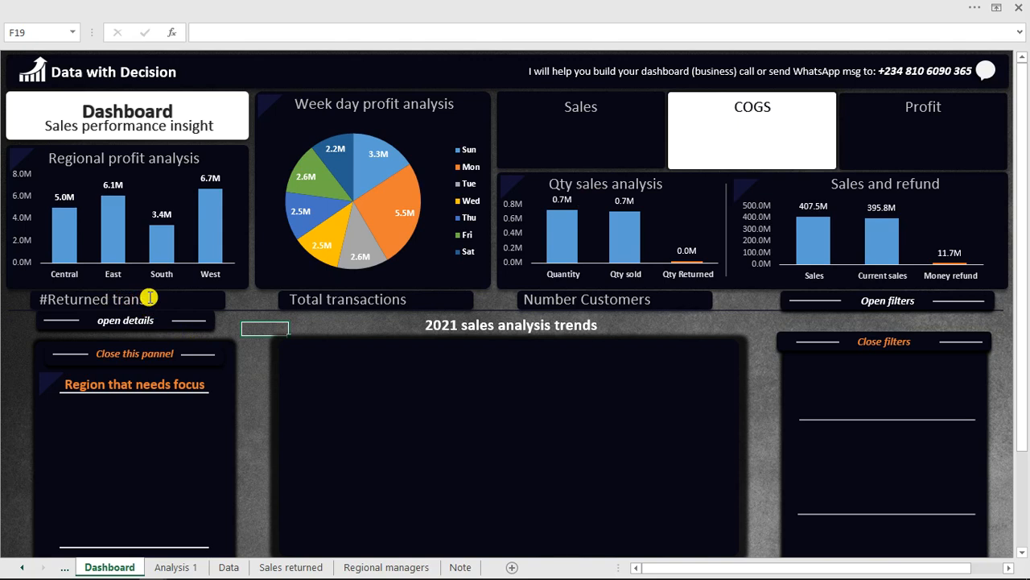
Step: Copy the weekday profit pivot table in Q3:R11 on Analysis 1 and paste it at V3
click(173, 567)
drag(595, 104, 675, 226)
key(ctrl+c)
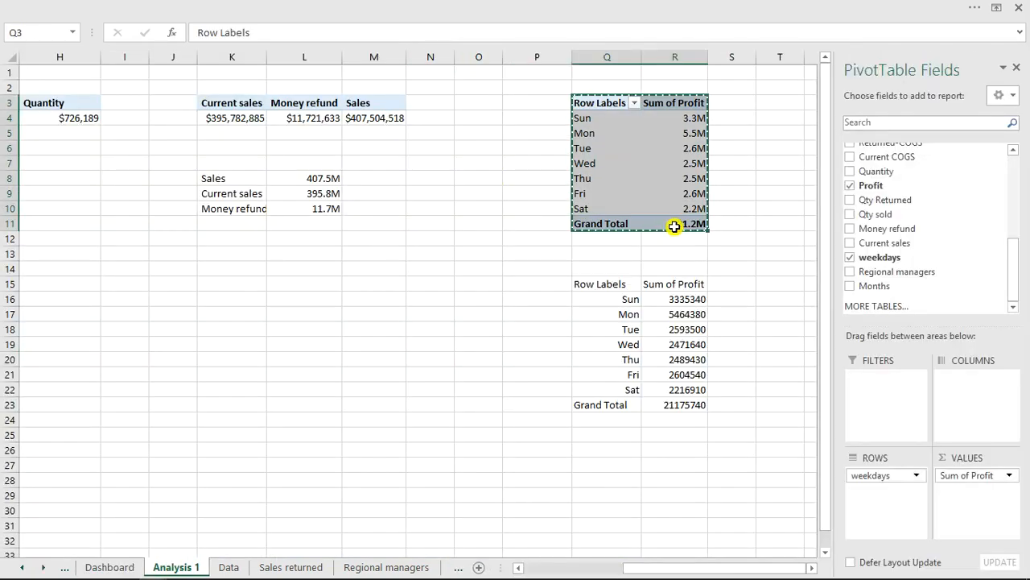
click(809, 104)
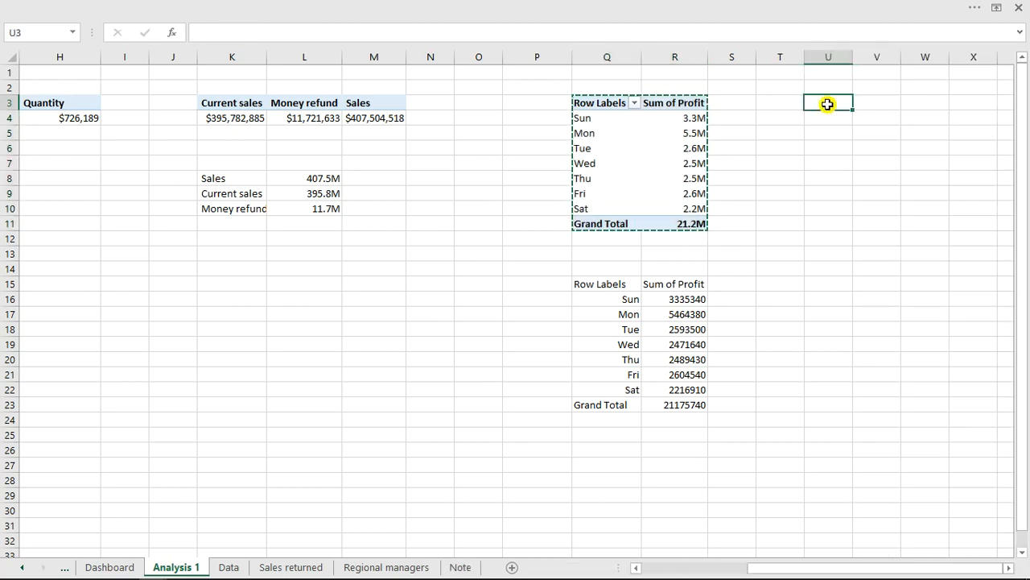
click(862, 103)
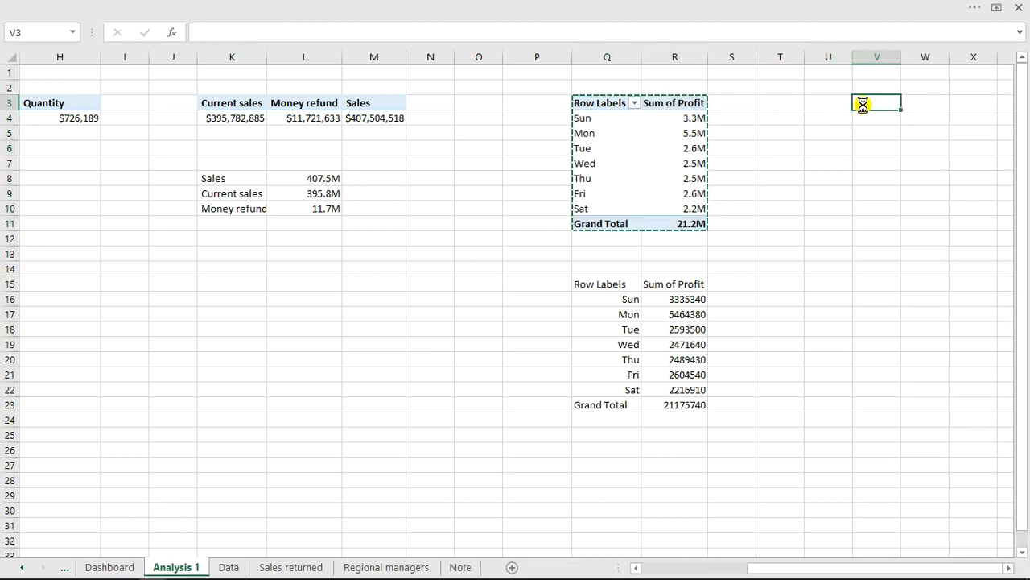
key(ctrl+v)
Step: Remove Sum of Profit and weekdays from the pivot table at V3 and use Order ID as its row field
drag(734, 569, 773, 568)
drag(954, 477, 748, 471)
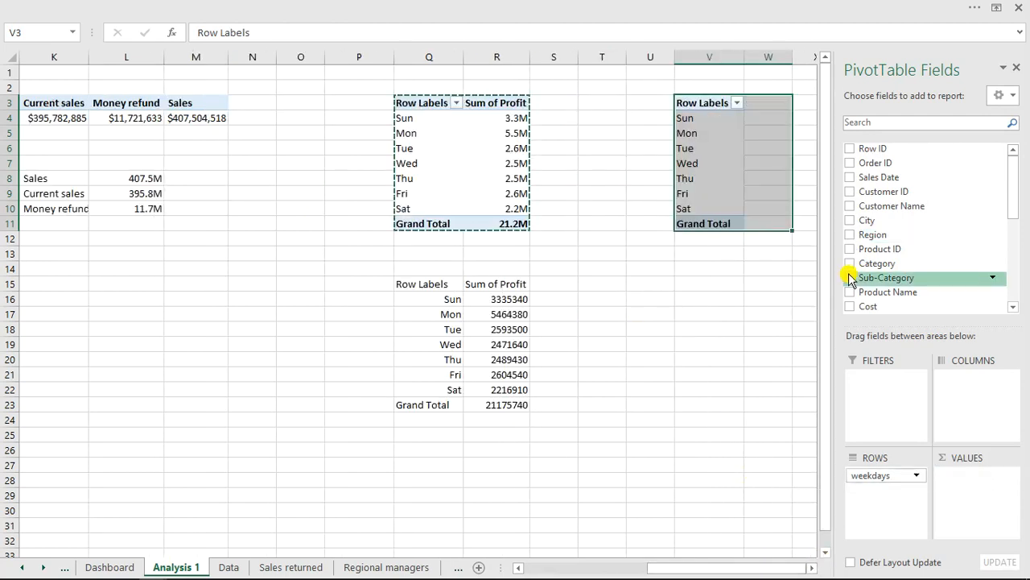
drag(868, 477, 782, 479)
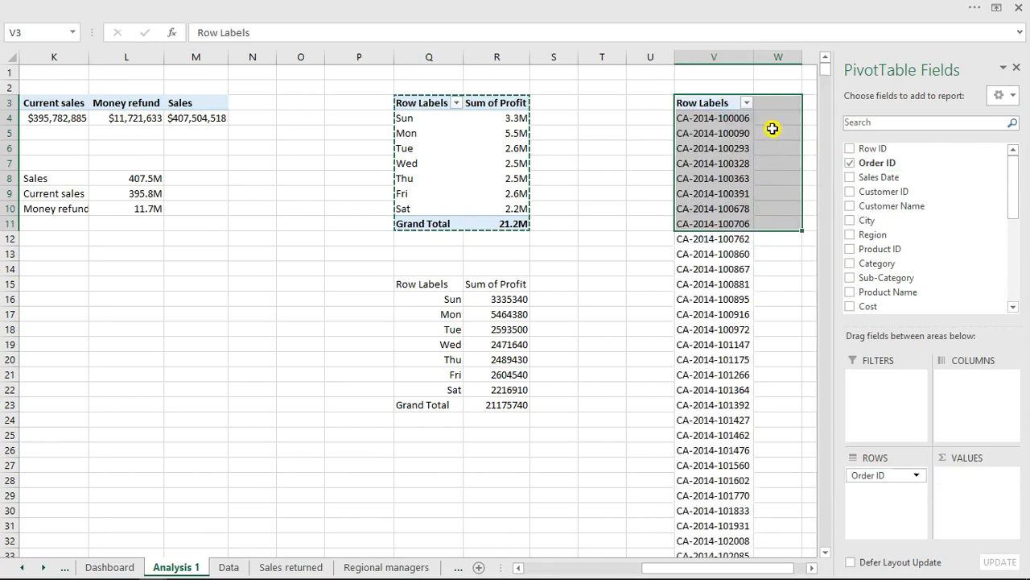
Step: Add the Qty Returned field to the Order ID pivot table and place it in the rows beneath Order ID
drag(1012, 202, 1005, 260)
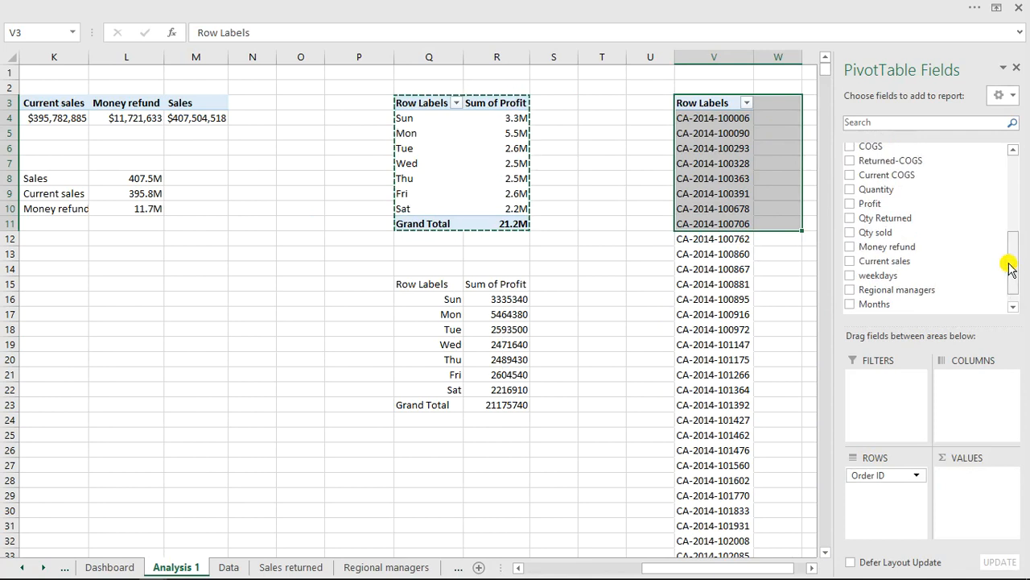
click(849, 217)
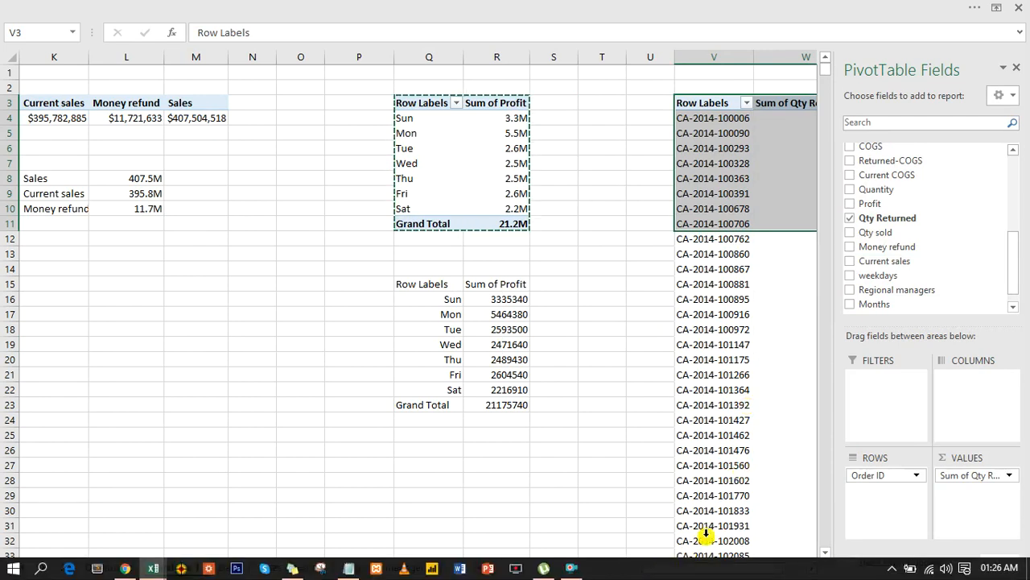
drag(726, 569, 747, 573)
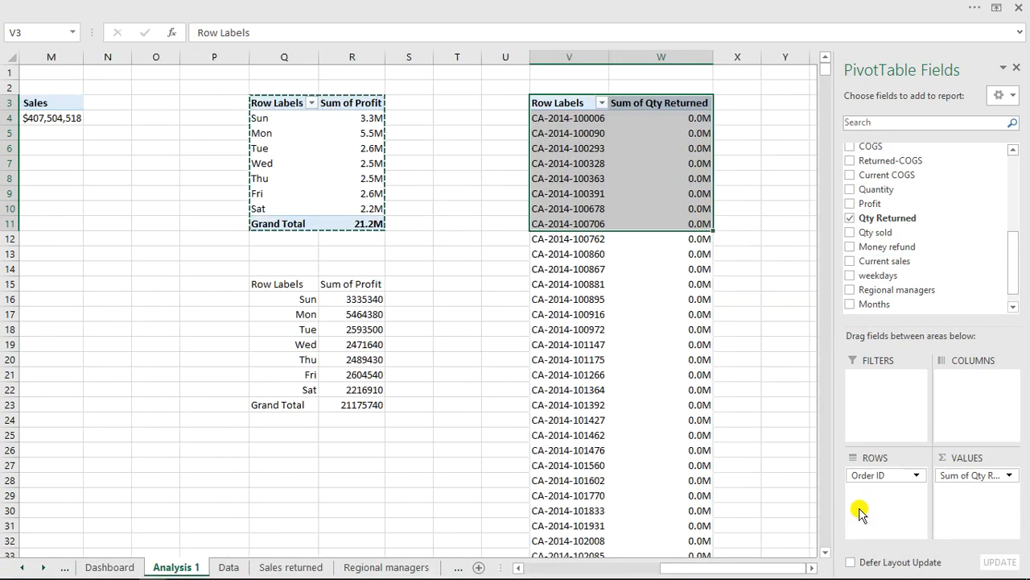
drag(970, 475, 879, 499)
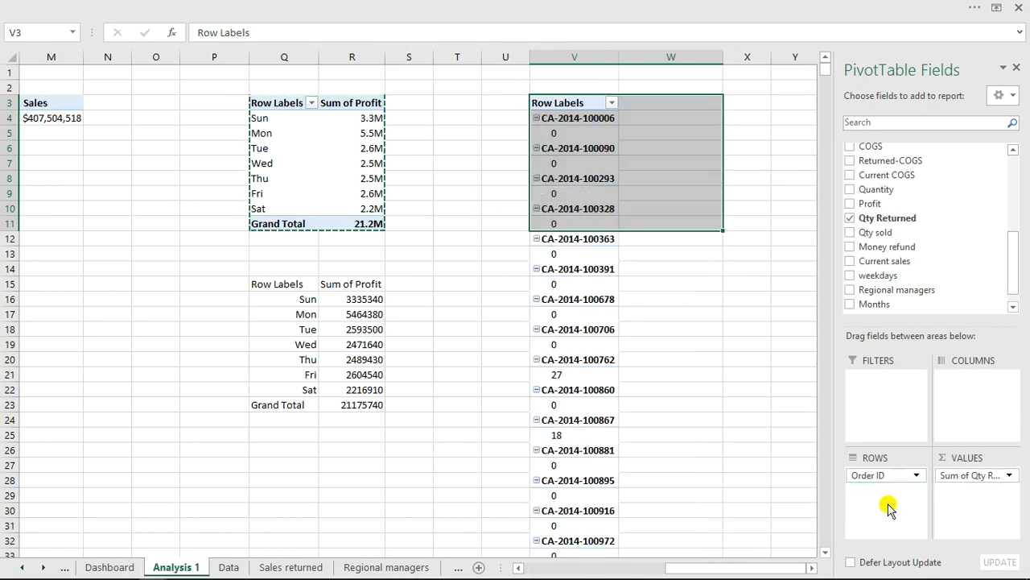
Step: Change the Order ID pivot table's report layout to tabular form
click(601, 330)
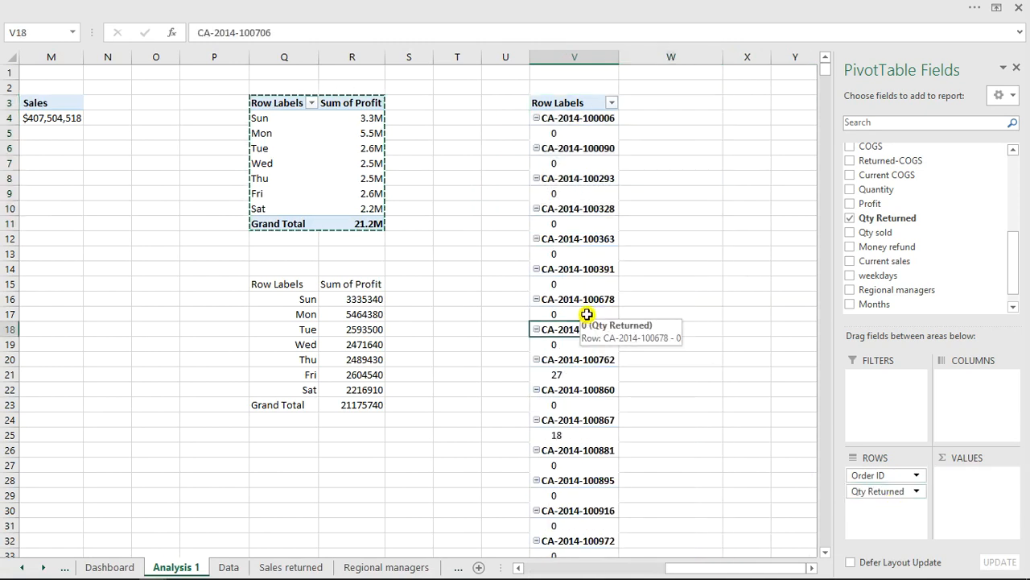
click(575, 187)
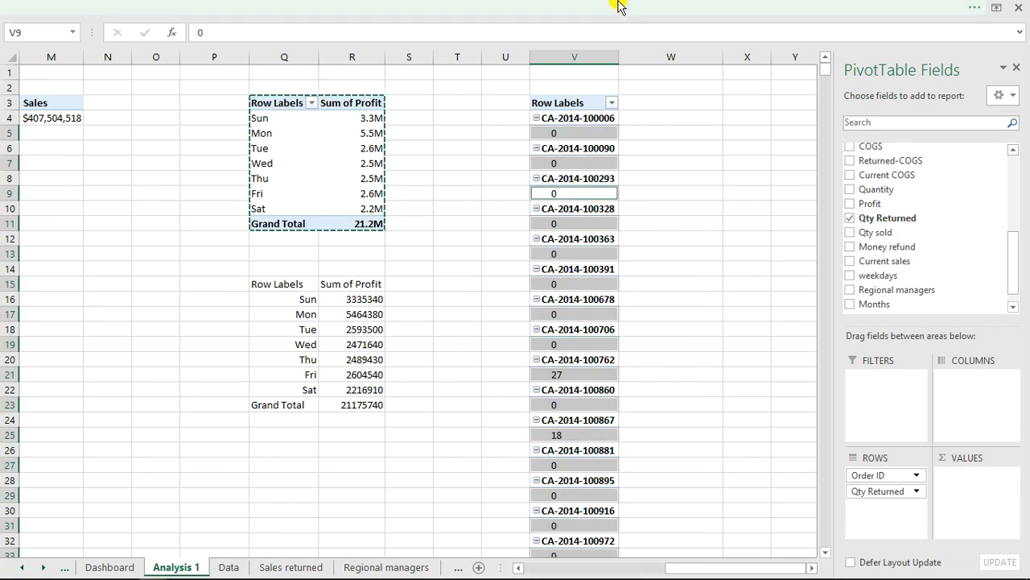
click(572, 163)
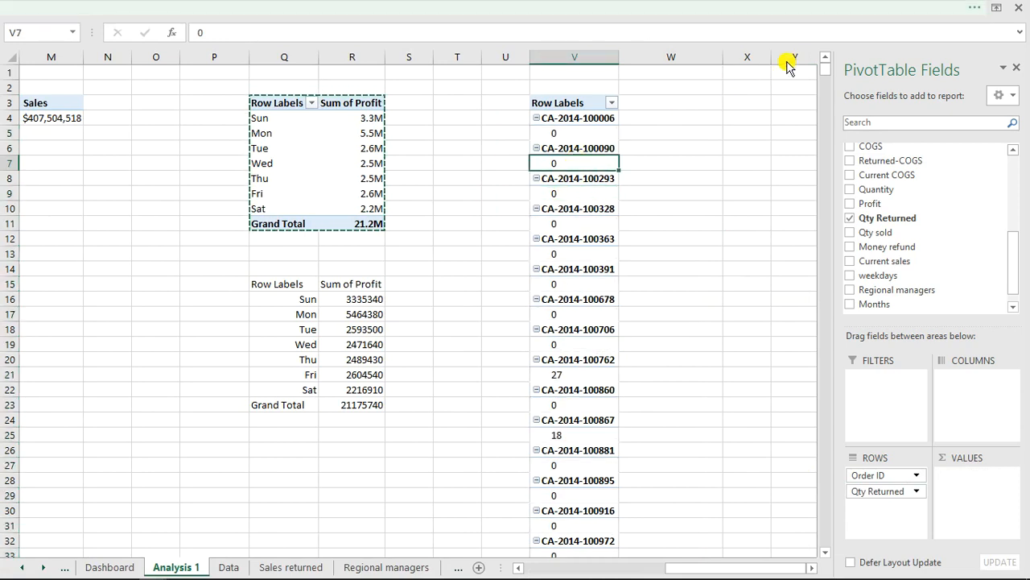
click(773, 8)
click(744, 35)
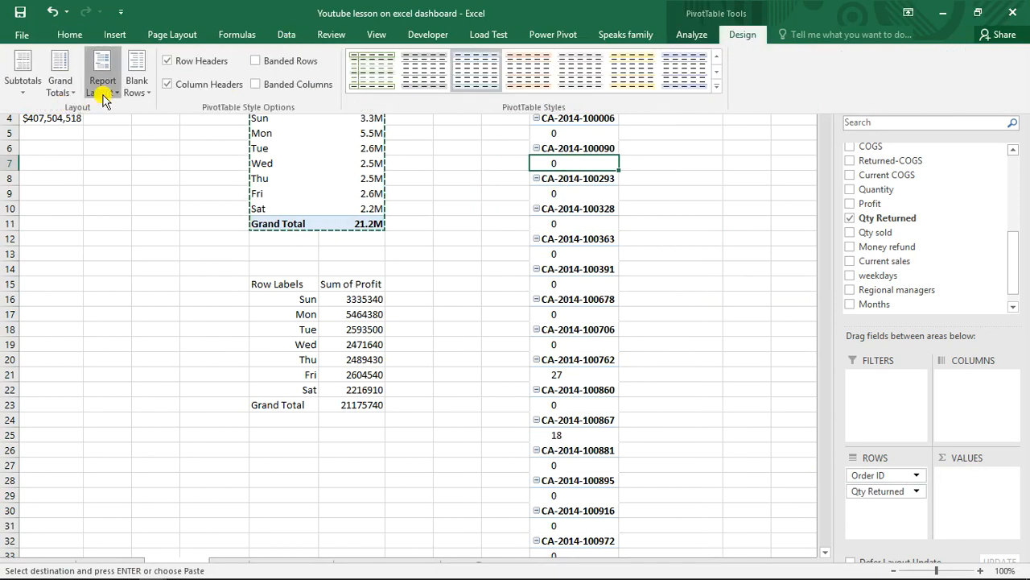
click(104, 89)
click(162, 184)
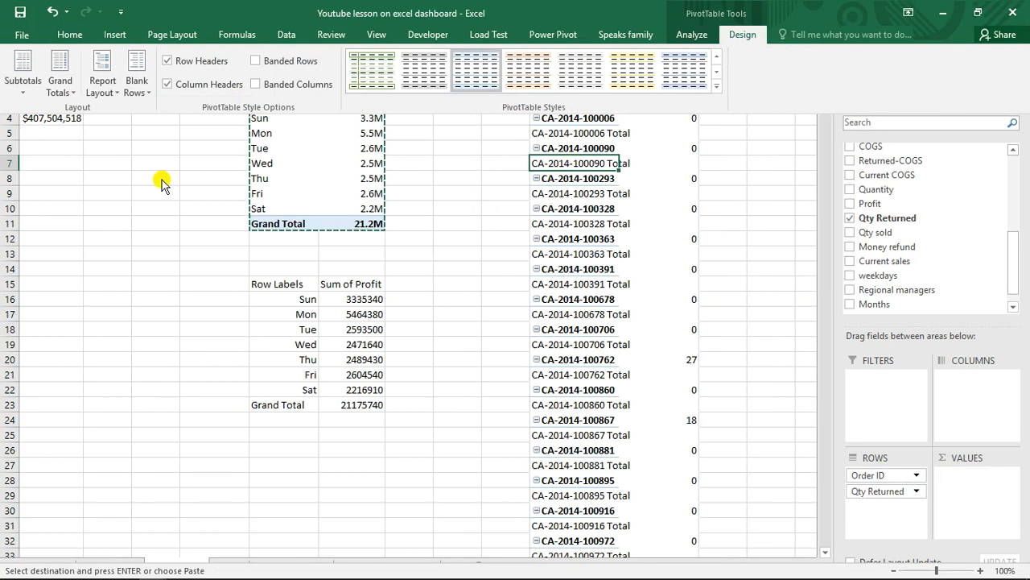
Step: Turn off subtotals in the Order ID pivot table
click(76, 107)
click(106, 128)
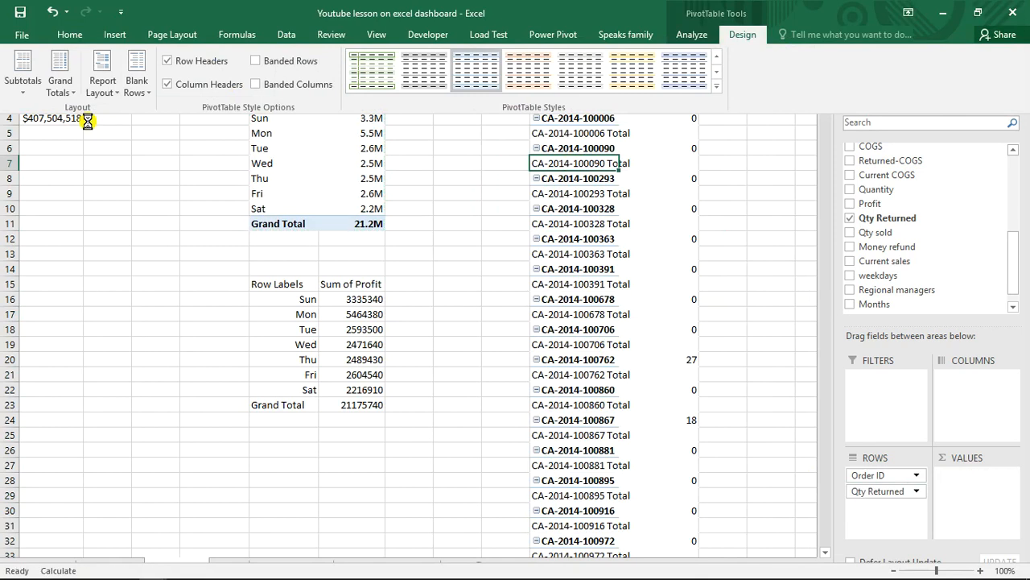
click(15, 90)
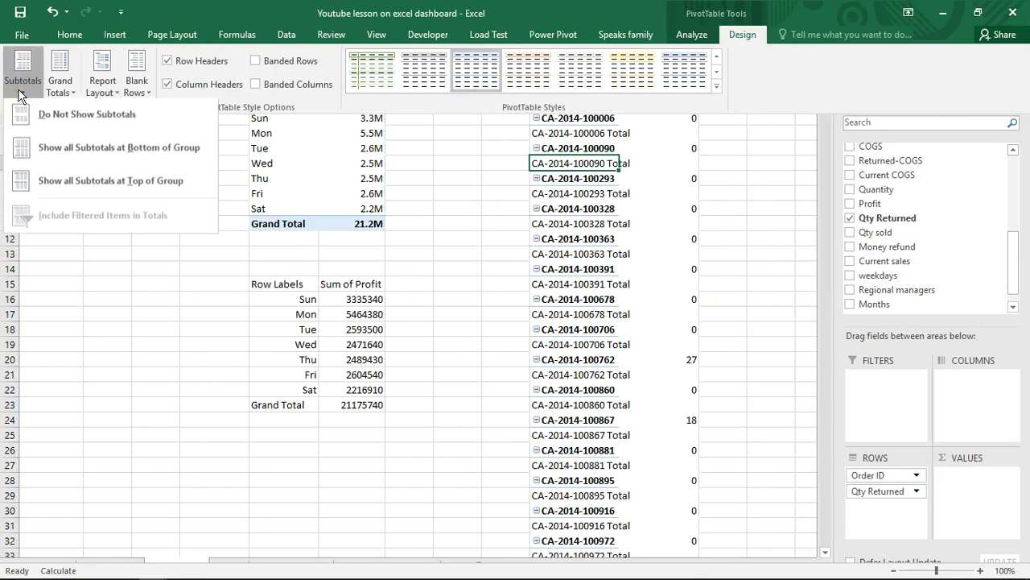
click(47, 123)
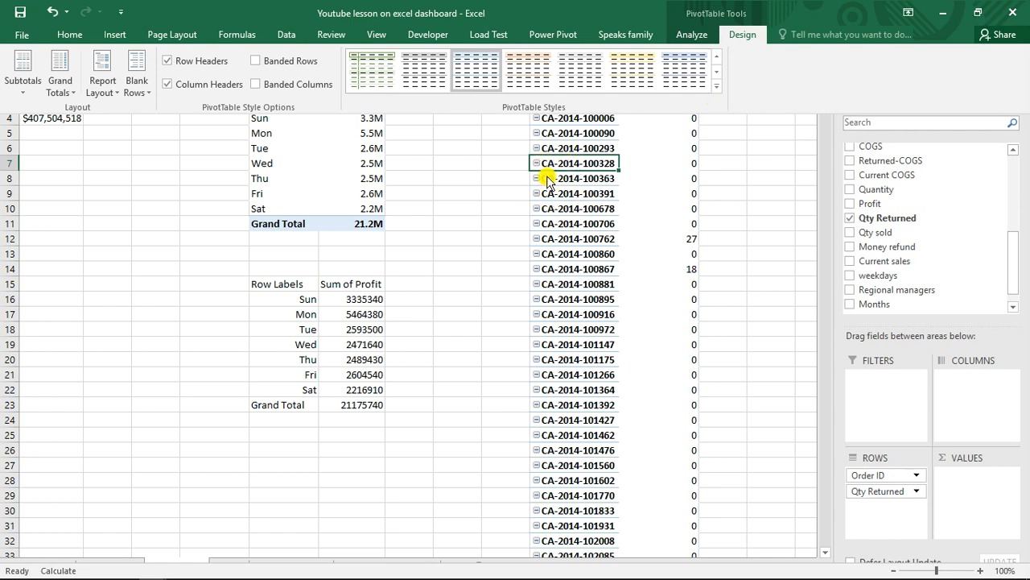
Step: Hide the expand/collapse buttons in the Order ID pivot table and collapse the ribbon
click(694, 37)
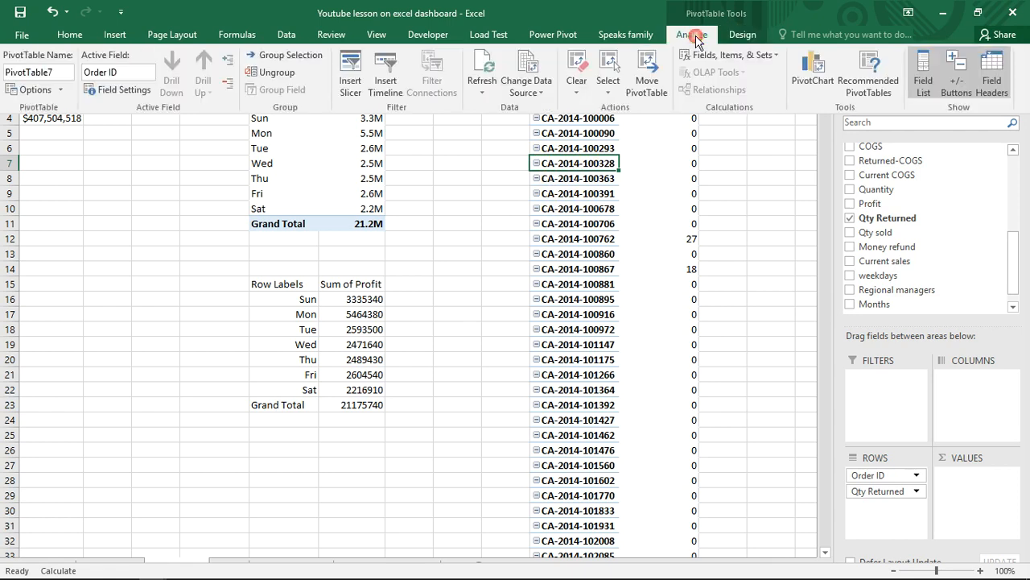
click(966, 77)
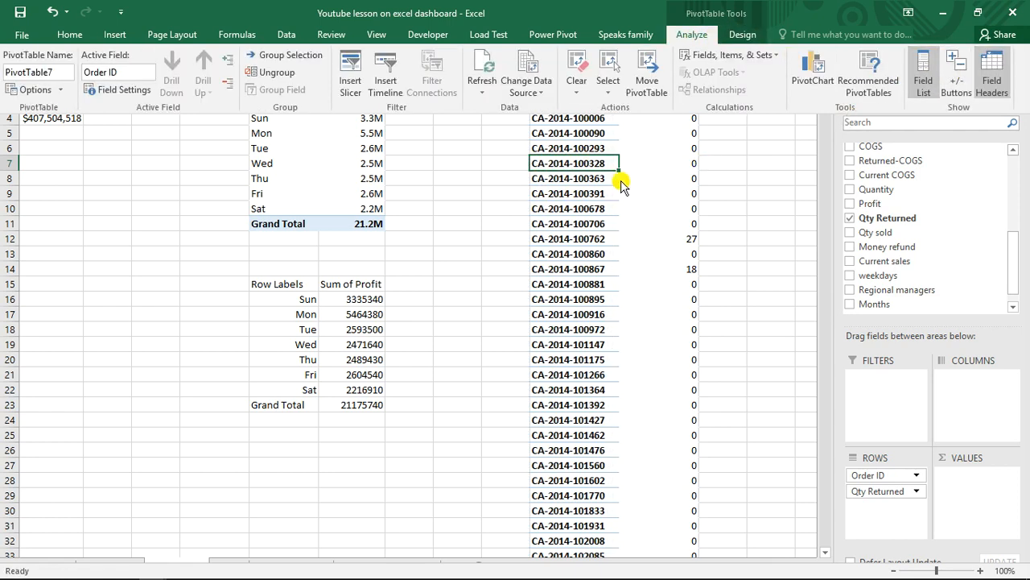
key(ctrl+shift+F1)
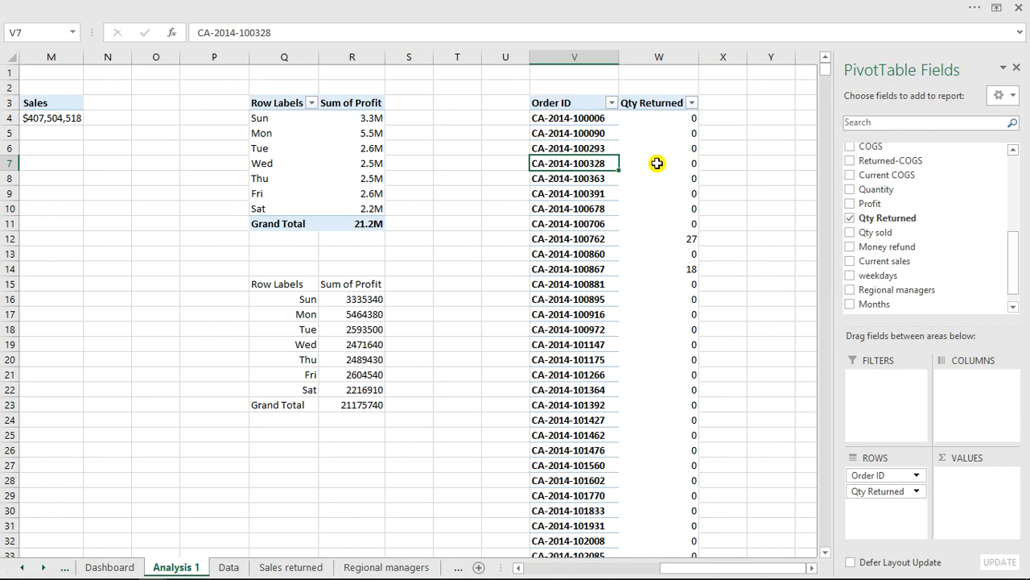
Step: Try to apply a Greater Than value filter to the Order ID field of the returned-orders pivot table
click(720, 136)
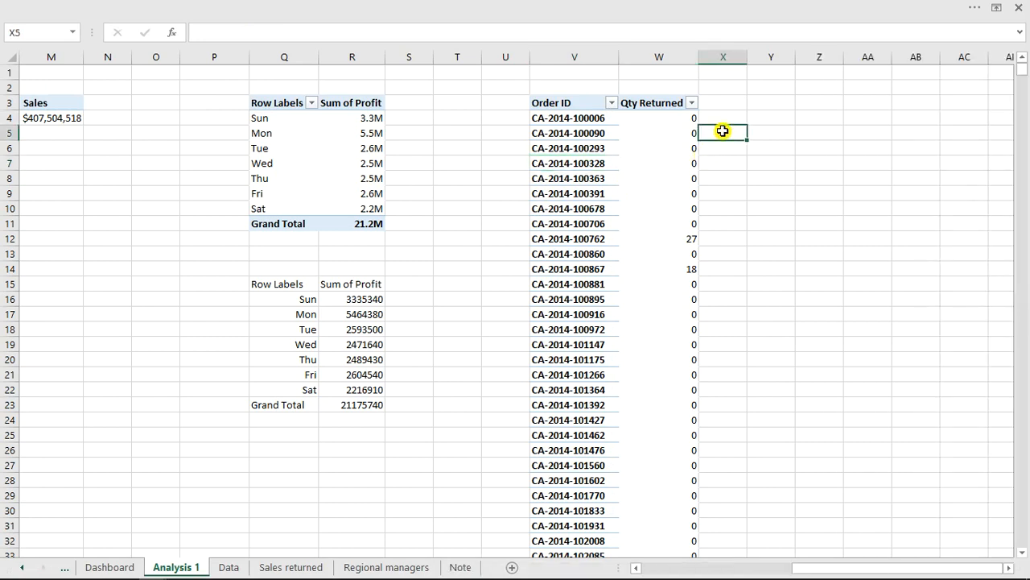
click(612, 103)
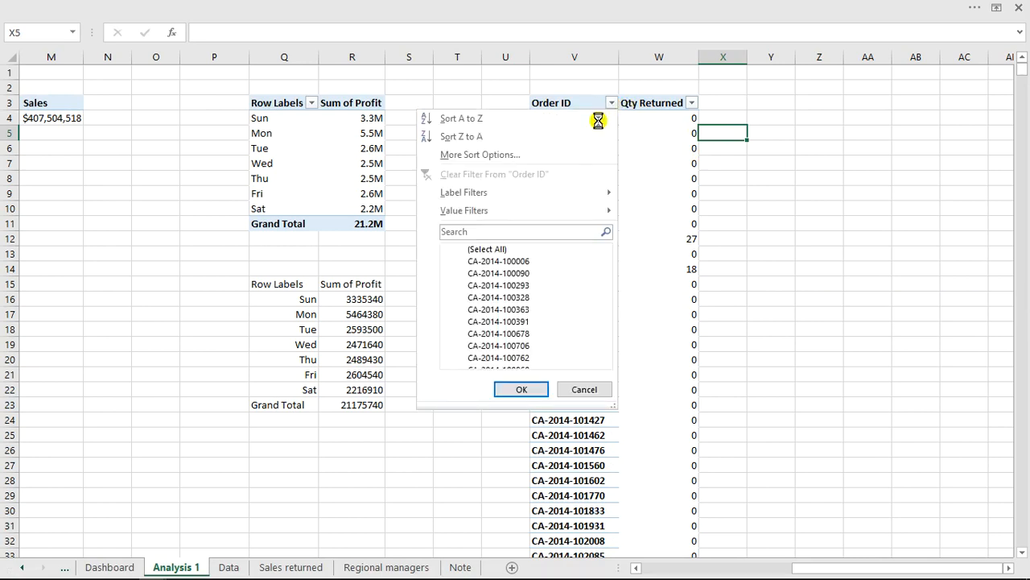
mouse_move(555, 212)
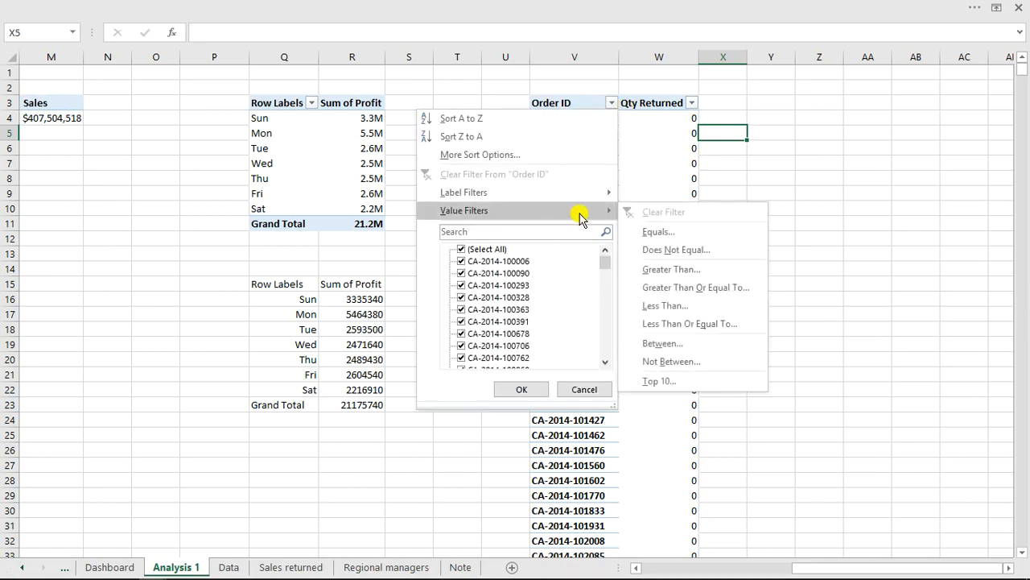
click(687, 274)
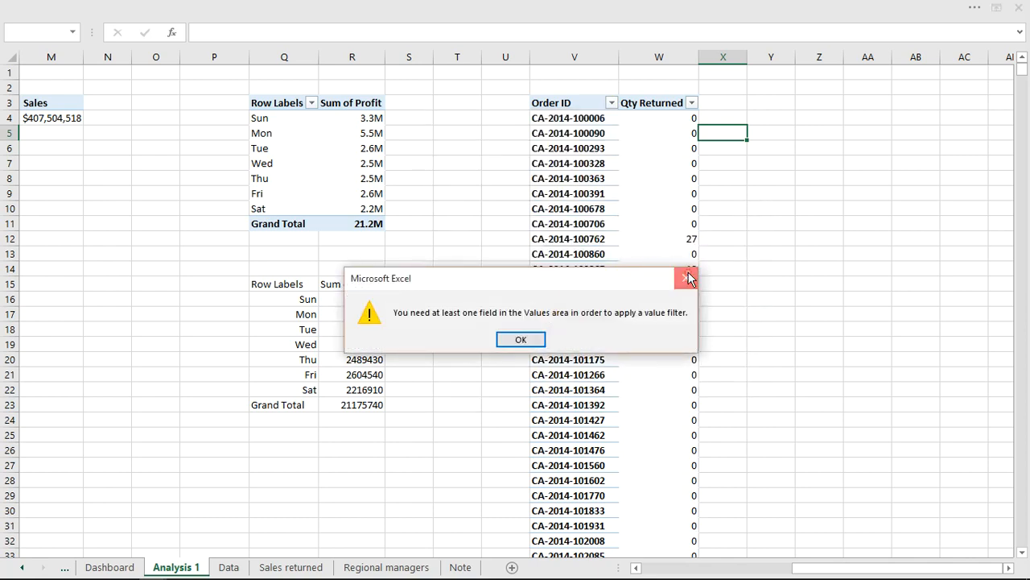
click(687, 277)
Step: Enter a COUNTIF formula in cell Y5 over the whole Qty Returned column W with the condition >0
key(Right)
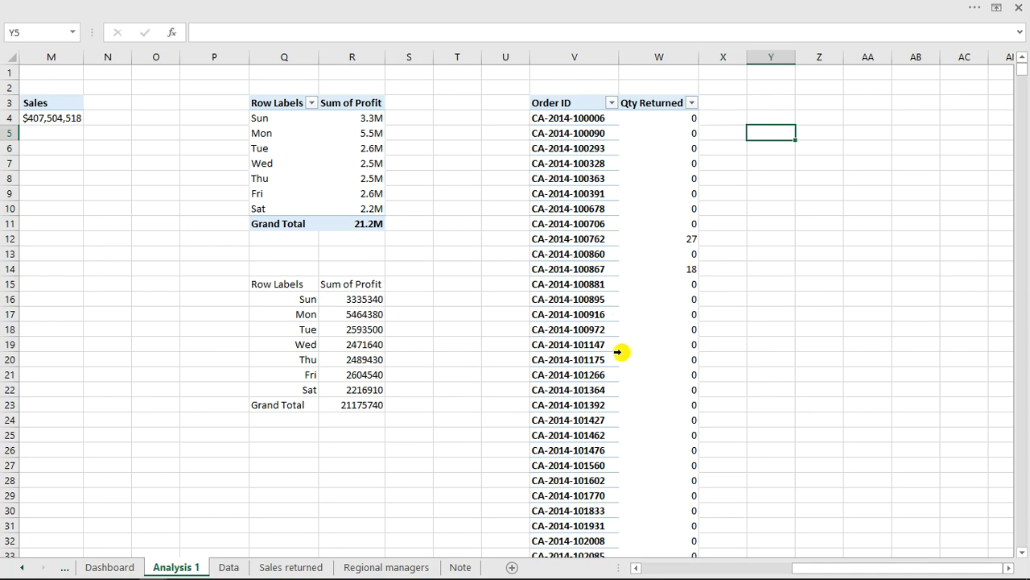
text(=cou)
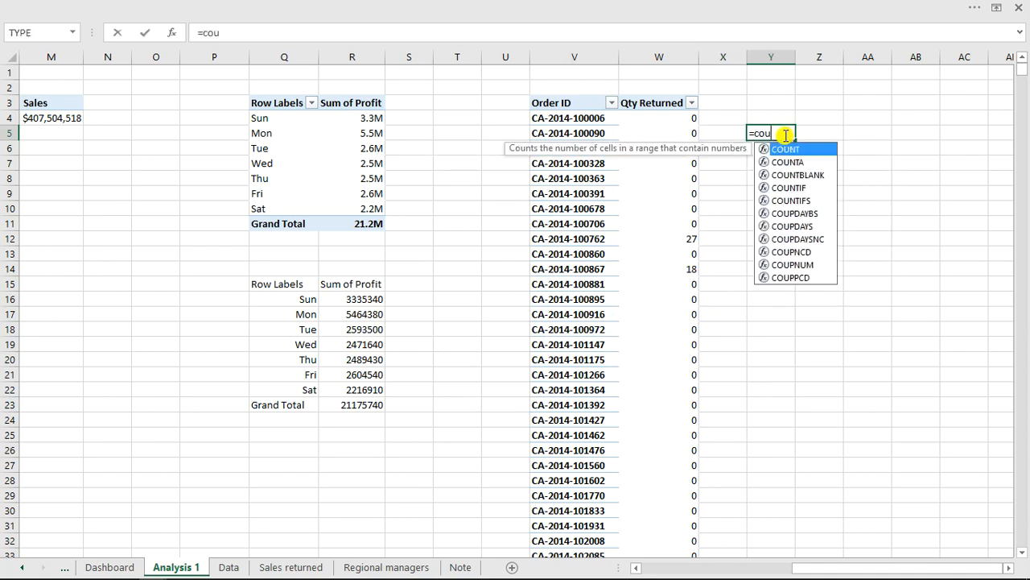
text(nti)
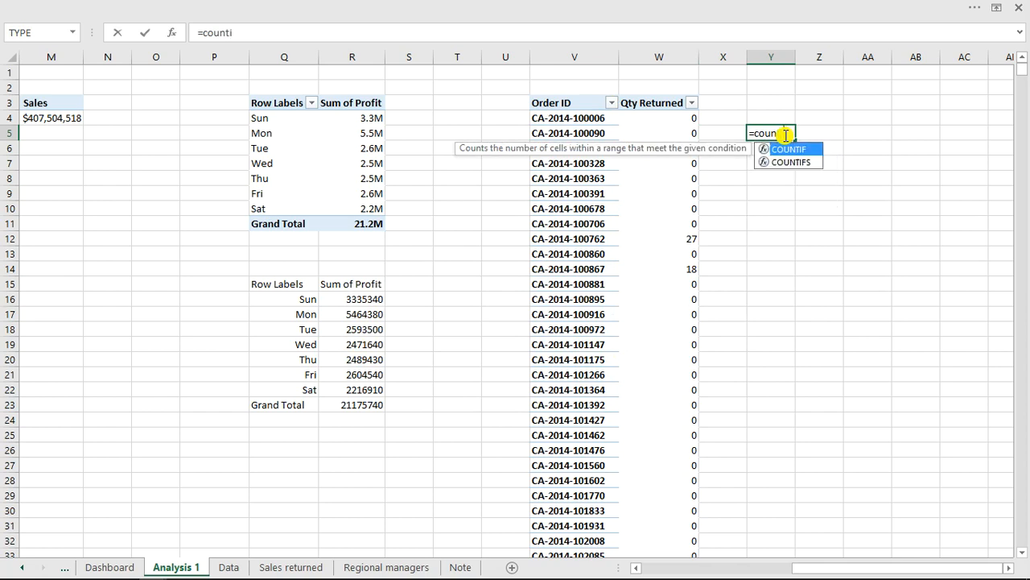
key(Tab)
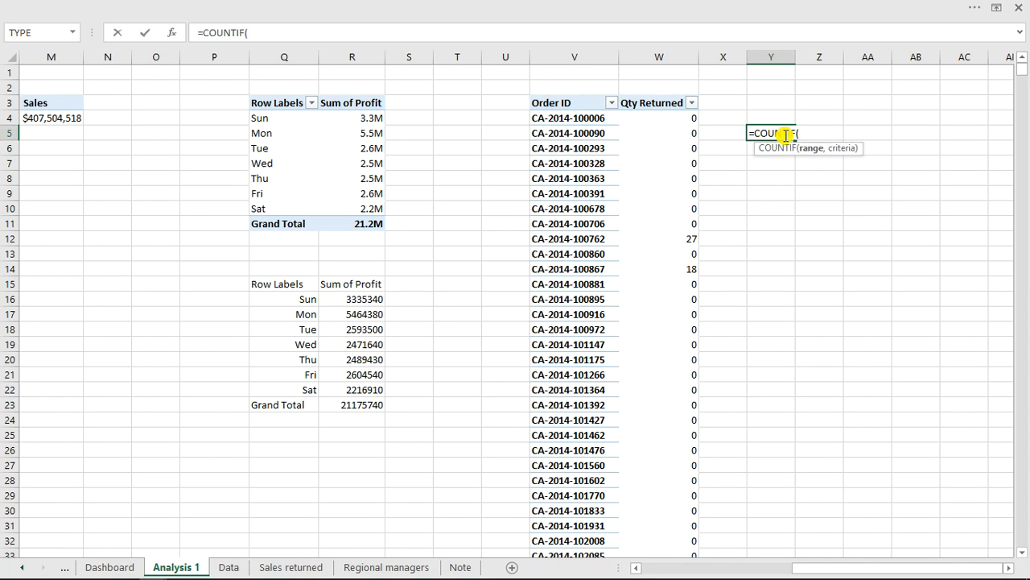
click(676, 57)
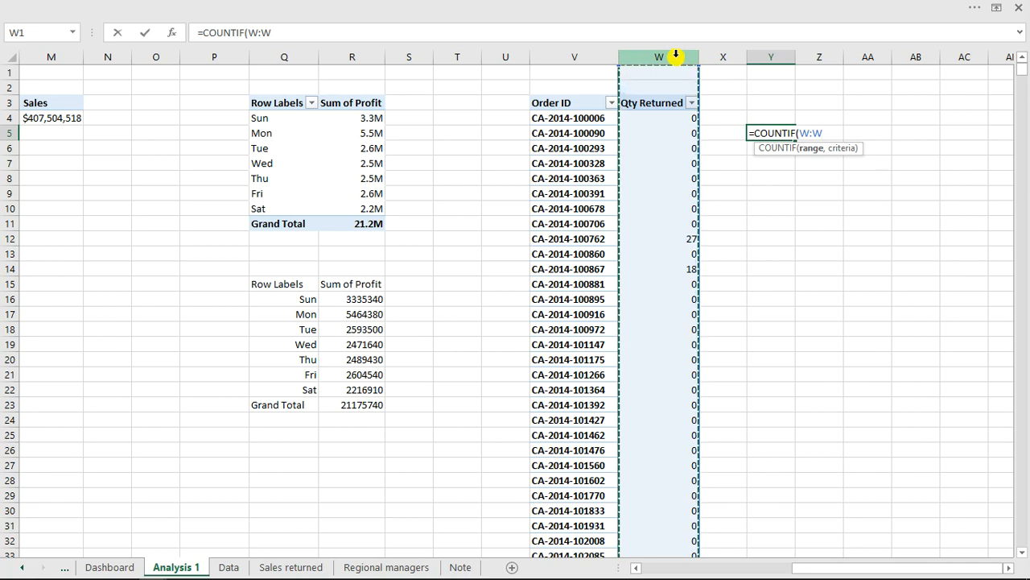
text(>0)
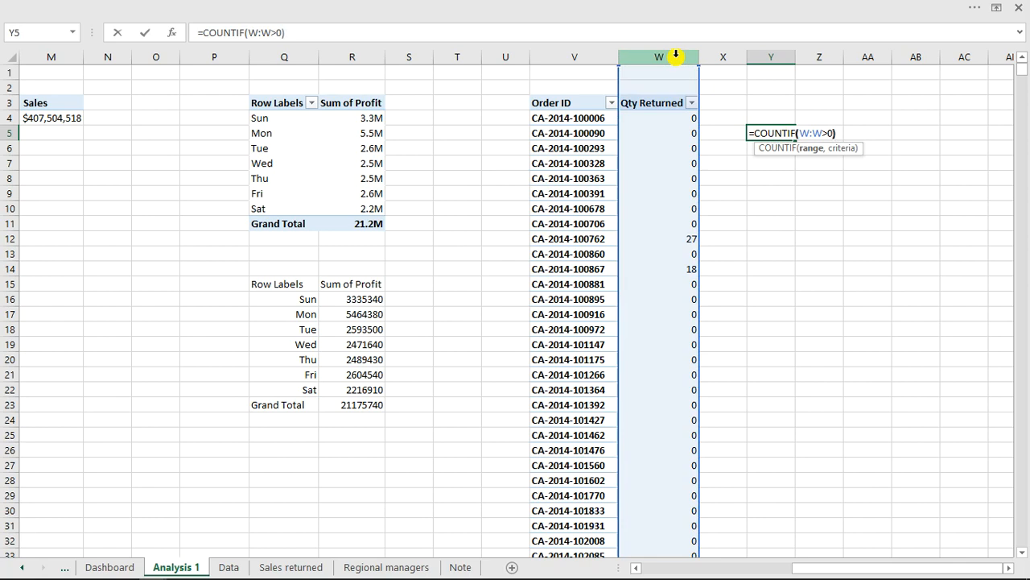
key(Return)
key(Return)
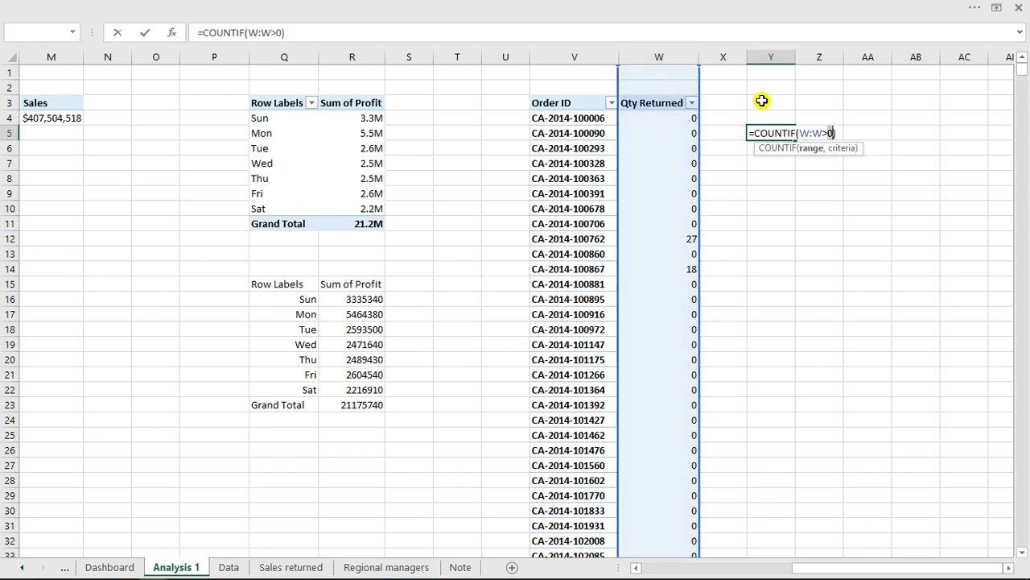
Step: Correct the formula in Y5 to =COUNTIF(W:W,">"&0) so it has a separate criteria argument
click(822, 133)
text(,)
key(Return)
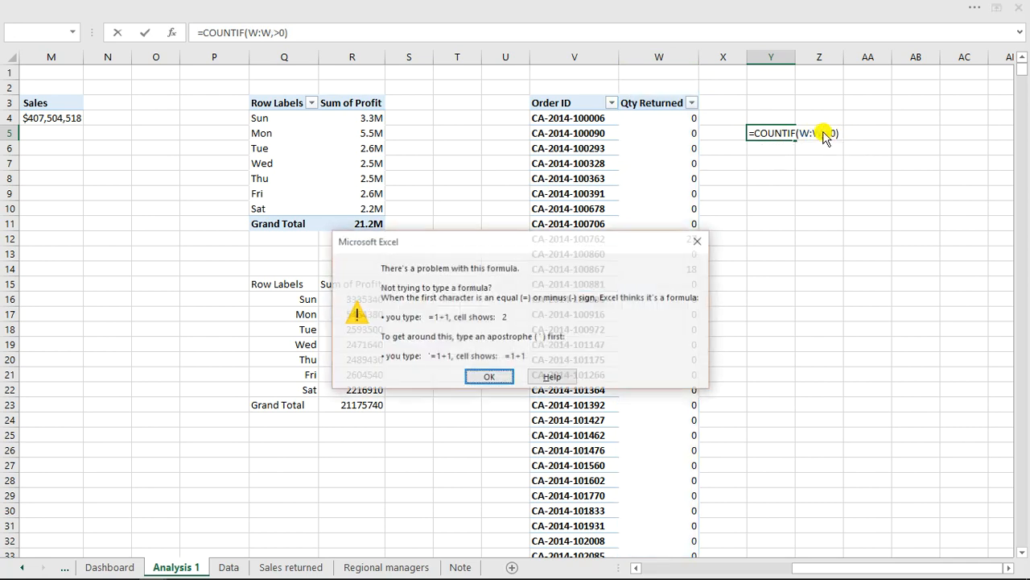
key(Return)
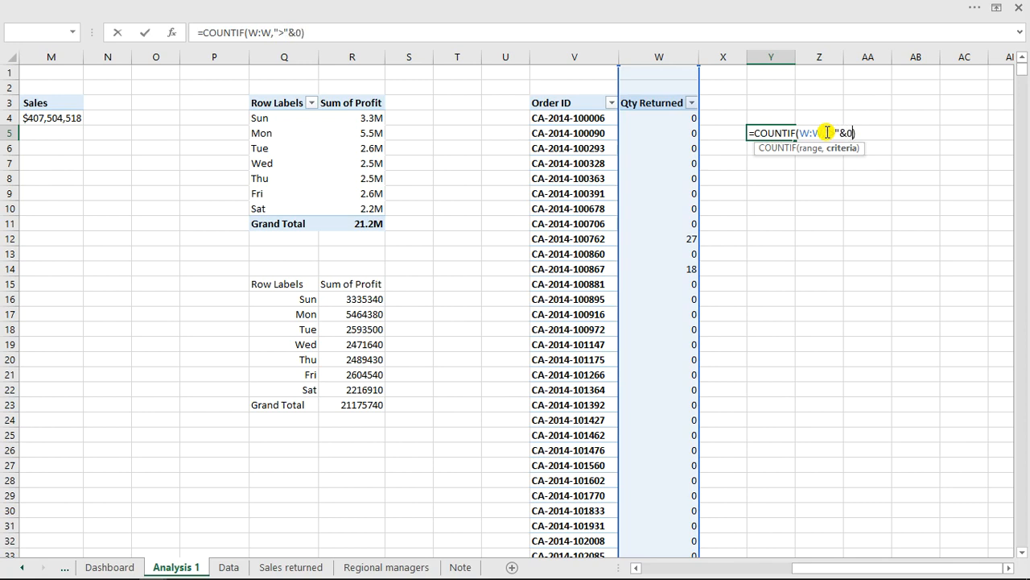
key(Return)
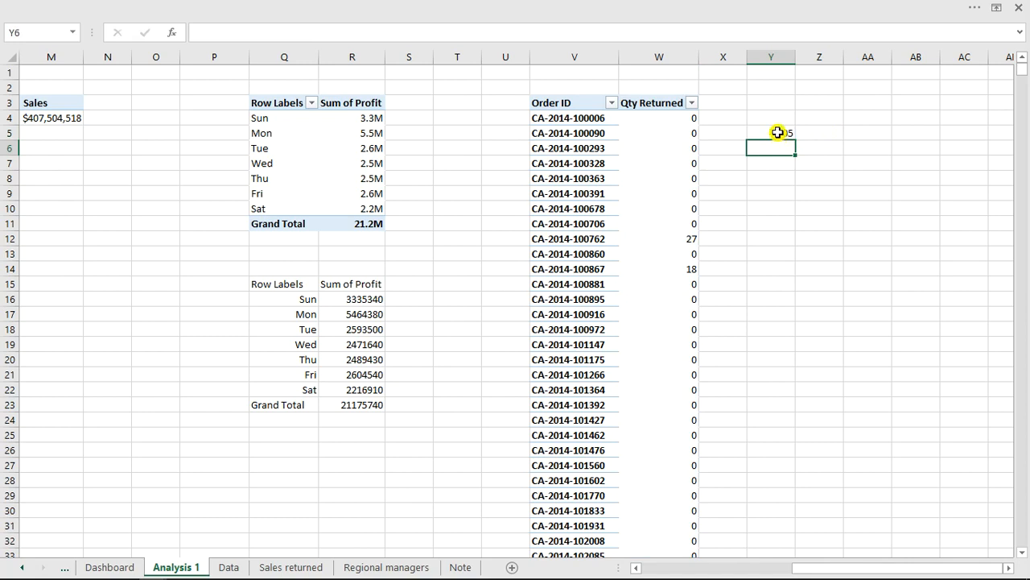
click(778, 132)
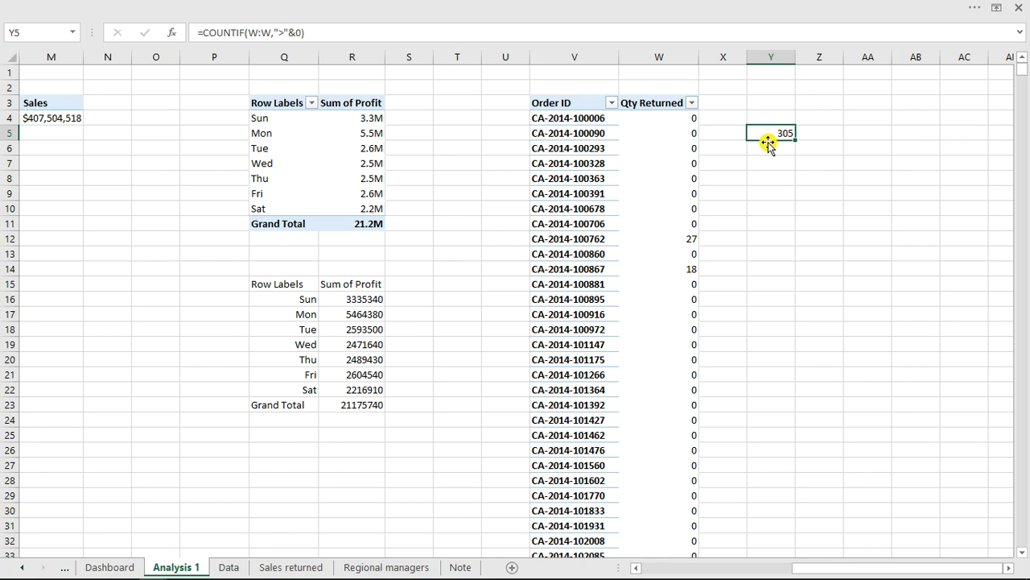
Step: Duplicate the #Returned trans. label on the Dashboard sheet and place the copy beside the original
click(109, 567)
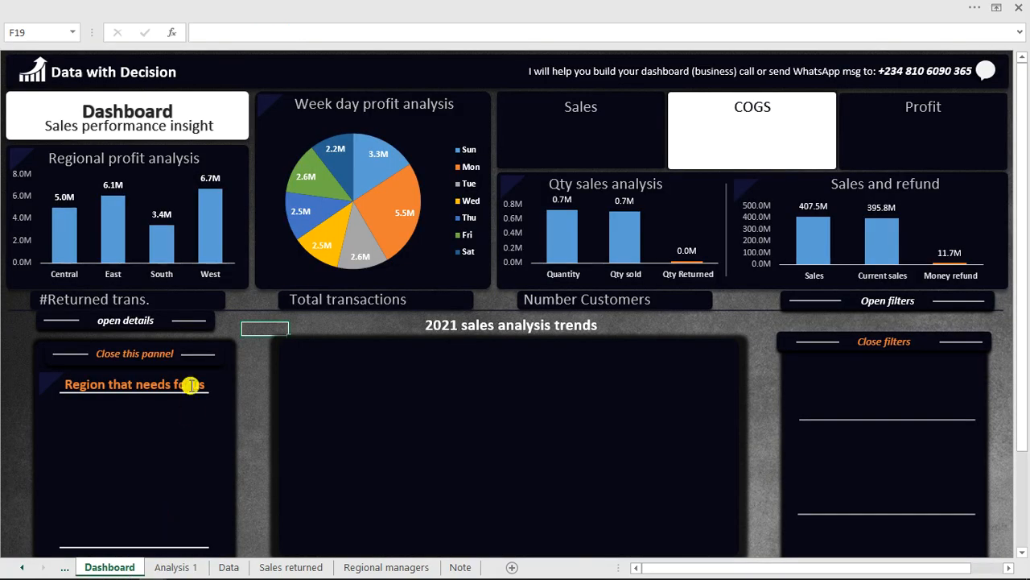
click(142, 303)
click(140, 299)
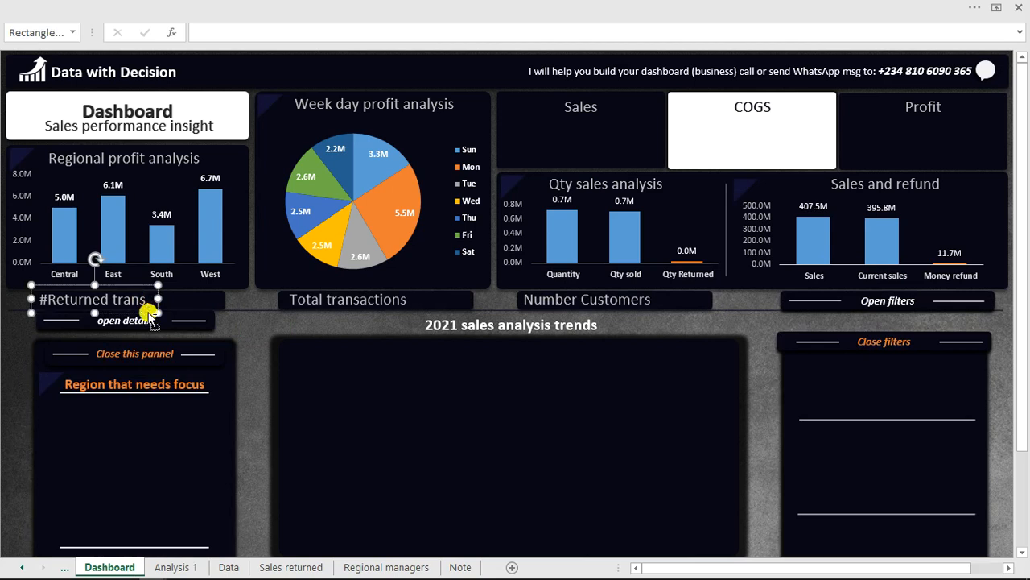
drag(150, 316, 260, 313)
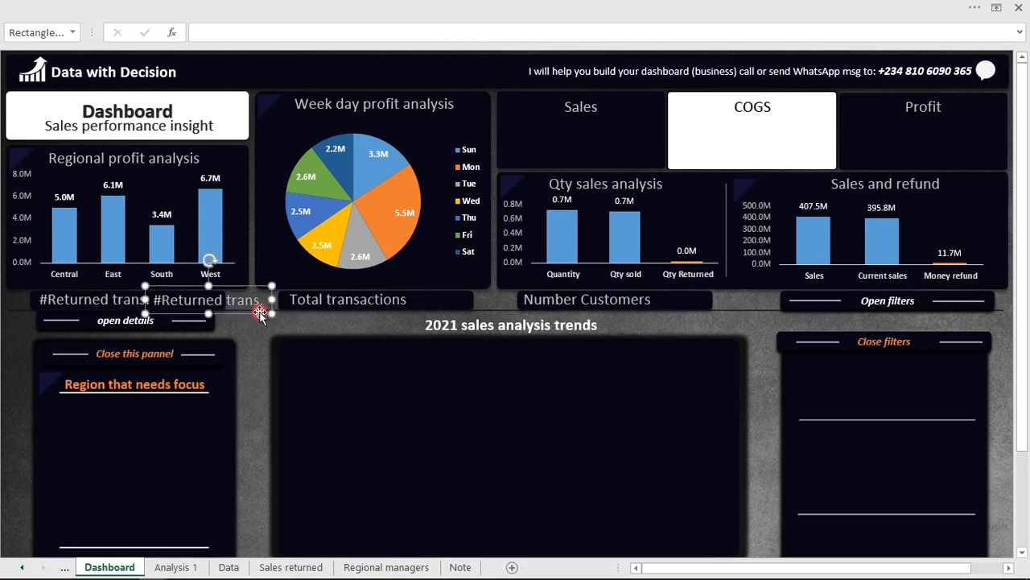
Step: Link the duplicated text box to cell Y5 of Analysis 1 and move it beside the #Returned trans. label
click(221, 30)
text(=)
click(185, 567)
click(777, 132)
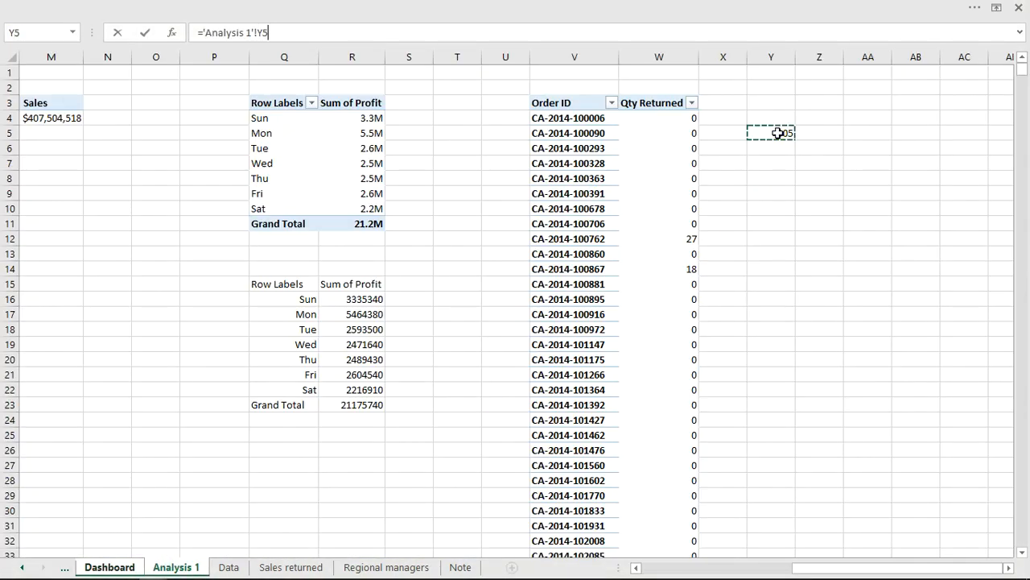
key(Return)
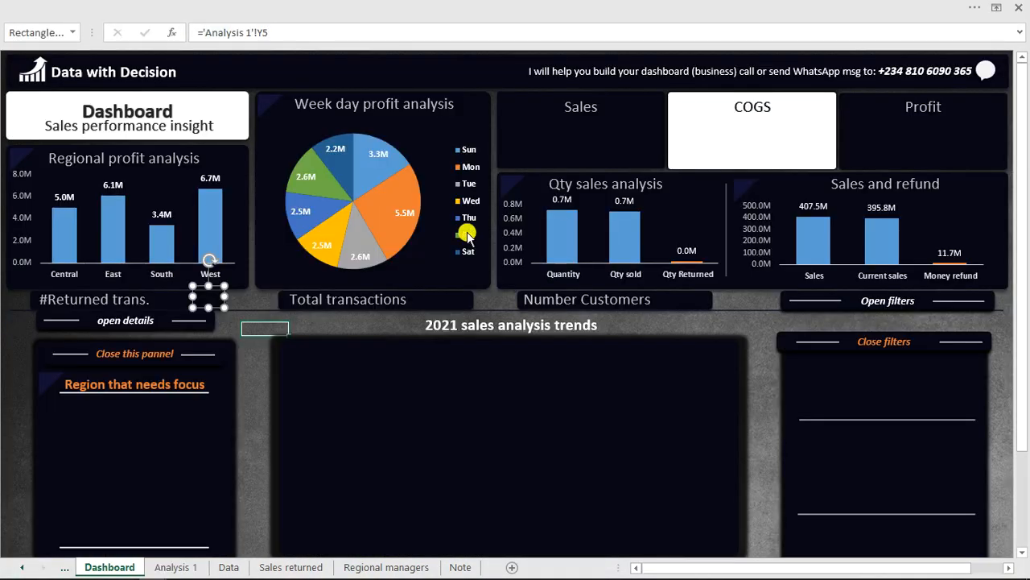
drag(217, 307, 196, 310)
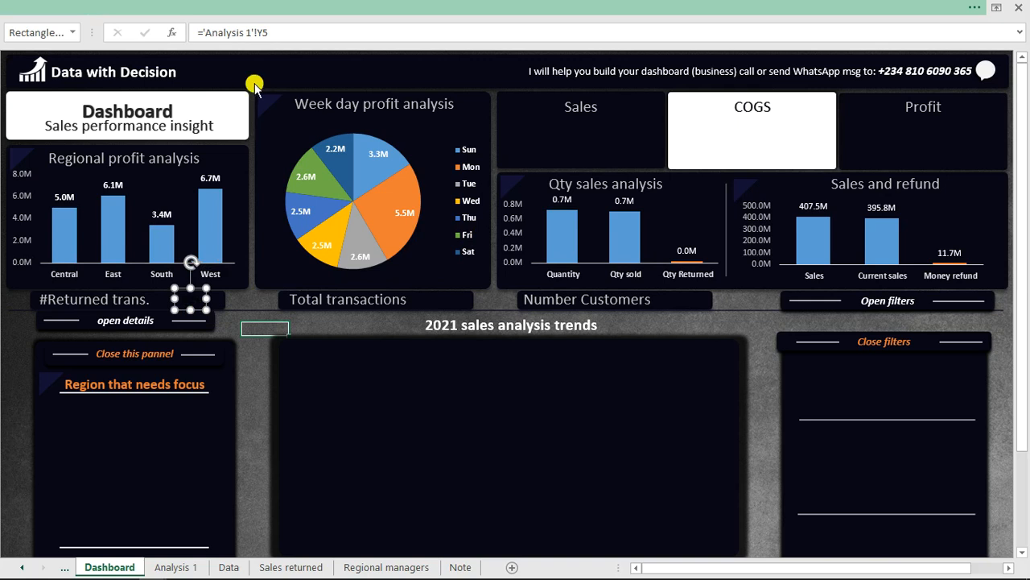
Step: Format the linked returned-transactions number with font size 20 and white text
click(227, 8)
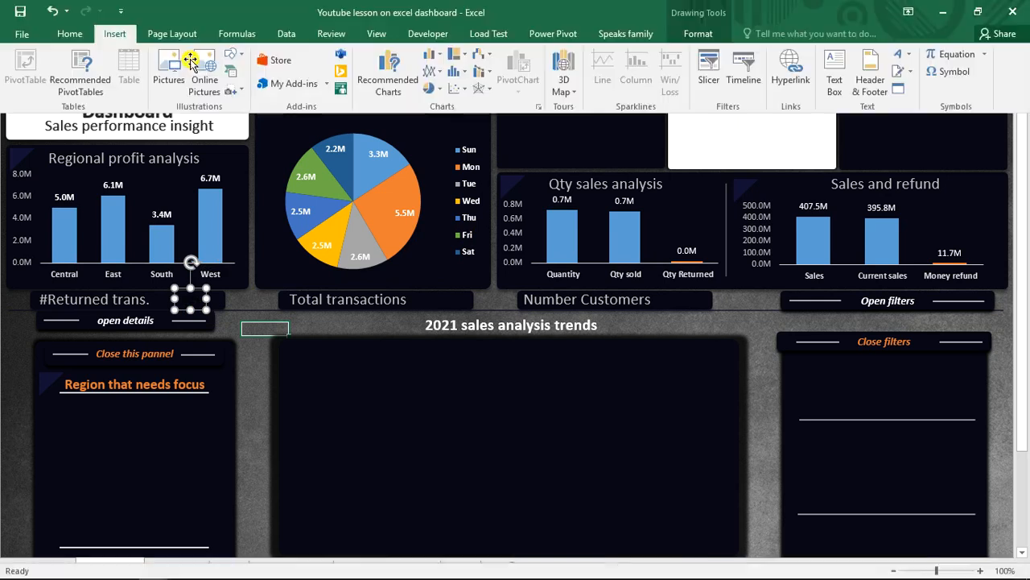
click(70, 35)
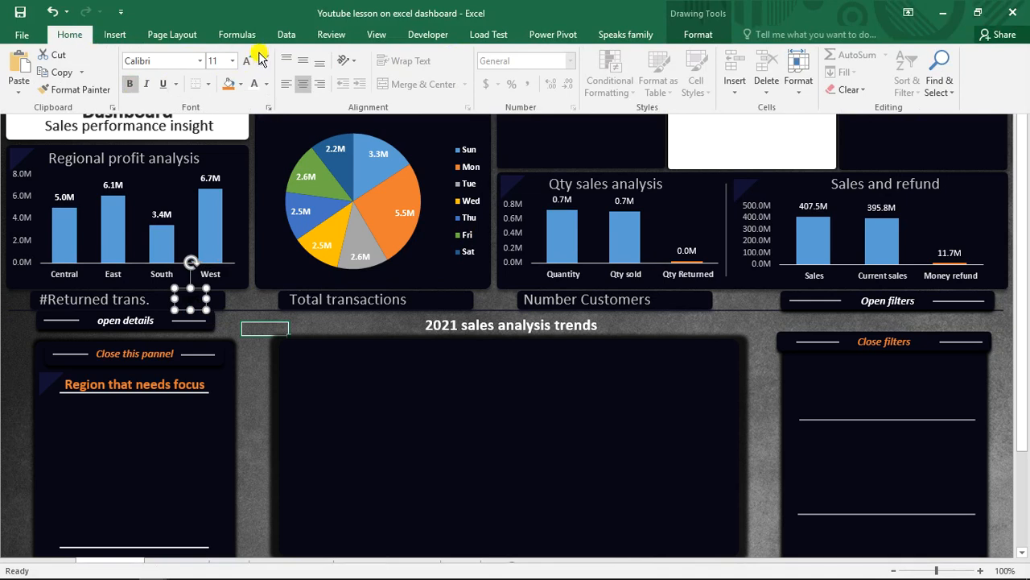
click(249, 62)
click(250, 64)
click(251, 63)
click(251, 64)
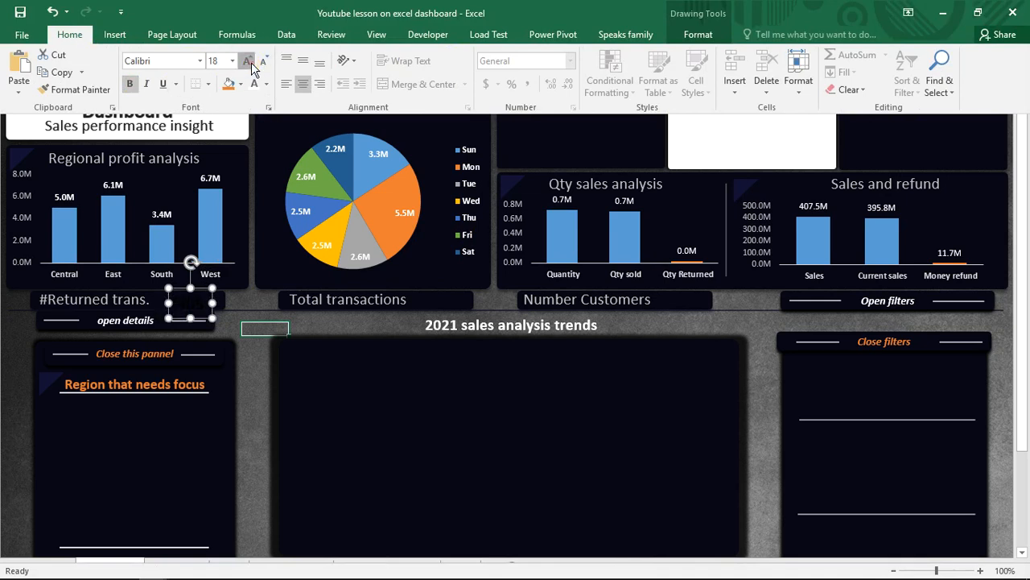
click(248, 62)
click(268, 83)
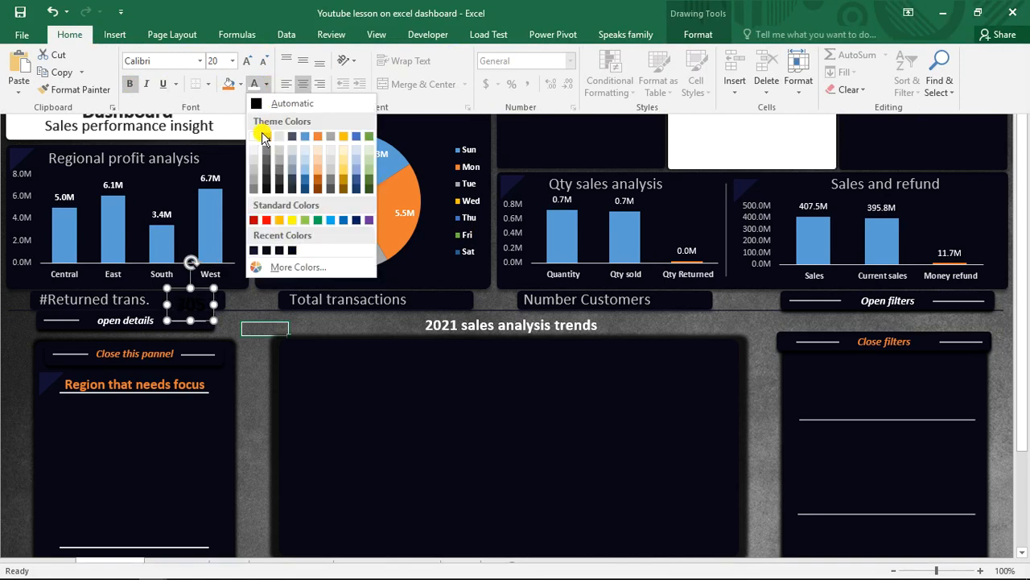
click(256, 138)
click(200, 320)
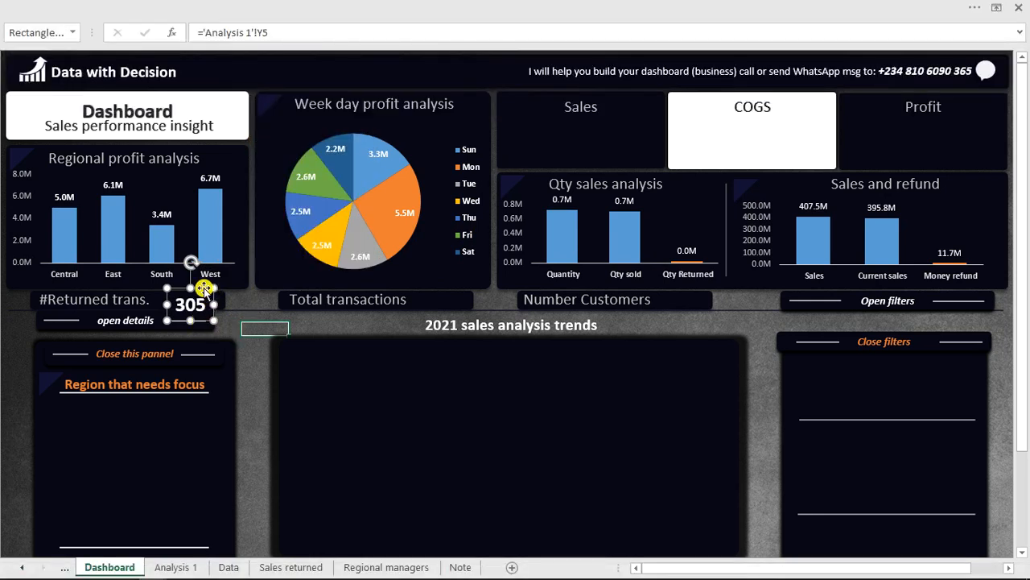
Step: Nudge the returned-transactions number into line with the #Returned trans. label and deselect it
drag(203, 286, 207, 286)
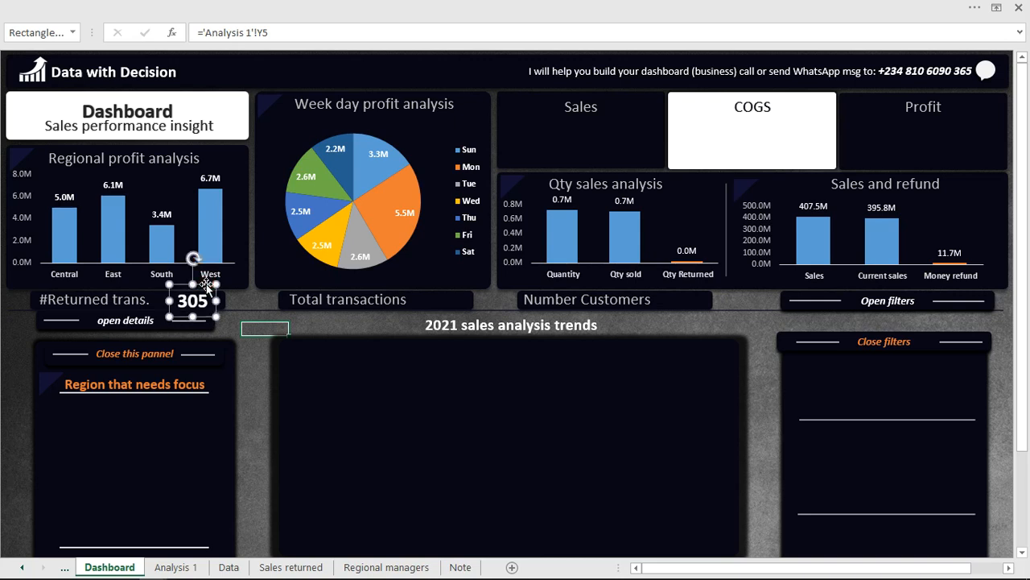
double_click(255, 357)
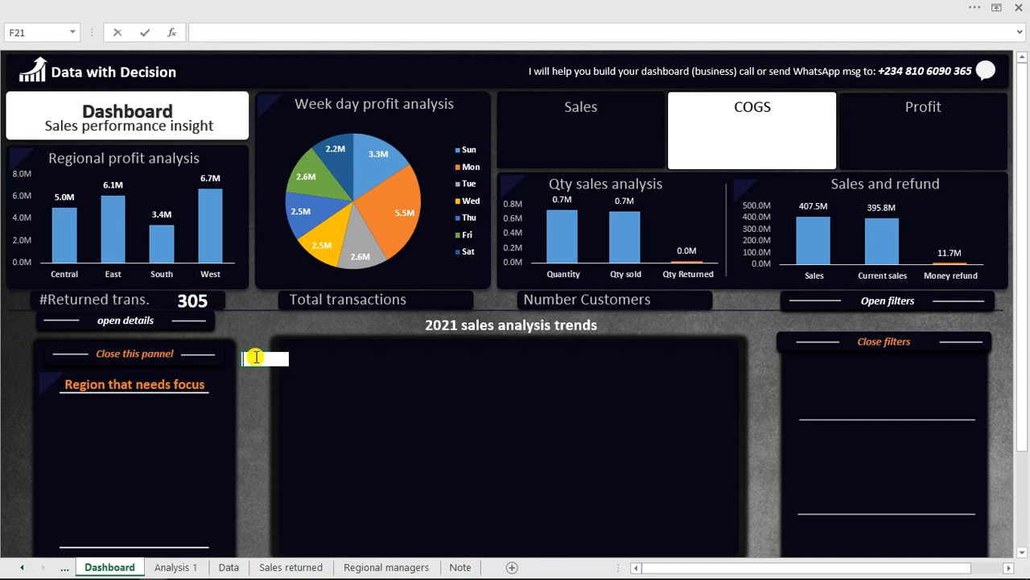
key(Escape)
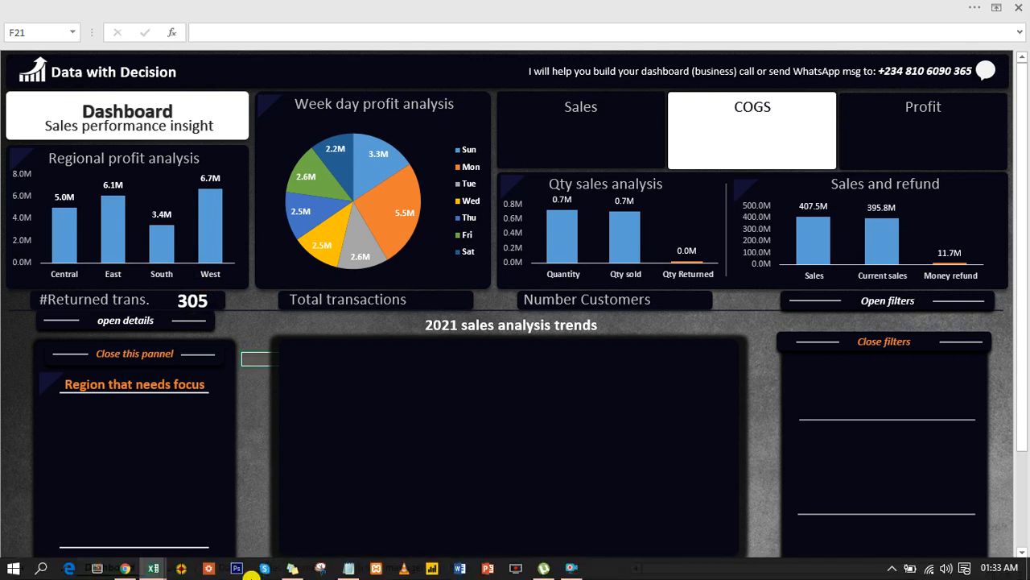
Step: Copy the weekday profit pivot table in Q3:R11 on the Analysis 1 sheet and paste it at cell AB3
click(171, 566)
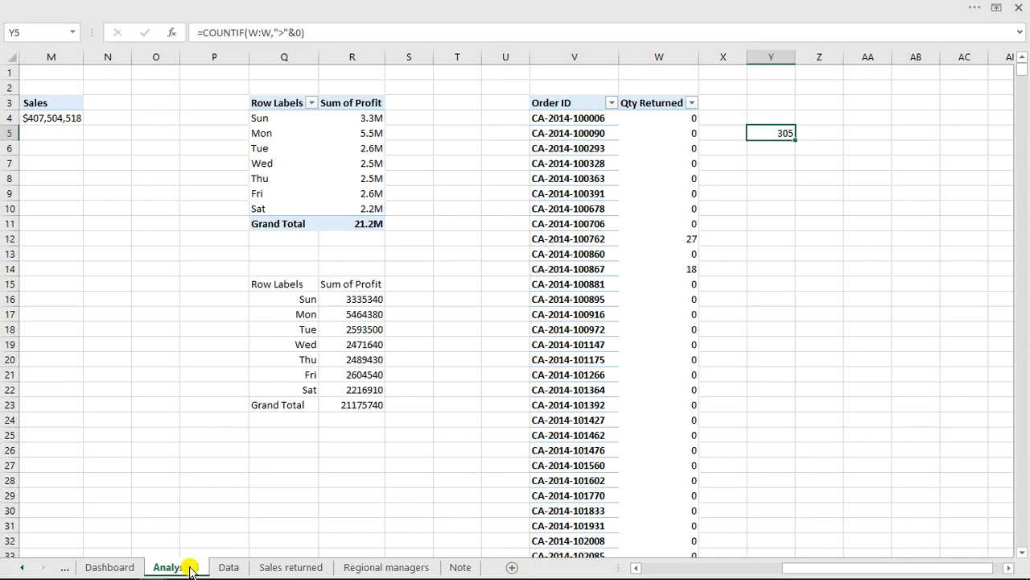
drag(851, 567, 893, 563)
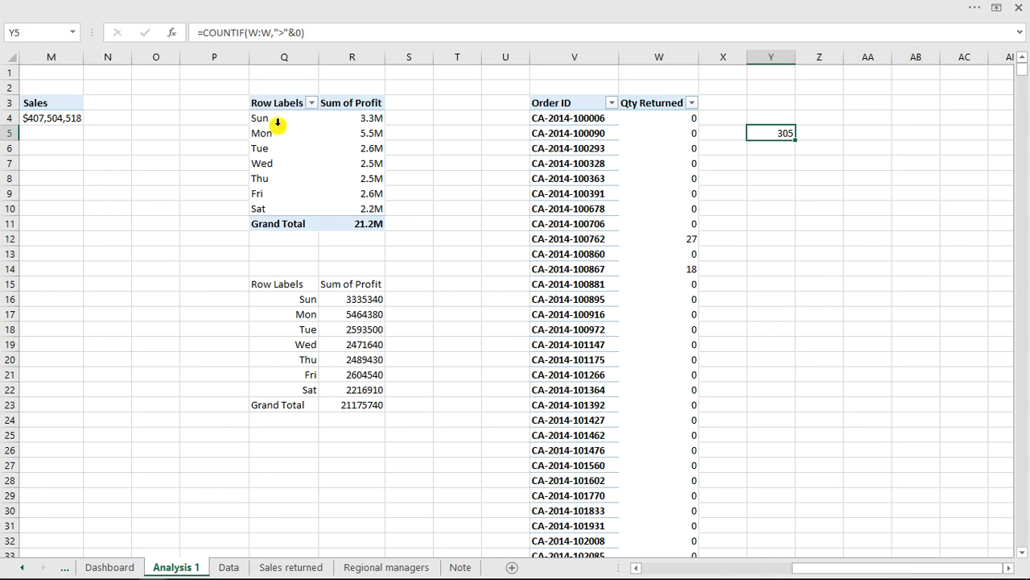
drag(277, 106, 356, 223)
key(ctrl+c)
click(789, 195)
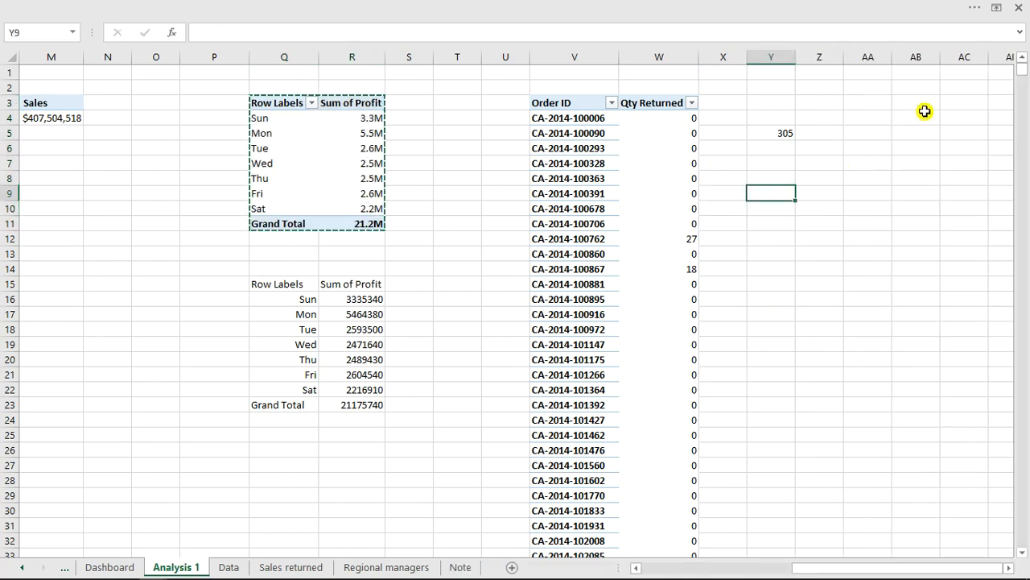
click(924, 110)
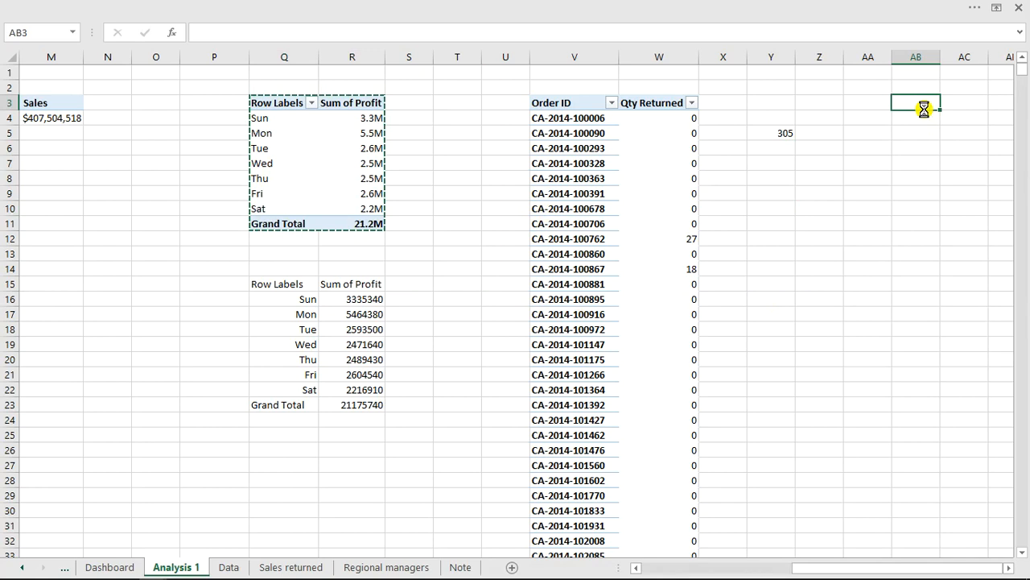
key(ctrl+v)
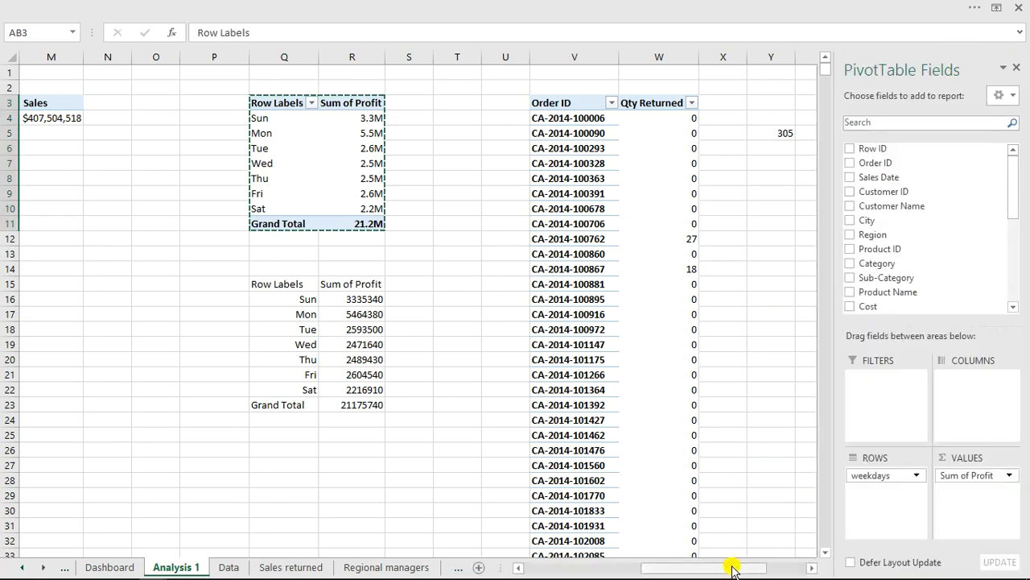
drag(733, 564, 765, 563)
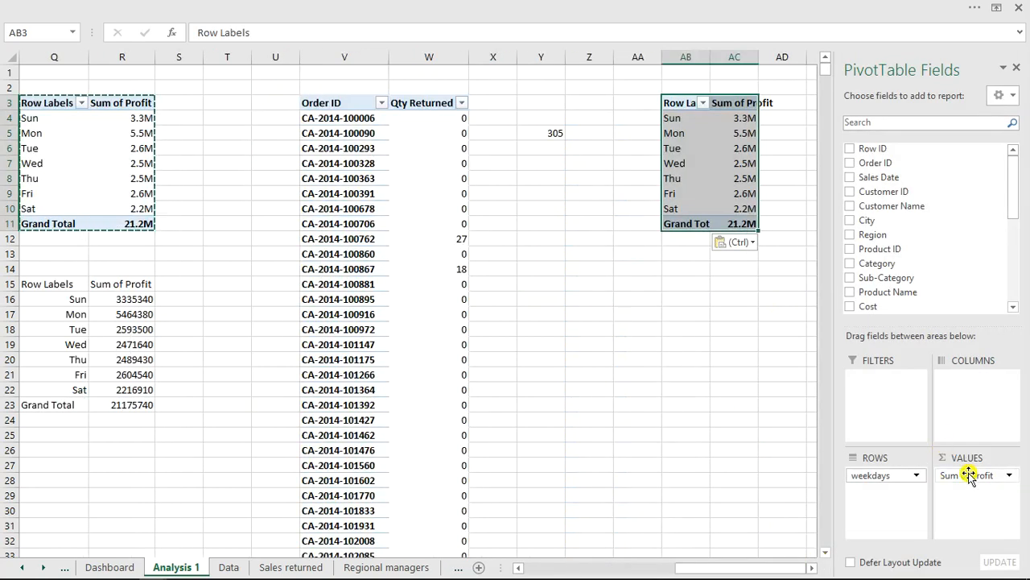
Step: Remove the Sum of Profit value and the weekdays row field from the copied pivot table at AB3
drag(970, 475, 765, 478)
drag(880, 475, 727, 450)
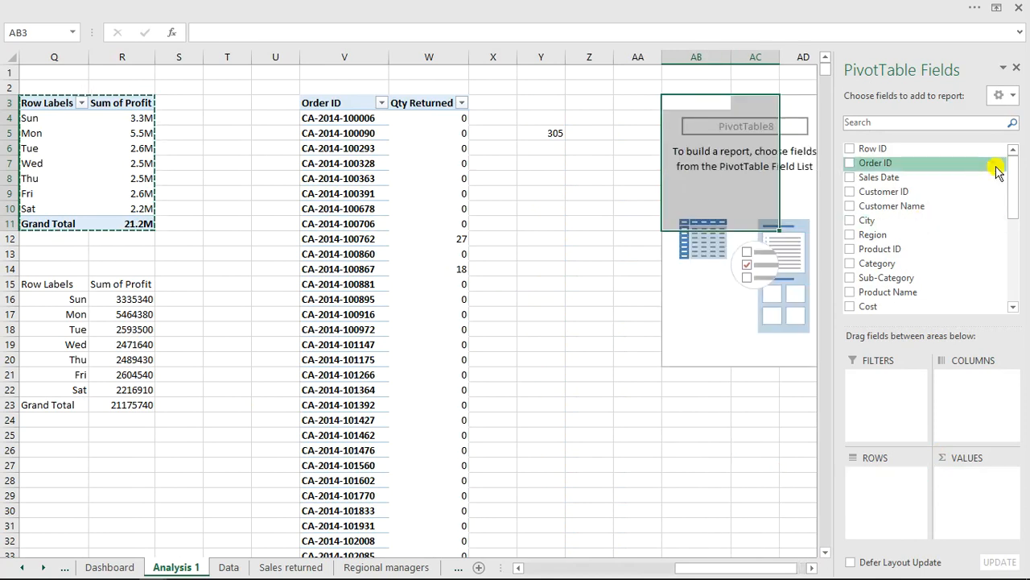
click(851, 149)
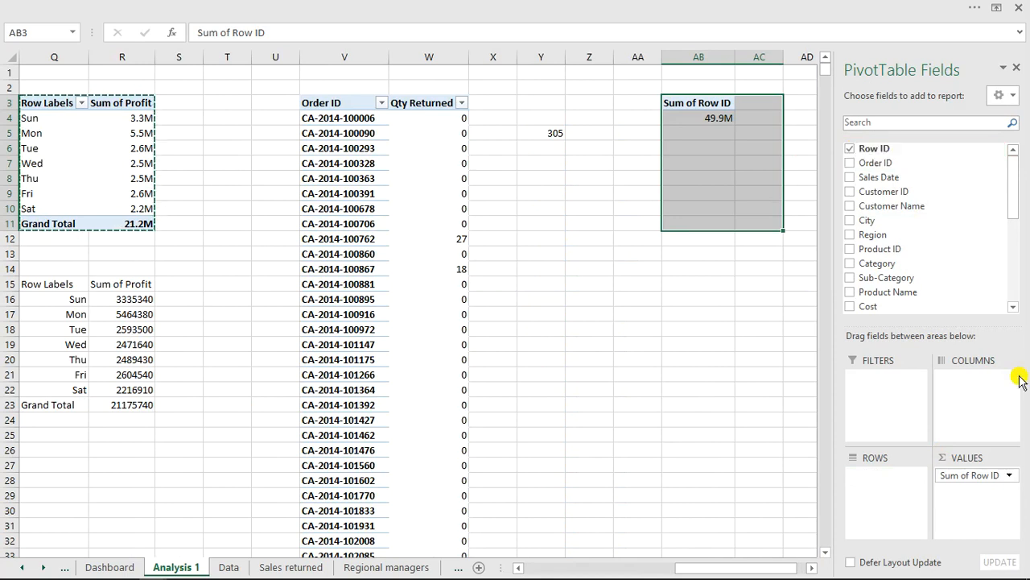
drag(980, 475, 886, 500)
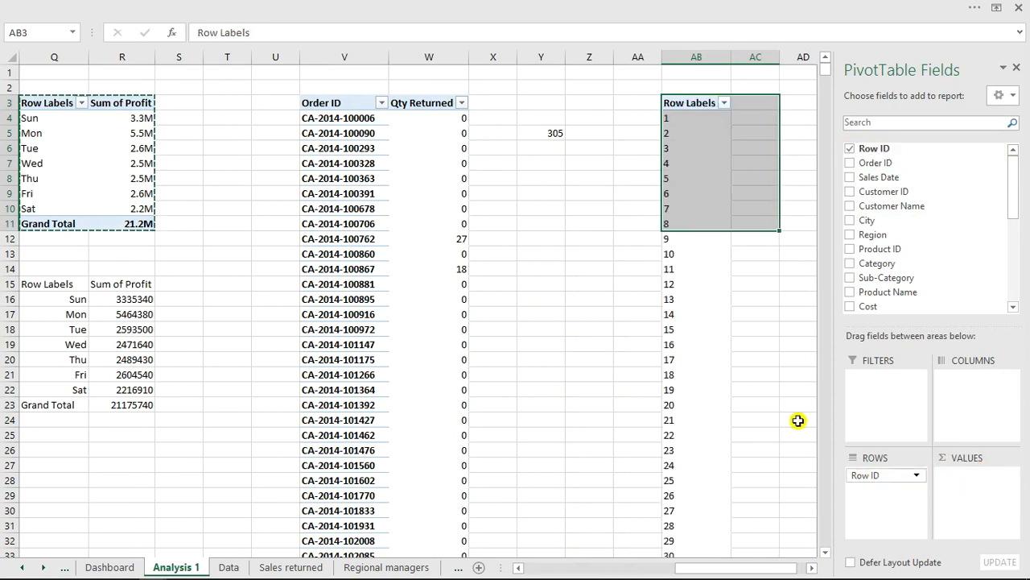
click(850, 149)
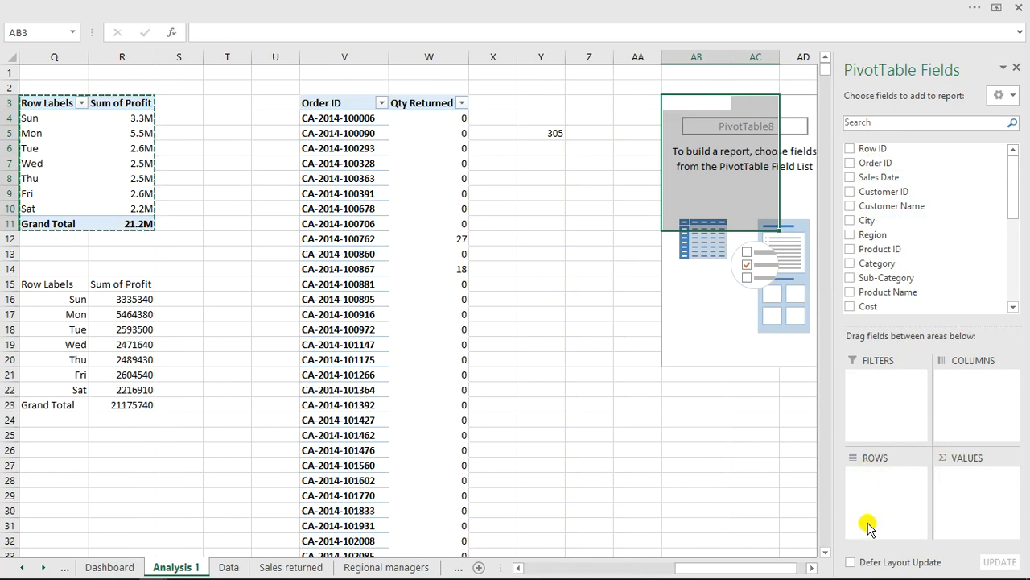
Step: Count the order IDs of column V in cell Y6 with =COUNTA(V:V)-1
click(557, 153)
text(=counta)
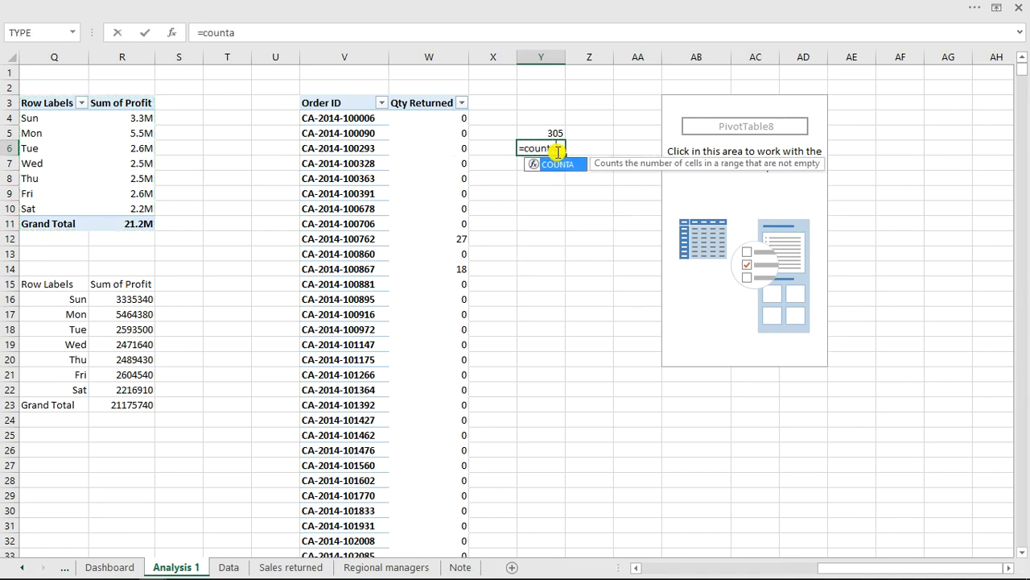
key(Tab)
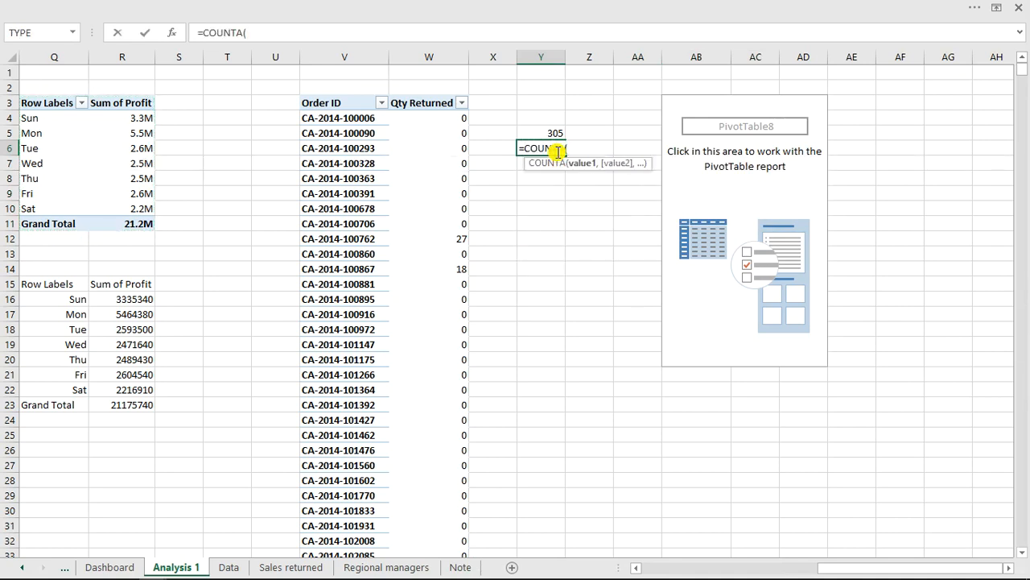
click(337, 53)
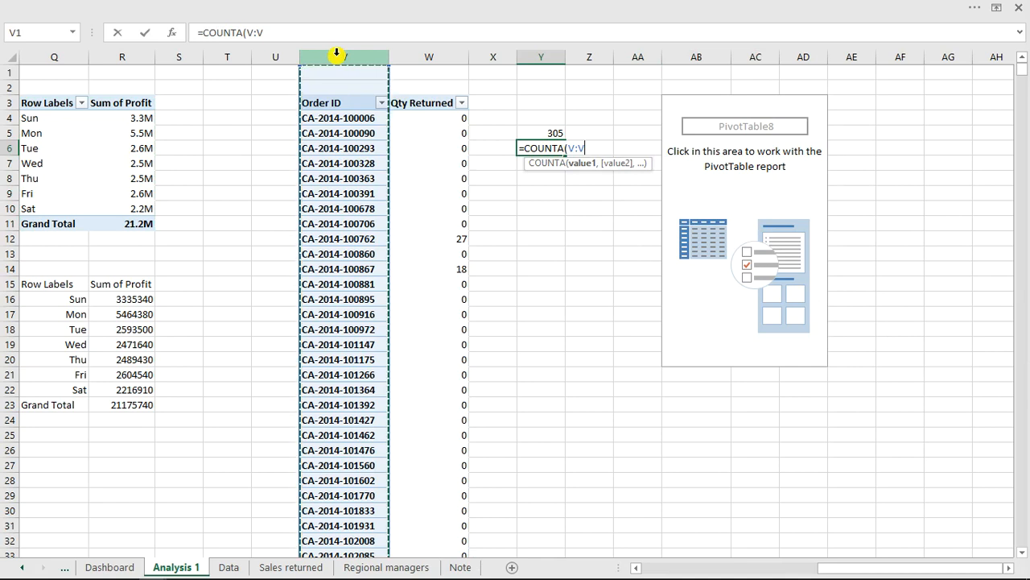
text()-1)
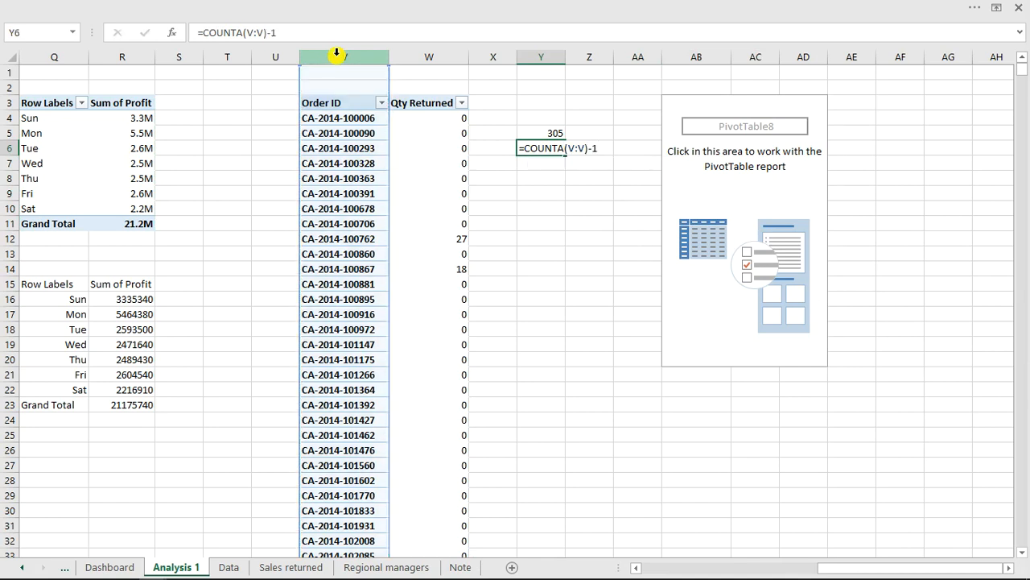
key(Return)
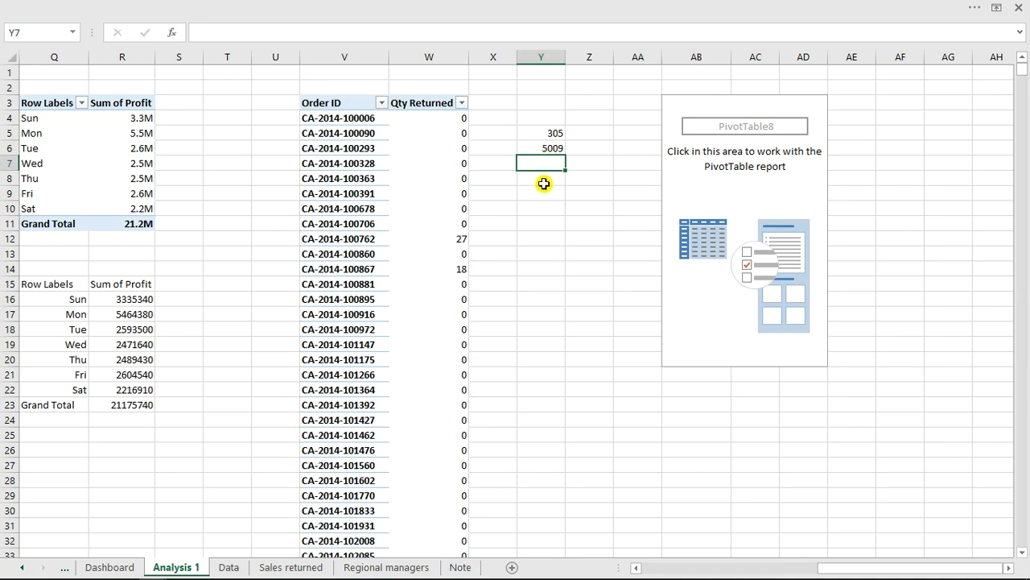
Step: Add the Customer Name field as rows of the empty pivot table at AB3
click(728, 181)
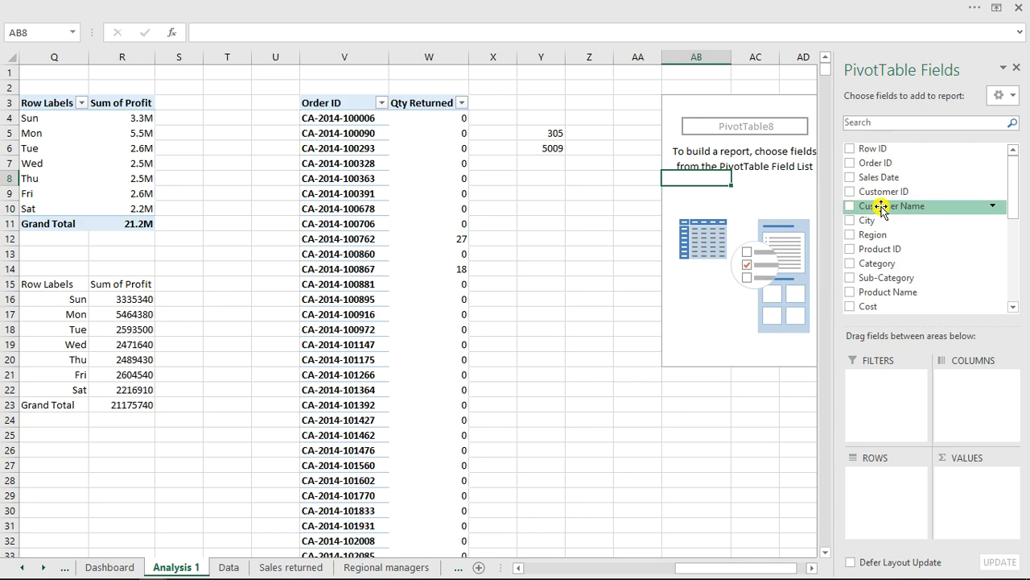
click(850, 206)
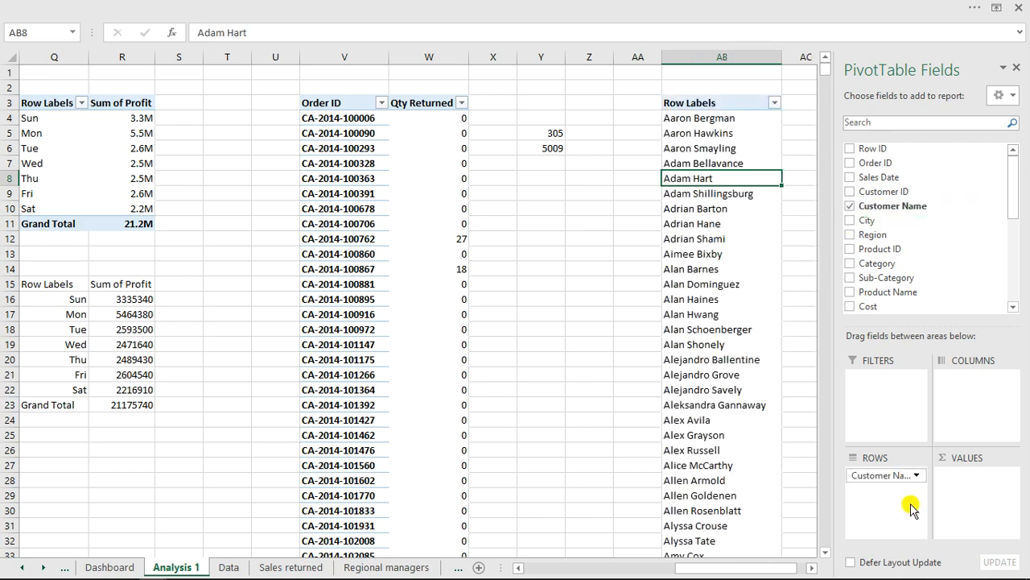
click(798, 200)
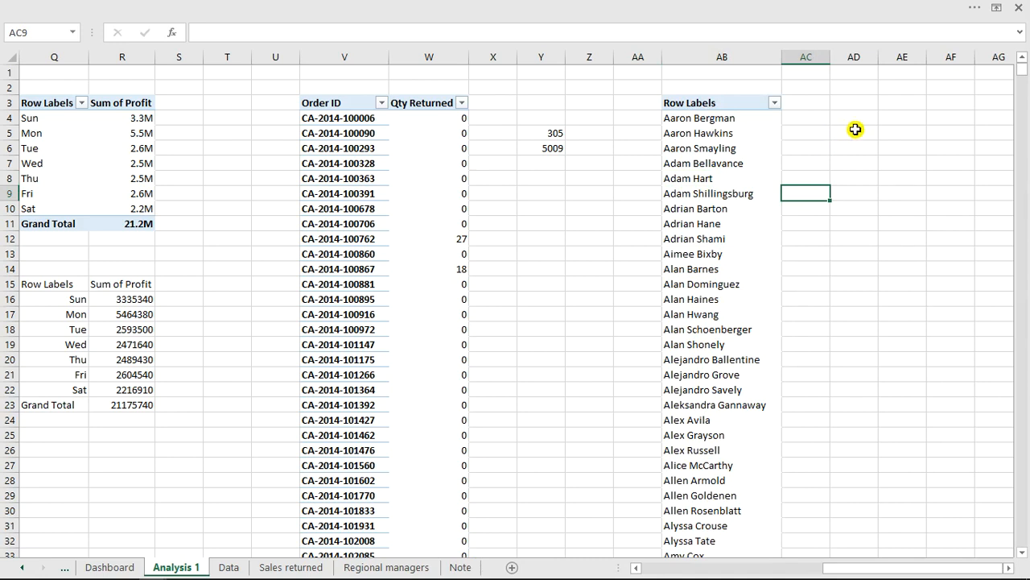
Step: Count the customers of column AB in cell AD5 with =COUNTA(AB:AB)-1
click(855, 130)
text(=)
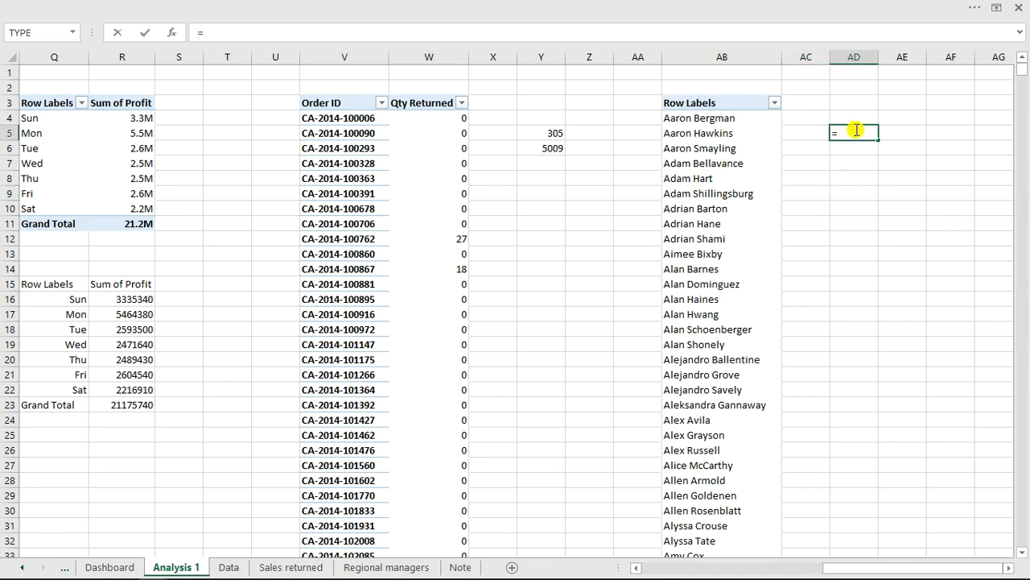
text(counta)
key(Tab)
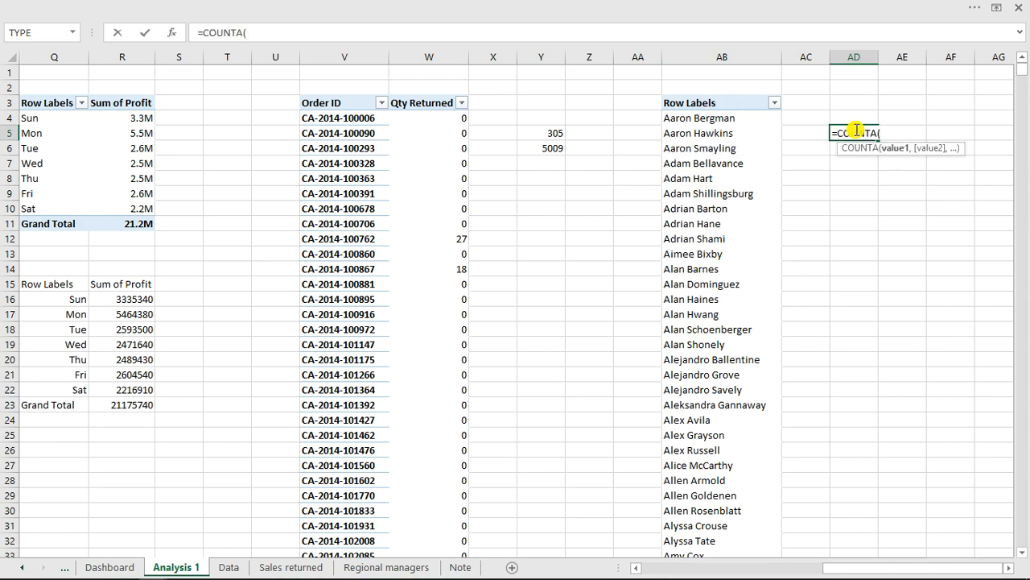
click(726, 55)
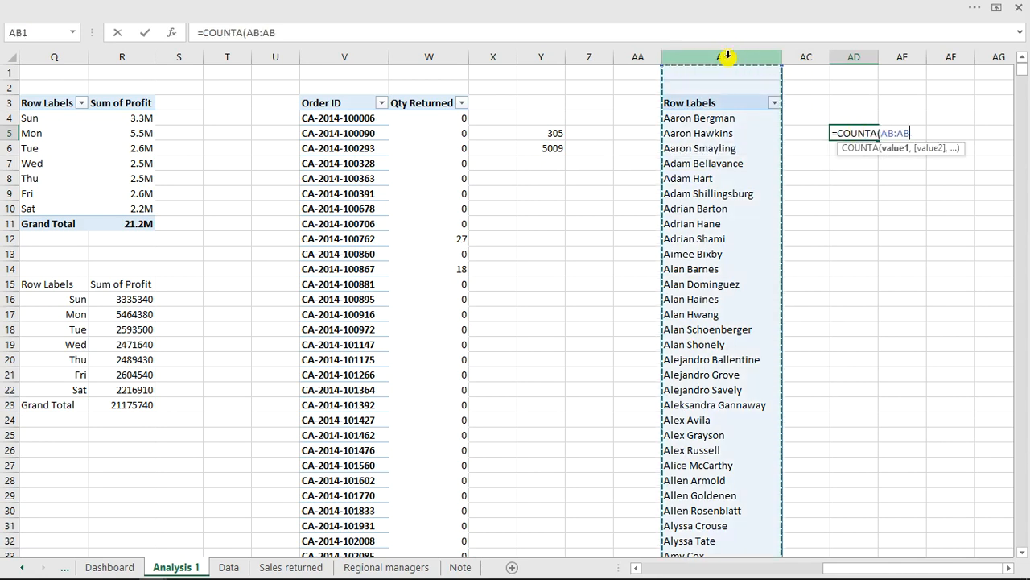
text()-1)
key(Return)
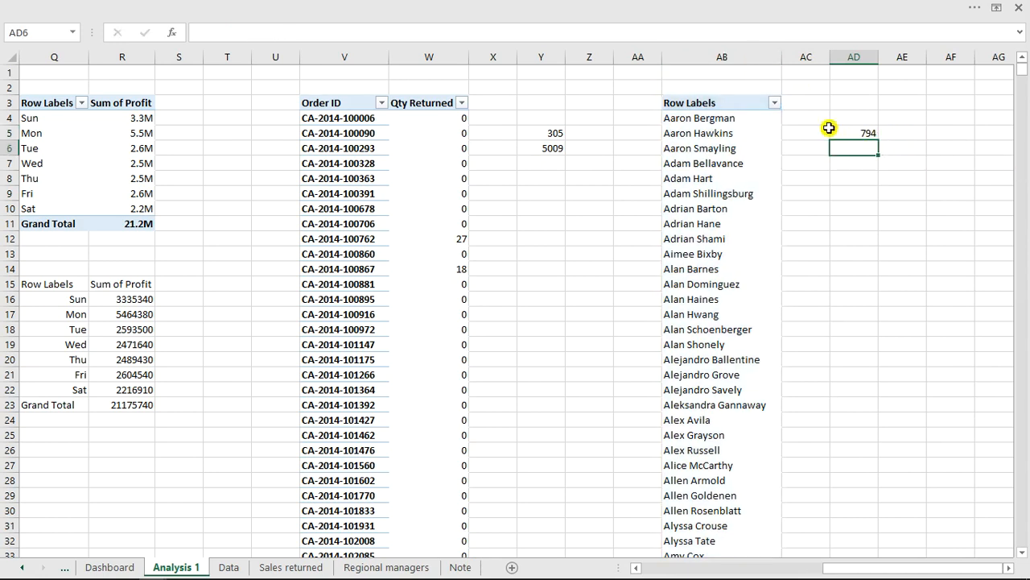
Step: Compare the Dashboard's transaction, customer, sales, COGS and profit figures with the totals pivot table in AH3:AJ4 on Analysis 1
key(ctrl+Page_Up)
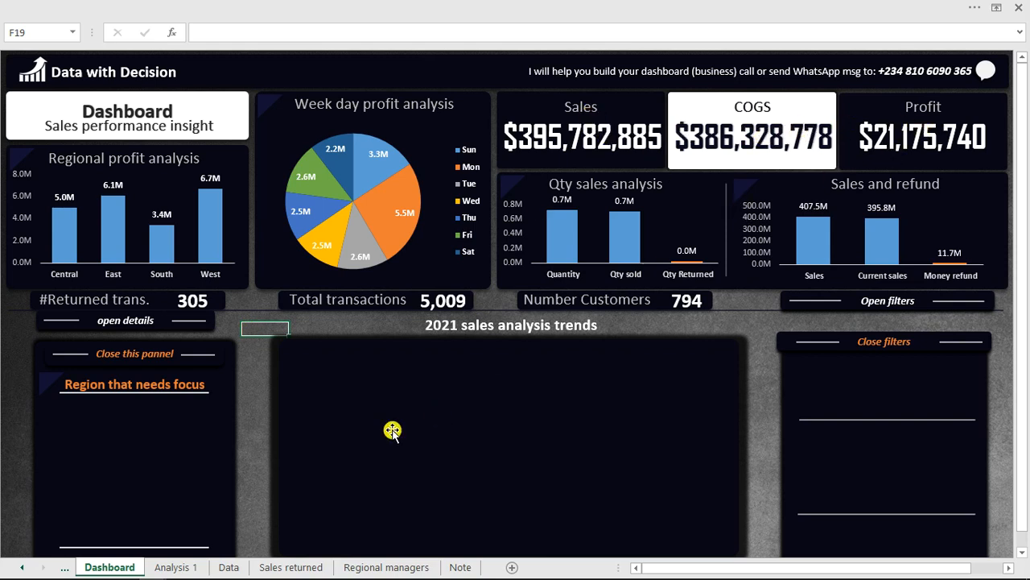
click(176, 567)
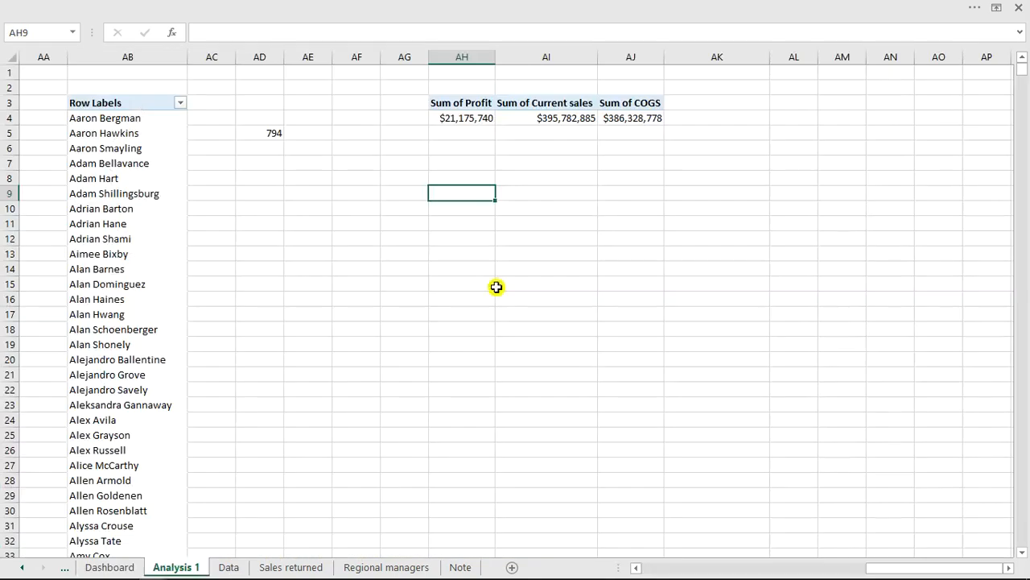
click(481, 119)
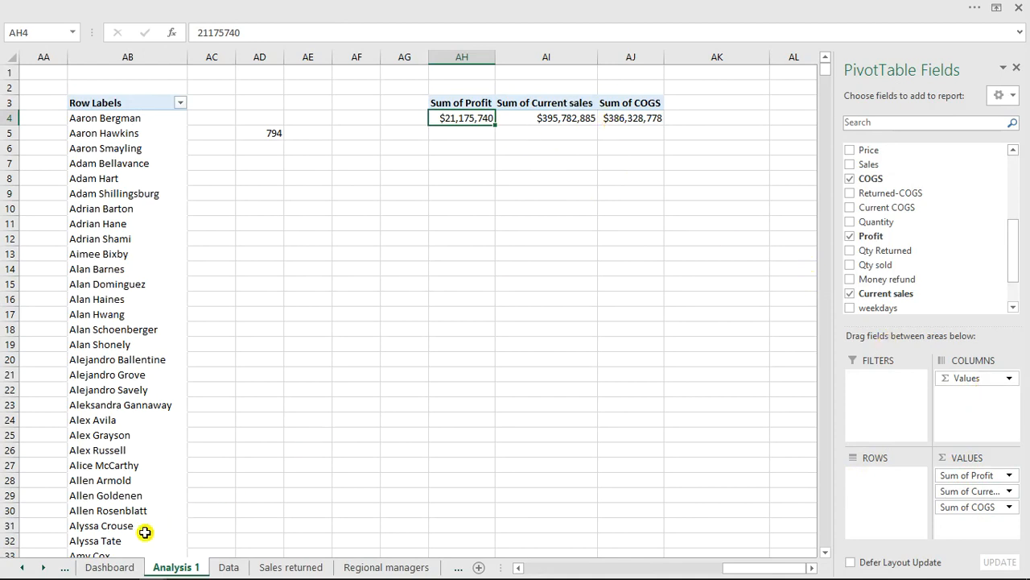
click(110, 567)
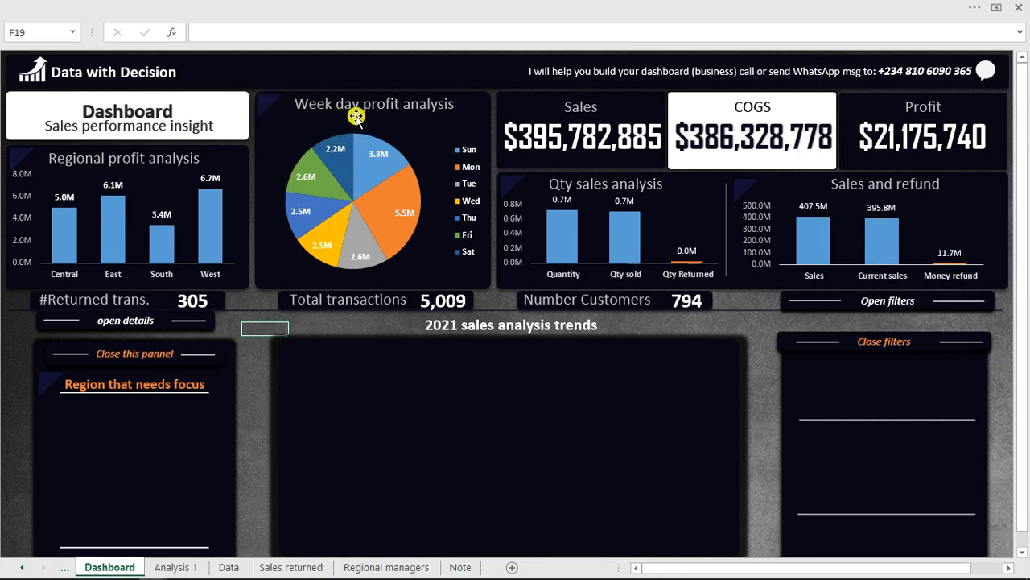
Step: Apply a medium PivotTable style with a dark blue header to the weekday profit pivot table in Q3:R11 and widen column R
click(174, 561)
drag(771, 563, 639, 568)
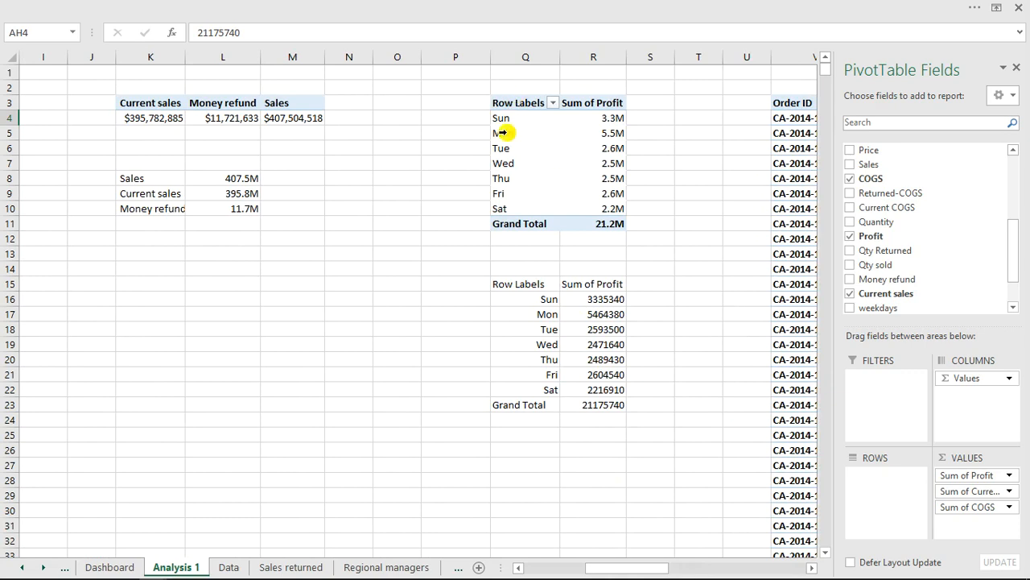
drag(509, 100, 600, 210)
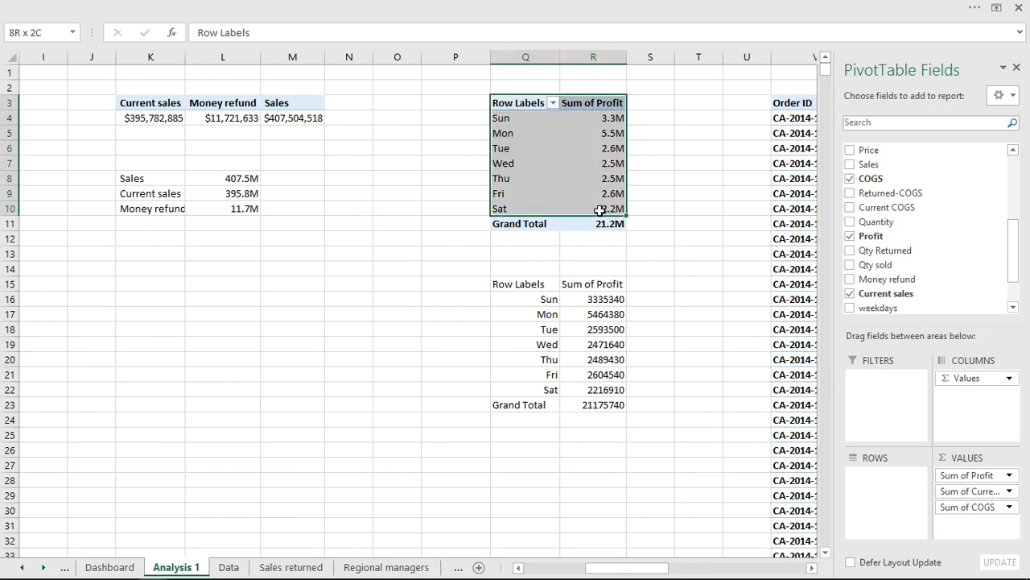
click(600, 209)
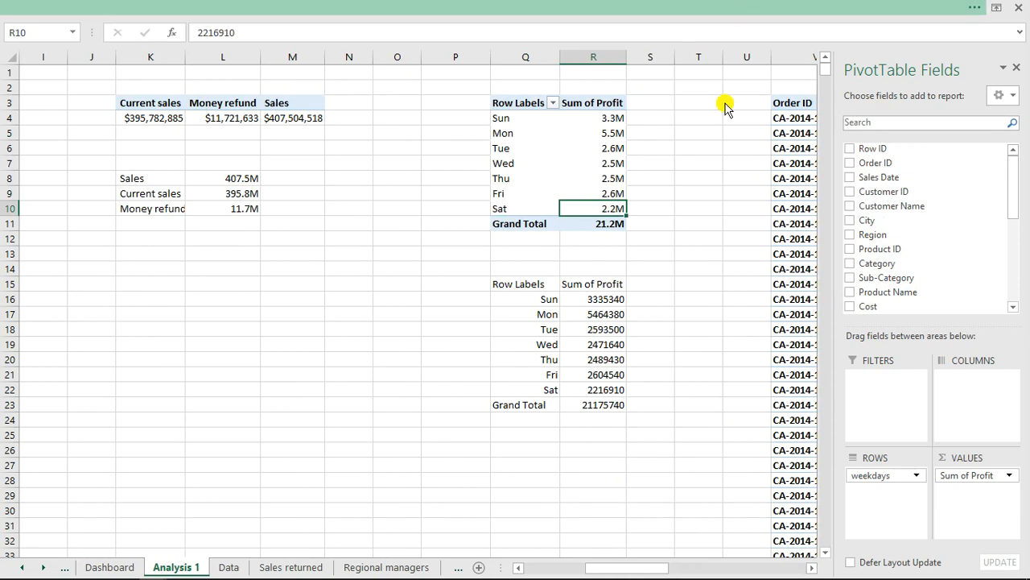
click(788, 8)
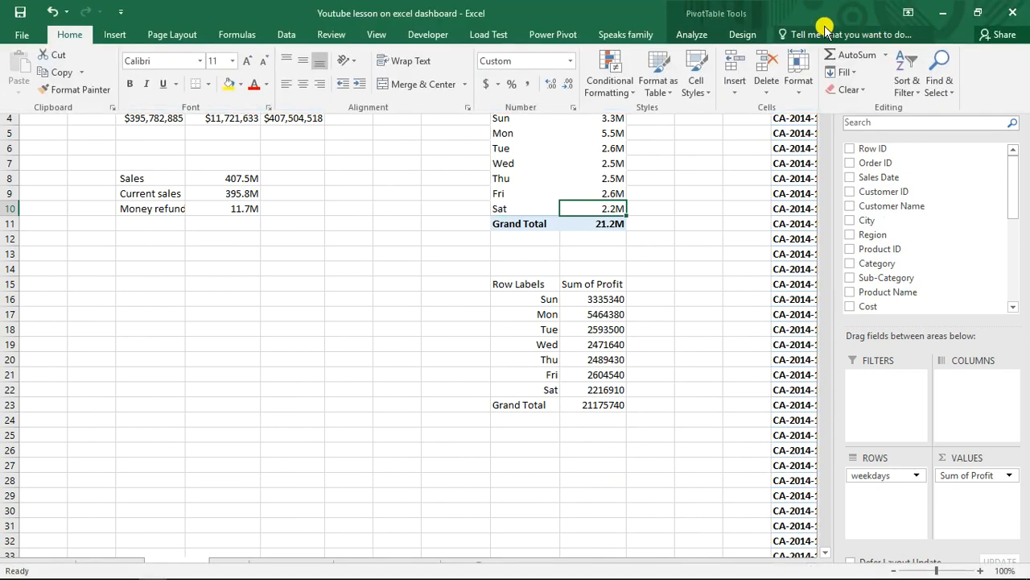
click(742, 34)
click(716, 91)
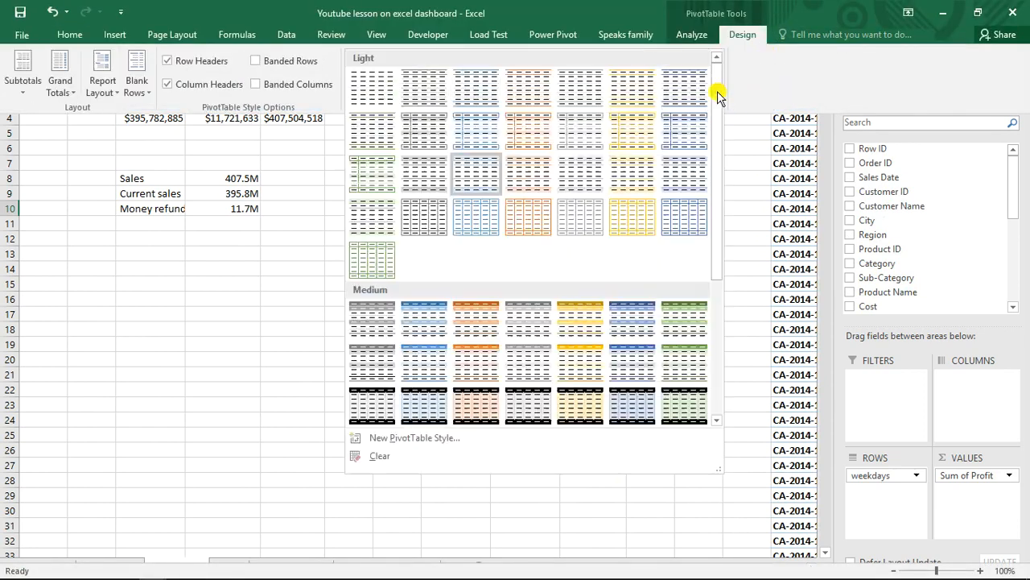
click(632, 318)
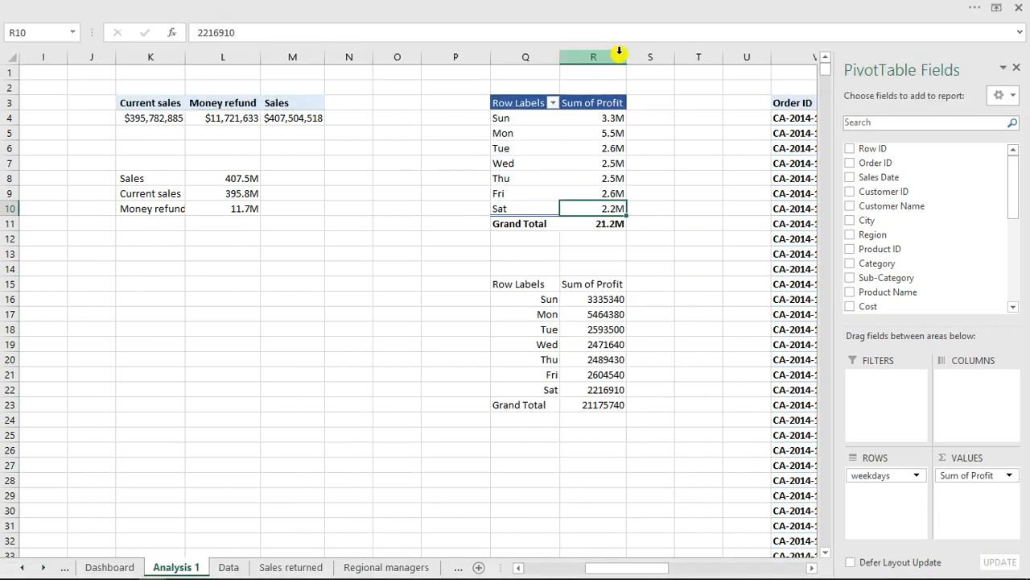
drag(626, 54, 649, 54)
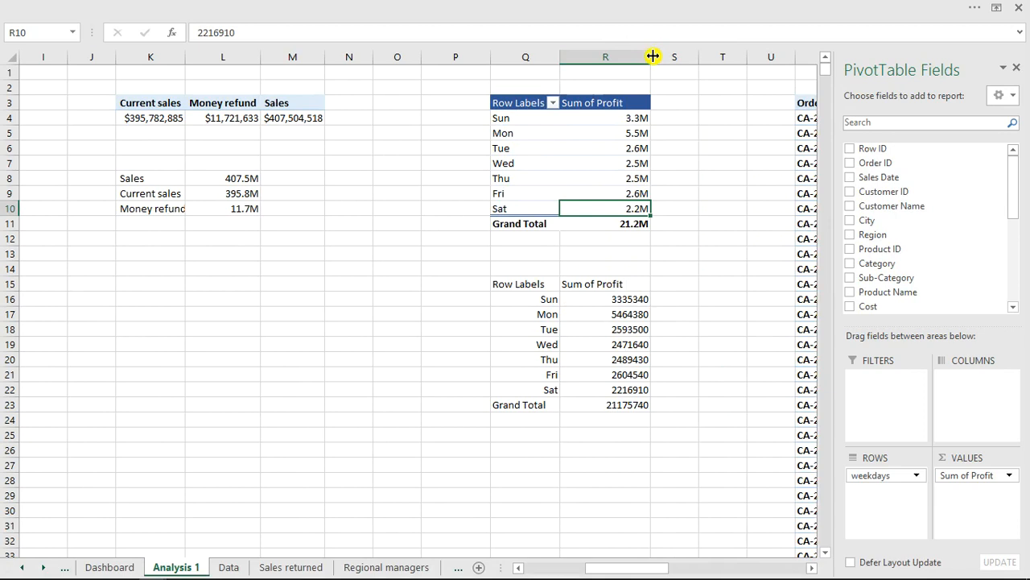
Step: Copy the header formatting of Q3:R3 onto the linked table's header in Q15:R15 with Format Painter
drag(507, 104, 599, 103)
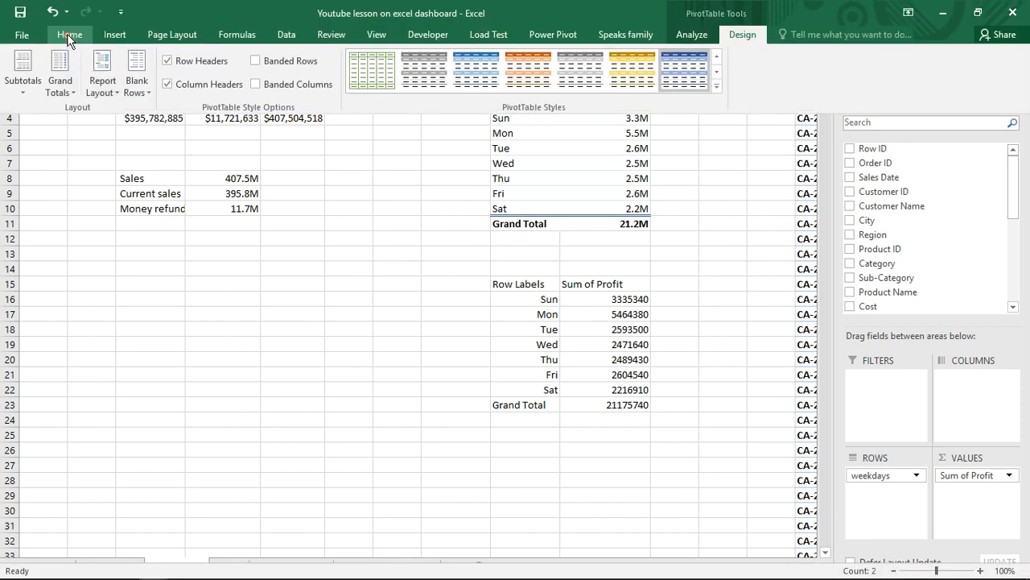
click(69, 37)
click(94, 90)
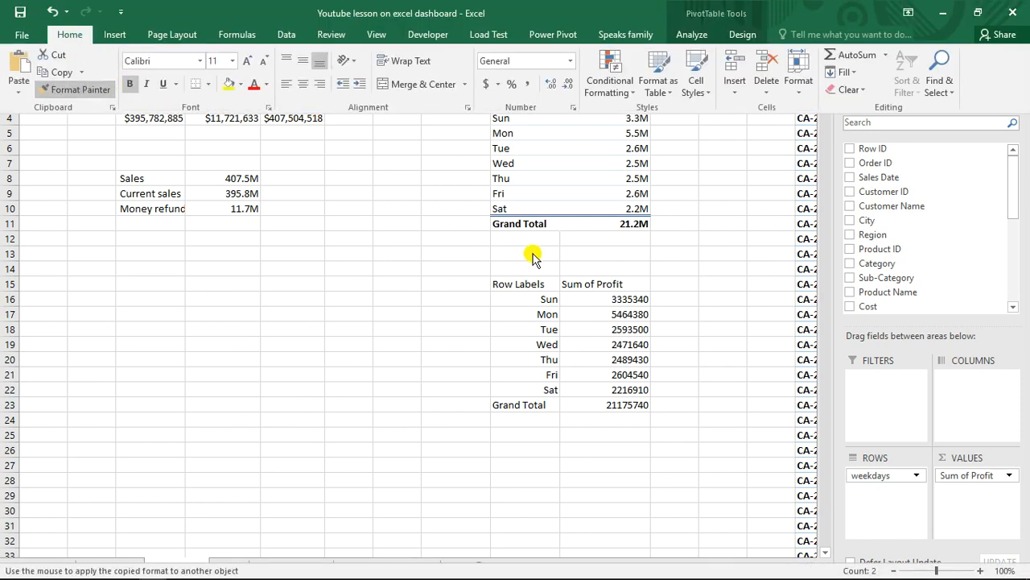
click(525, 287)
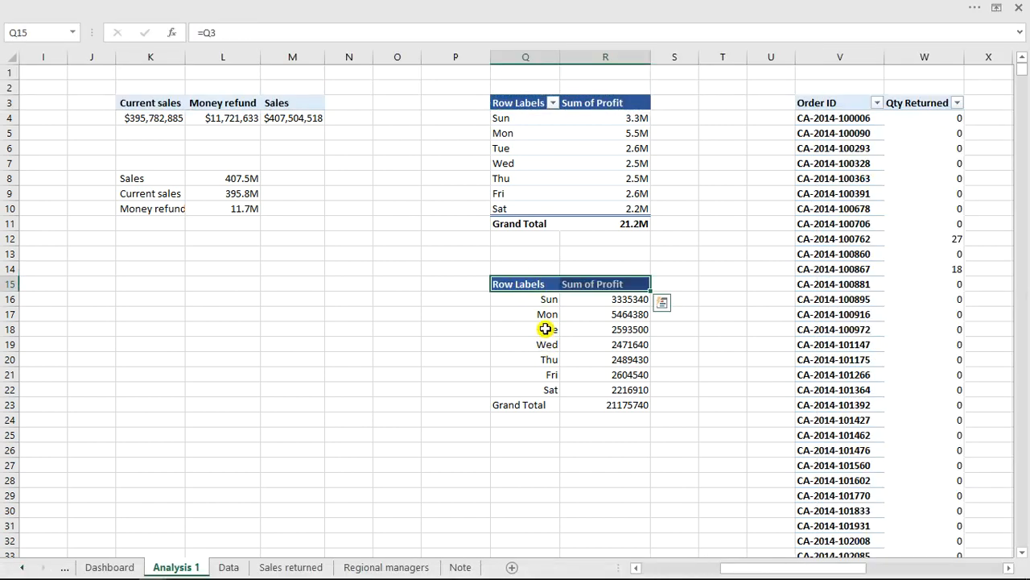
Step: Show the weekday profit pivot table in tabular form and widen column R again
click(518, 111)
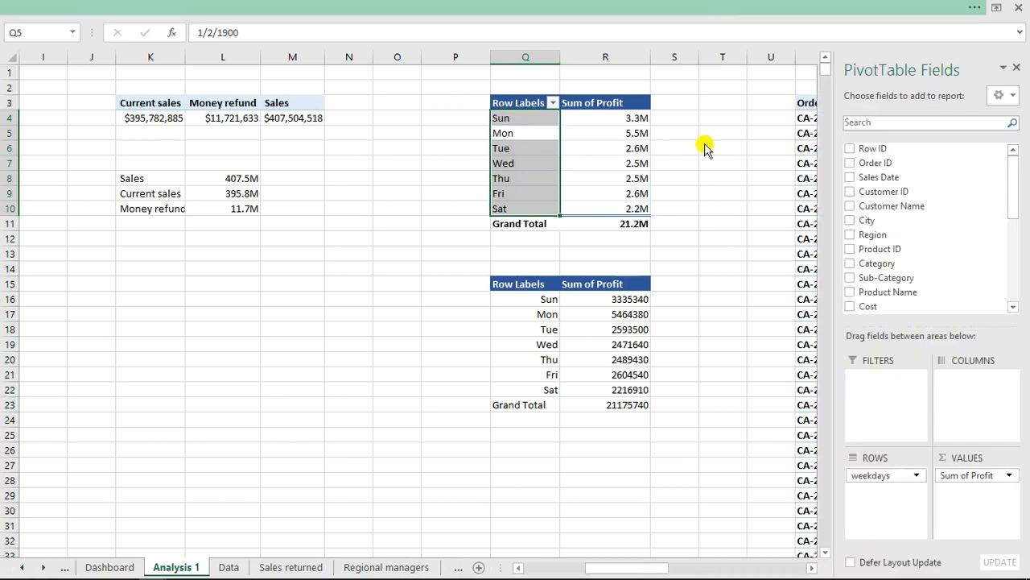
click(709, 8)
click(744, 35)
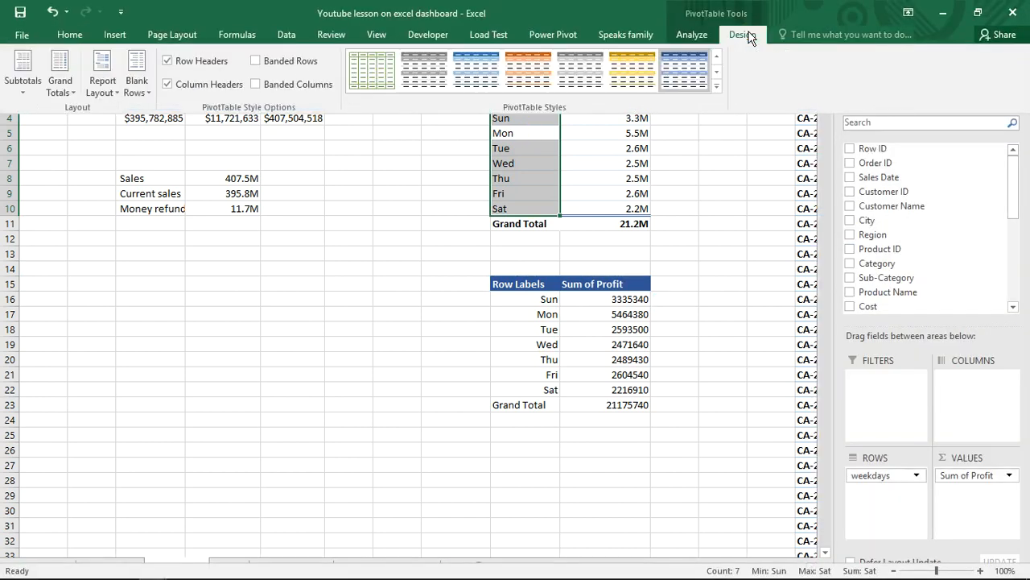
click(105, 88)
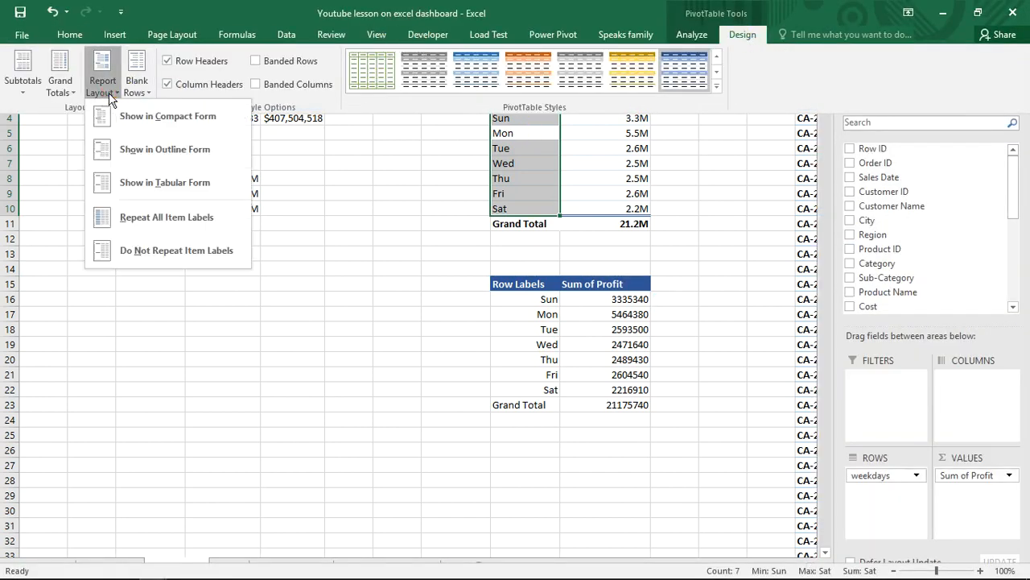
click(162, 182)
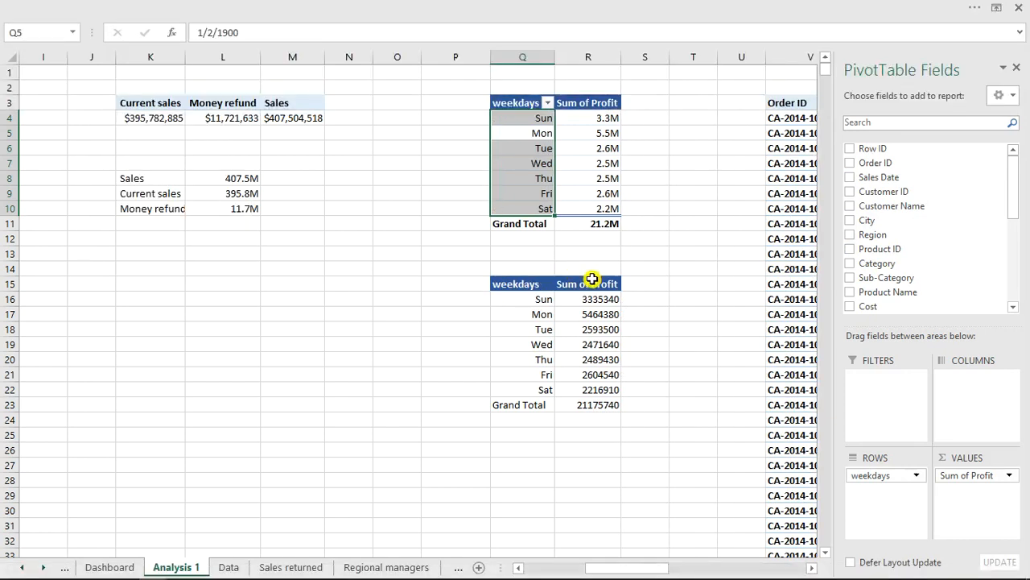
drag(623, 62, 640, 63)
Step: Format the profit values in R16:R23 of the linked weekday table as Currency with 0 decimal places and the $ symbol
drag(623, 300, 620, 398)
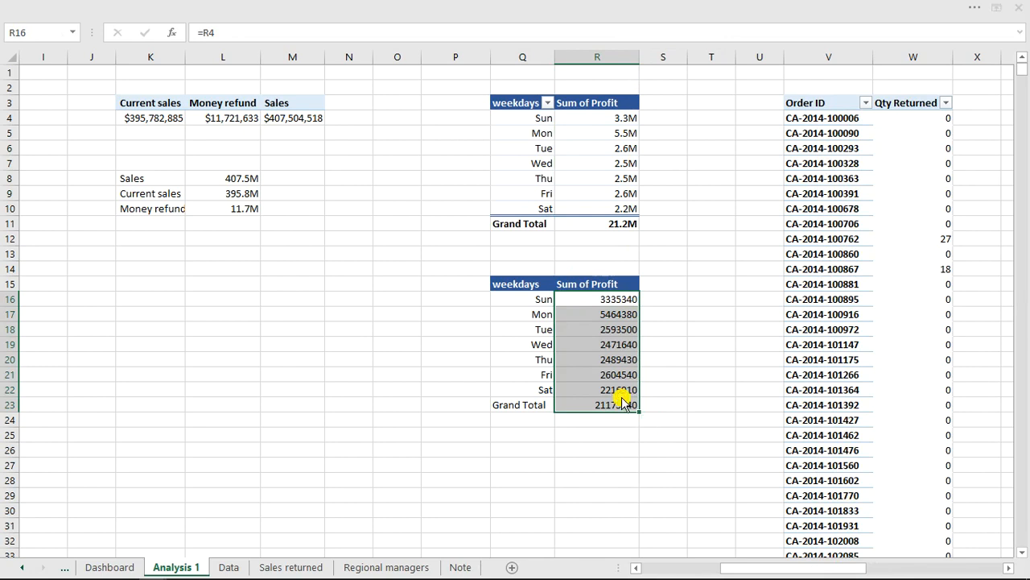
key(ctrl+1)
click(290, 288)
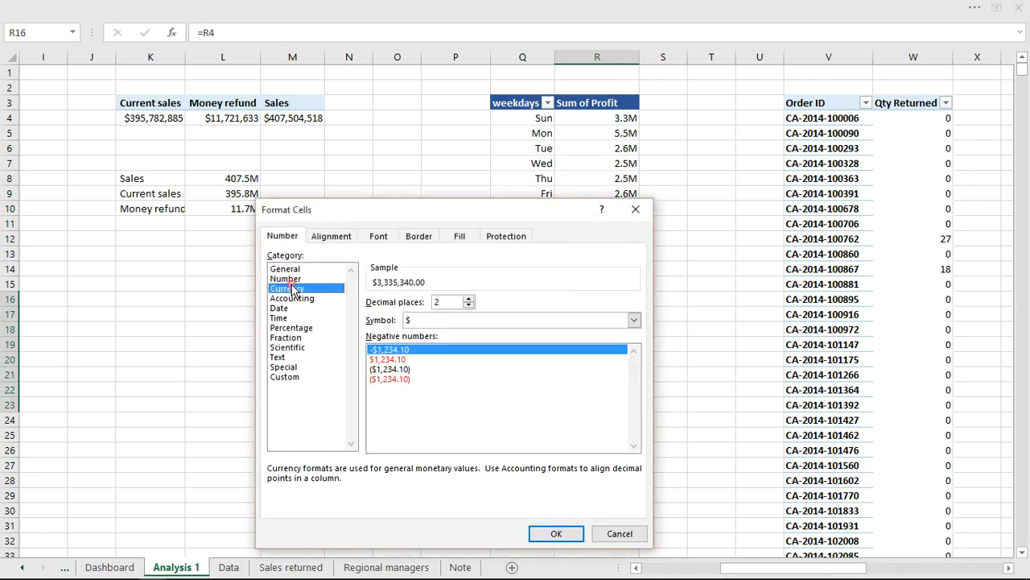
click(469, 306)
click(470, 306)
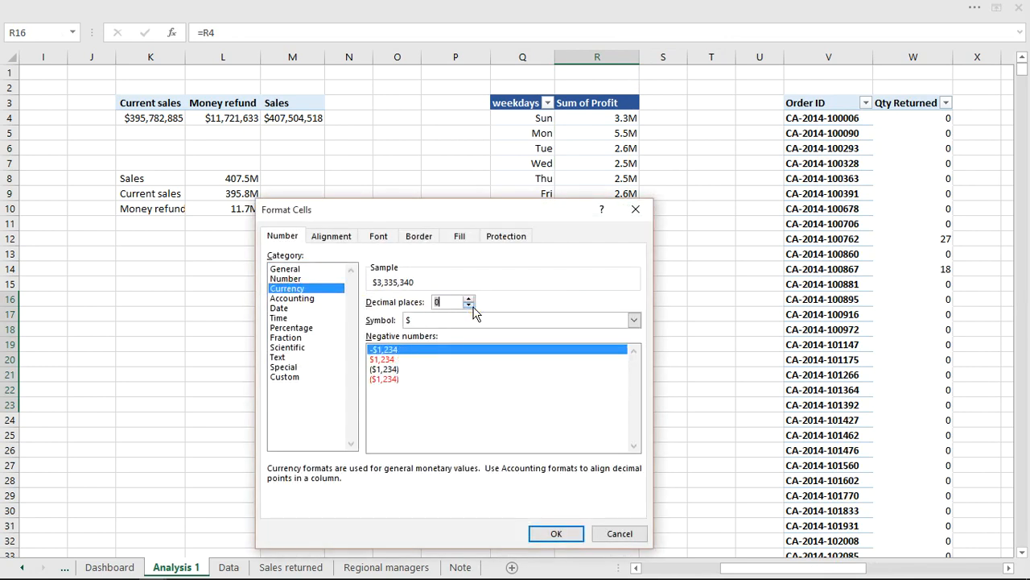
click(553, 535)
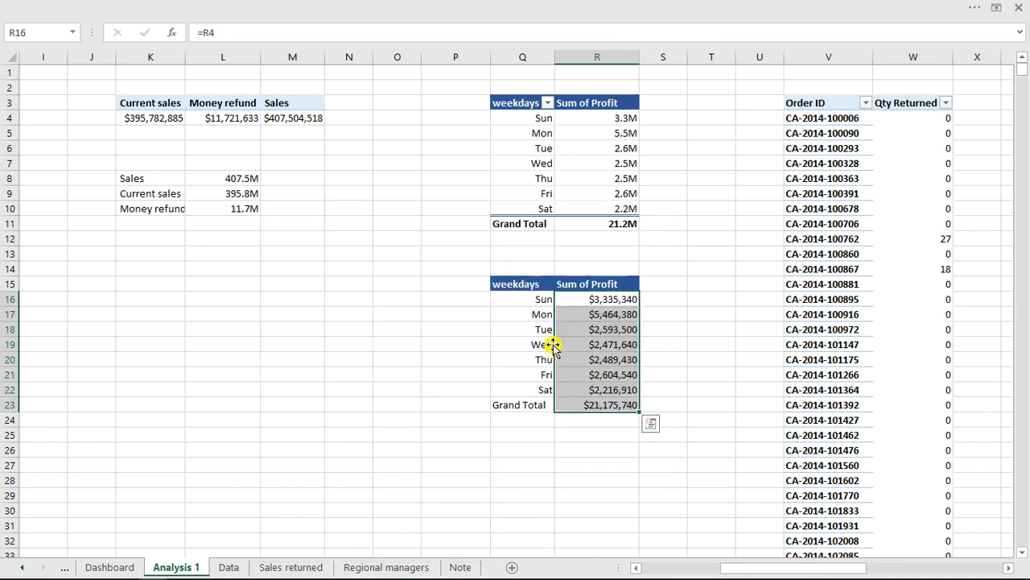
Step: Add outline and inside borders to the linked weekday table in Q15:R23
drag(515, 285, 604, 409)
key(ctrl+1)
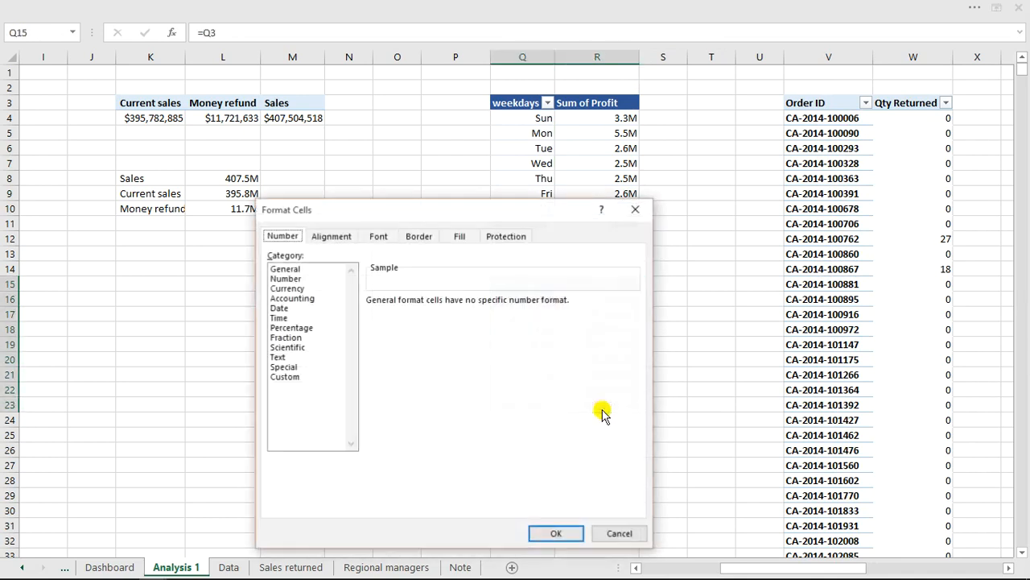
click(419, 235)
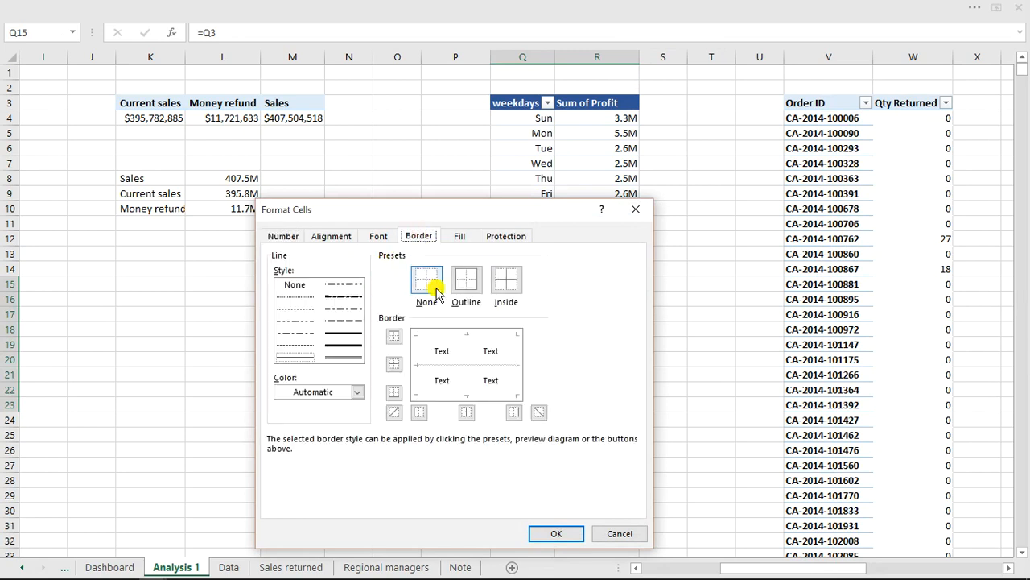
click(464, 288)
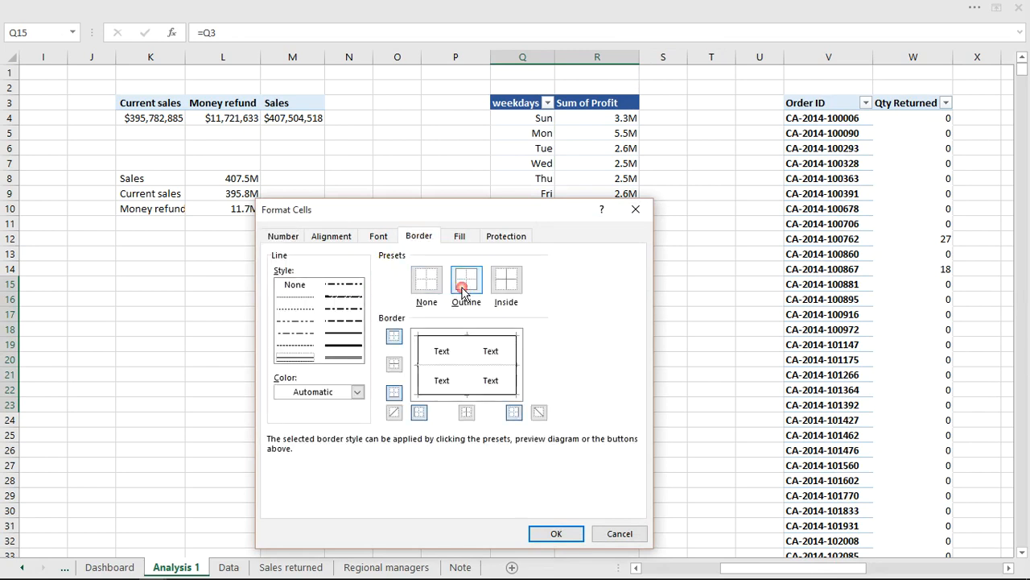
click(503, 287)
click(554, 534)
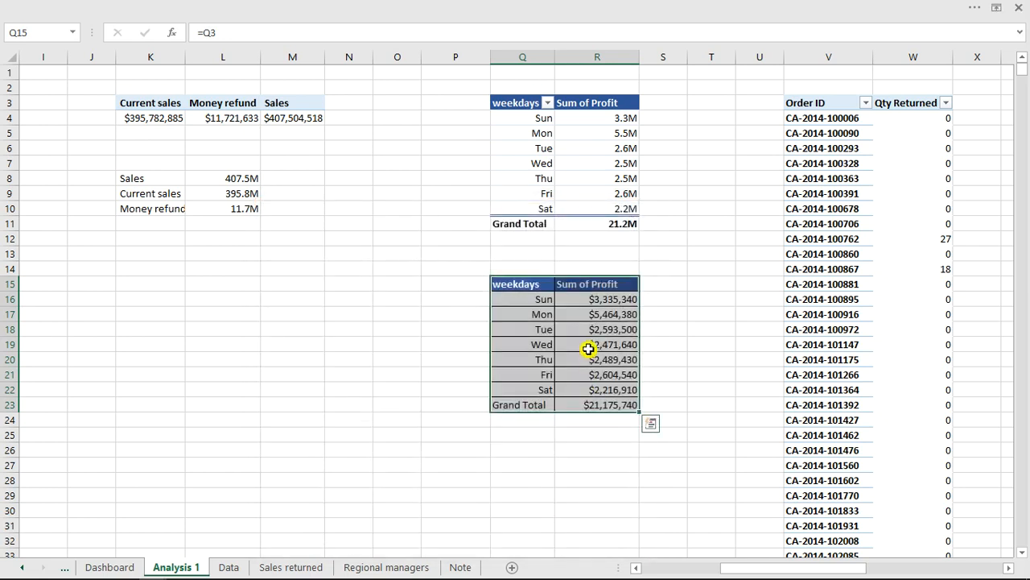
Step: Enter the title "weekdays analysis" in Q1 above the weekday profit pivot table
click(515, 102)
drag(515, 102, 617, 410)
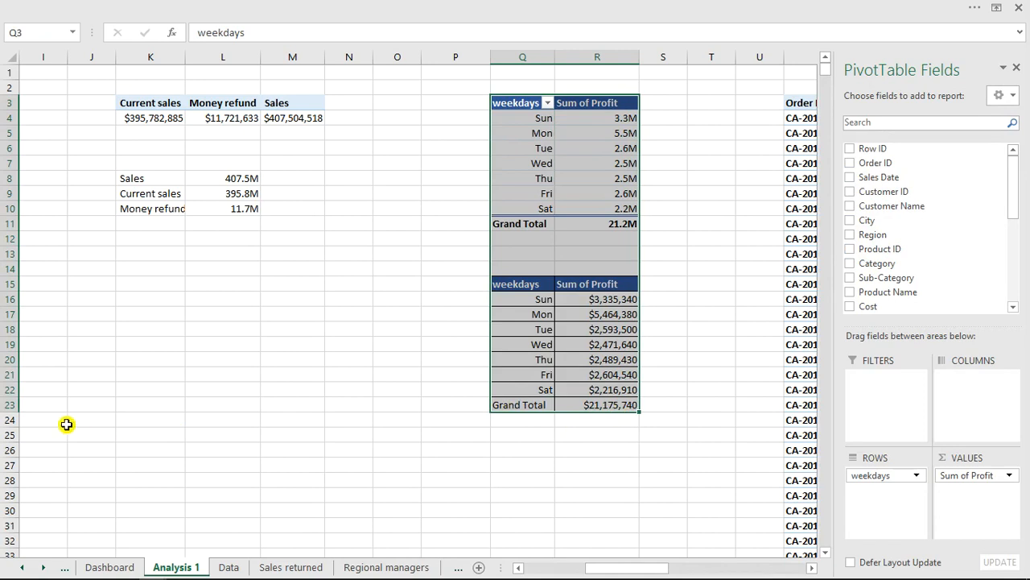
click(519, 77)
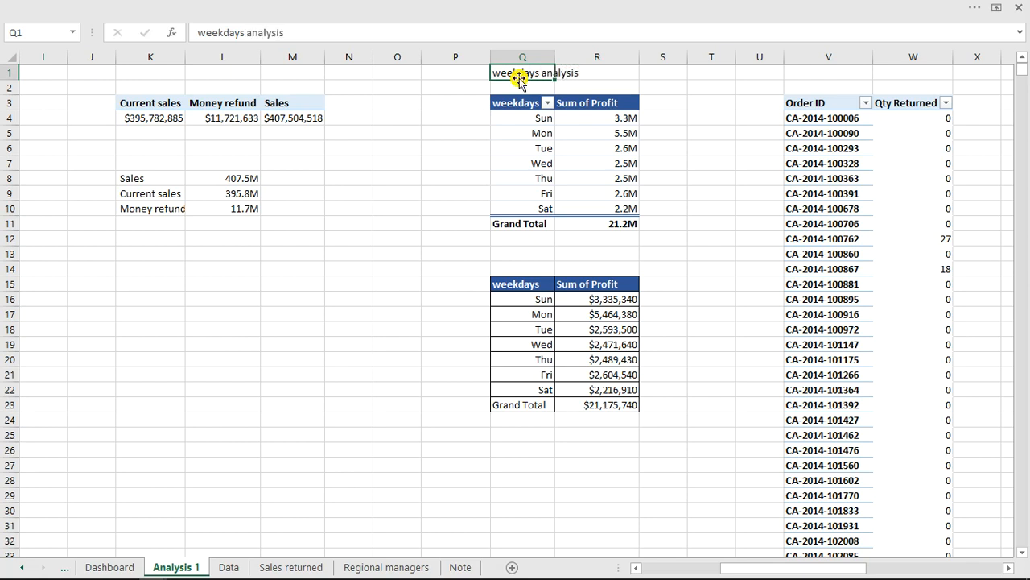
key(Return)
click(520, 73)
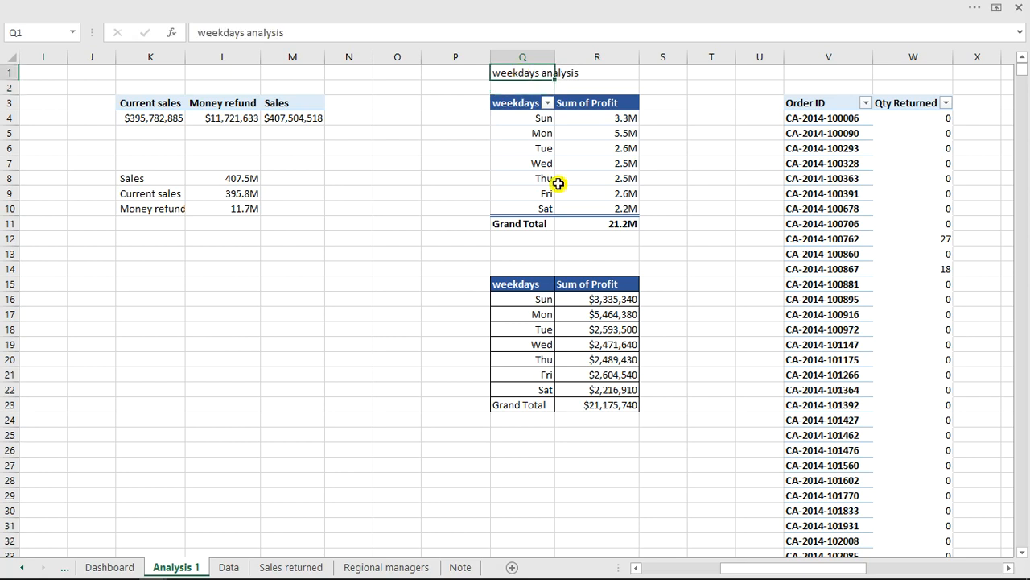
click(599, 403)
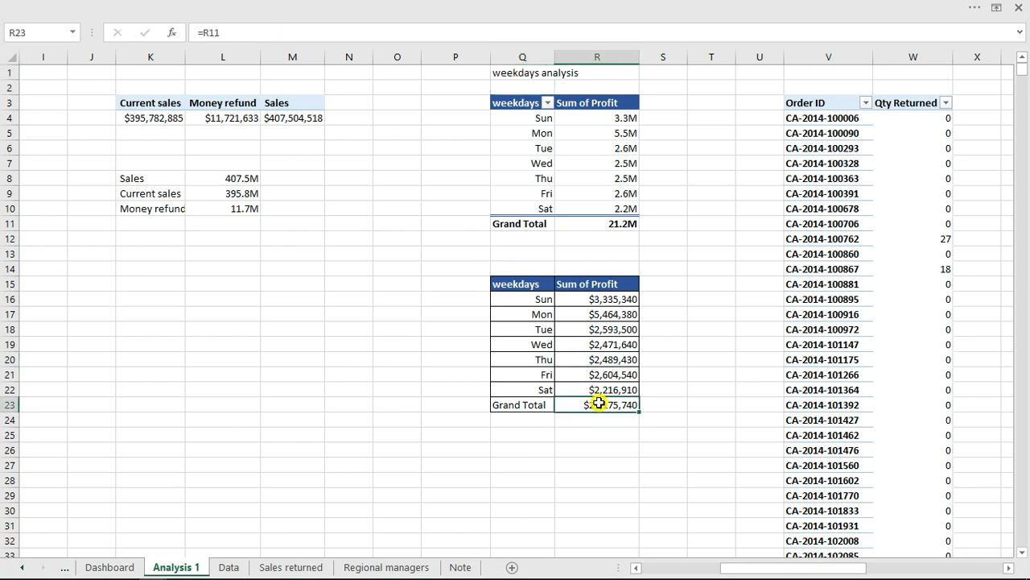
Step: On the Dashboard, hyperlink the corner triangle of the Week day profit analysis card to the Analysis 1 sheet of this workbook
mouse_move(205, 573)
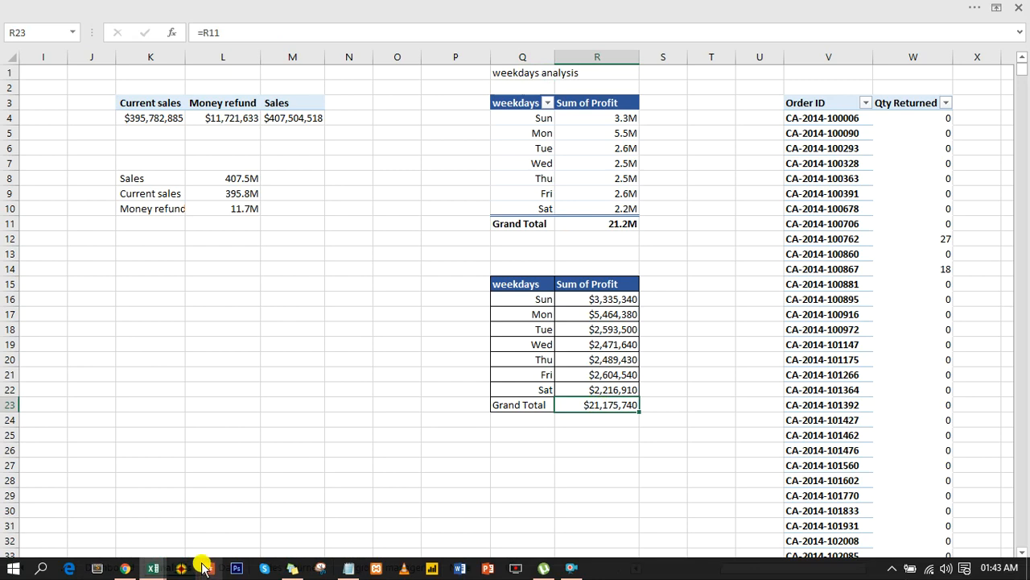
click(105, 567)
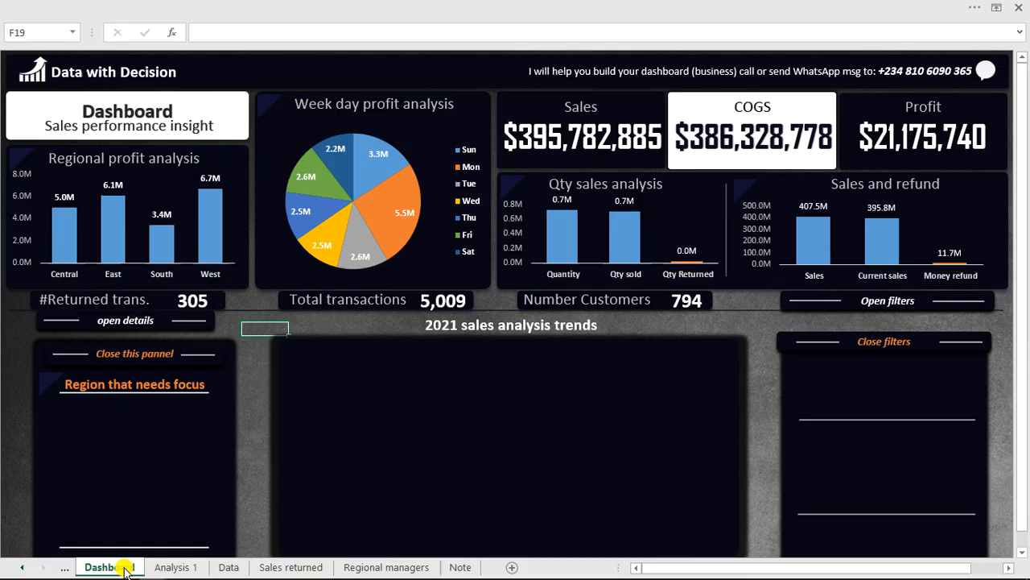
right_click(270, 107)
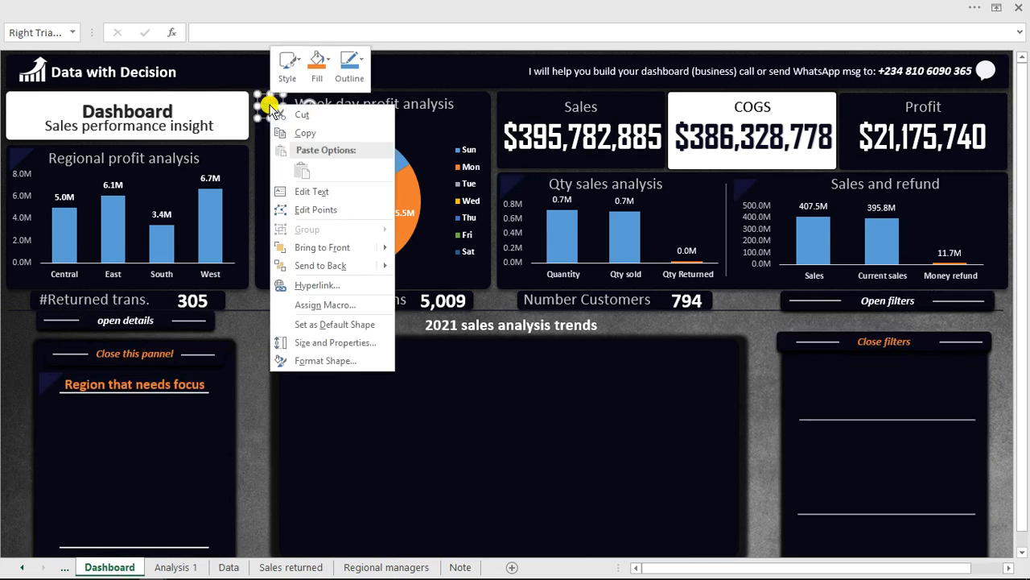
click(321, 287)
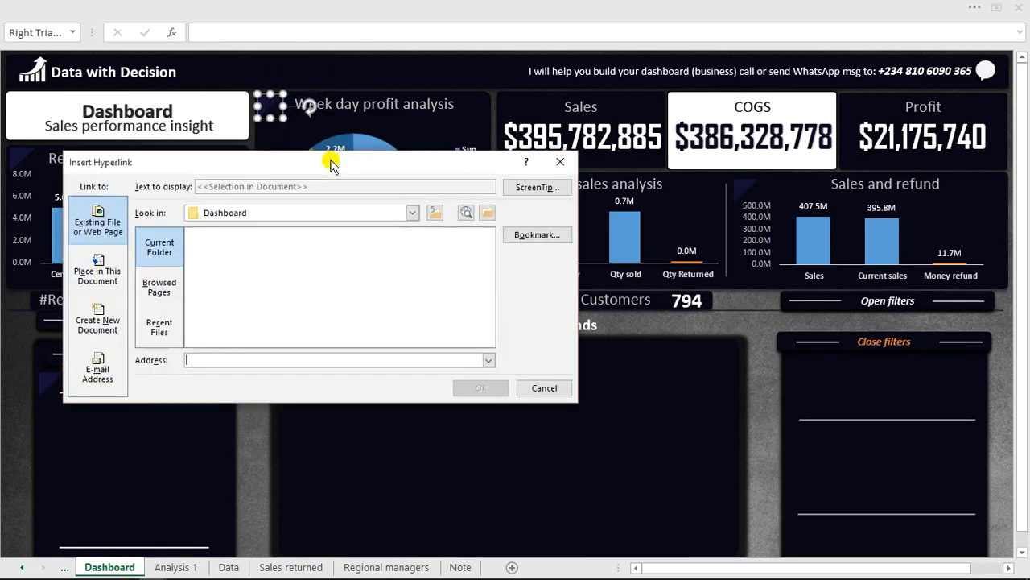
click(115, 282)
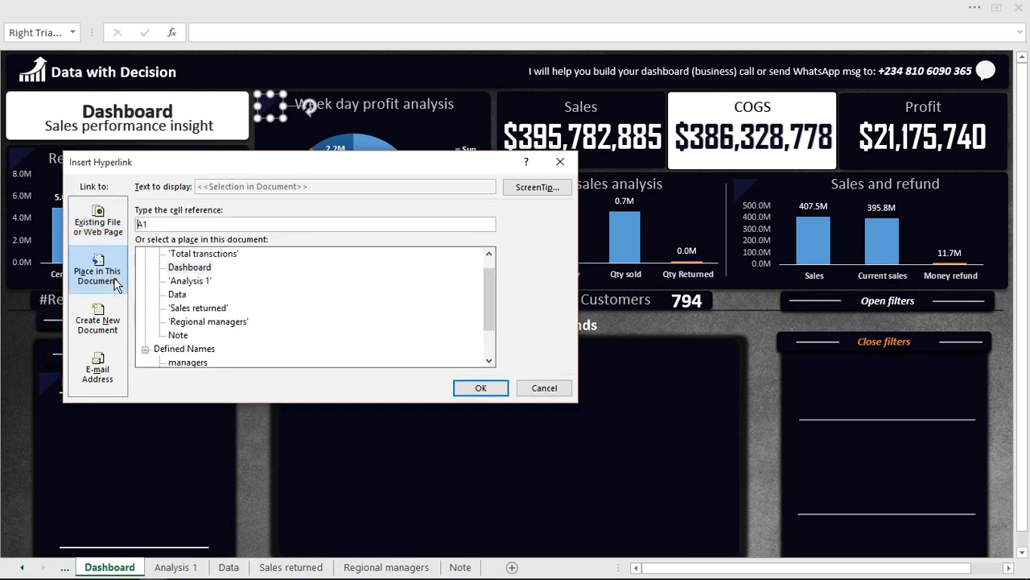
scroll(490, 284, up, 1)
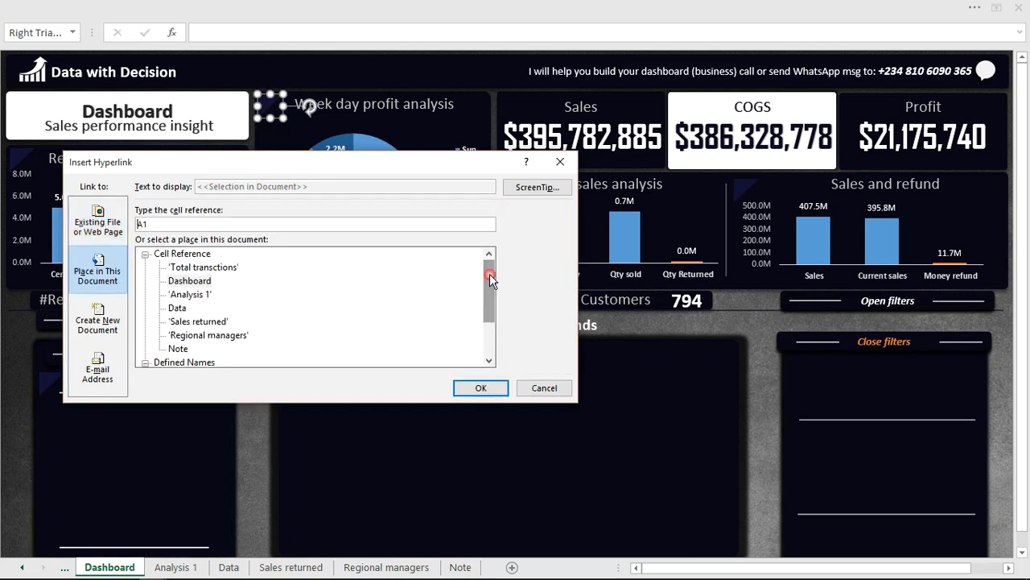
double_click(191, 295)
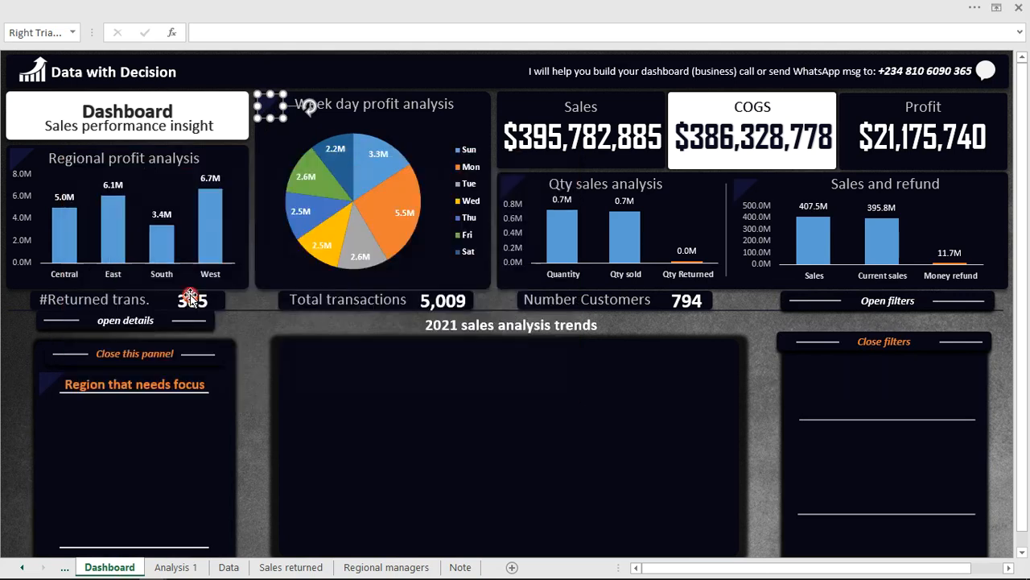
Step: Set the cell reference of the weekday triangle's hyperlink to q1:r23 and follow the link to test it
right_click(265, 103)
click(268, 104)
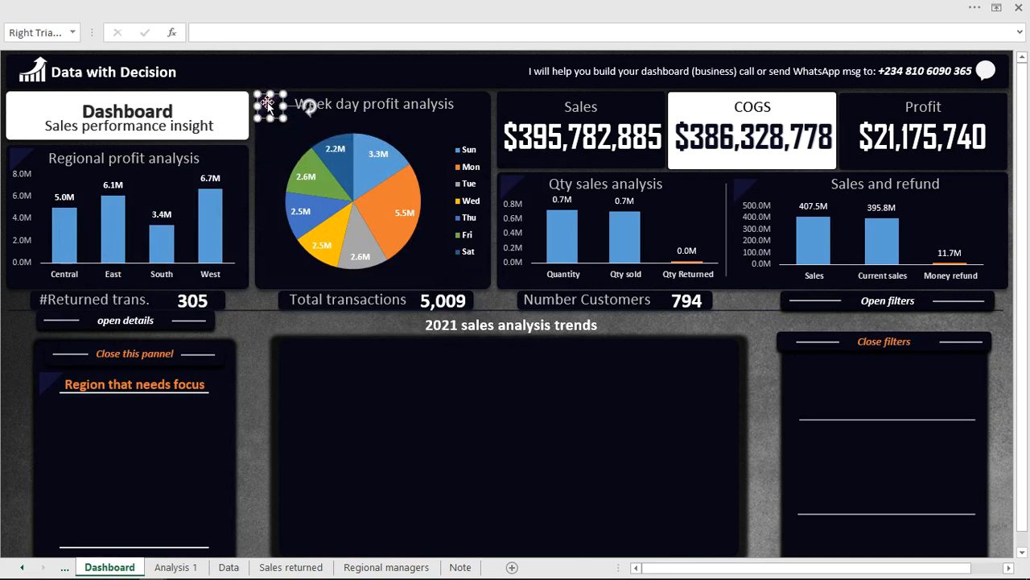
right_click(268, 101)
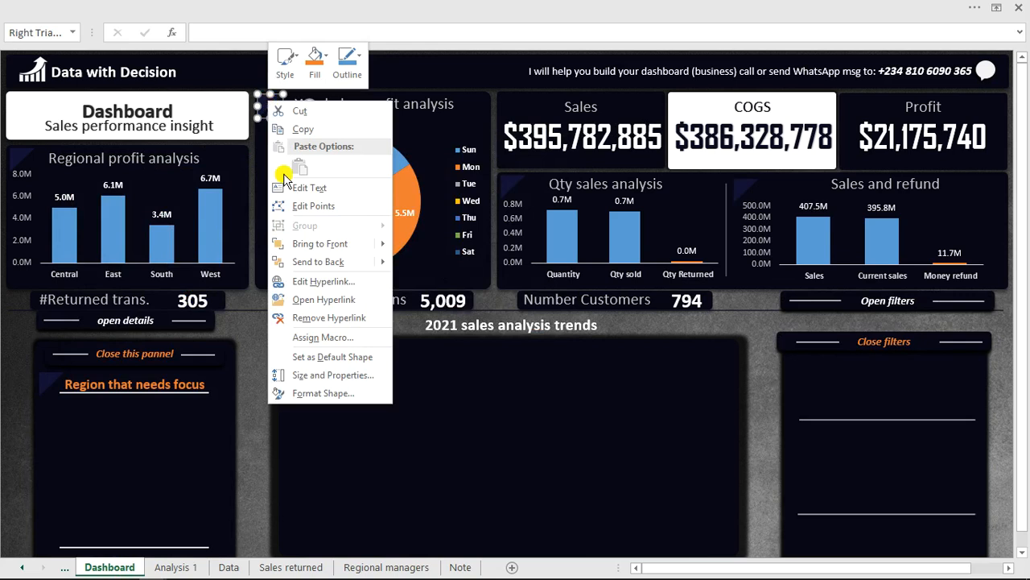
click(323, 282)
click(186, 220)
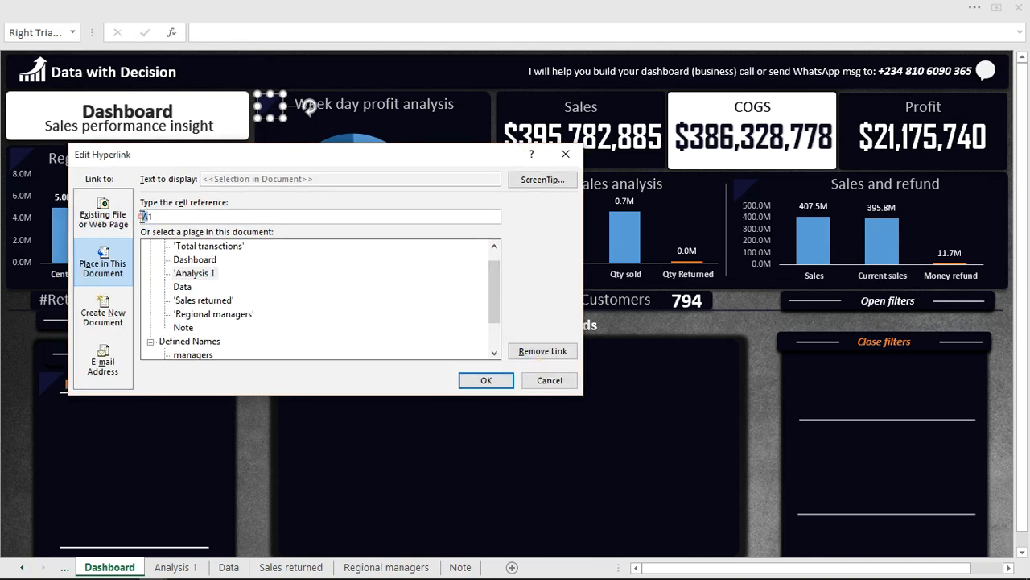
text(q1:r23)
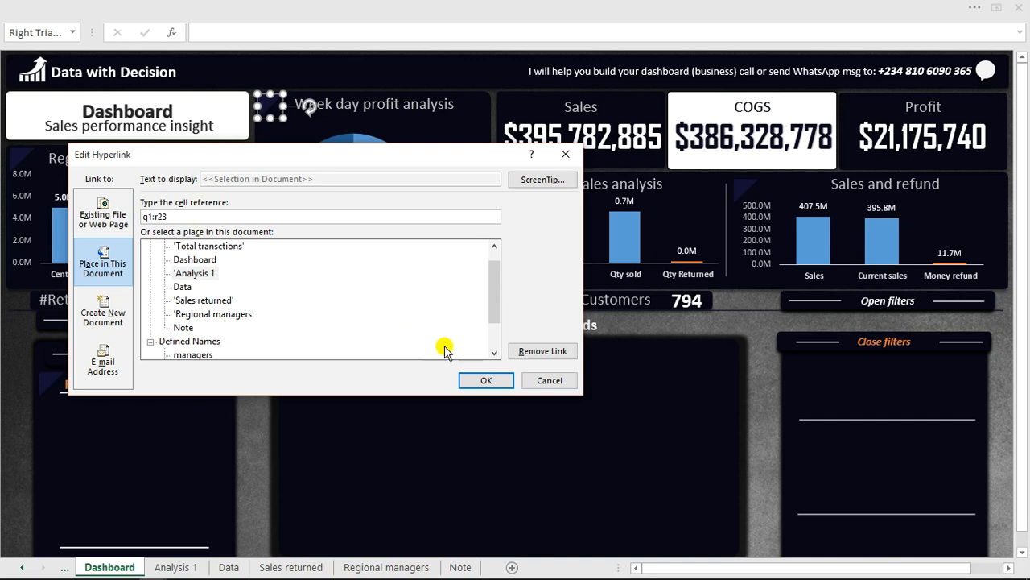
click(480, 379)
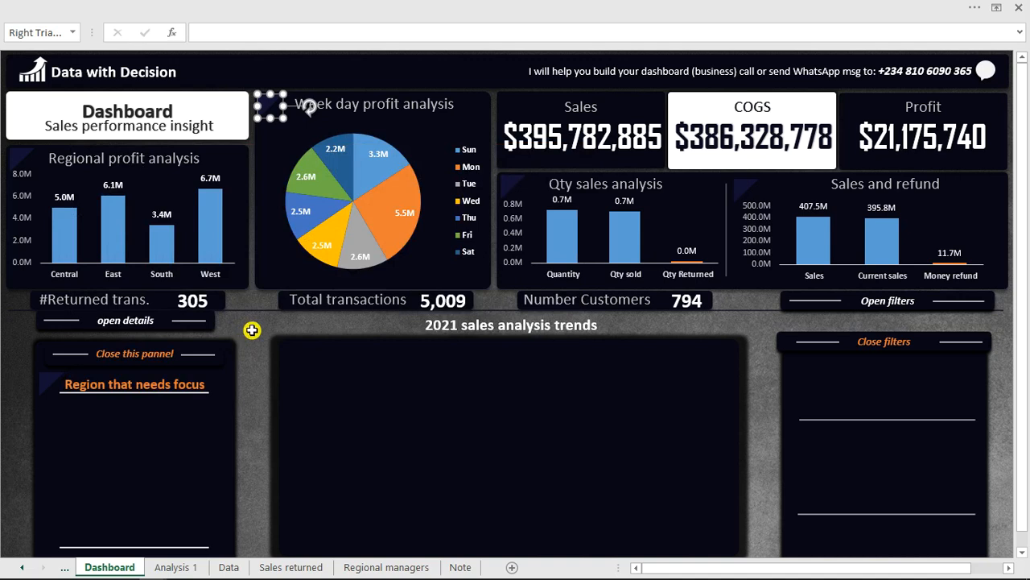
click(251, 329)
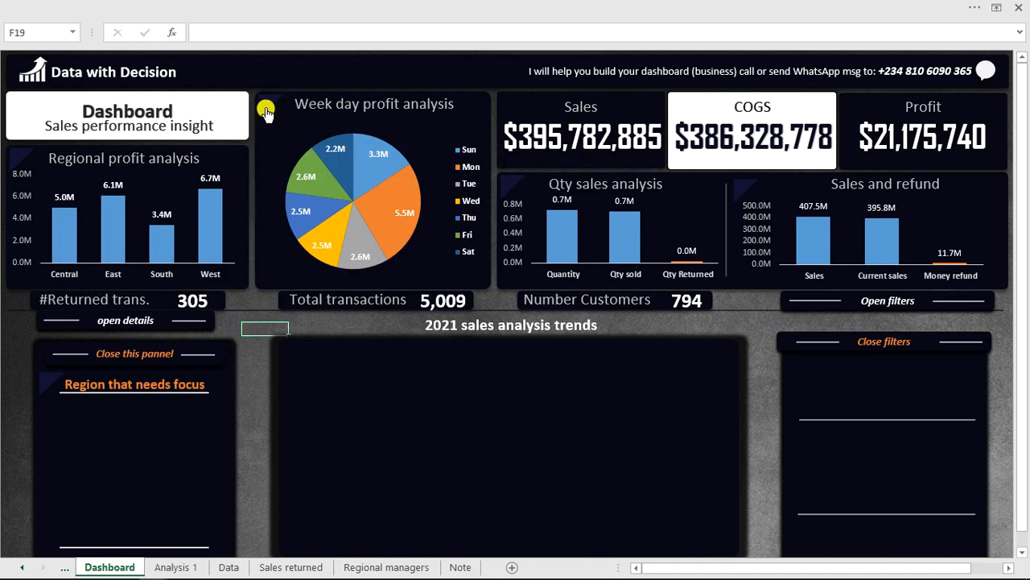
click(268, 114)
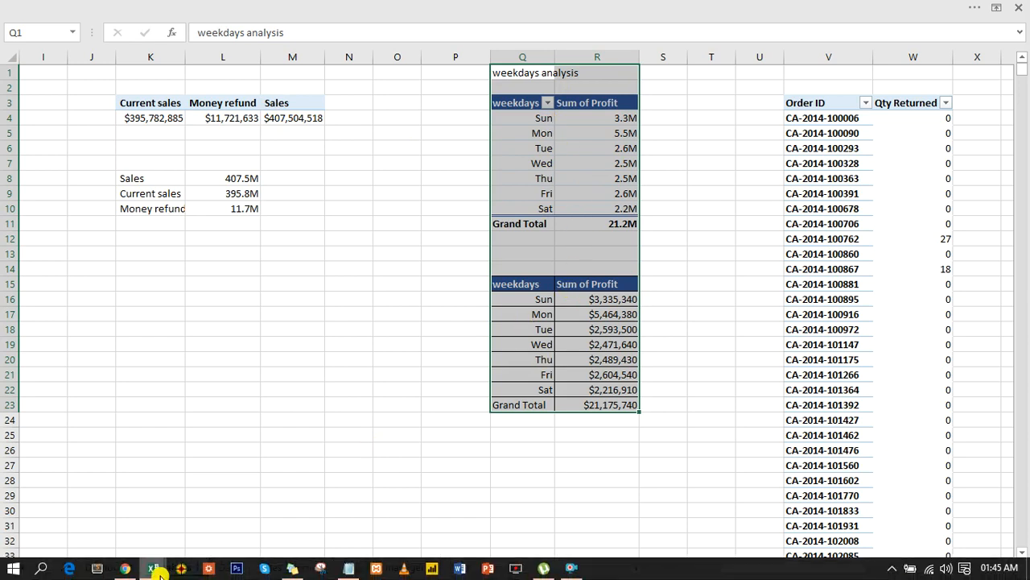
Step: Switch to the "excel thingy dashboard" workbook and examine how its weekday, quantity and region triangles link to analysis ranges and back through Dashboard buttons
mouse_move(160, 571)
click(115, 511)
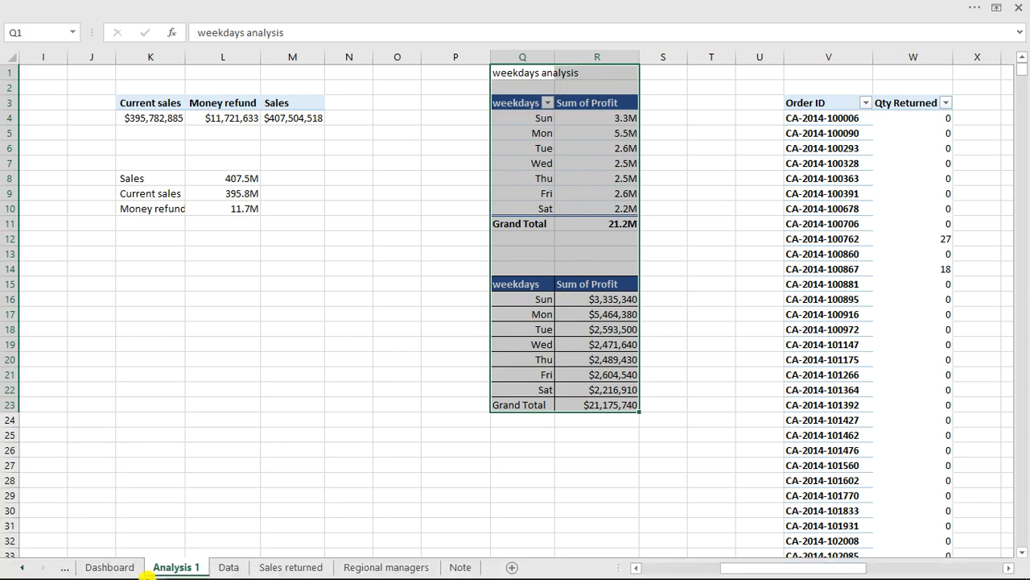
mouse_move(153, 570)
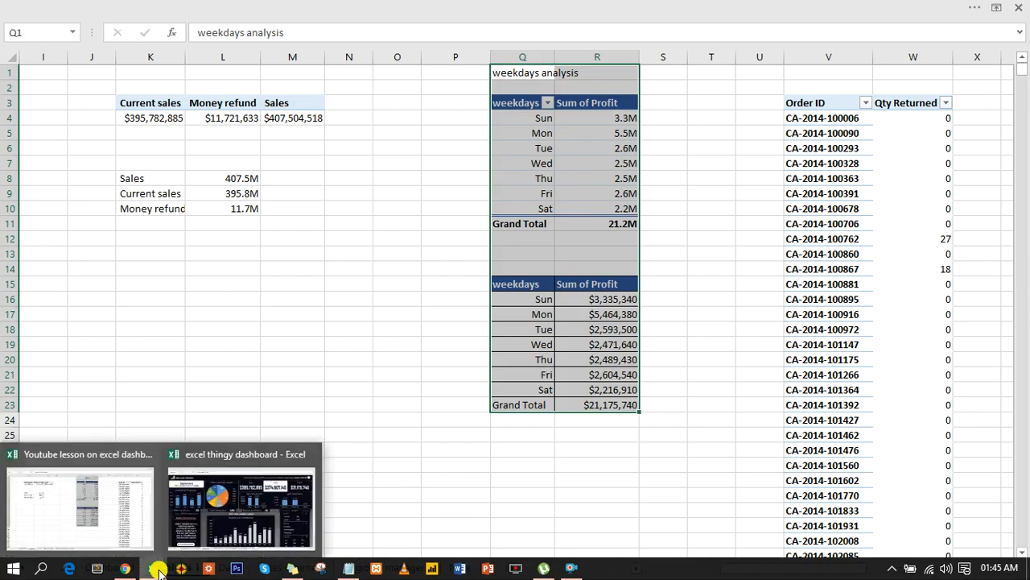
click(309, 504)
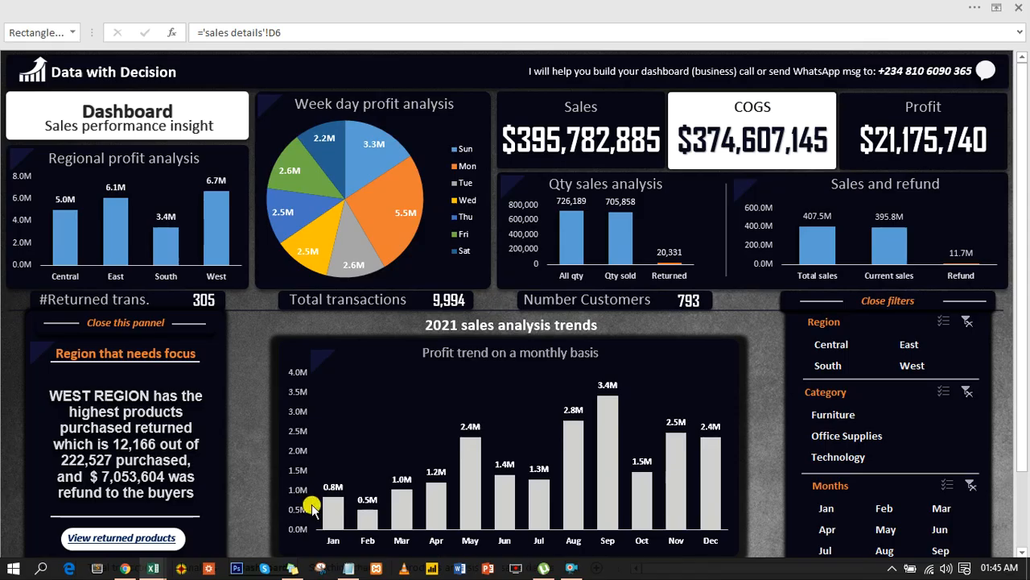
click(266, 109)
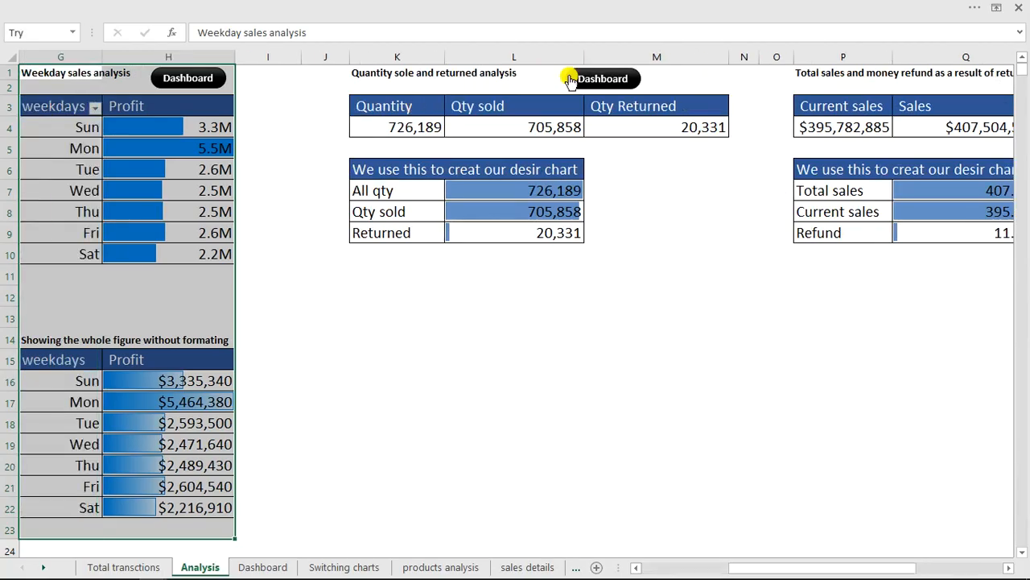
click(206, 78)
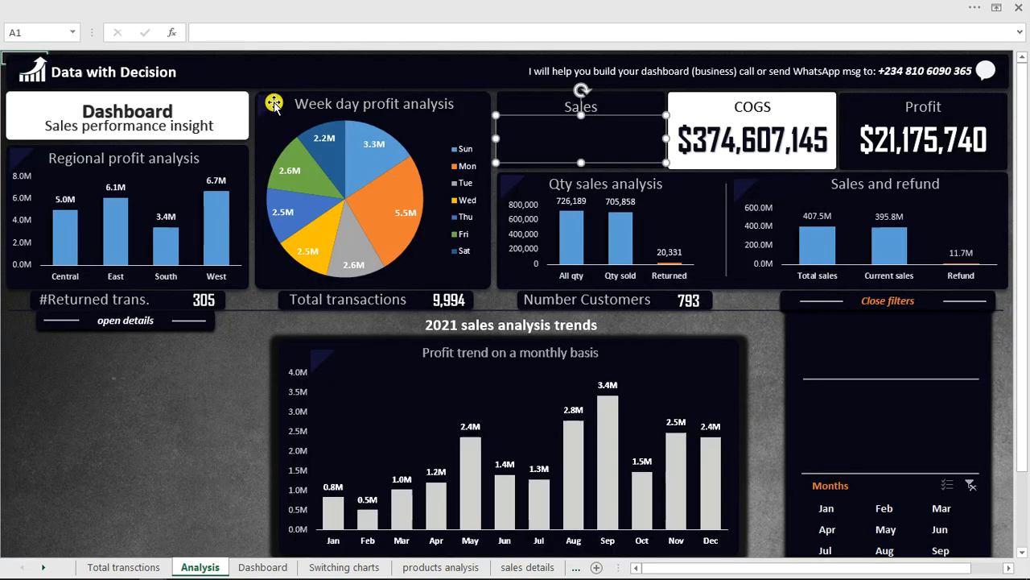
click(509, 194)
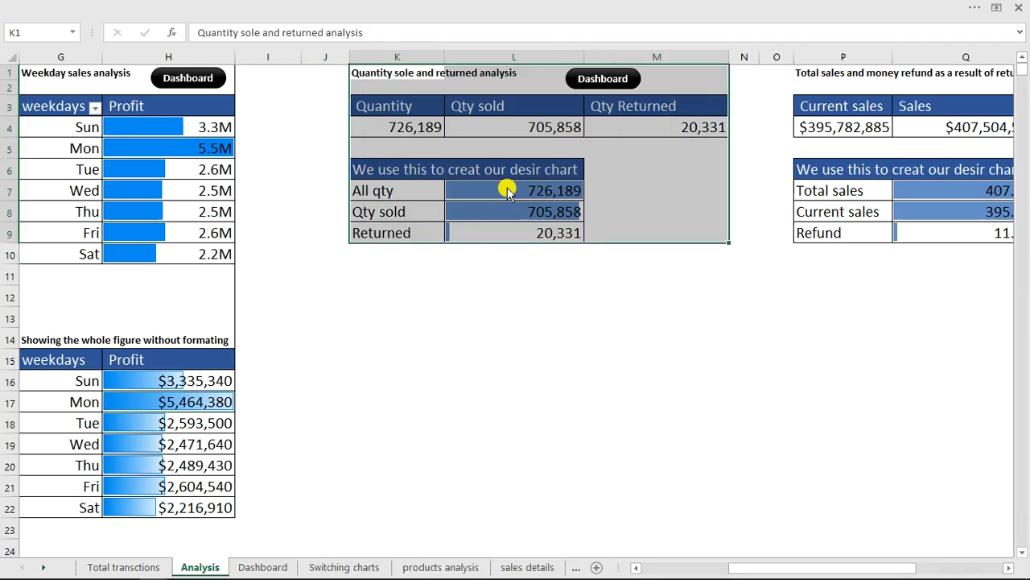
click(606, 80)
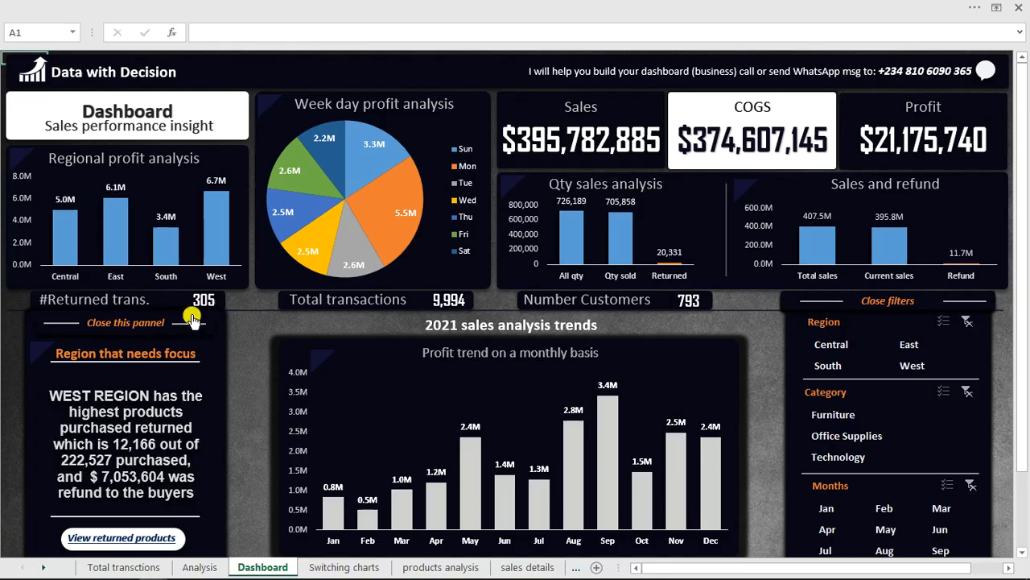
click(44, 347)
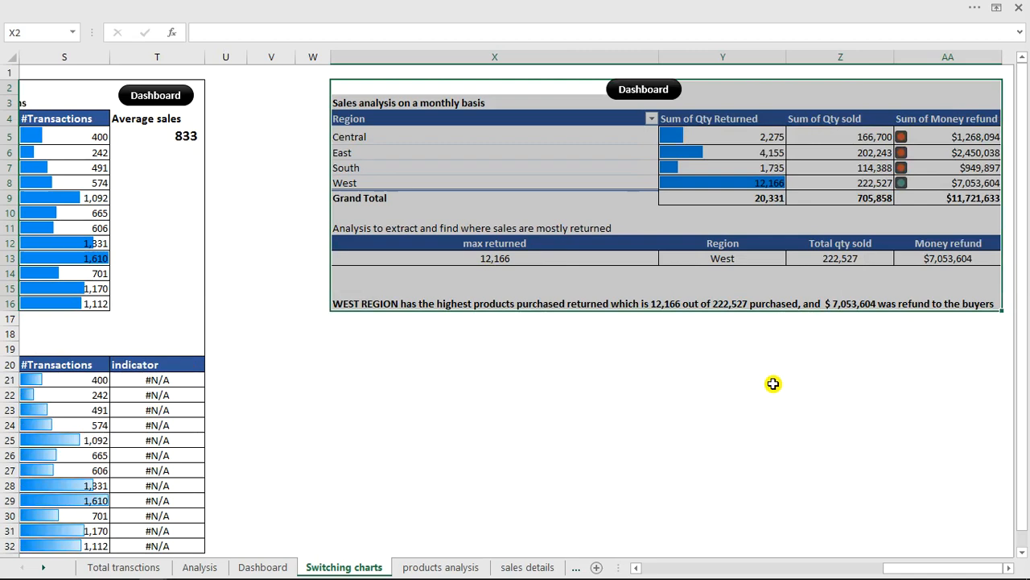
click(622, 90)
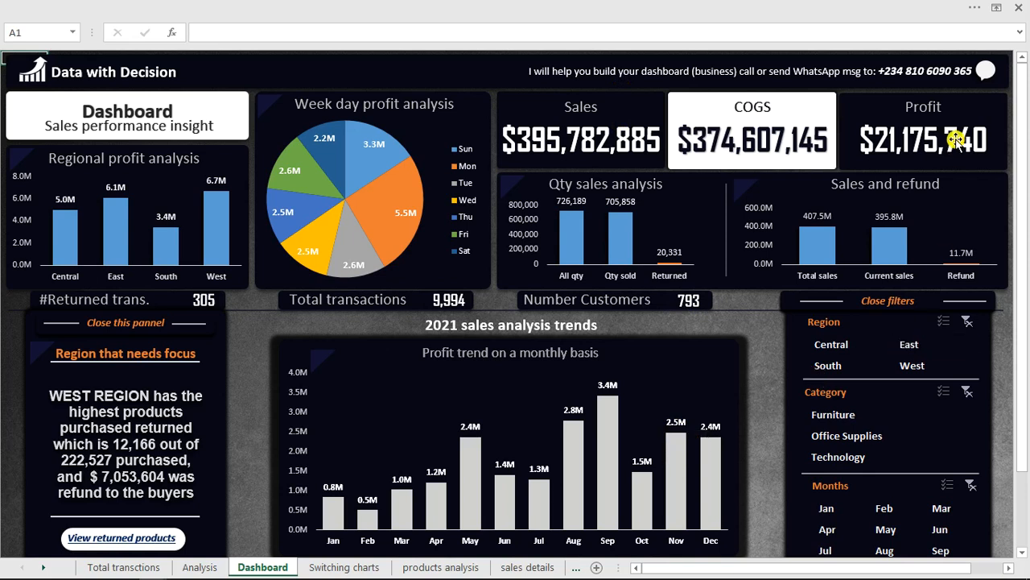
Step: Hide the formula bar to give the dashboard more room on screen
click(674, 6)
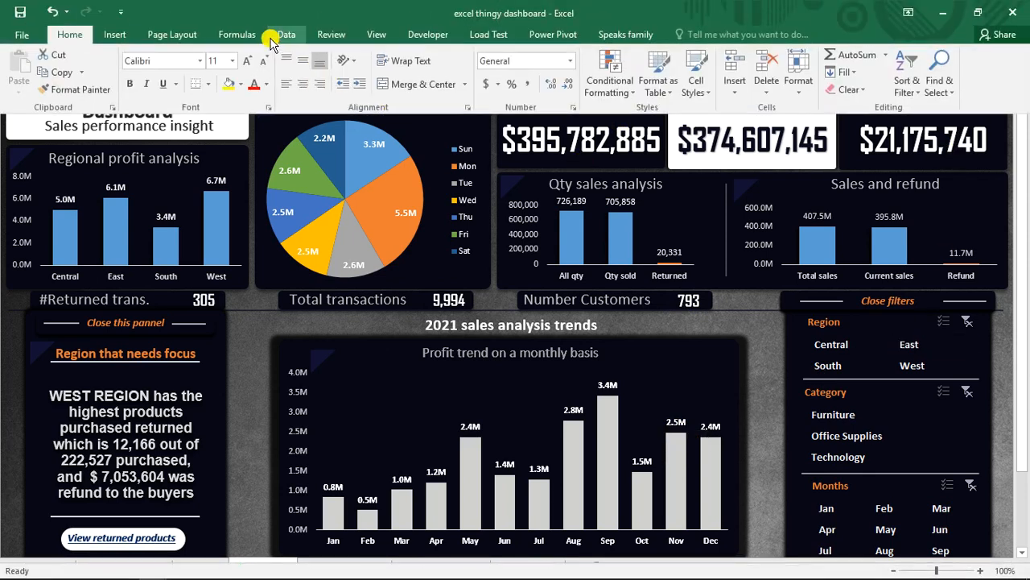
click(391, 32)
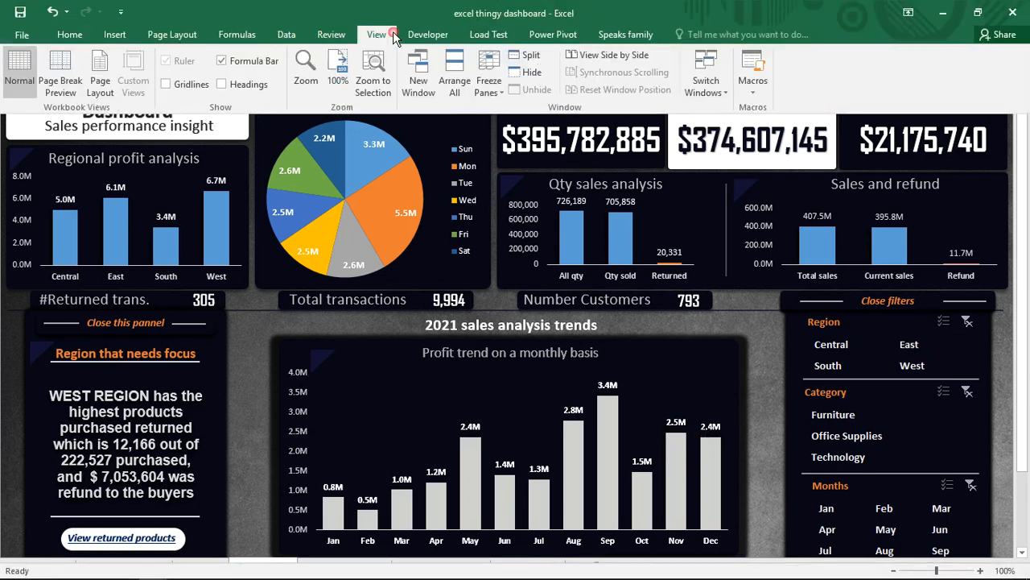
click(222, 61)
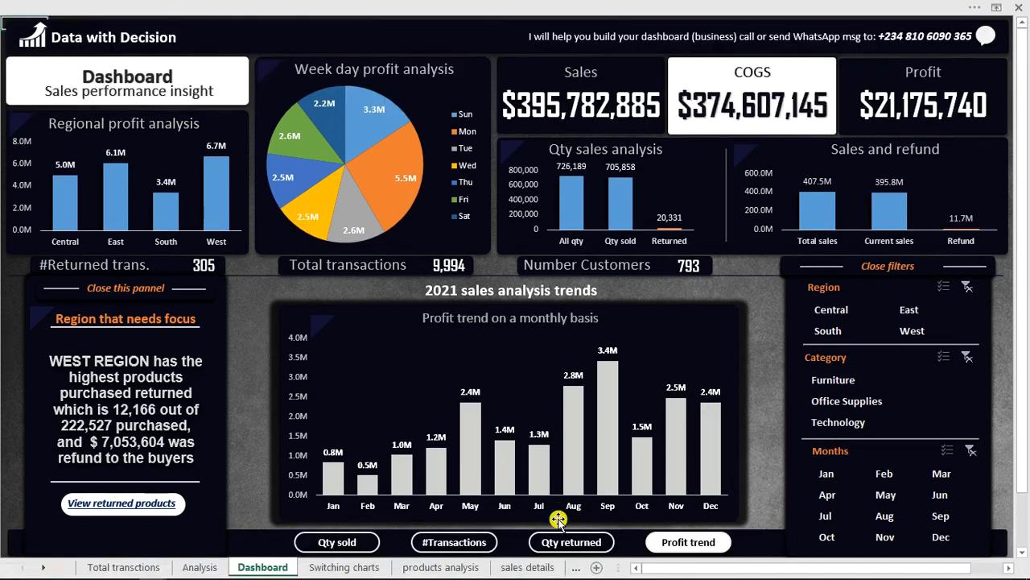
Step: View the 2021 sales analysis trends chart as Qty returned, Qty sold and #Transactions in turn
click(563, 538)
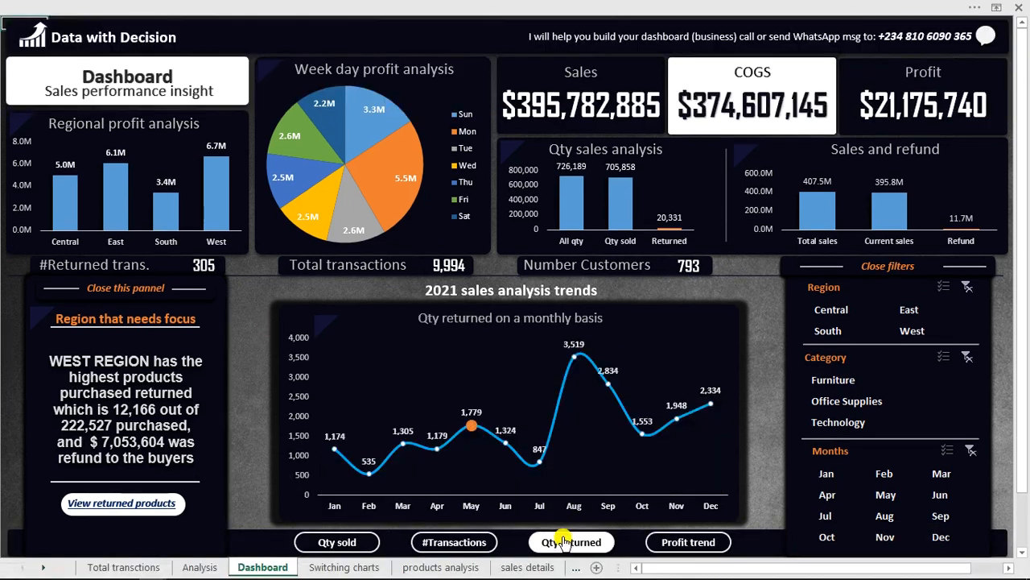
click(475, 542)
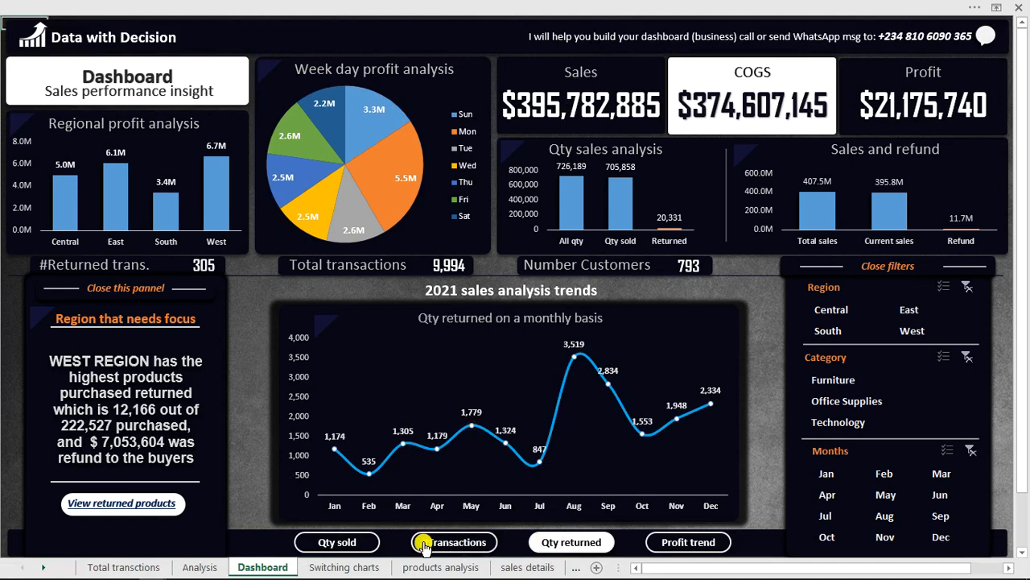
click(354, 544)
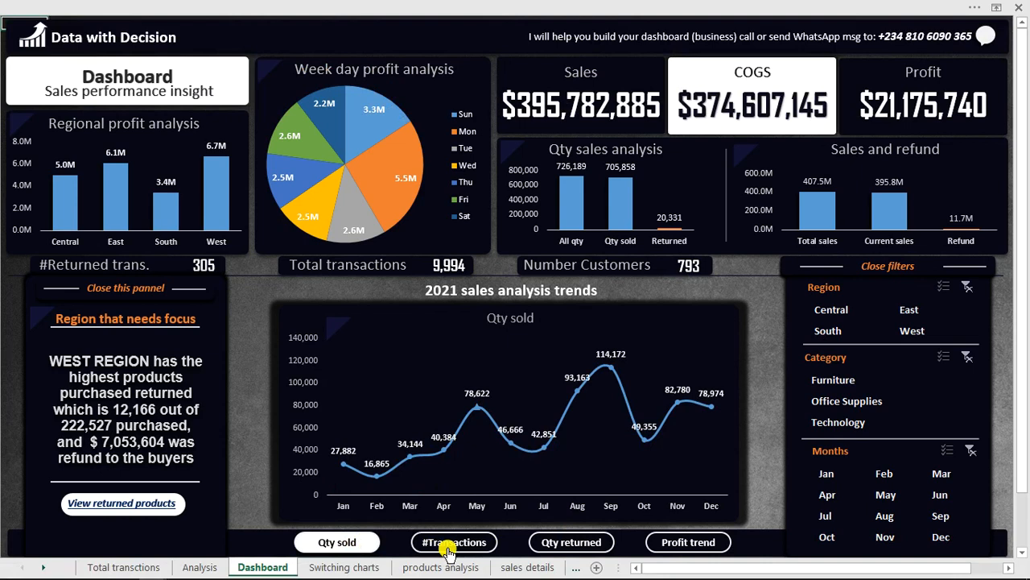
click(448, 549)
Step: Test the Months slicer with May and Dec on the transactions trend, then filter to Jan with the Qty returned trend shown
click(882, 492)
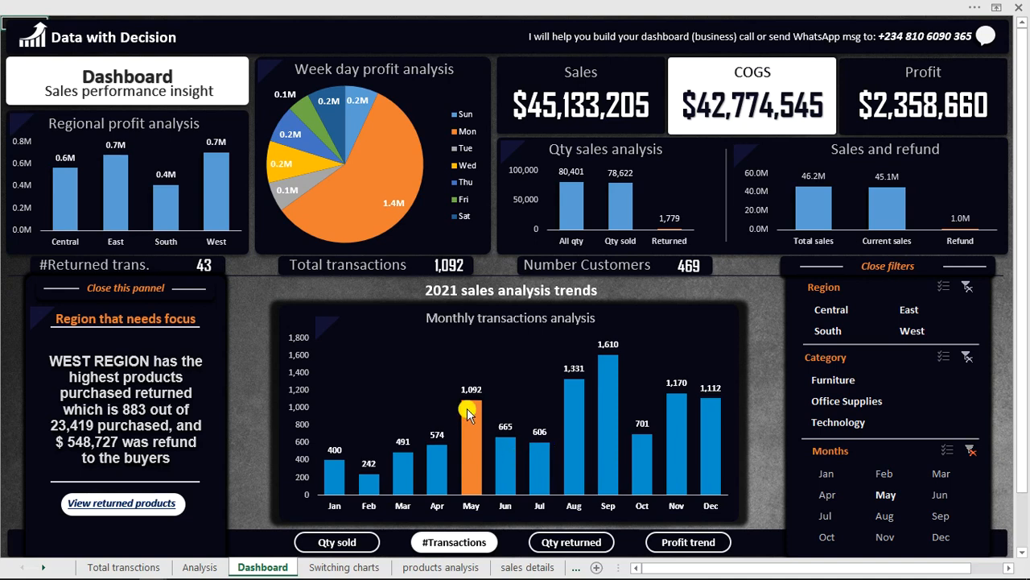
click(935, 536)
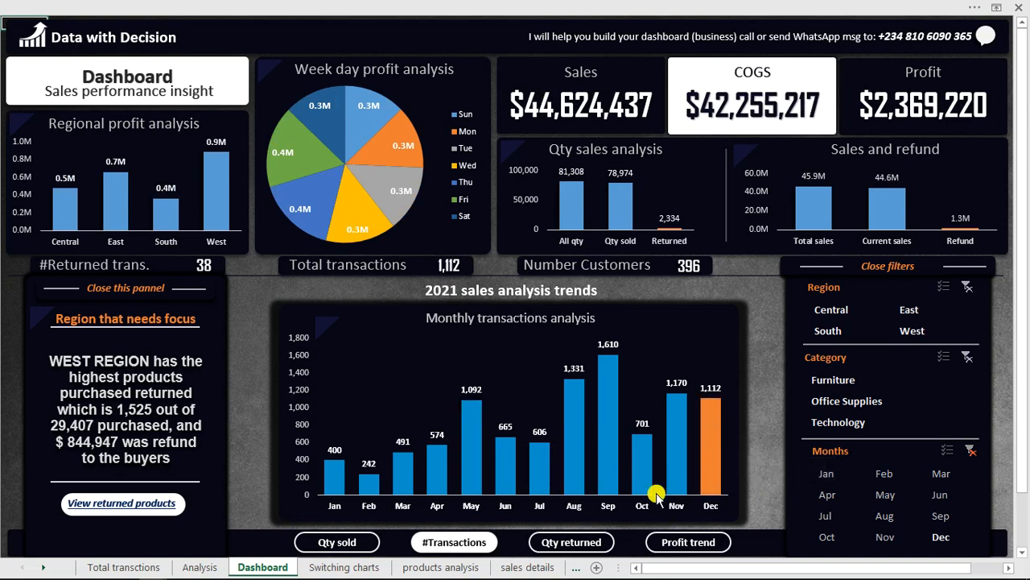
click(583, 545)
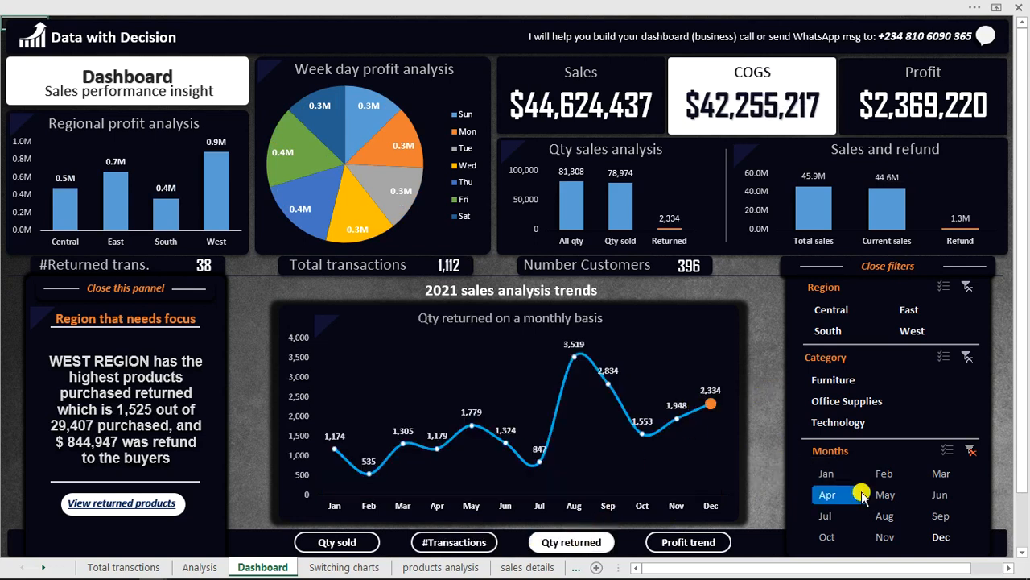
click(829, 475)
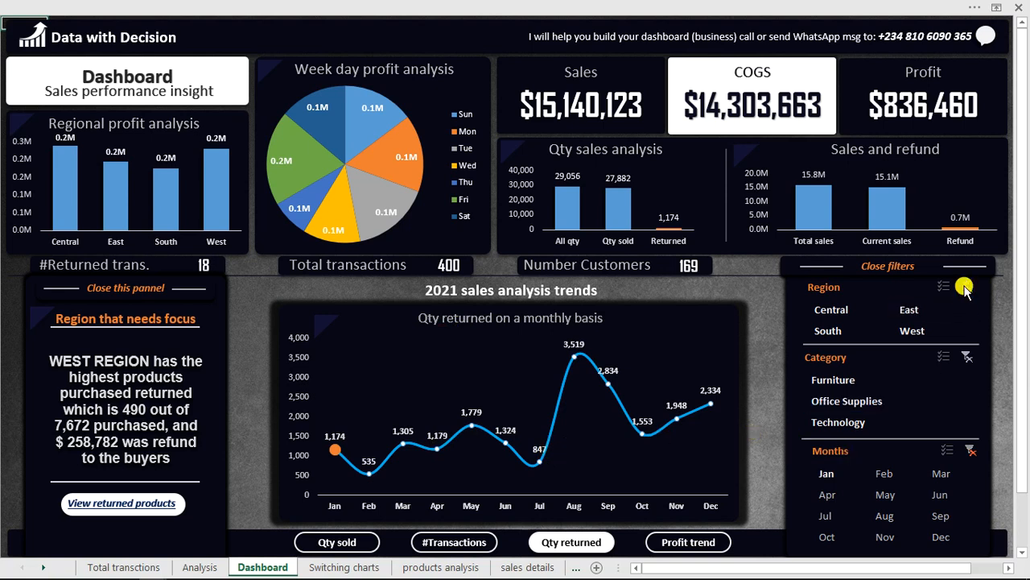
Step: Collapse the dashboard's filters panel and the "Region that needs focus" details panel
click(903, 262)
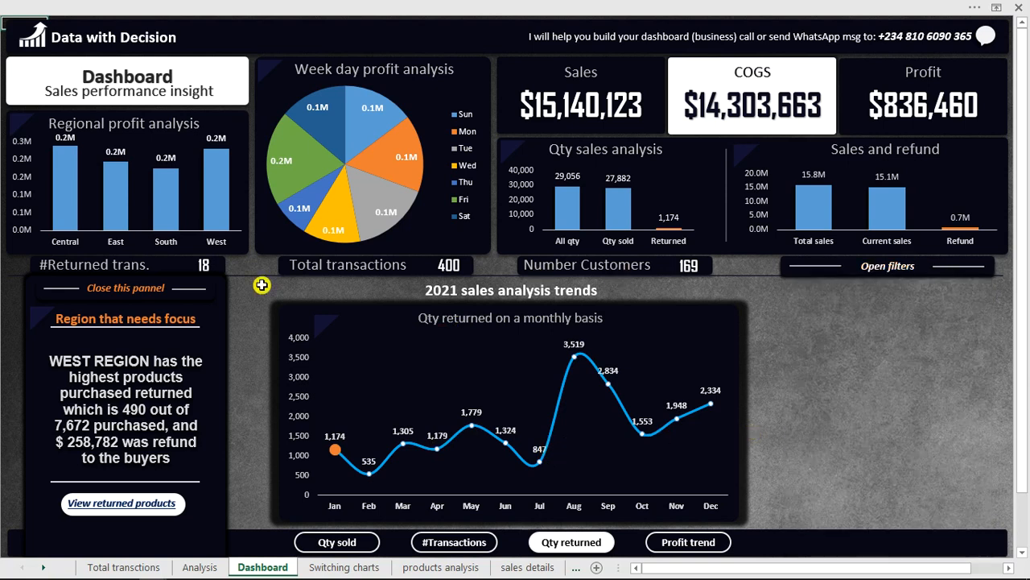
click(116, 296)
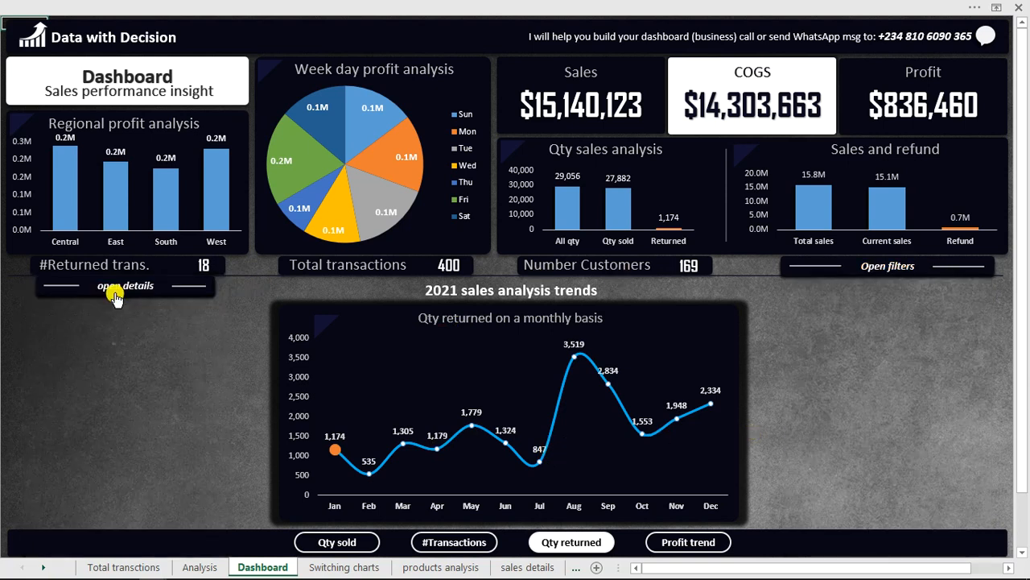